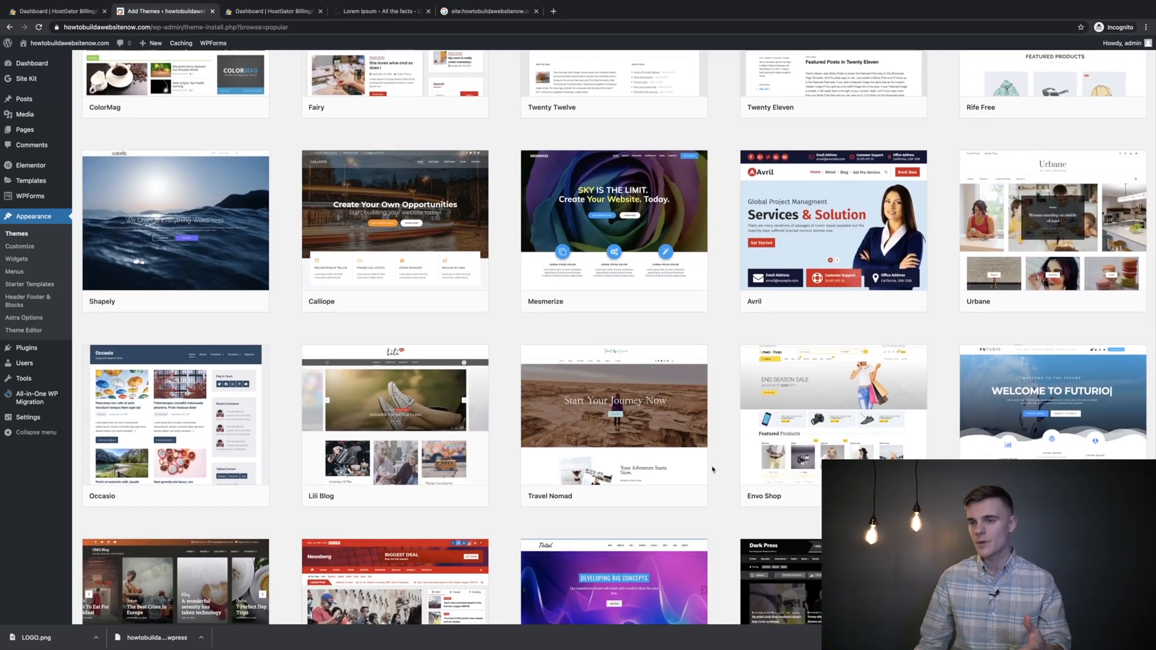
# - Scroll through the Popular free themes list
pyautogui.scroll(-2, 712, 469)
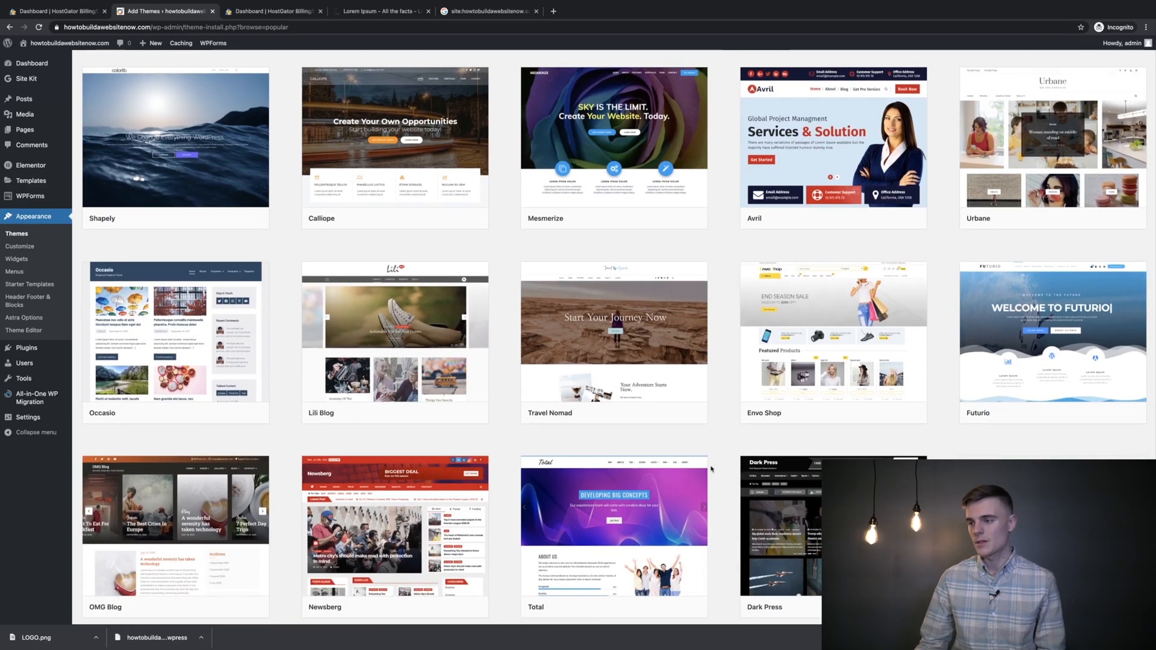
pyautogui.scroll(-10, 722, 479)
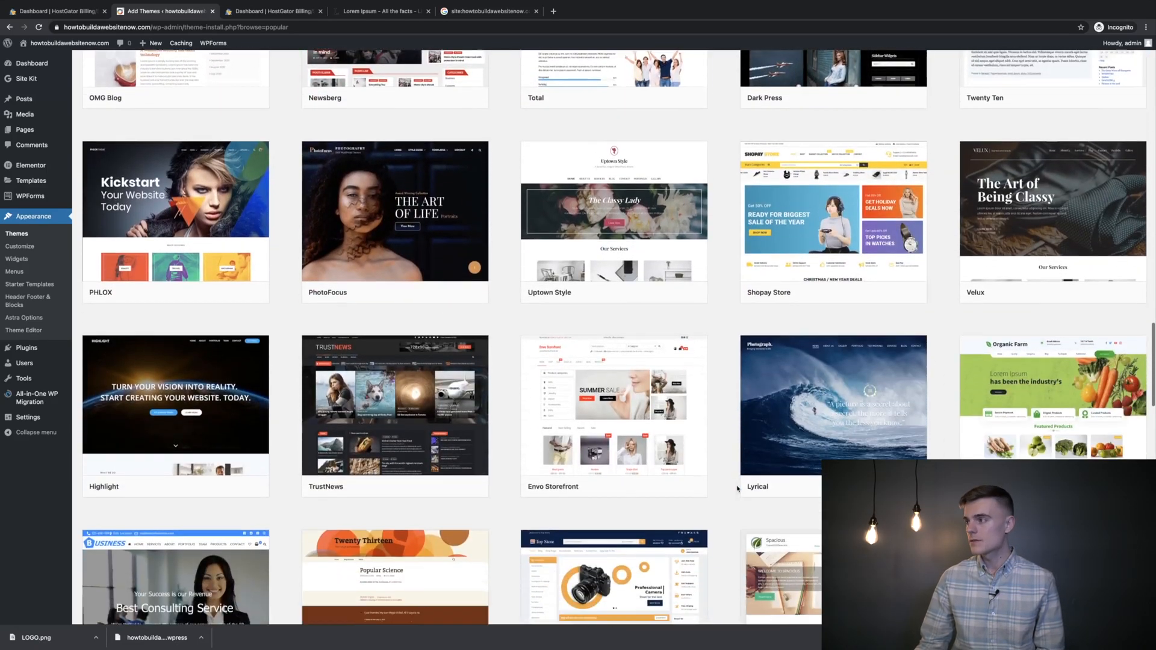
pyautogui.scroll(-8, 737, 488)
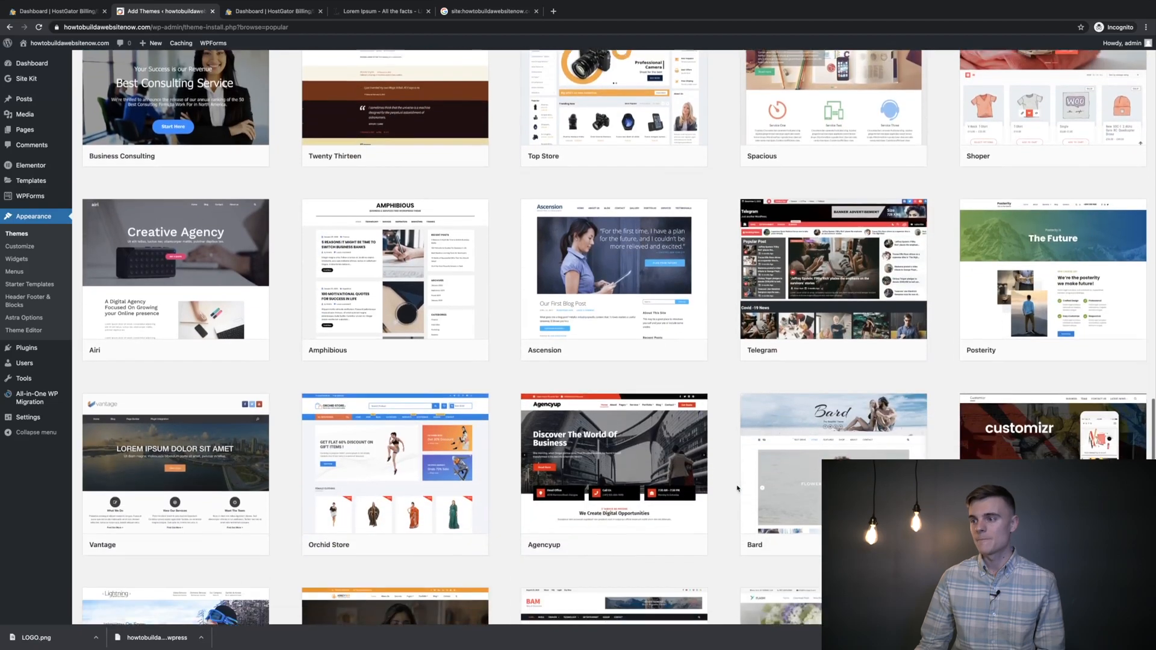
pyautogui.scroll(-4, 737, 488)
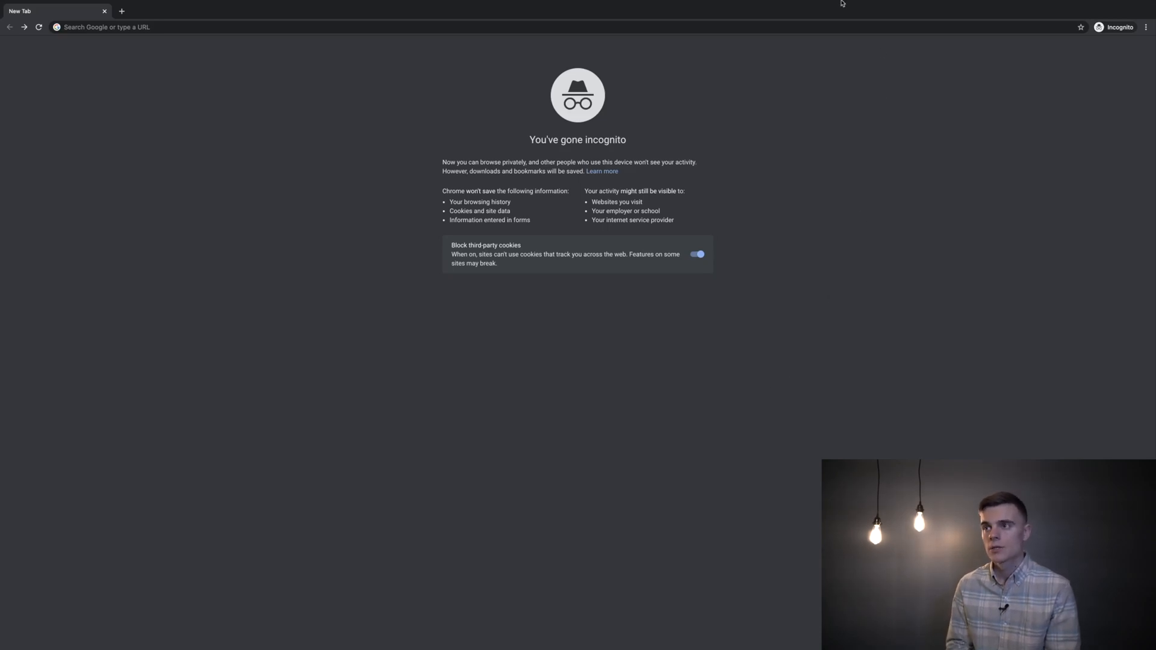
# - Load the hostgator.com home page
pyautogui.click(742, 25)
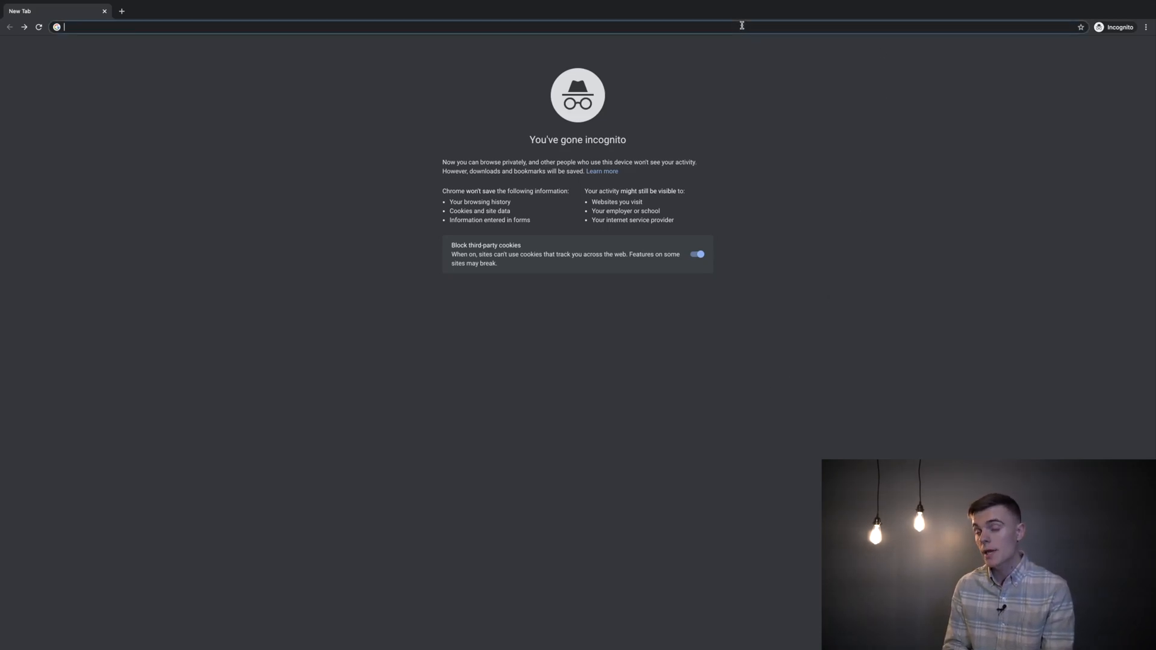
pyautogui.write('hostgator.com')
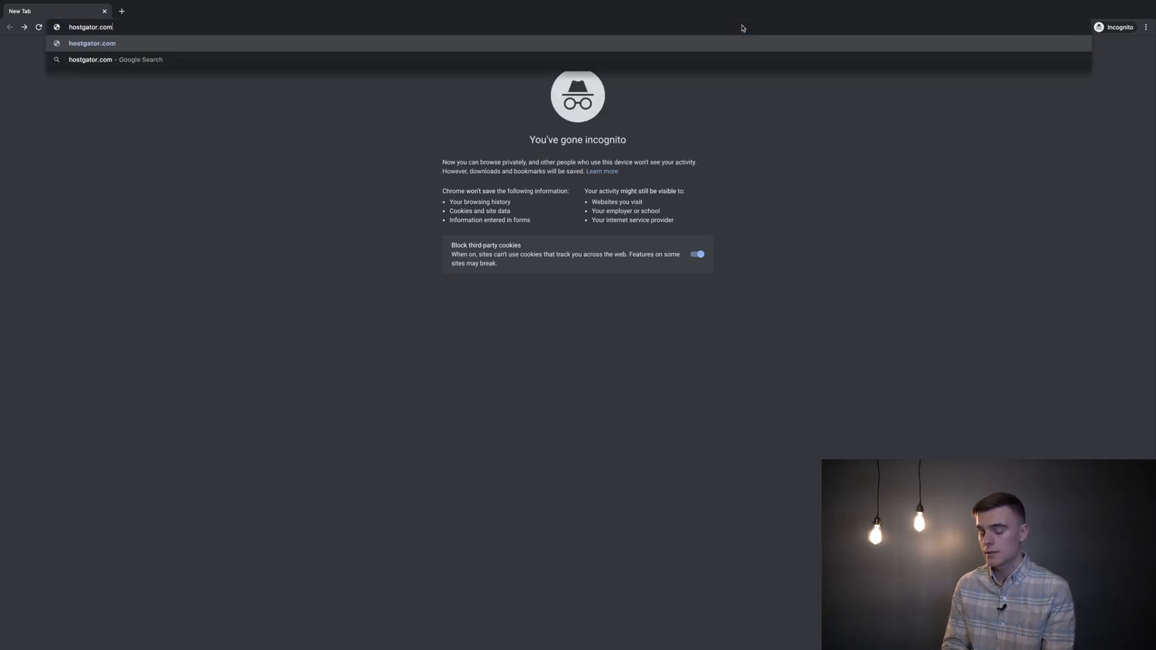
pyautogui.press('Return')
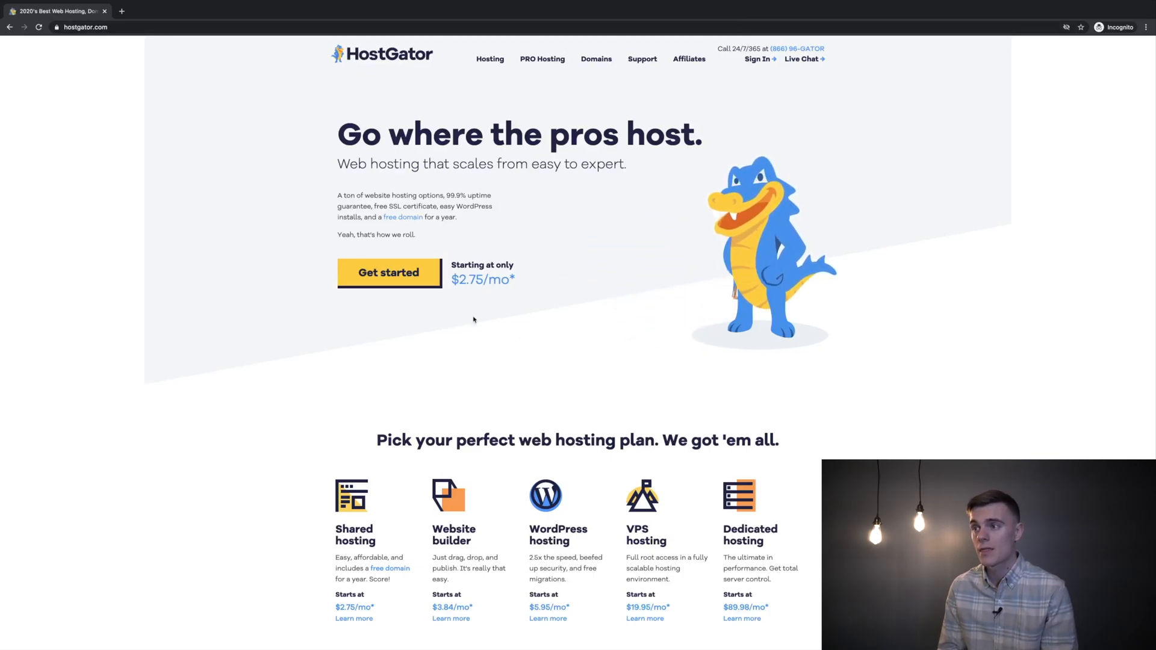
# - Go to the shared hosting plans and start checkout for the Hatchling plan
pyautogui.click(396, 285)
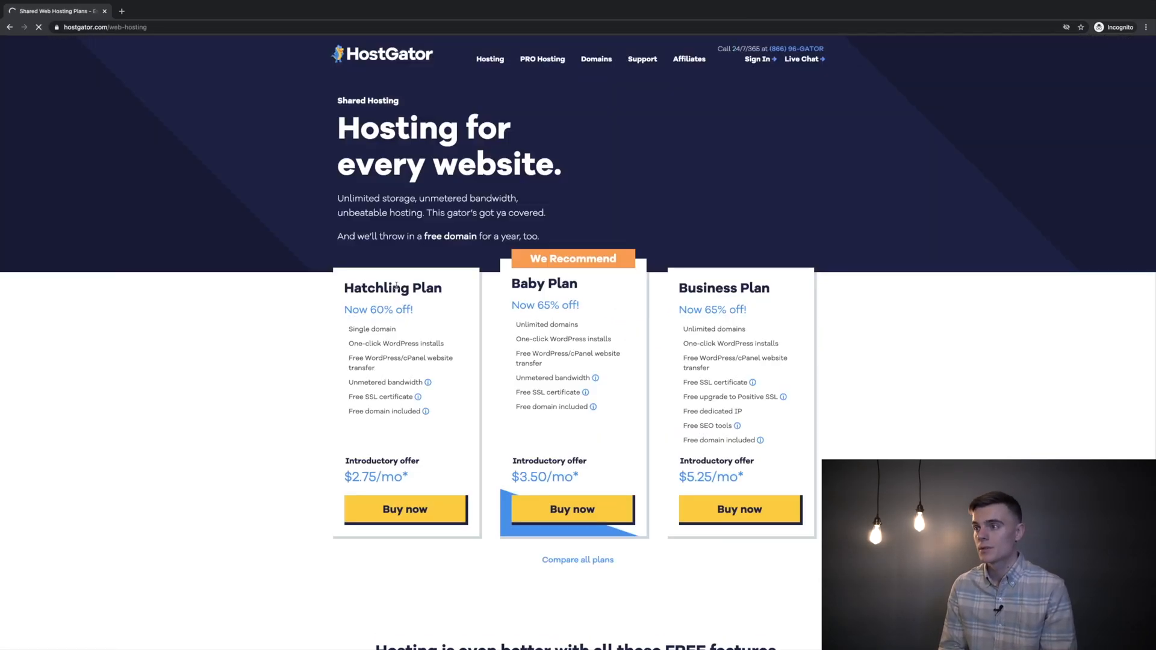
pyautogui.scroll(-2, 535, 338)
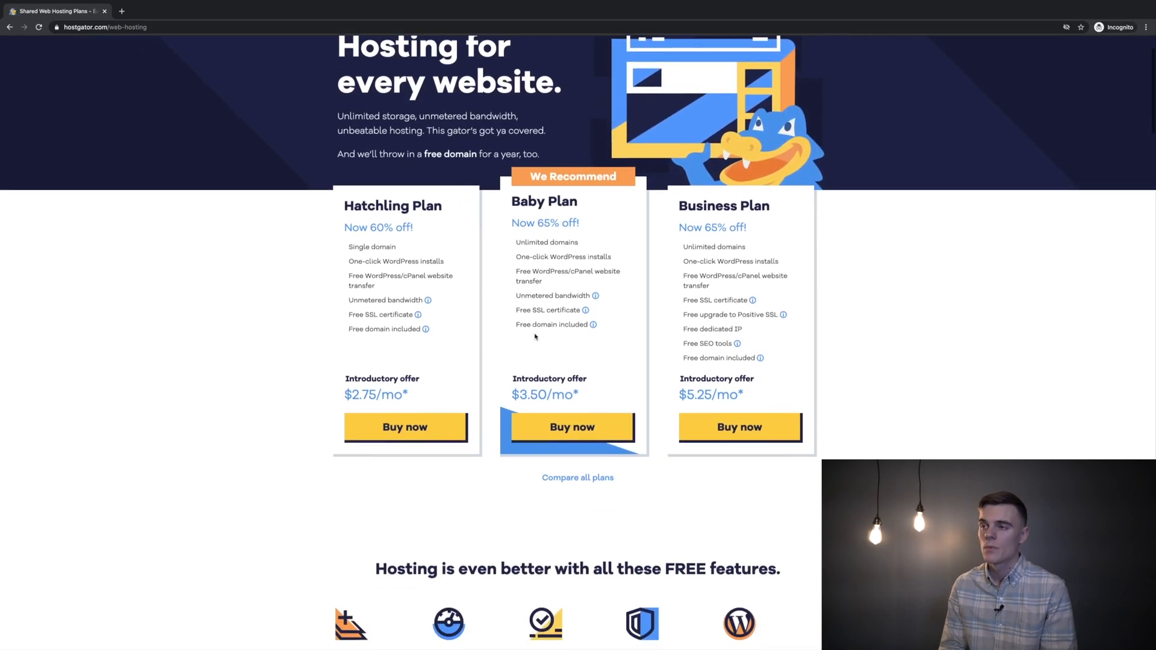
pyautogui.scroll(-1, 535, 337)
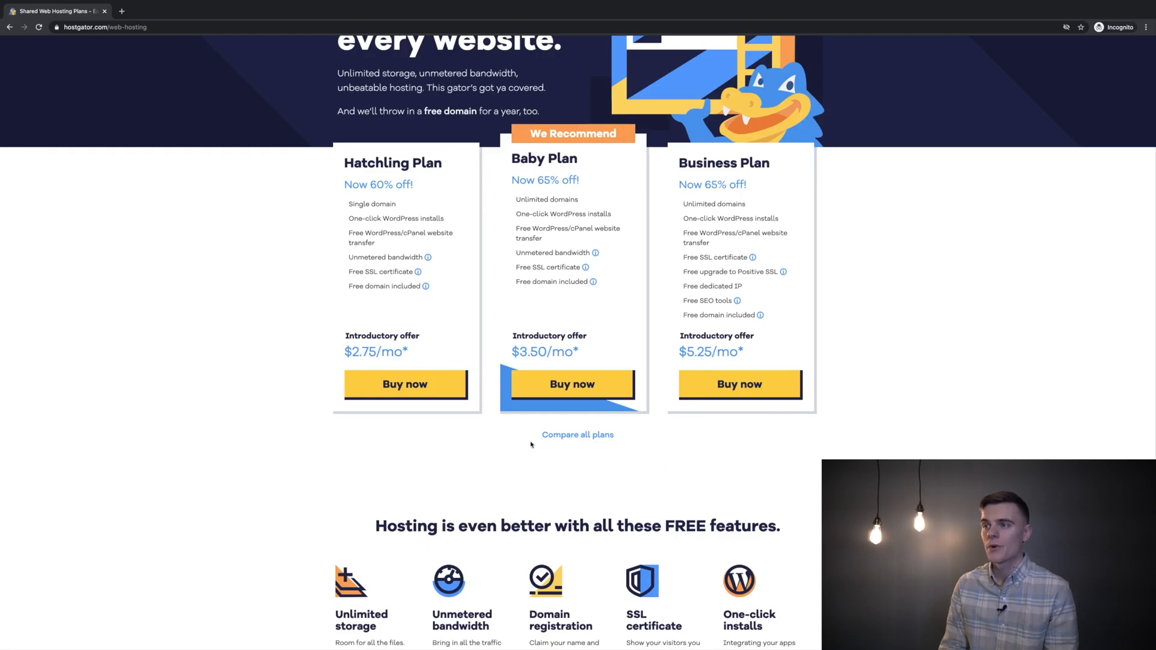
pyautogui.click(419, 392)
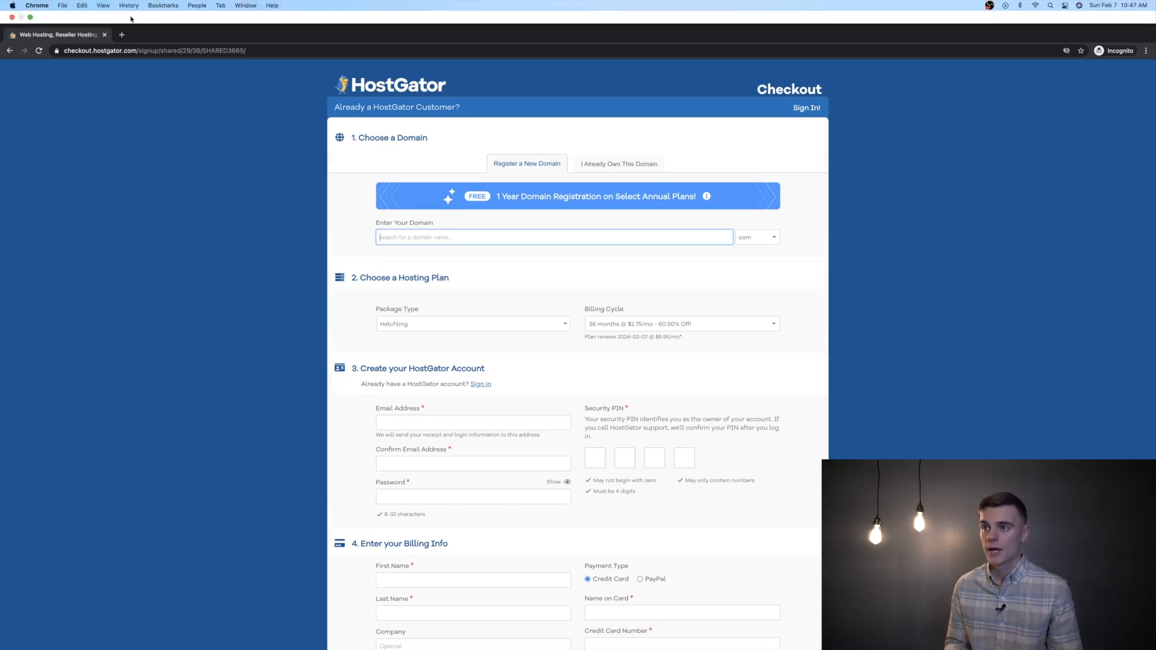
# - Search the web for Google Trends in a new tab and open the site
pyautogui.click(123, 35)
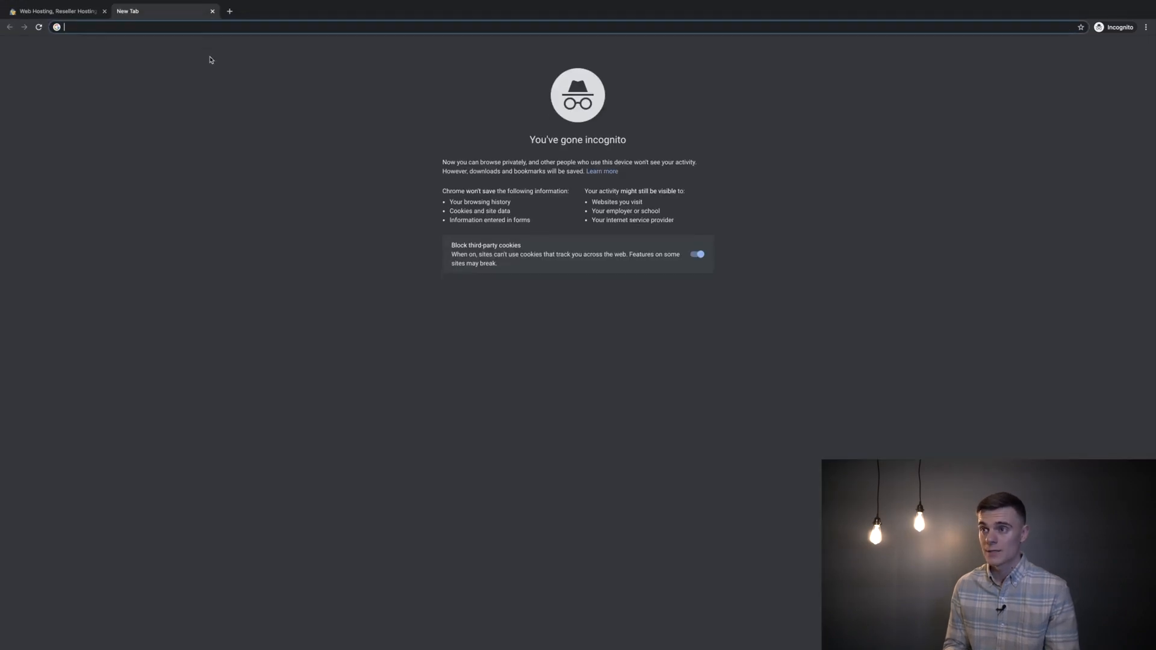
pyautogui.write('google tra')
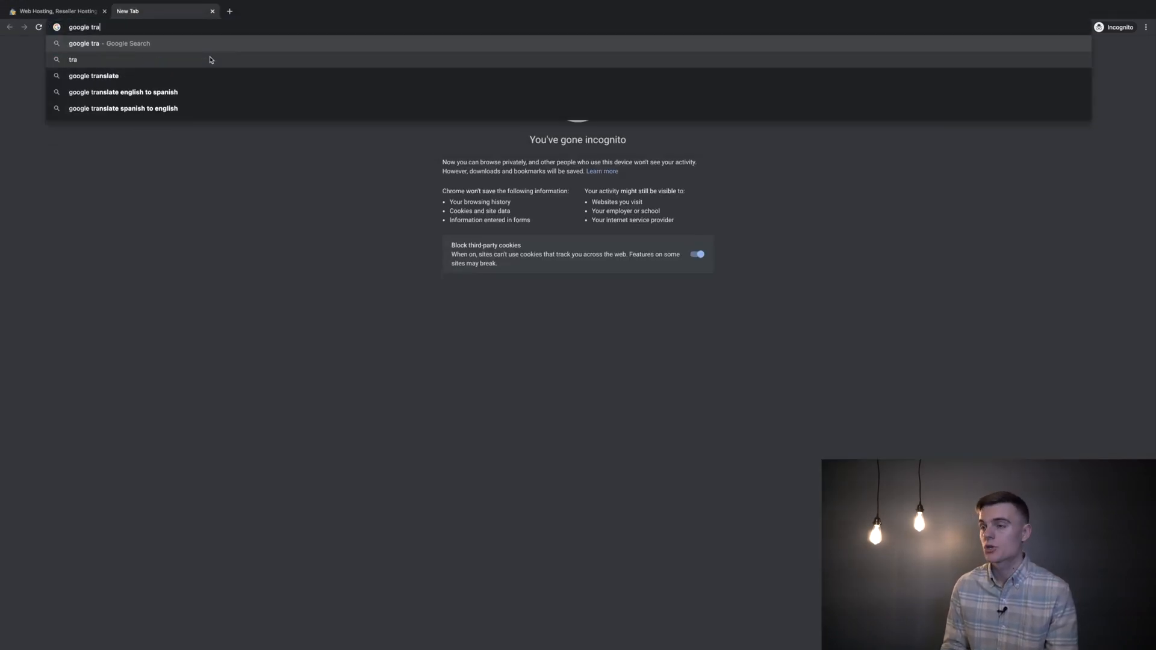
pyautogui.write('nds')
pyautogui.press('Return')
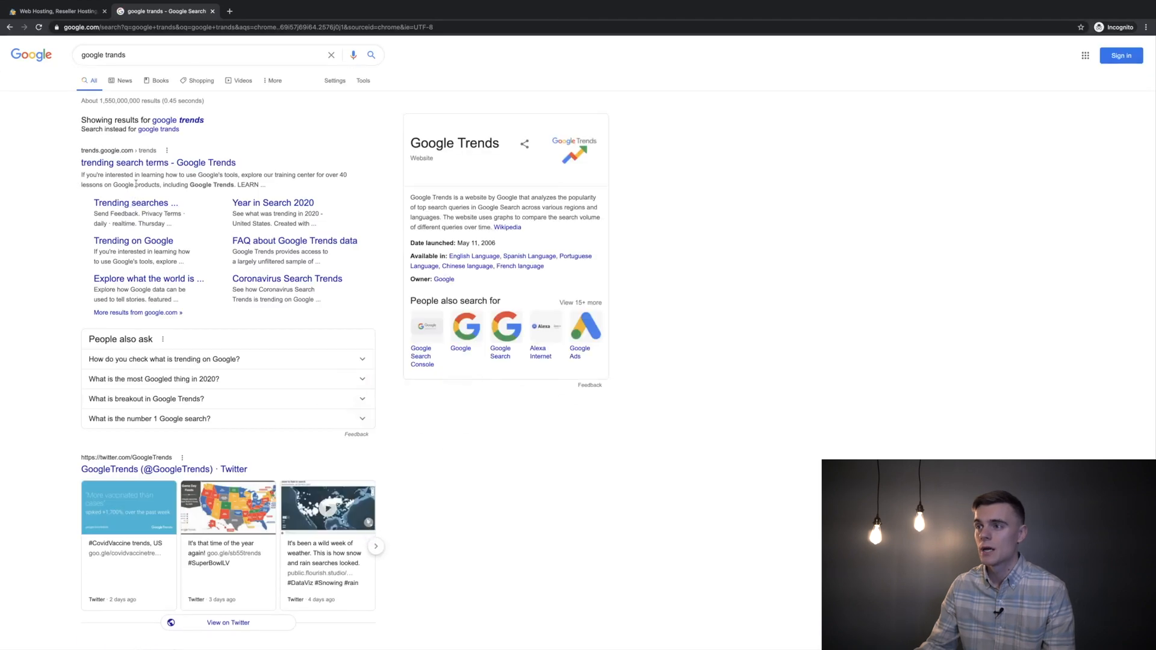
pyautogui.click(134, 164)
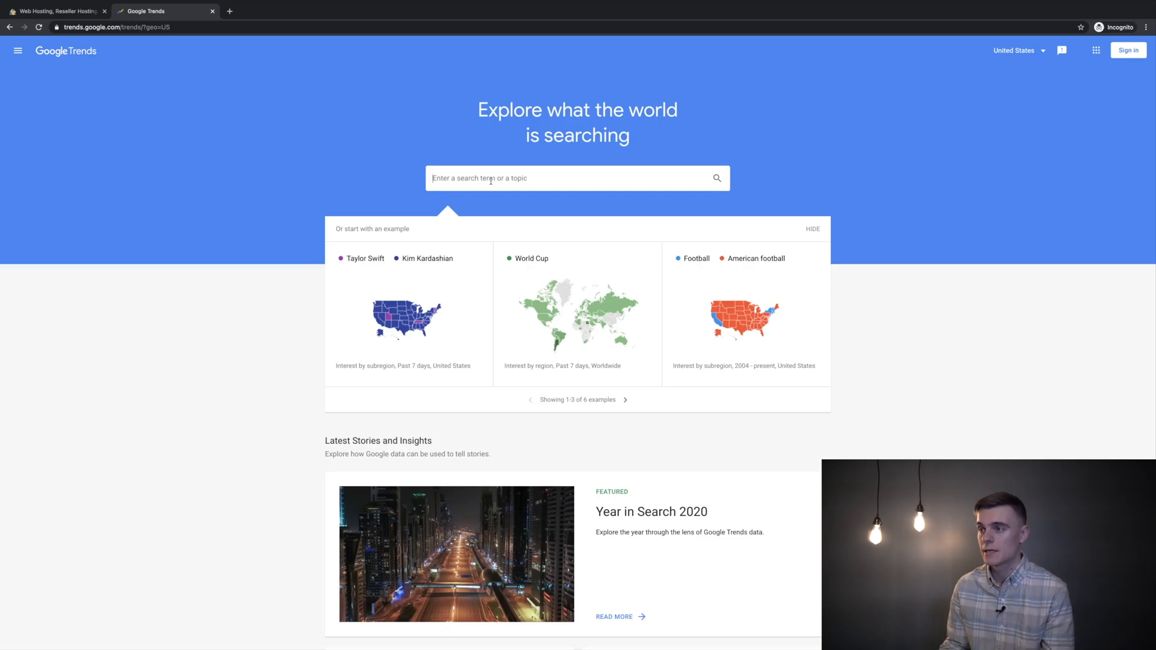
# - Explore 'snowboarding' trends, then enter howtobuildawebsitenow as the checkout domain
pyautogui.click(490, 181)
pyautogui.write('snowboarding')
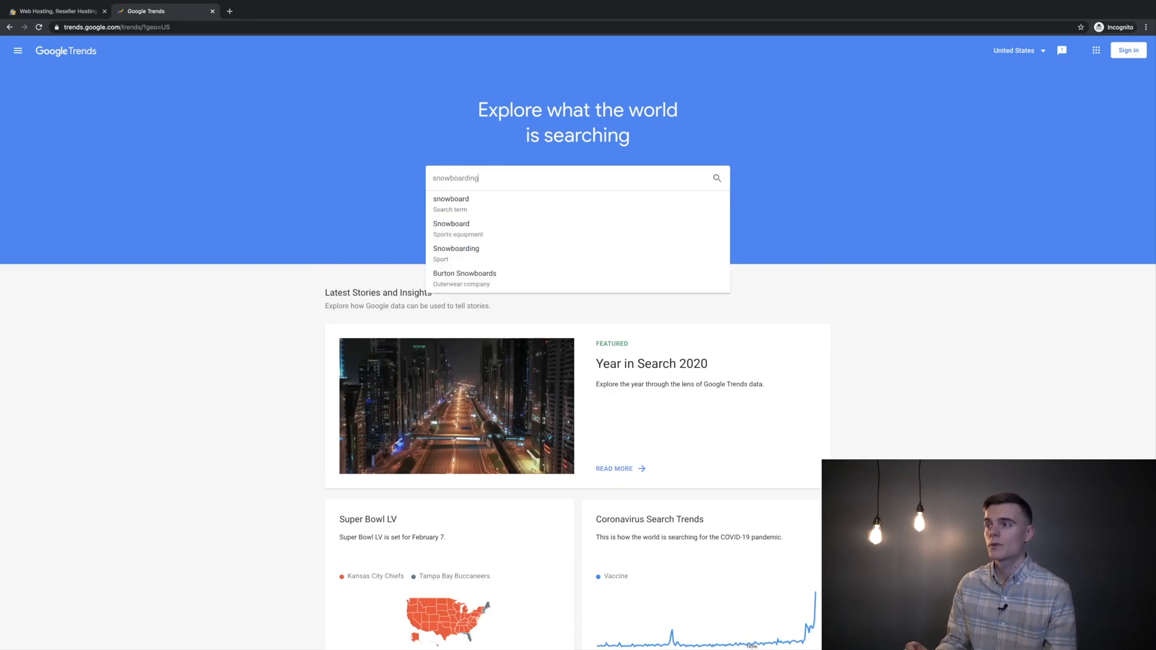
pyautogui.press('Return')
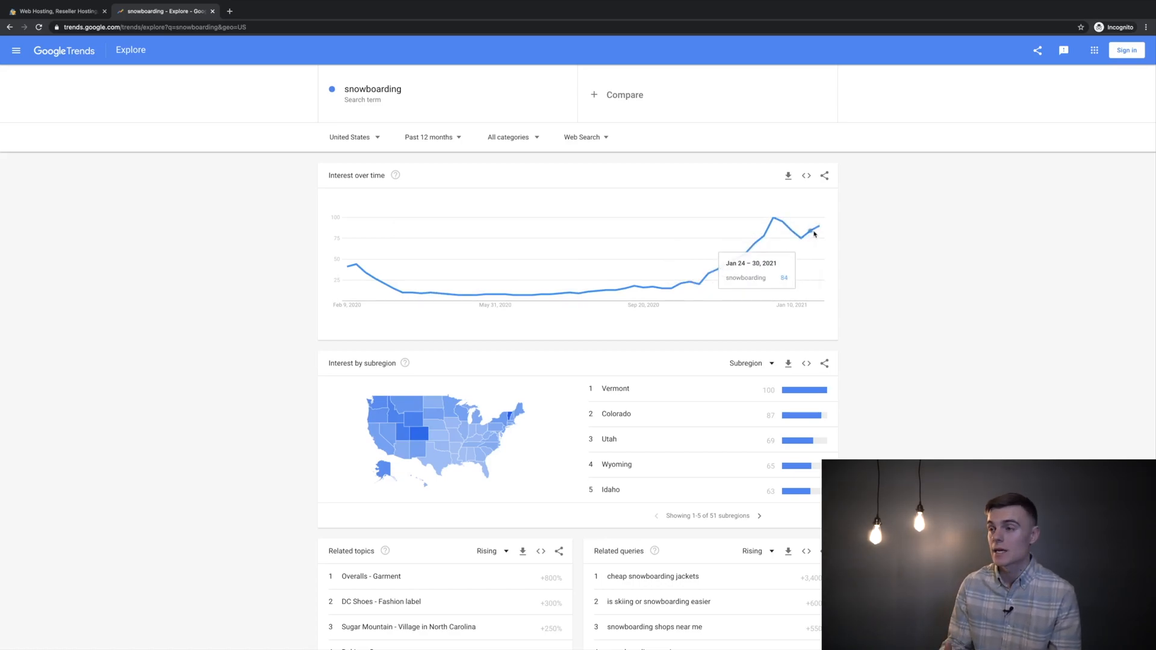
pyautogui.click(42, 13)
pyautogui.write('howtobuildawebsitenow')
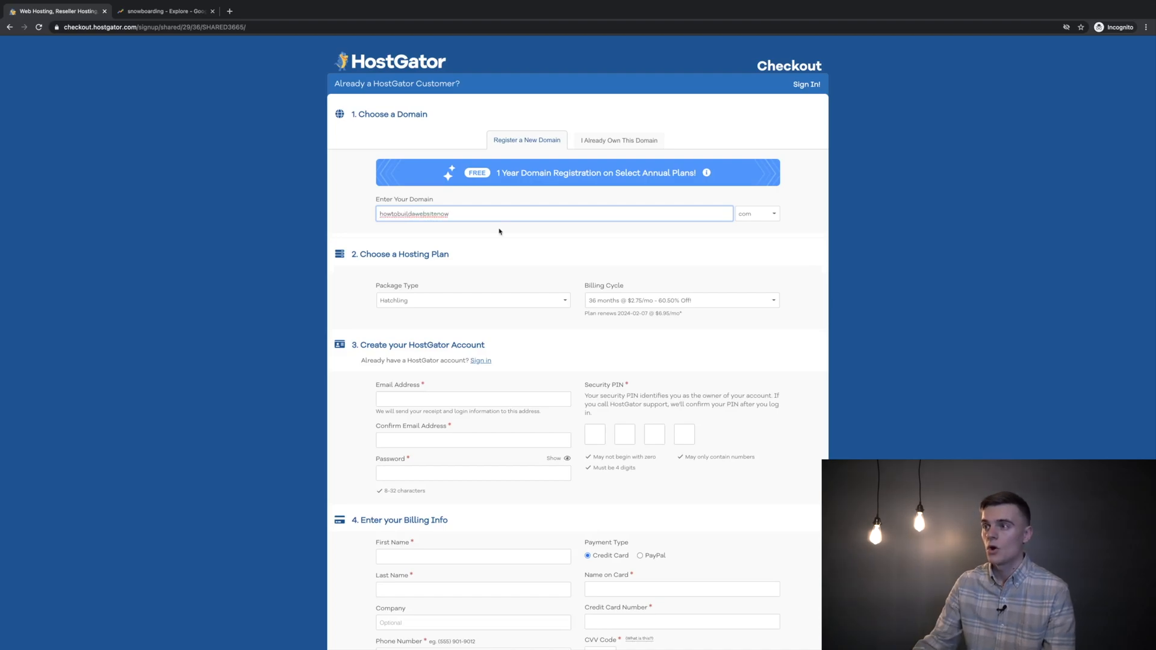
# - Check howtobuildawebsitenow.com availability keeping .com, and review Domain Privacy's Billed Annually terms
pyautogui.click(775, 217)
pyautogui.click(775, 215)
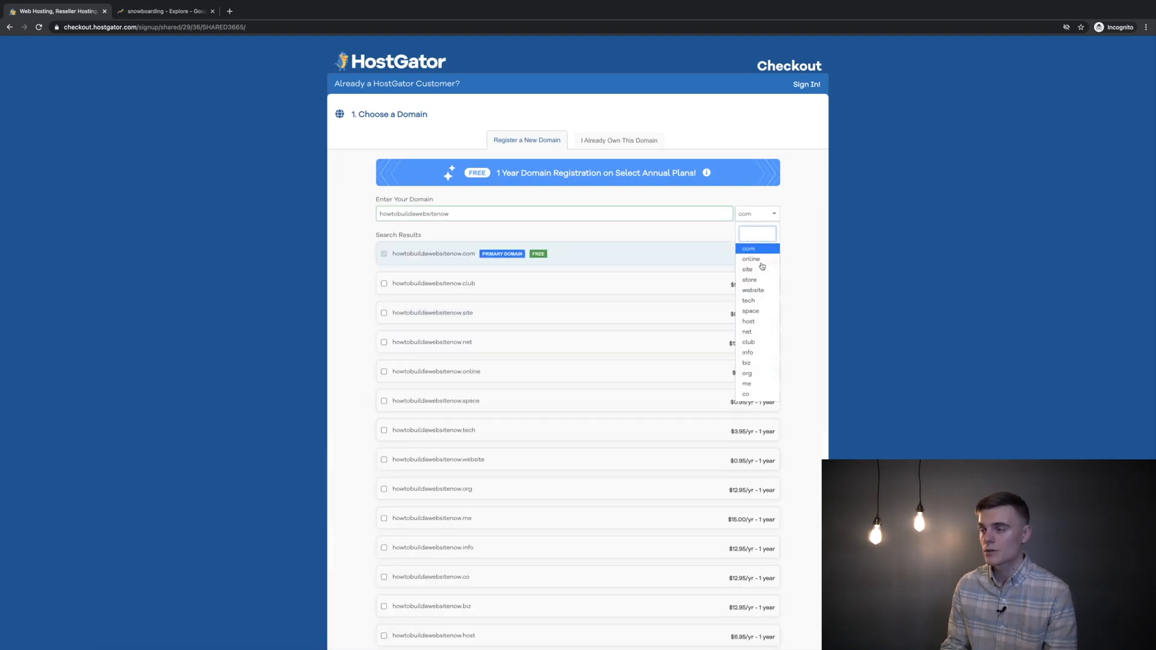
pyautogui.click(777, 219)
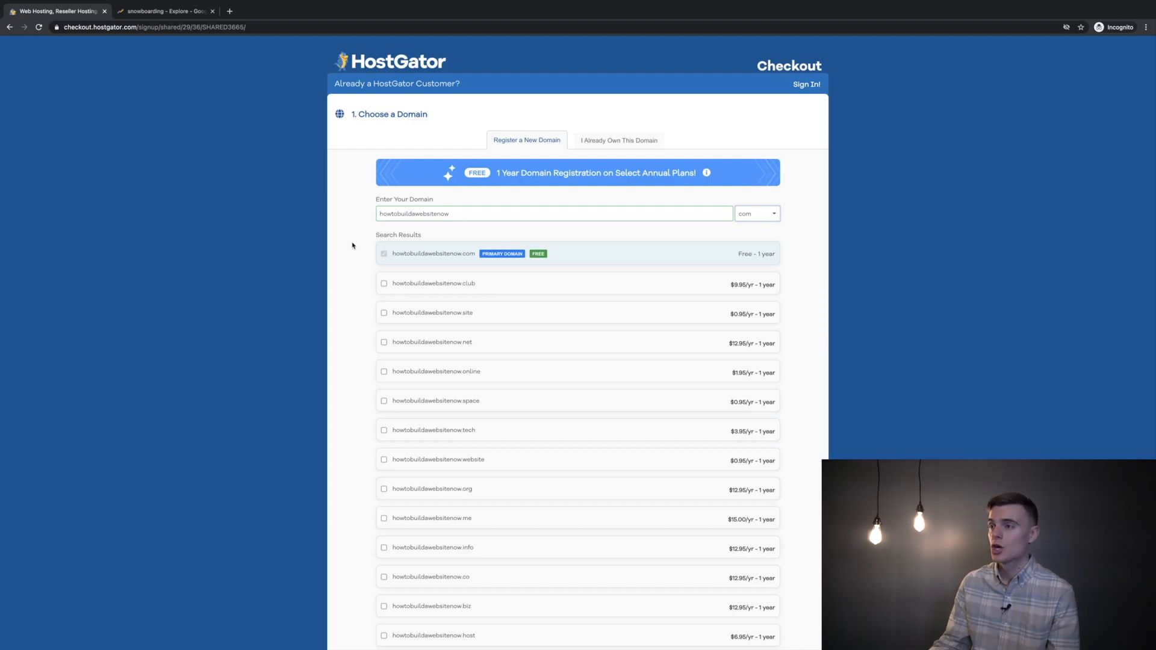
pyautogui.scroll(-6, 588, 382)
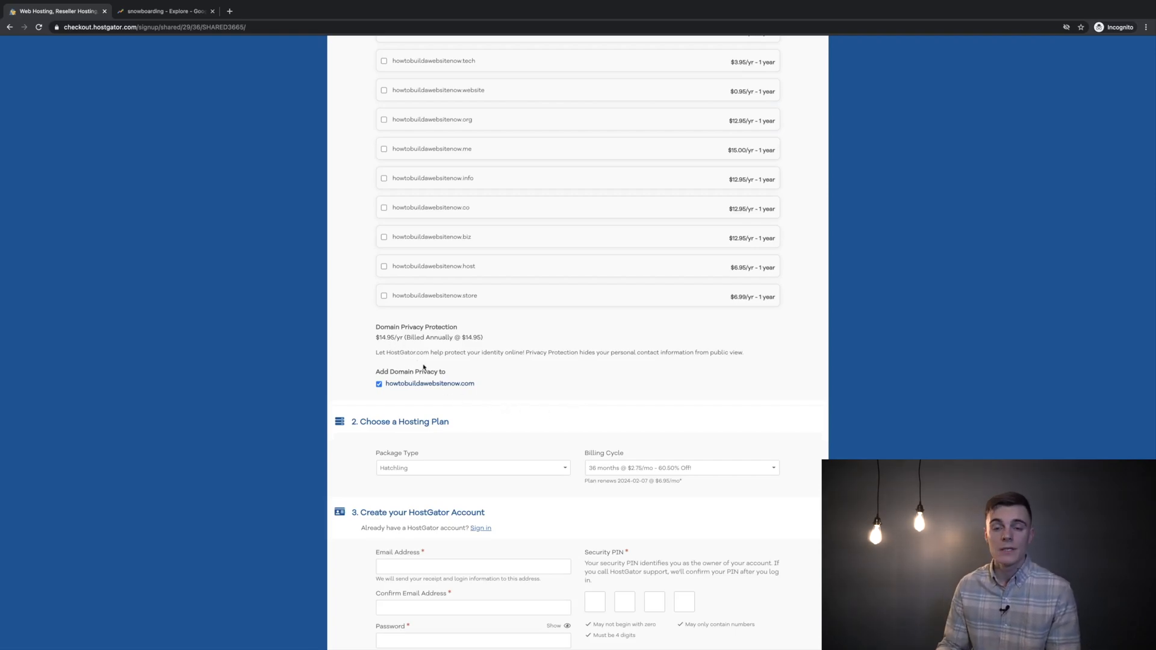
pyautogui.moveTo(405, 339); pyautogui.dragTo(443, 339)
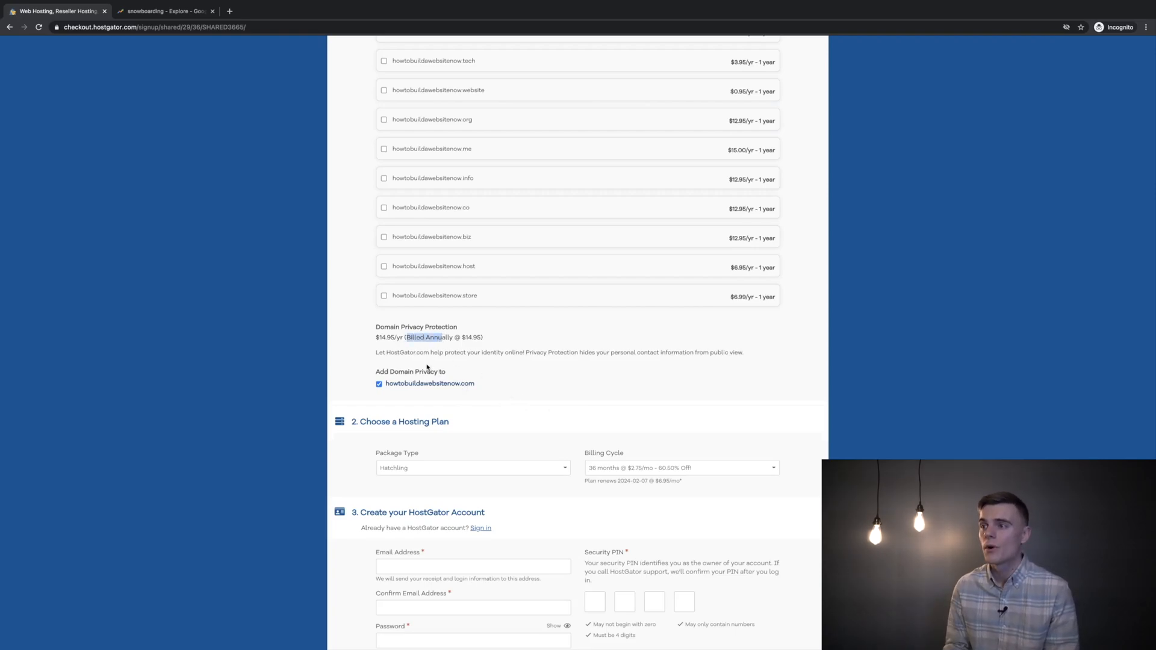
pyautogui.click(417, 340)
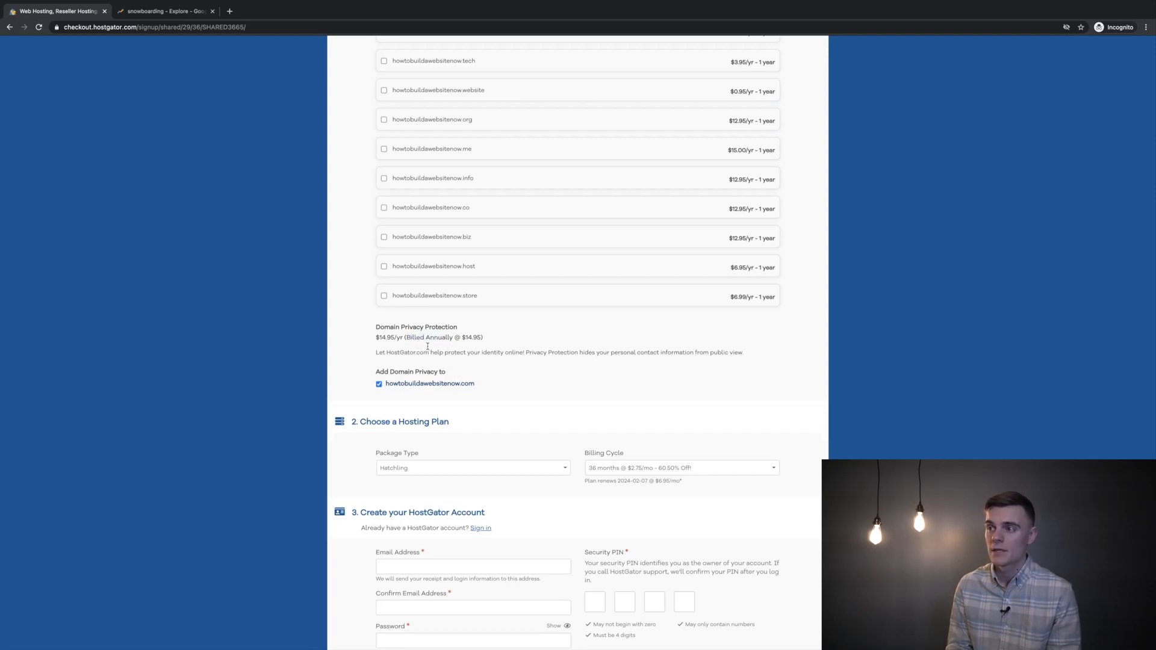
# - Set the Hatchling plan's billing cycle to 12 months at $3.95/mo
pyautogui.scroll(-3, 523, 407)
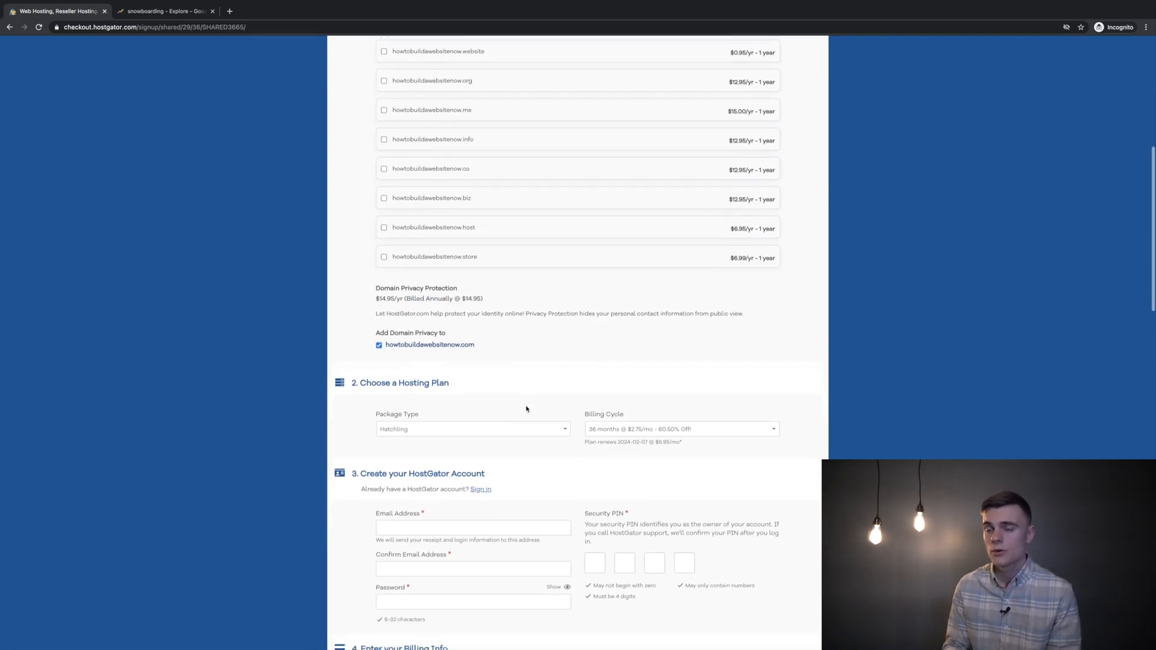
pyautogui.scroll(-3, 526, 410)
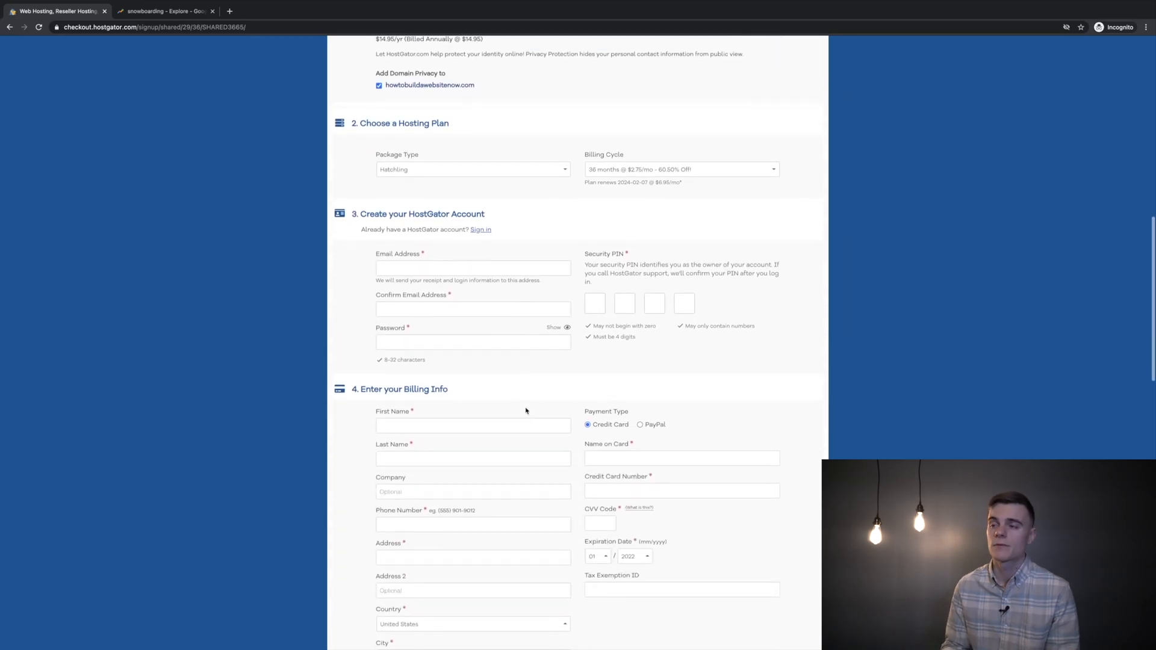
pyautogui.moveTo(370, 103); pyautogui.dragTo(439, 104)
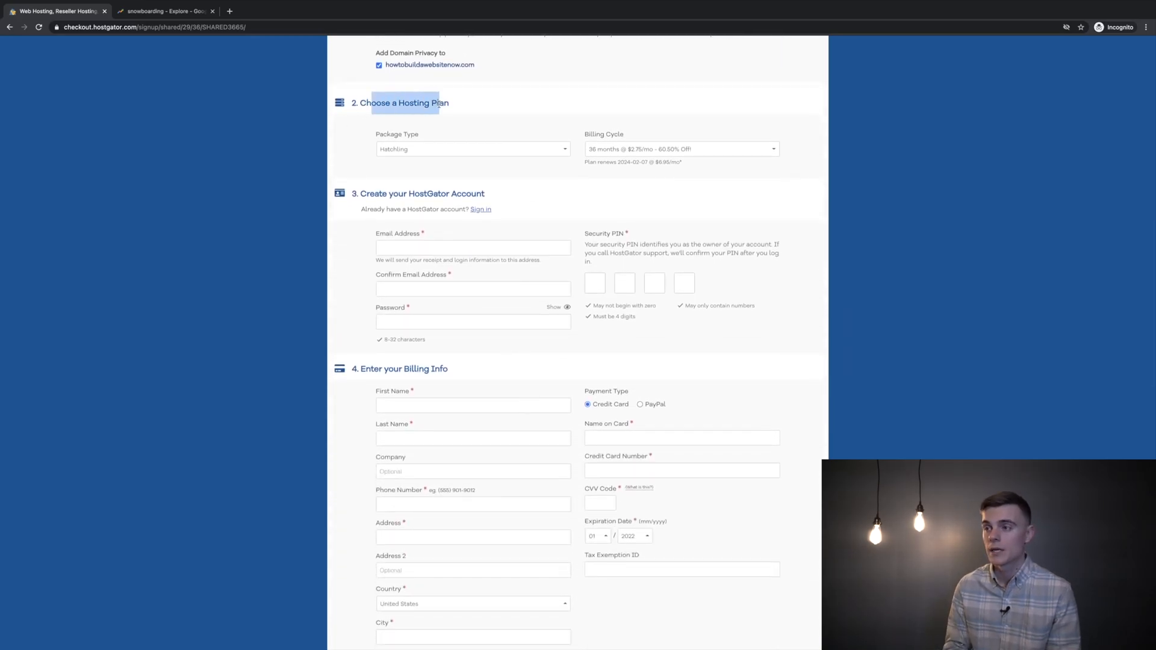
pyautogui.click(441, 104)
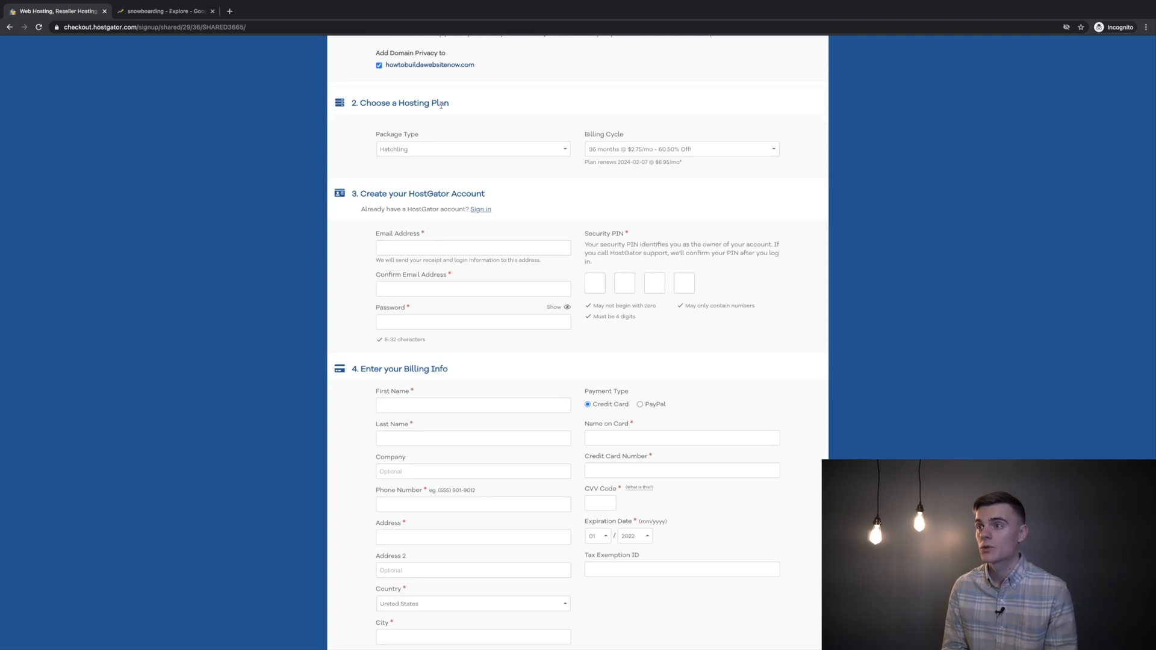
pyautogui.click(686, 150)
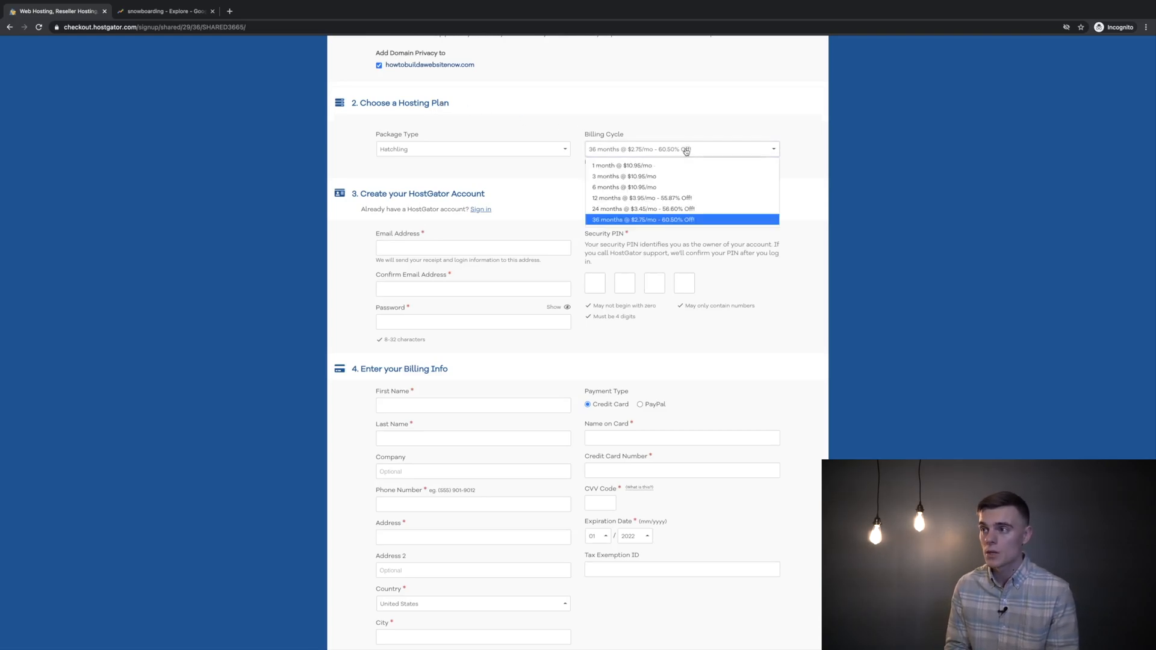
pyautogui.click(637, 197)
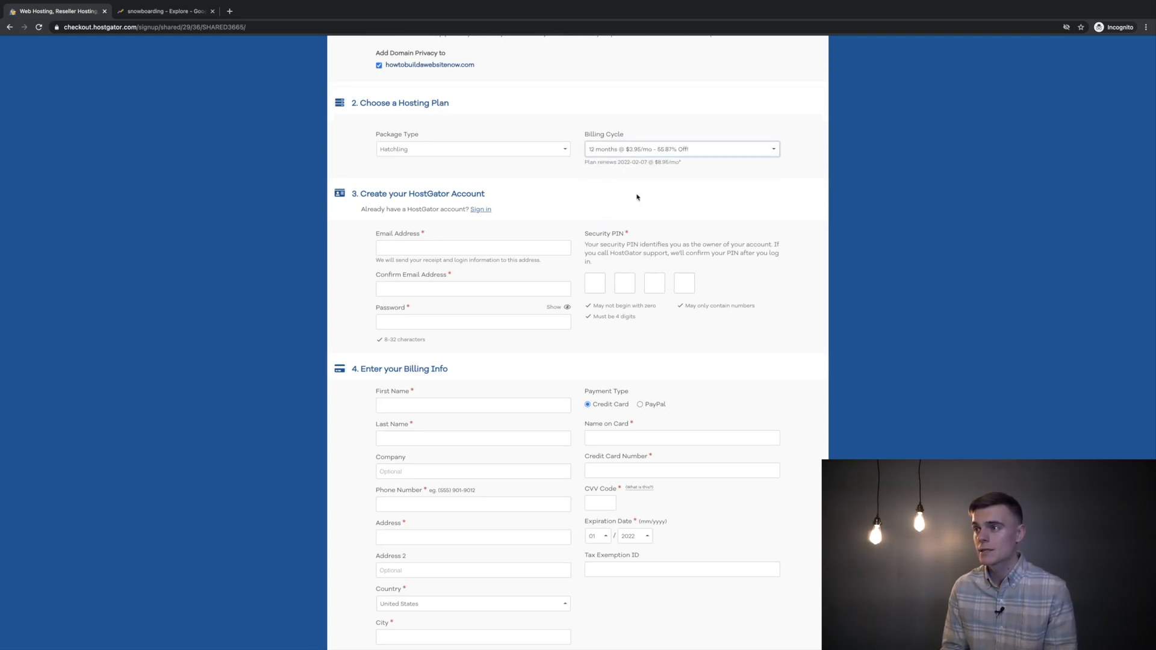
pyautogui.click(664, 158)
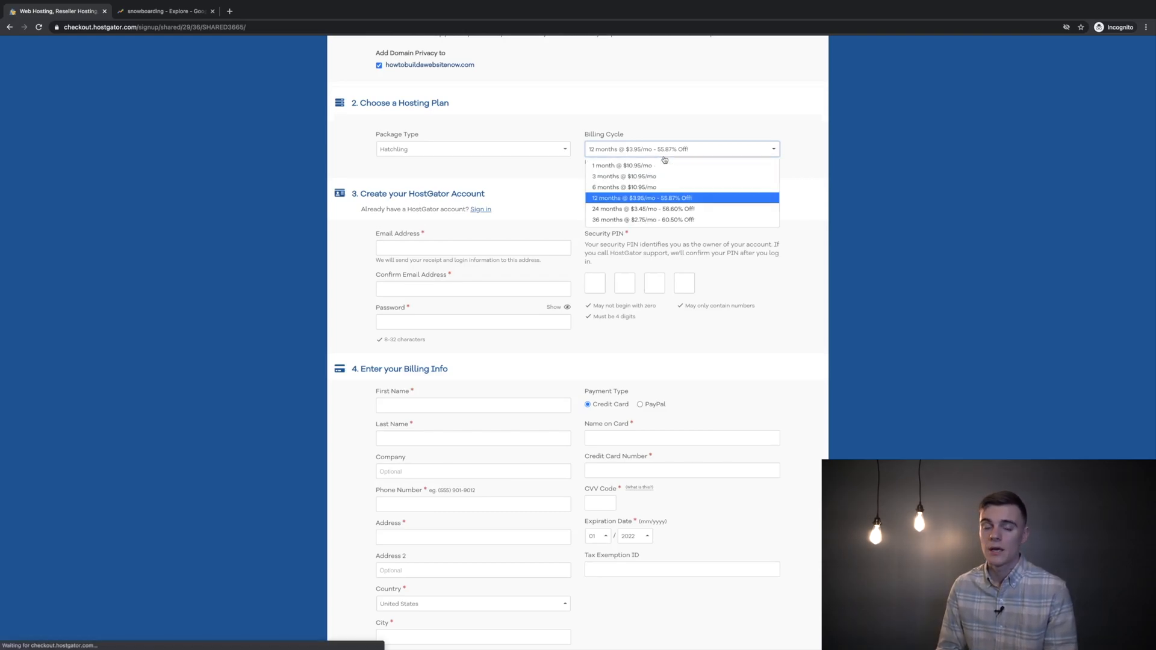
pyautogui.click(642, 200)
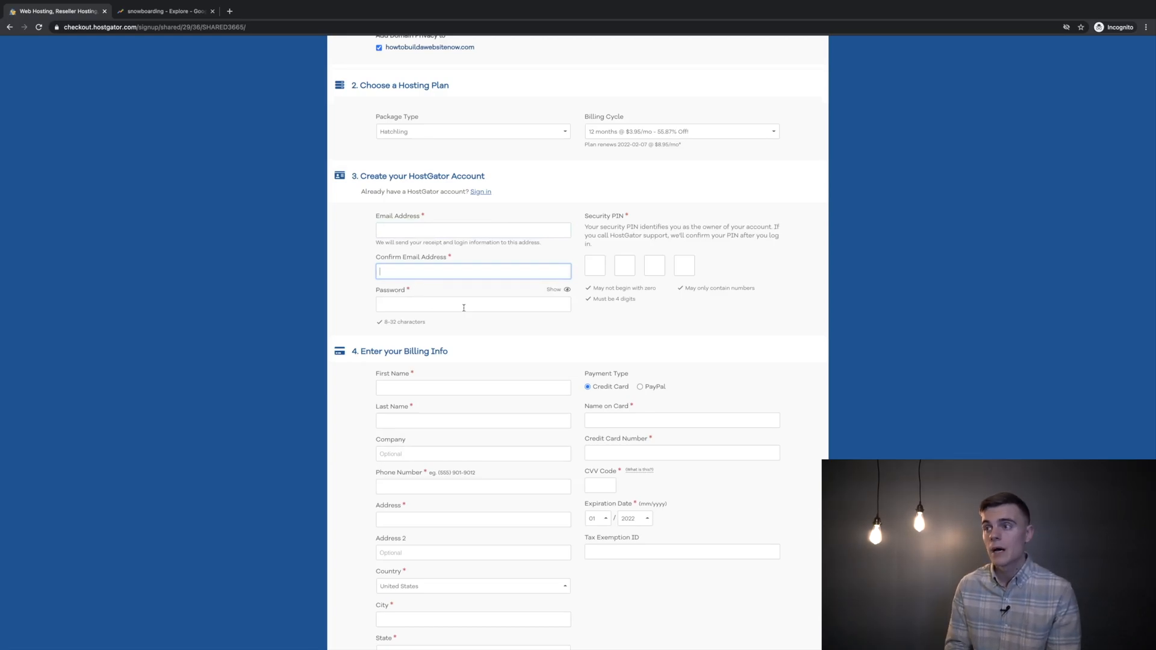
# - Untick the SiteLock Essentials and Site Backup add-ons under Additional Services
pyautogui.scroll(-5, 457, 241)
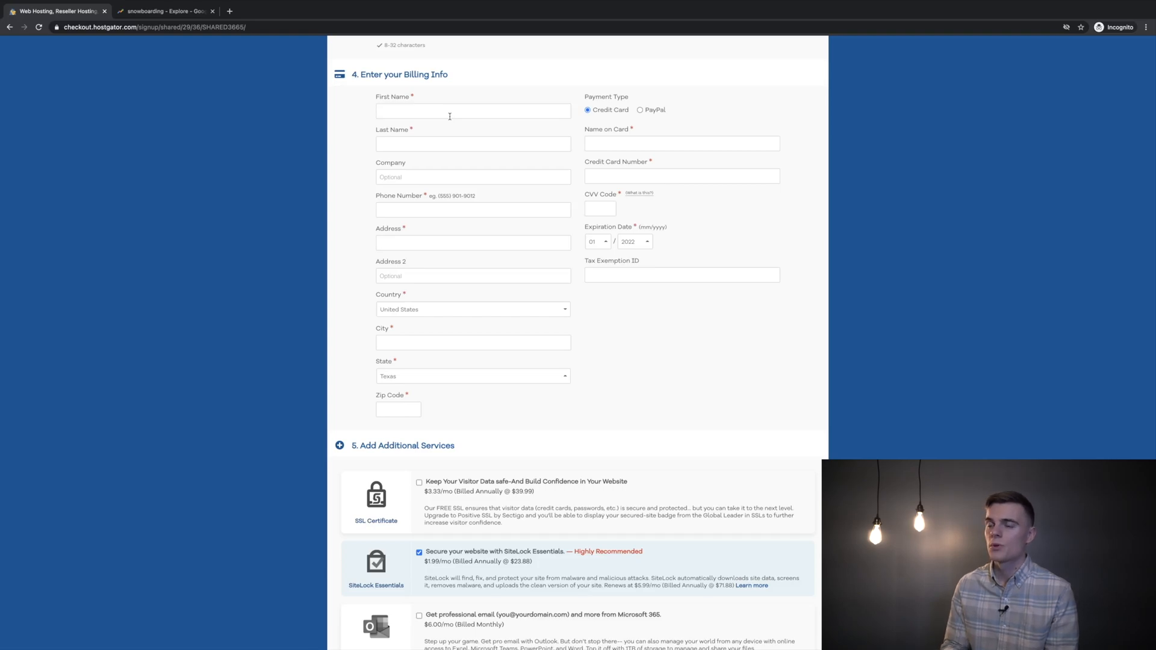
pyautogui.scroll(-1, 627, 276)
pyautogui.scroll(2, 627, 289)
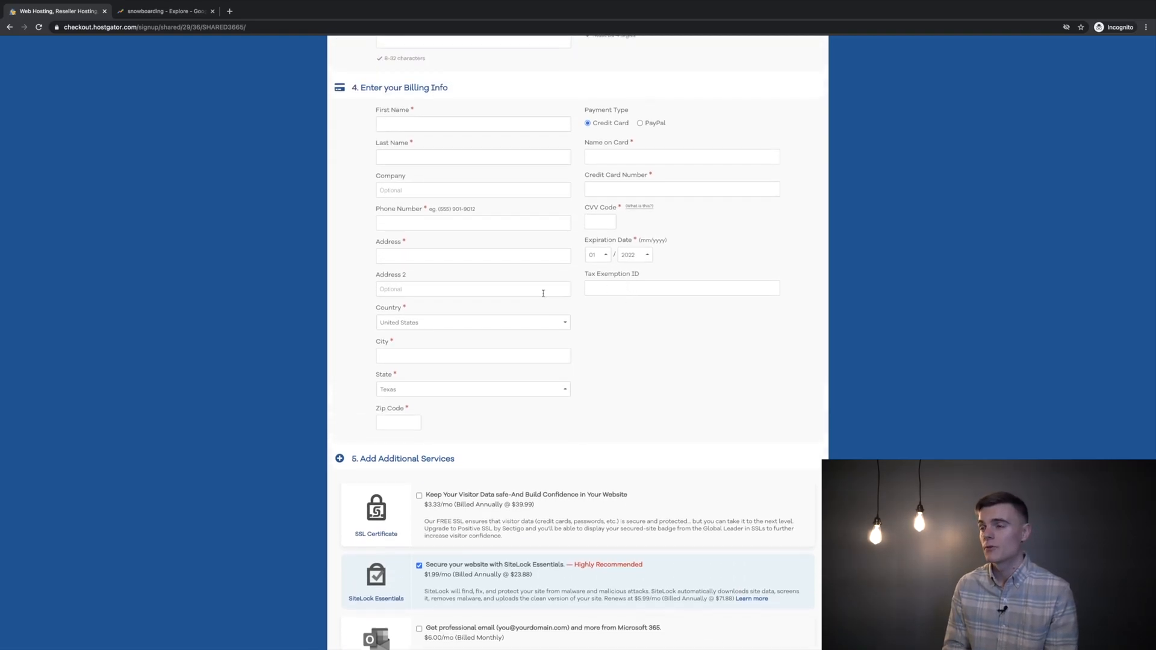
pyautogui.scroll(3, 355, 90)
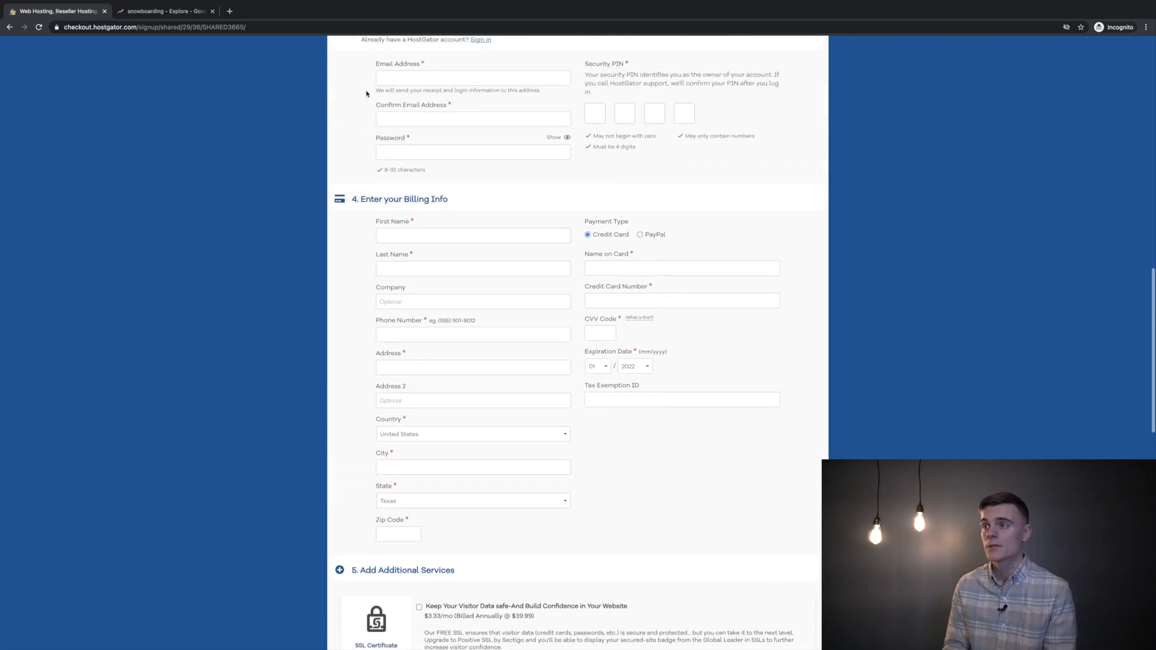
pyautogui.scroll(-8, 423, 147)
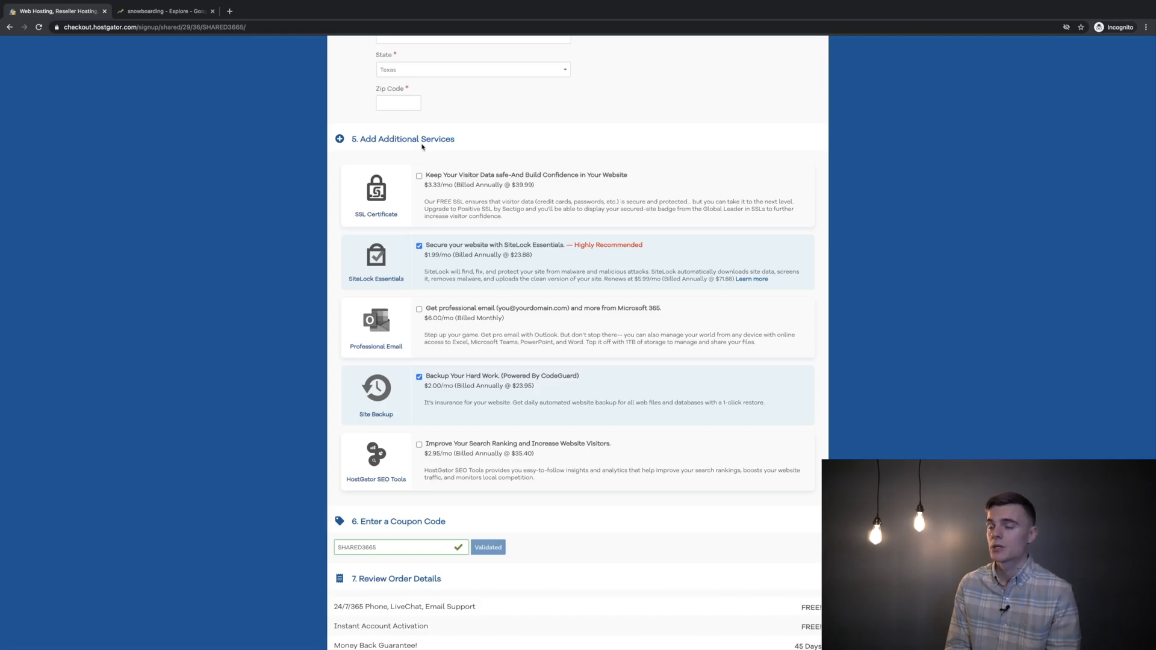
pyautogui.click(420, 247)
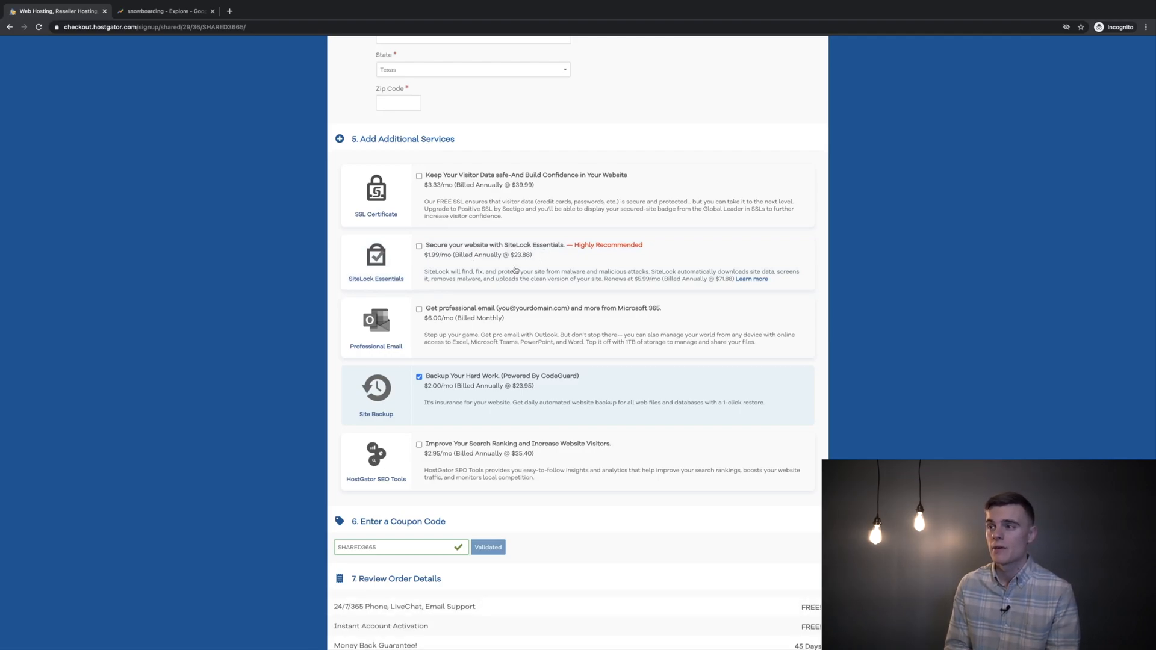
pyautogui.click(419, 379)
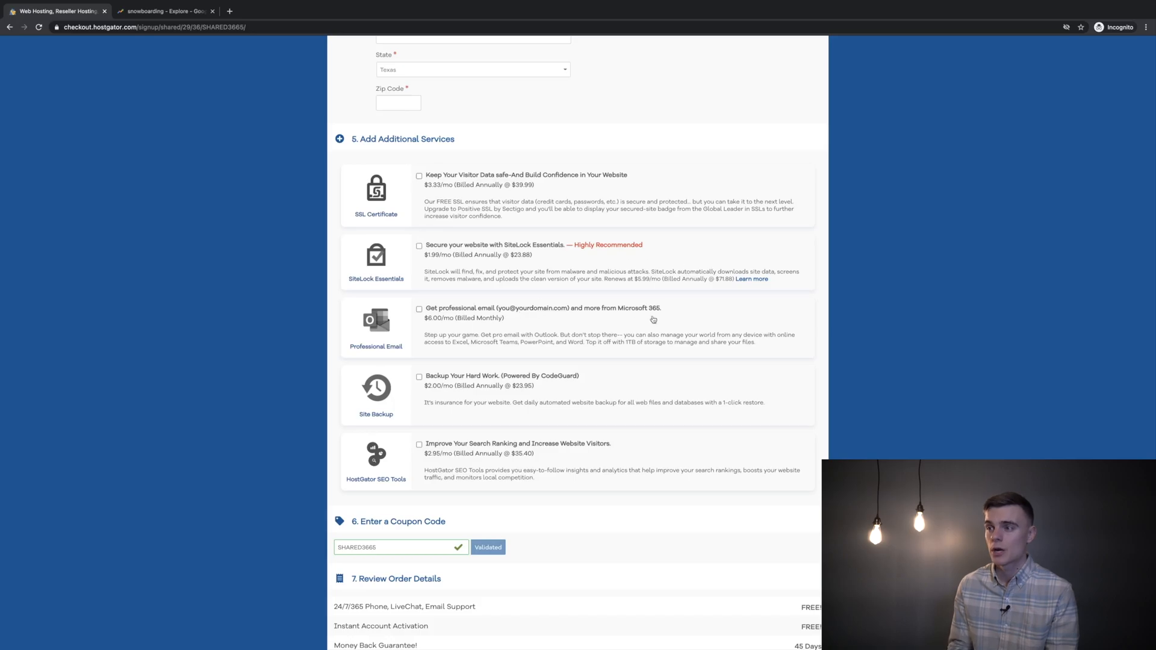
# - Review the order details and highlight the $66.47 amount due
pyautogui.scroll(-2, 613, 499)
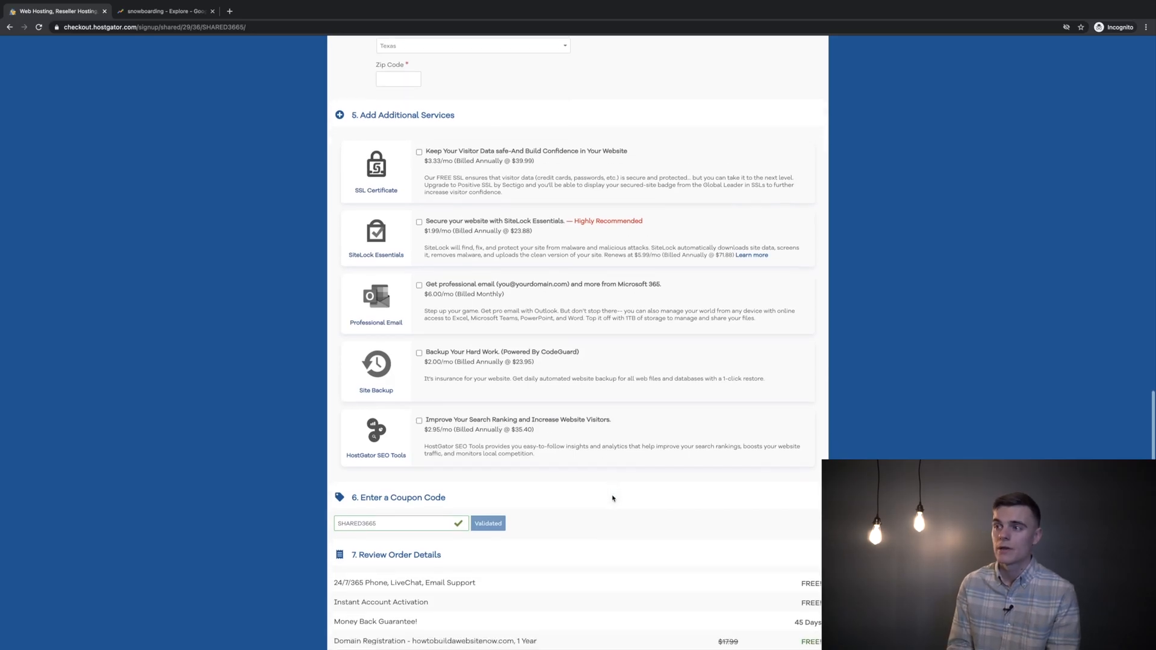
pyautogui.scroll(-4, 613, 498)
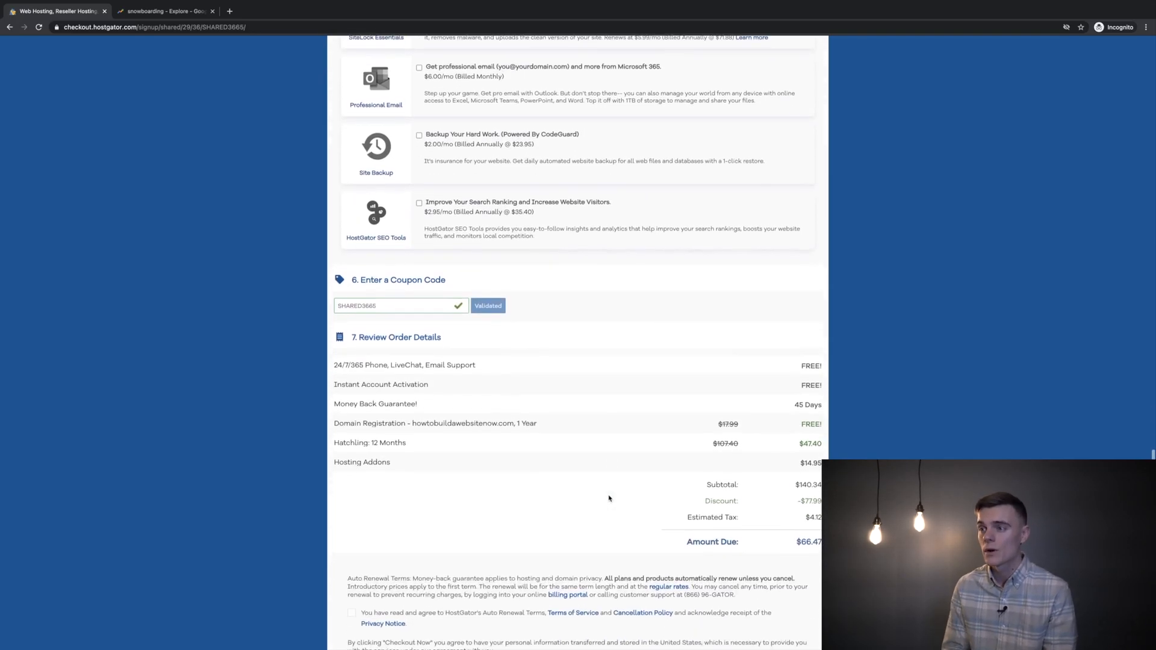
pyautogui.moveTo(361, 272); pyautogui.dragTo(447, 278)
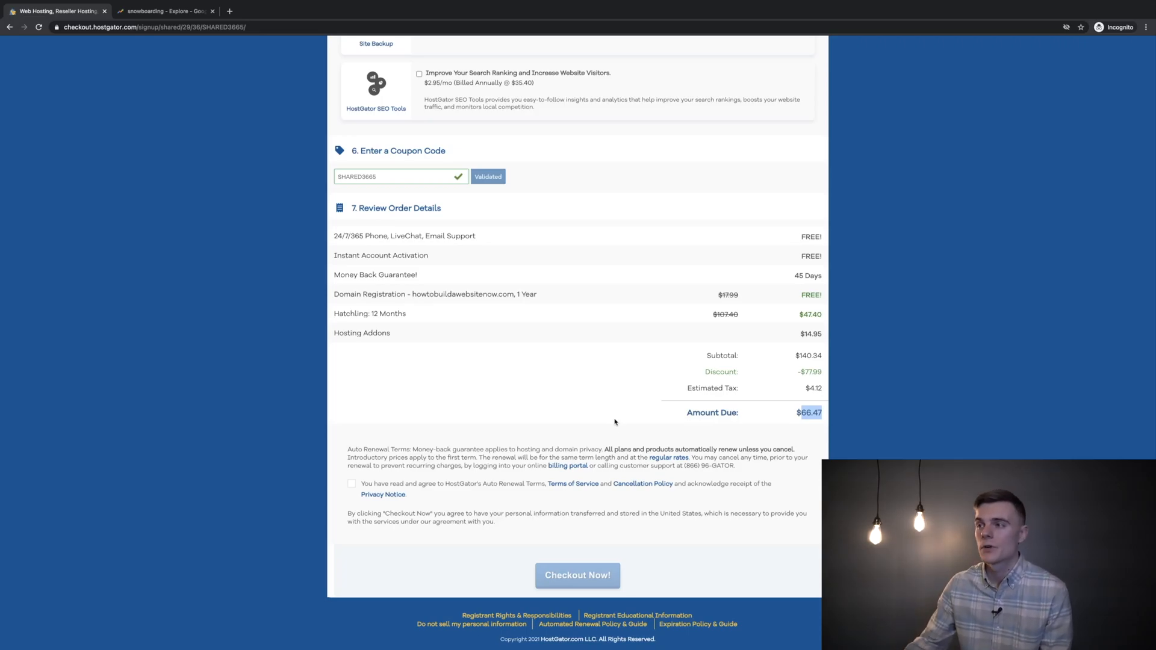
pyautogui.scroll(15, 614, 422)
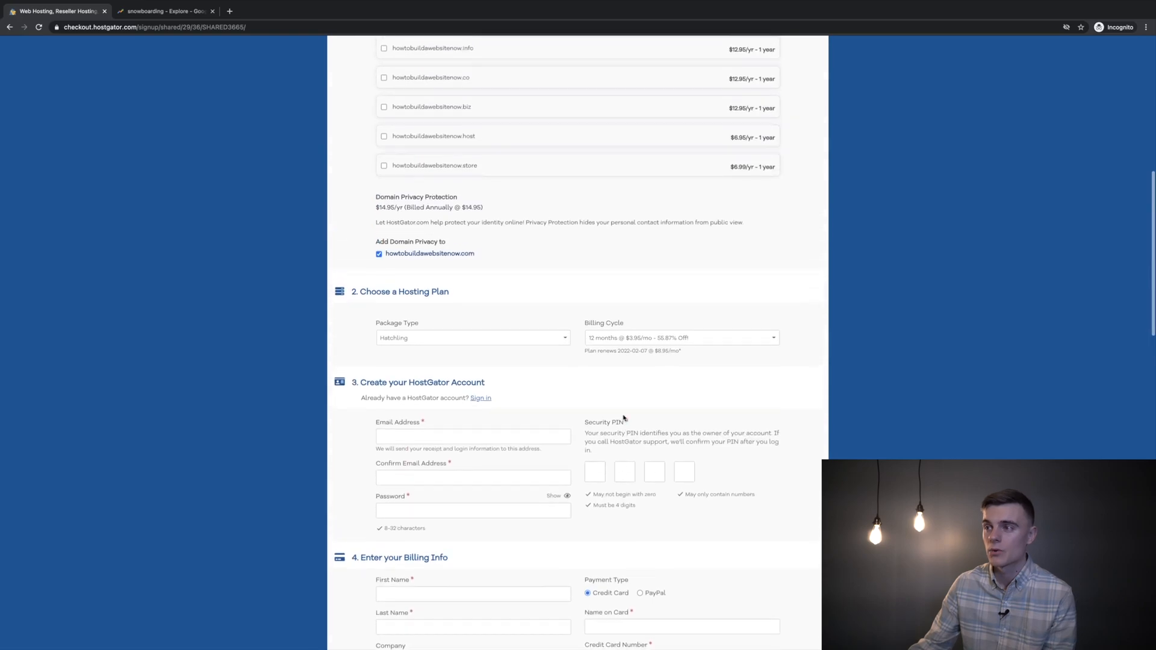
pyautogui.scroll(-15, 623, 418)
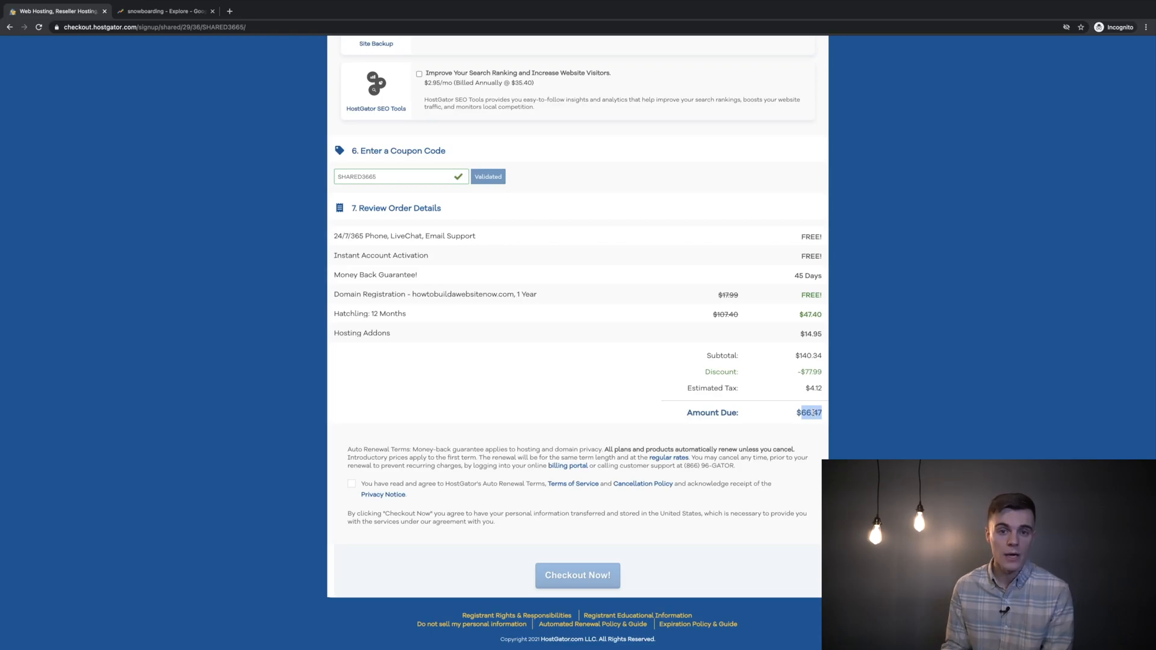
pyautogui.click(782, 421)
pyautogui.moveTo(807, 413); pyautogui.dragTo(823, 414)
pyautogui.click(785, 421)
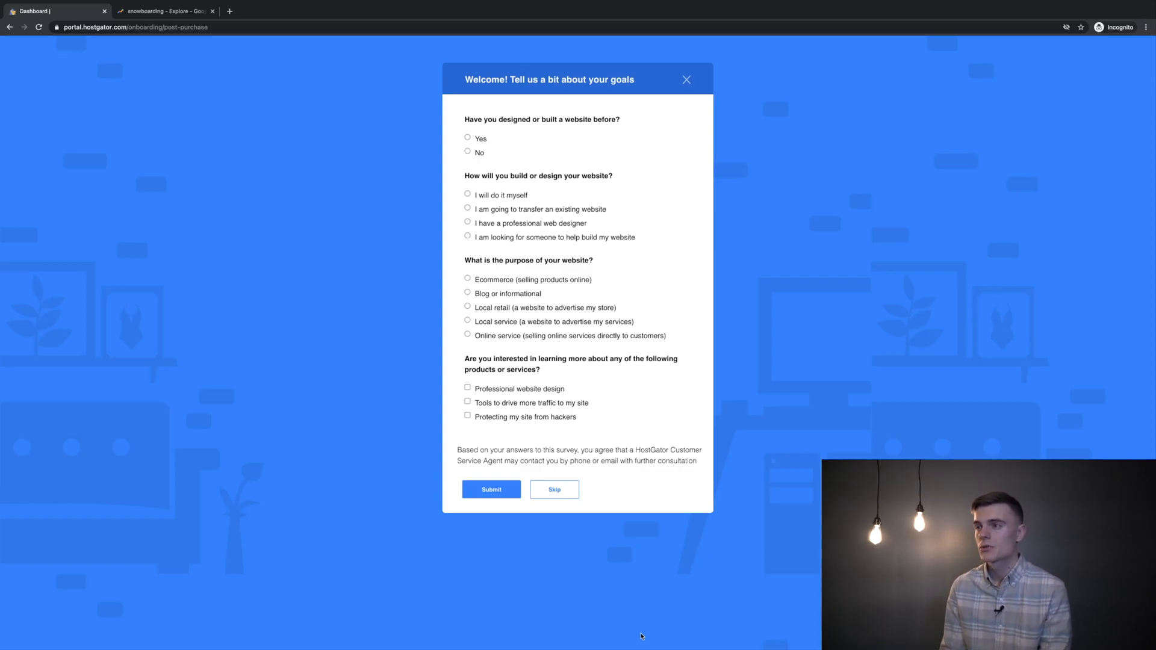
# - Skip the goals survey and start building the site with WordPress
pyautogui.click(564, 492)
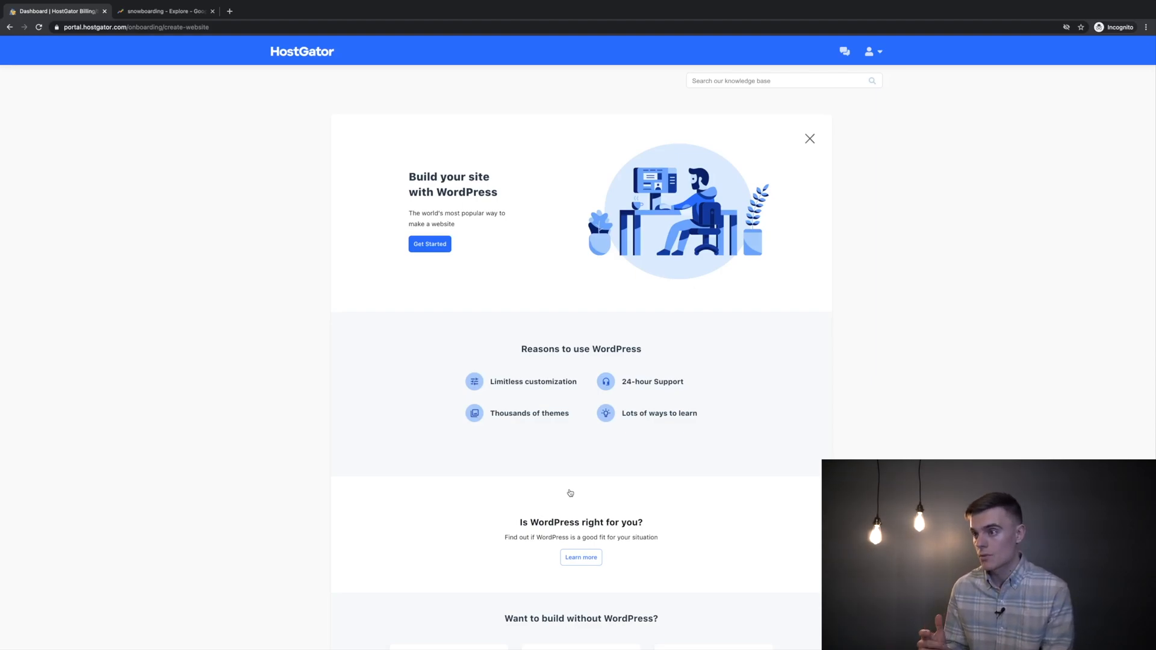
pyautogui.click(433, 245)
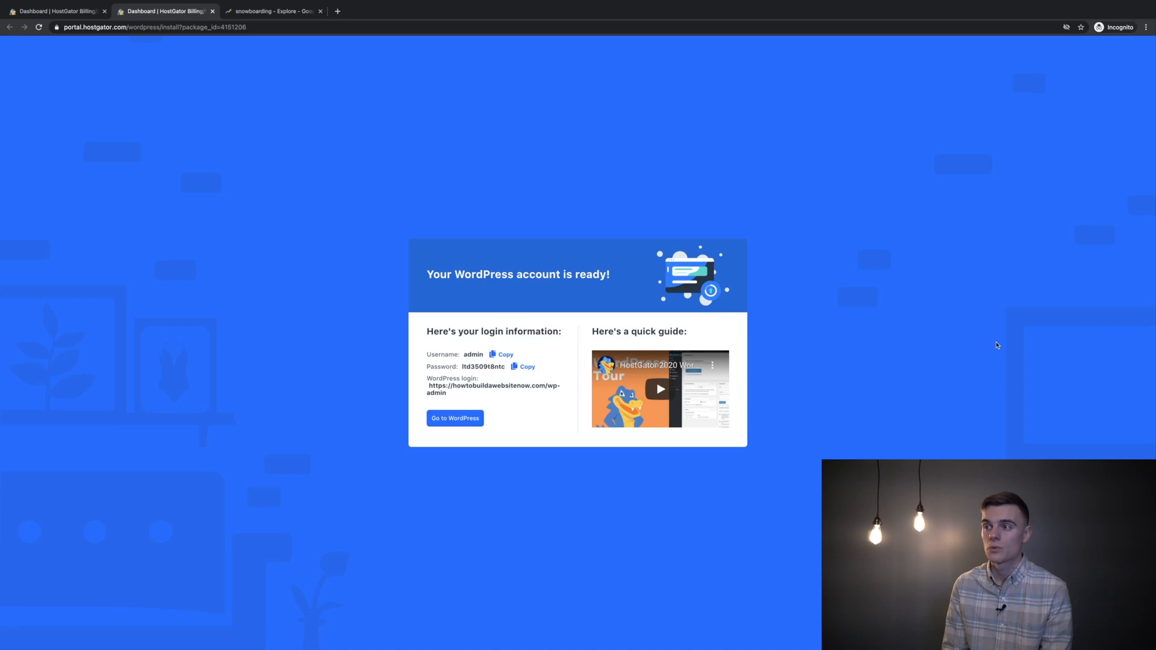
# - Open the copied wp-admin address in a new tab and proceed past the security warning
pyautogui.moveTo(428, 386); pyautogui.dragTo(455, 404)
pyautogui.hotkey('ctrl', 'c')
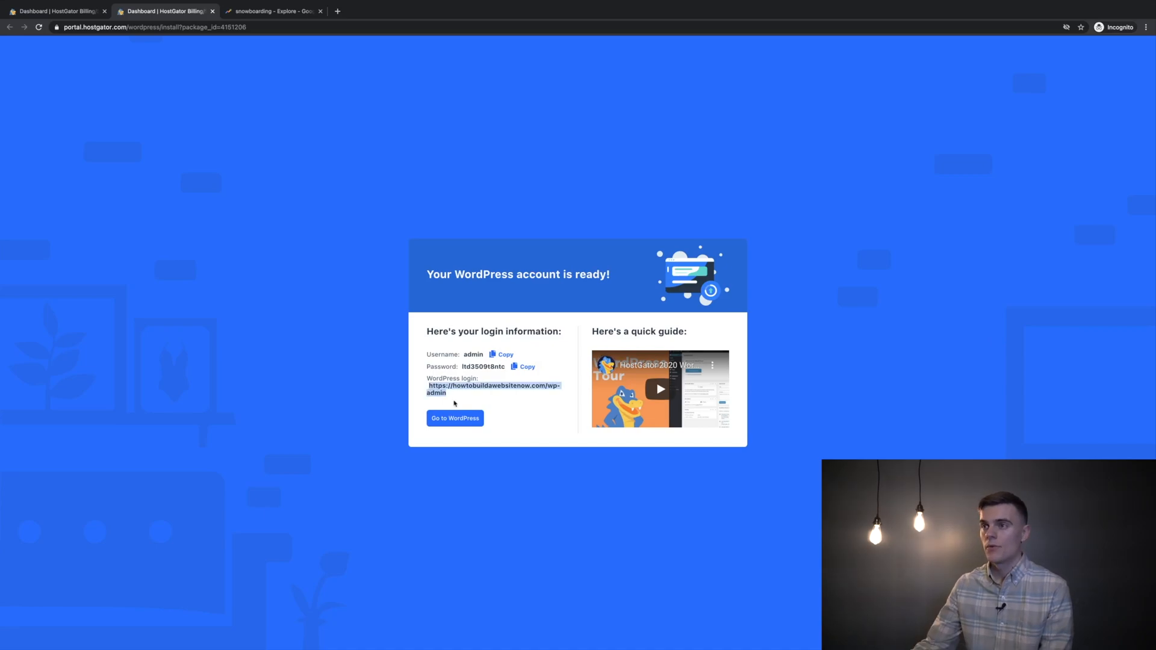
pyautogui.click(337, 11)
pyautogui.hotkey('ctrl', 'v')
pyautogui.press('Return')
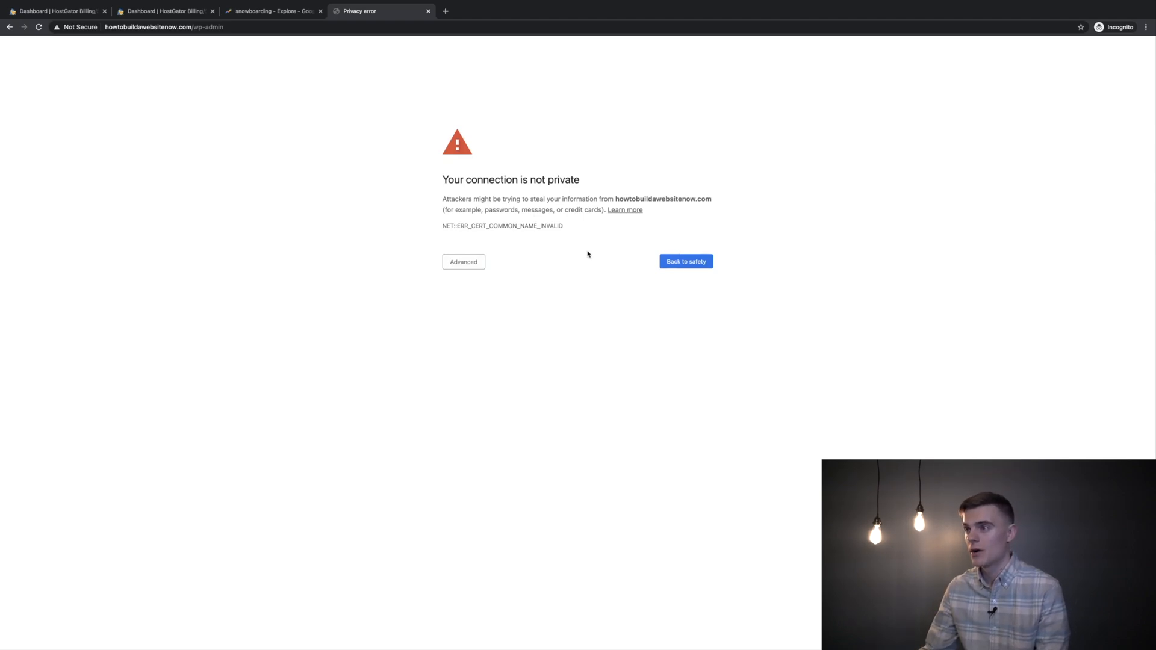
pyautogui.click(474, 262)
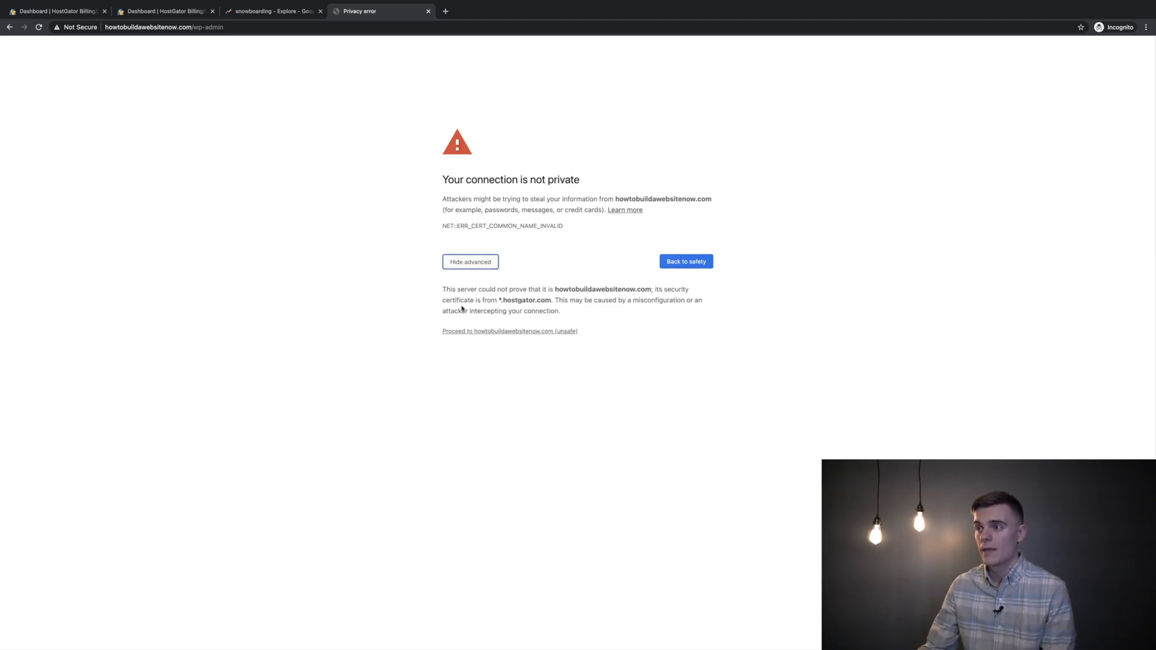
pyautogui.click(528, 332)
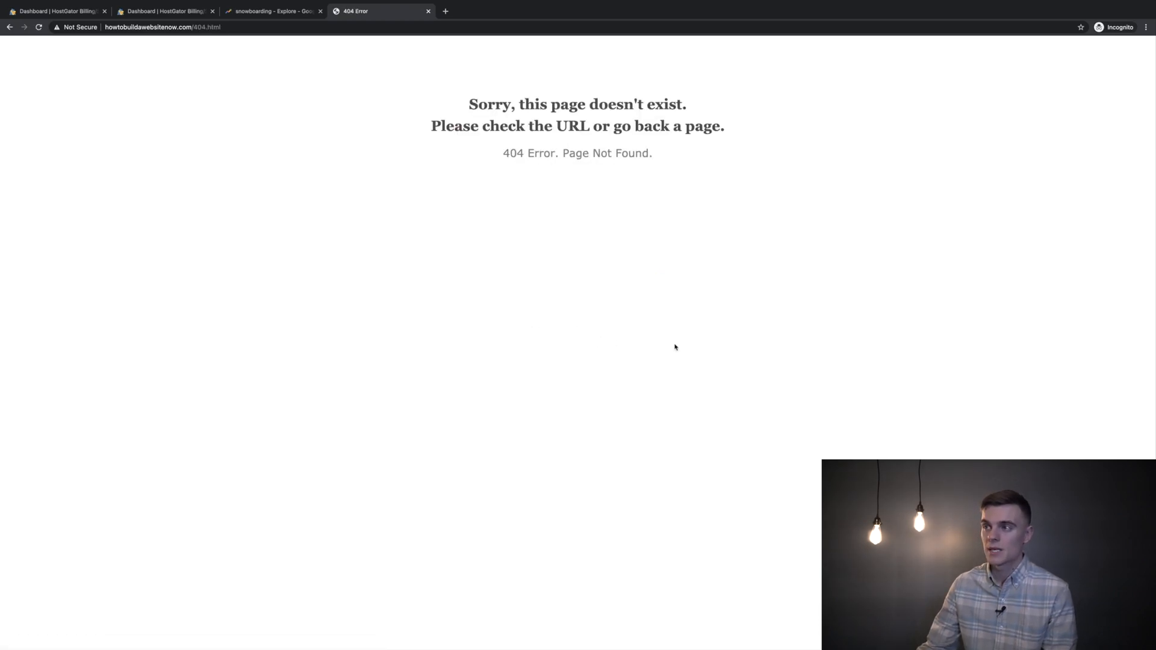
pyautogui.click(259, 27)
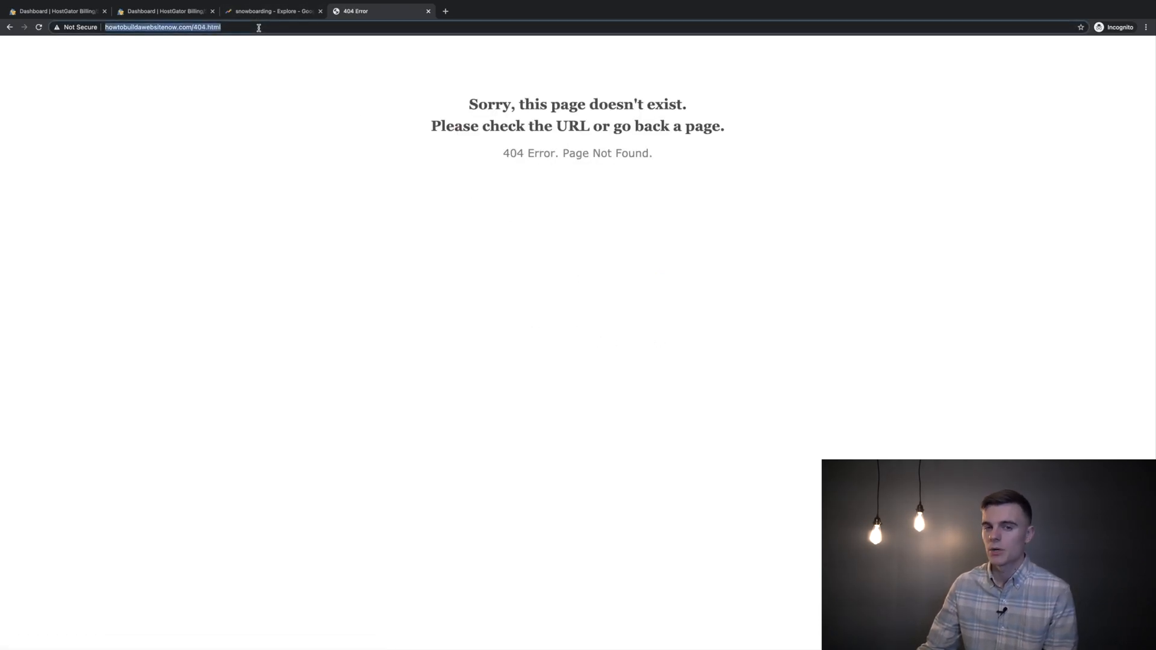
pyautogui.write('howtobuildawebsitenow.com/wp-admin')
pyautogui.press('Return')
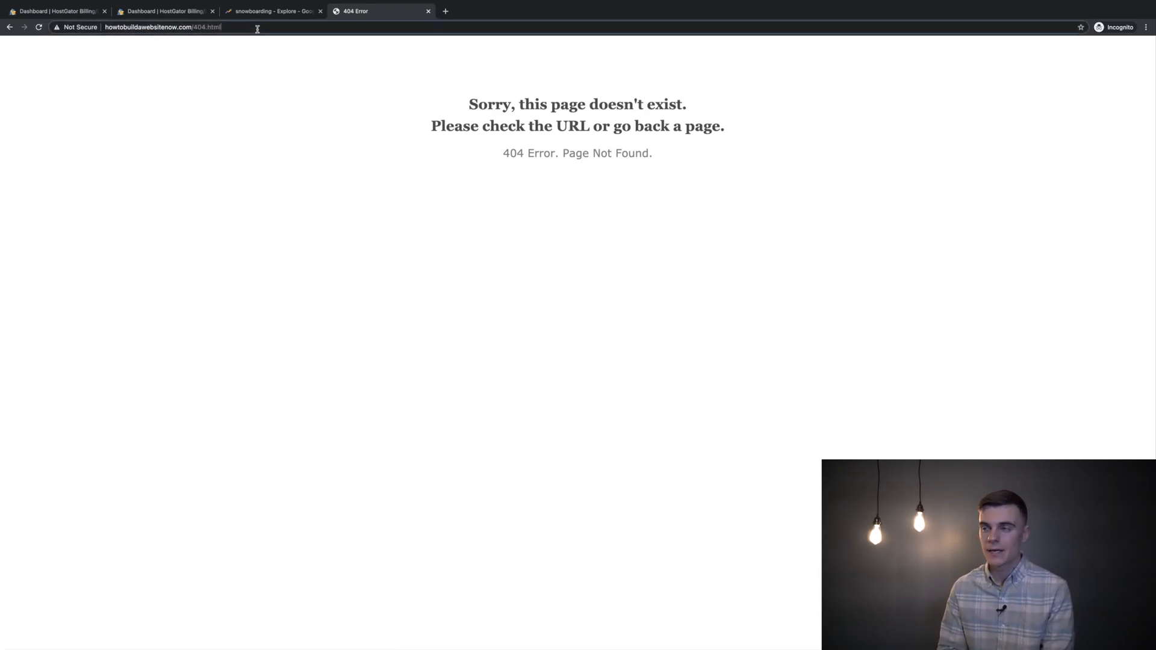
pyautogui.click(257, 29)
pyautogui.press('super+v')
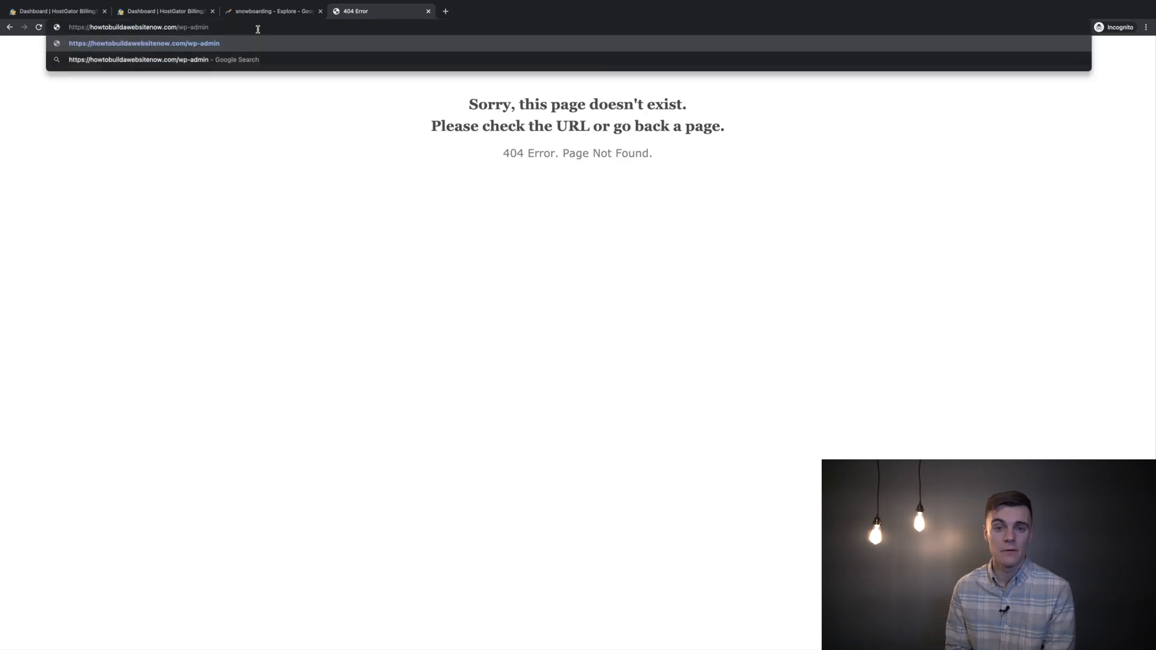
pyautogui.press('Return')
pyautogui.click(217, 27)
pyautogui.press('super+v')
pyautogui.press('Return')
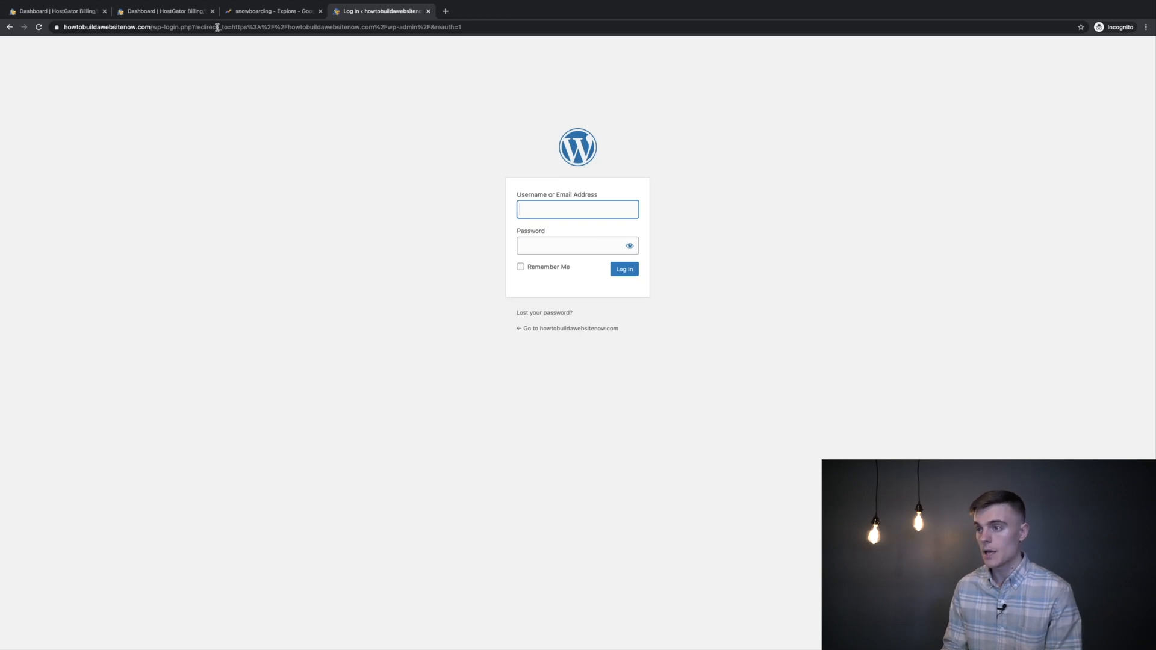
# - Enter the username, paste the generated password copied from HostGator, and log in
pyautogui.write('admin')
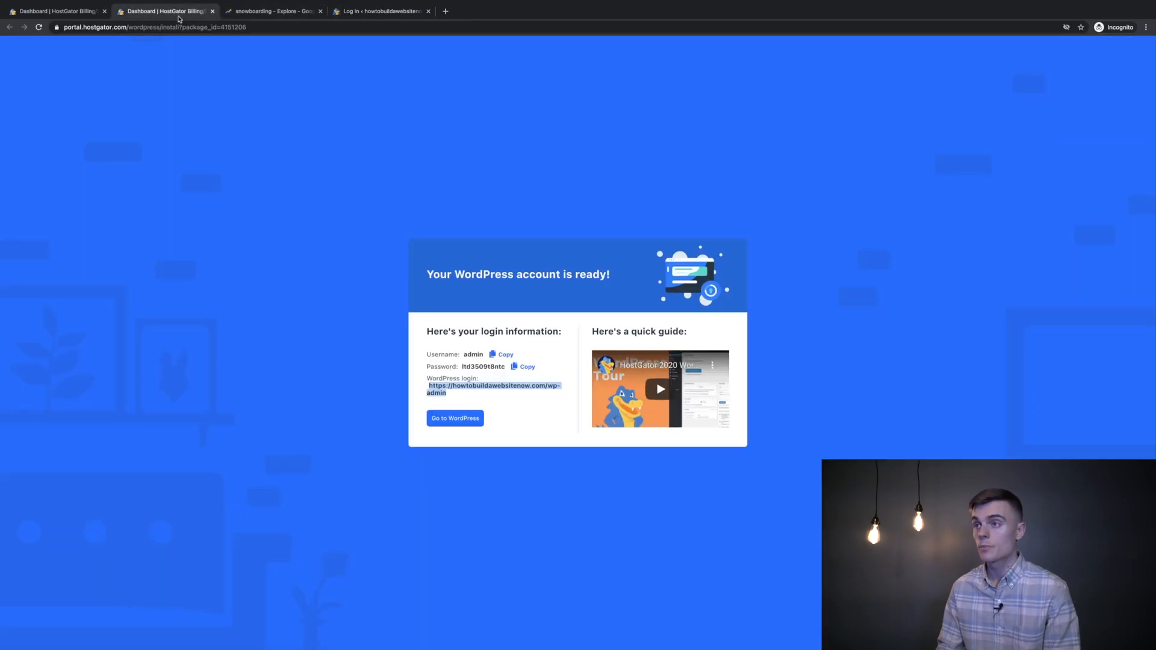
pyautogui.click(178, 12)
pyautogui.doubleClick(478, 368)
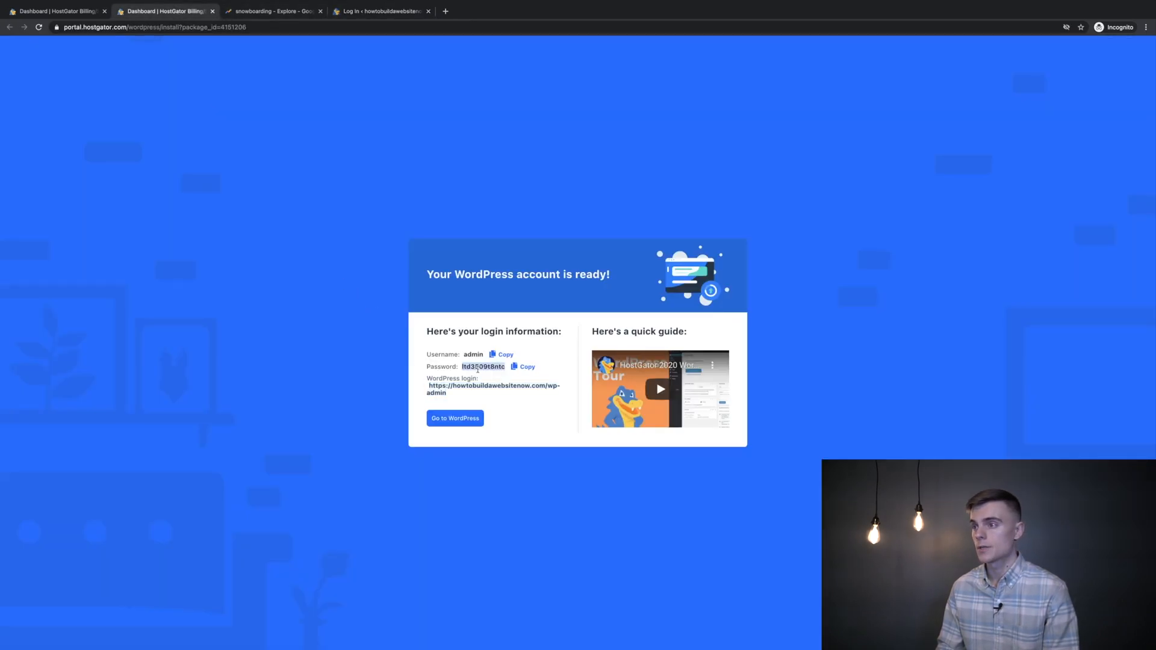
pyautogui.click(374, 11)
pyautogui.click(565, 243)
pyautogui.hotkey('ctrl', 'v')
pyautogui.press('Return')
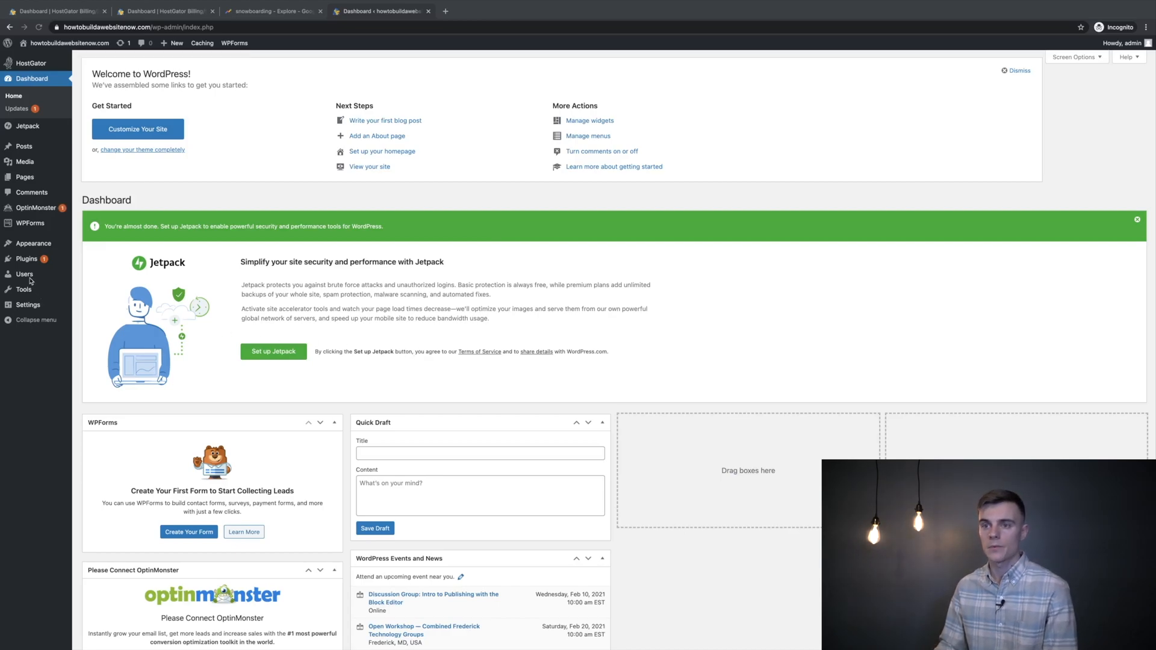
# - On the admin Profile page, replace the generated password with a custom new password and update the profile
pyautogui.moveTo(26, 279)
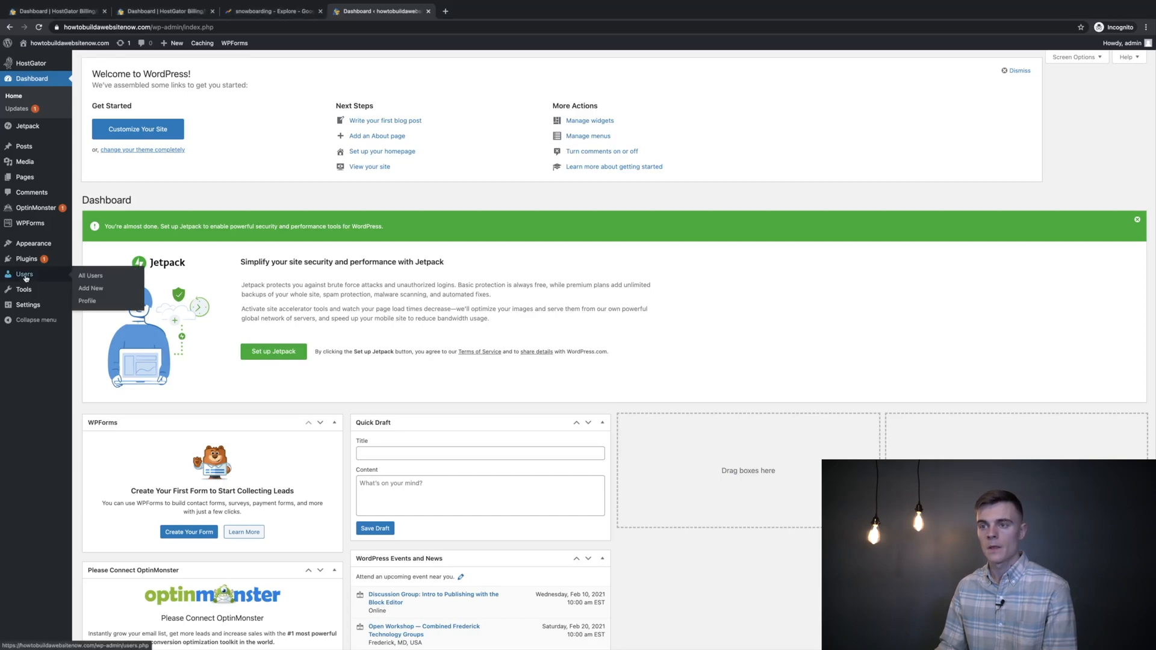
pyautogui.click(96, 302)
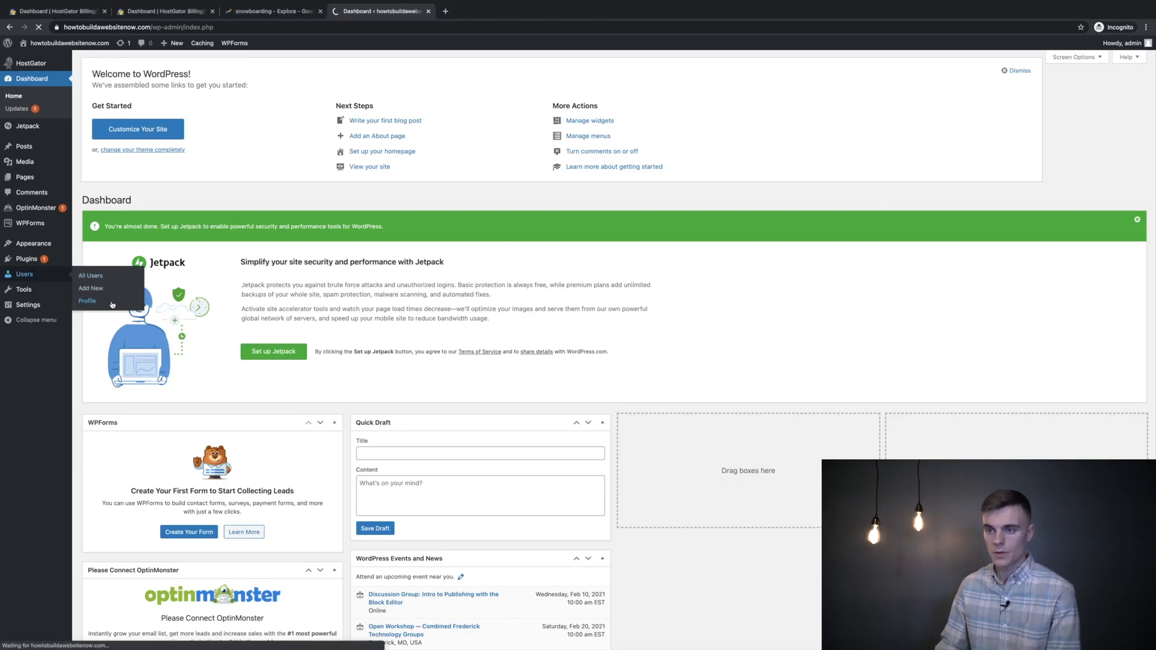
pyautogui.scroll(-7, 233, 317)
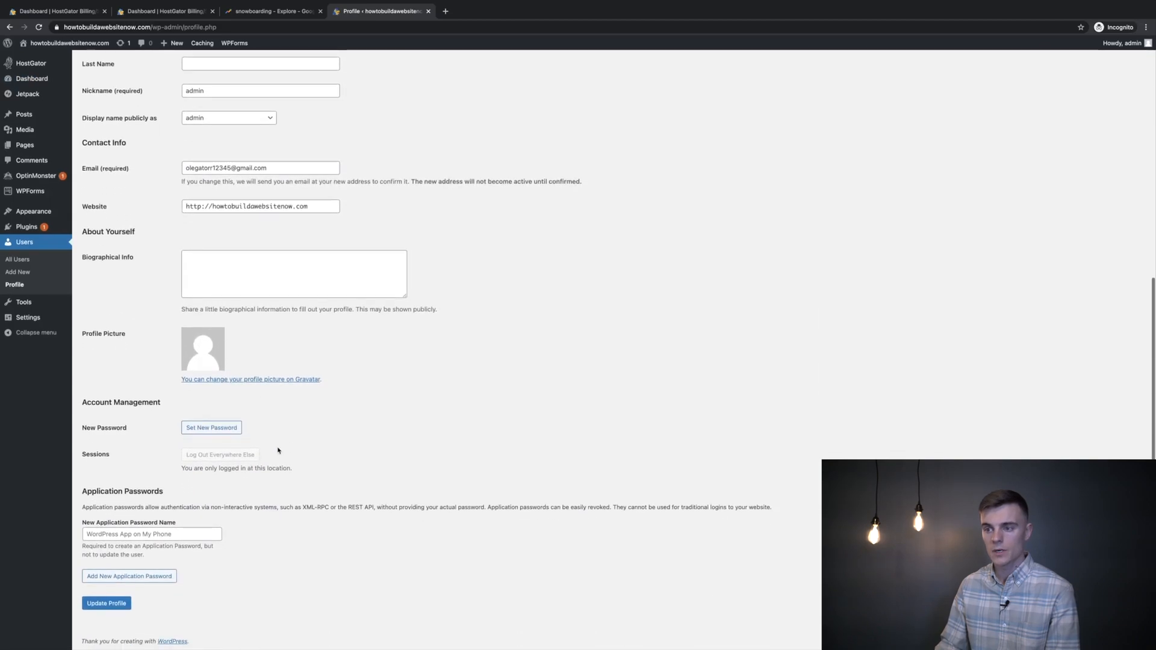
pyautogui.click(212, 430)
pyautogui.moveTo(318, 448); pyautogui.dragTo(195, 442)
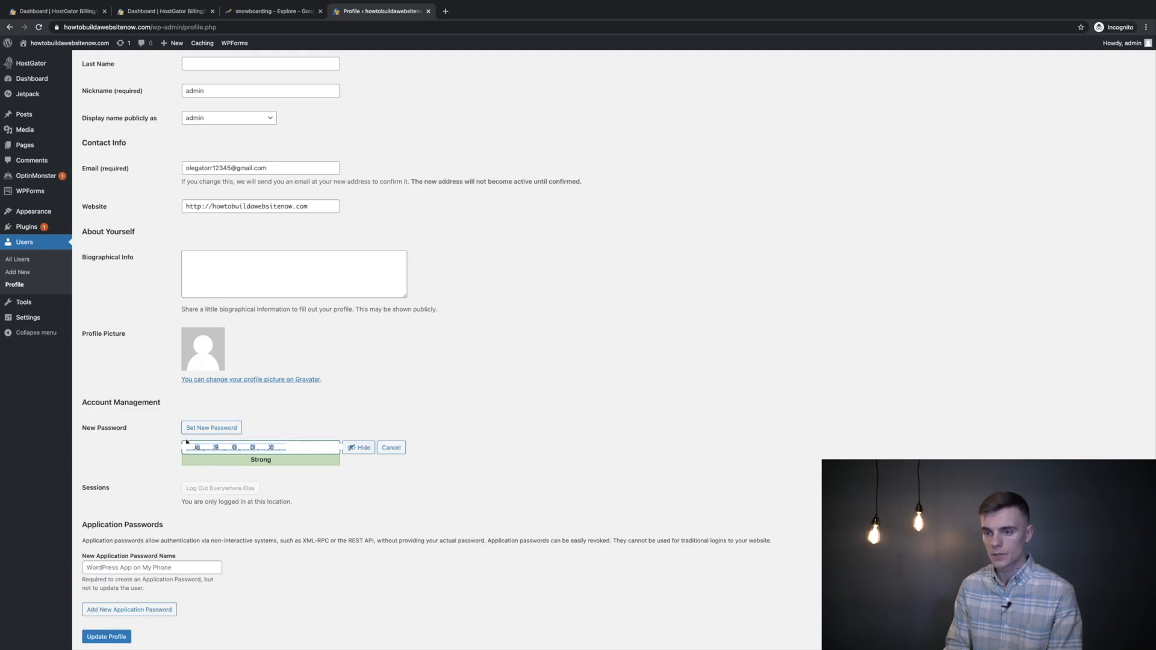
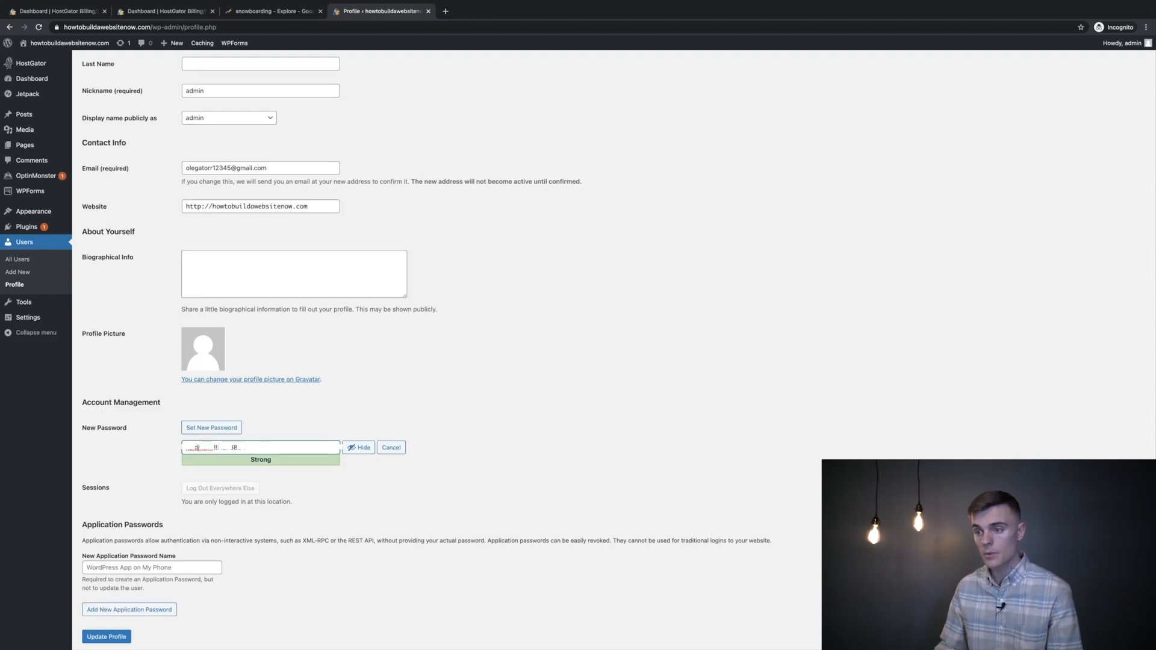
pyautogui.moveTo(289, 447); pyautogui.dragTo(137, 439)
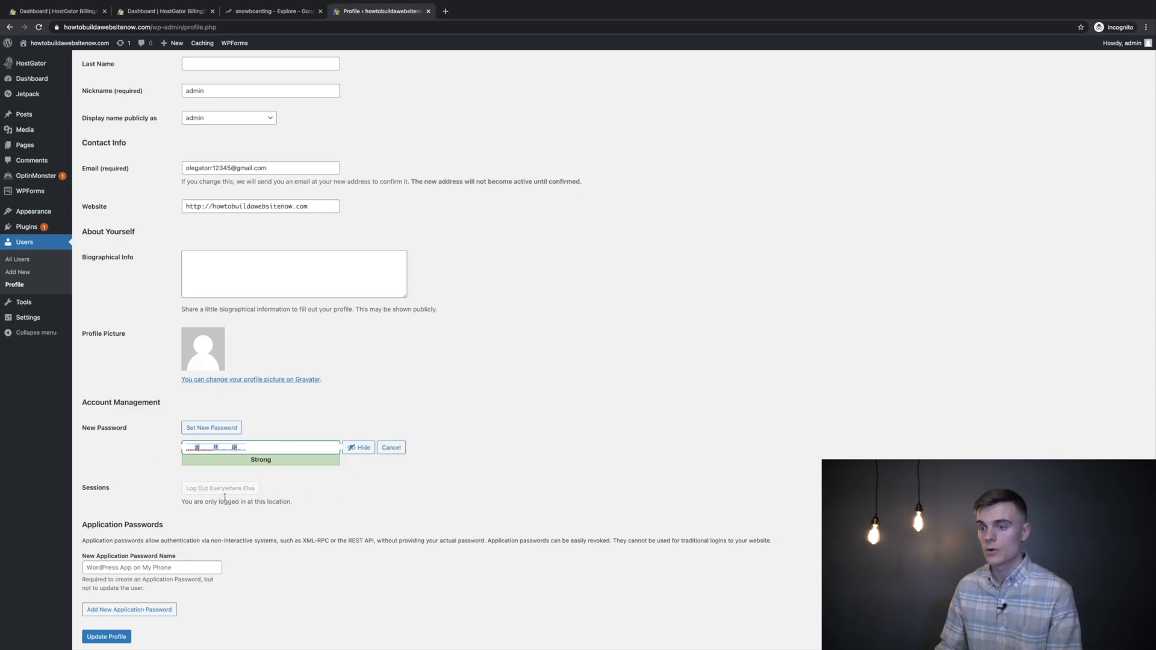
pyautogui.click(106, 637)
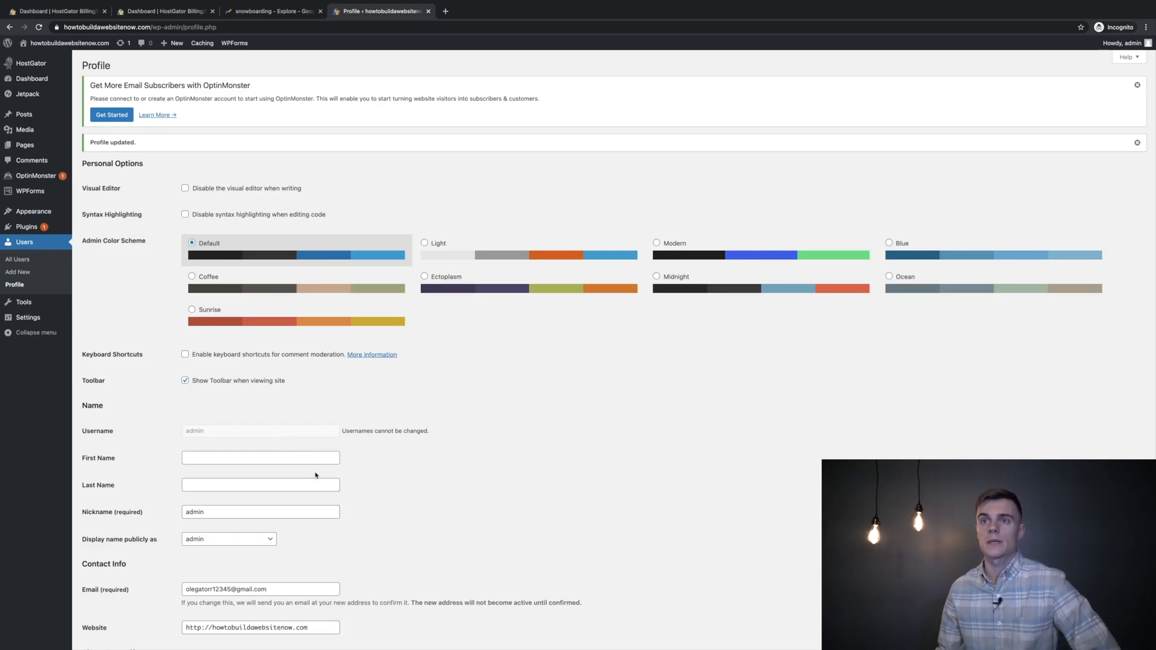
# - Visit the live site's 'Hello world!' front page, then return to the admin Dashboard
pyautogui.moveTo(61, 43)
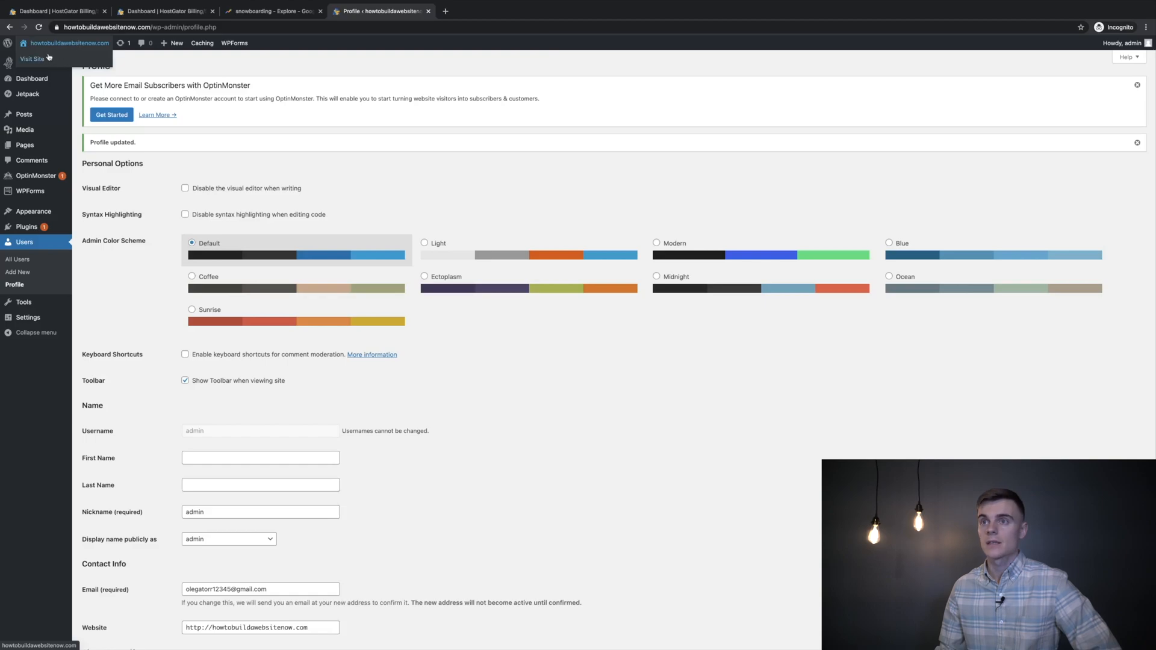
pyautogui.click(41, 61)
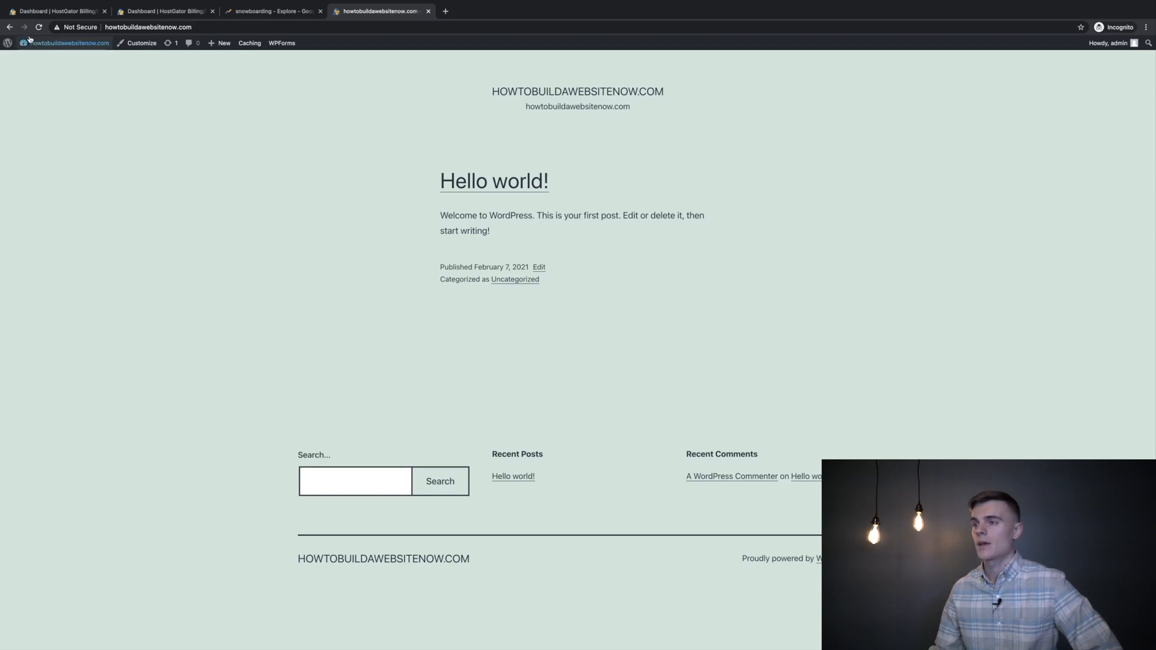
pyautogui.click(28, 60)
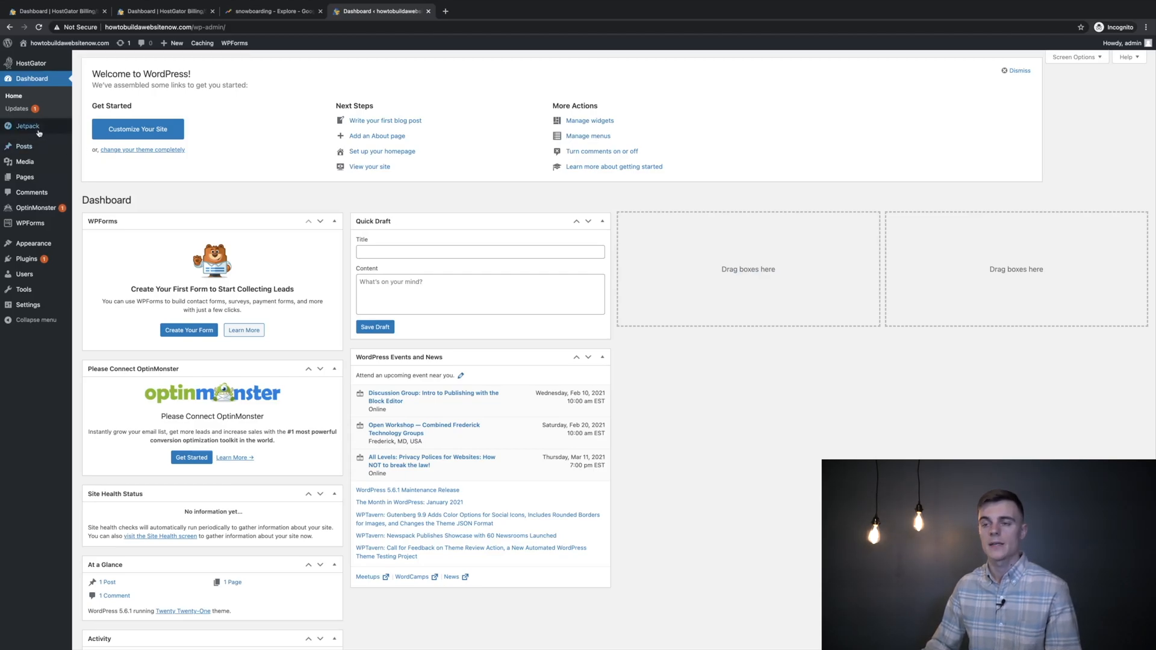
# - Confirm on the Updates page that 5.6.1 is the latest version, then open the Plugins list
pyautogui.moveTo(25, 271)
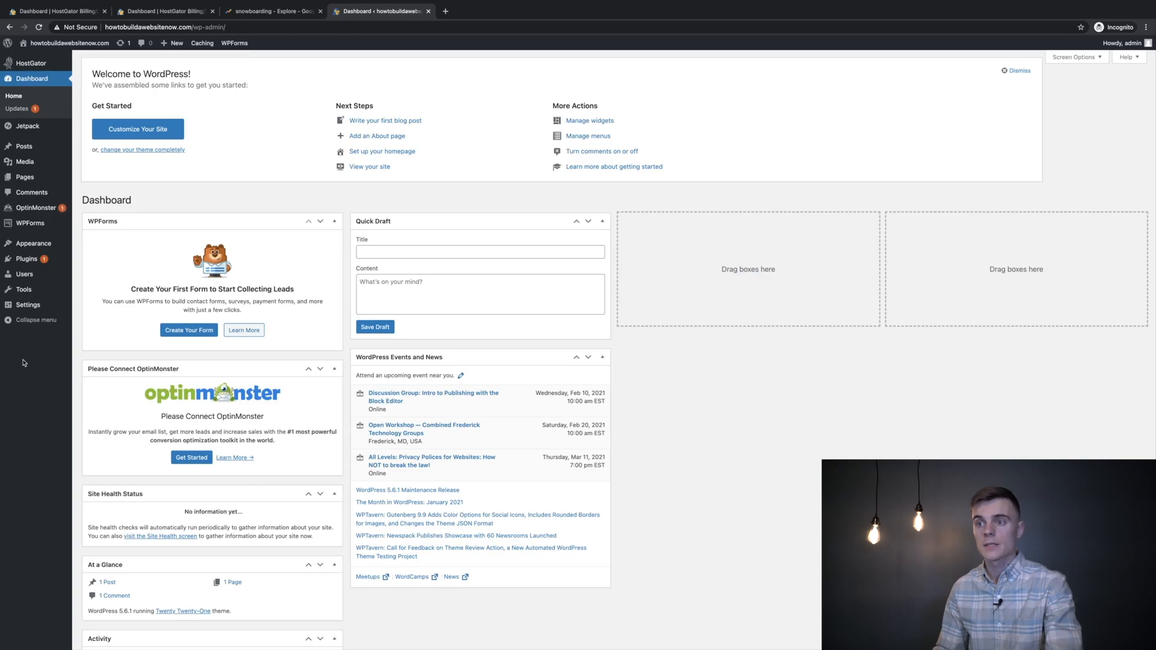
pyautogui.click(16, 109)
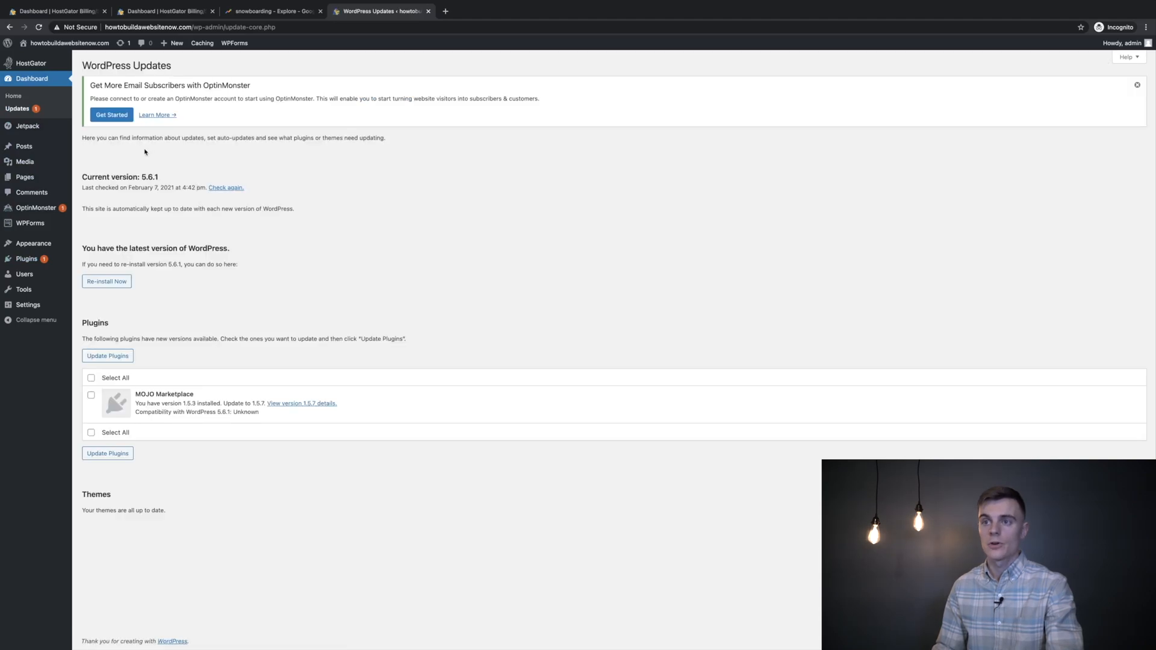
pyautogui.moveTo(142, 177); pyautogui.dragTo(161, 178)
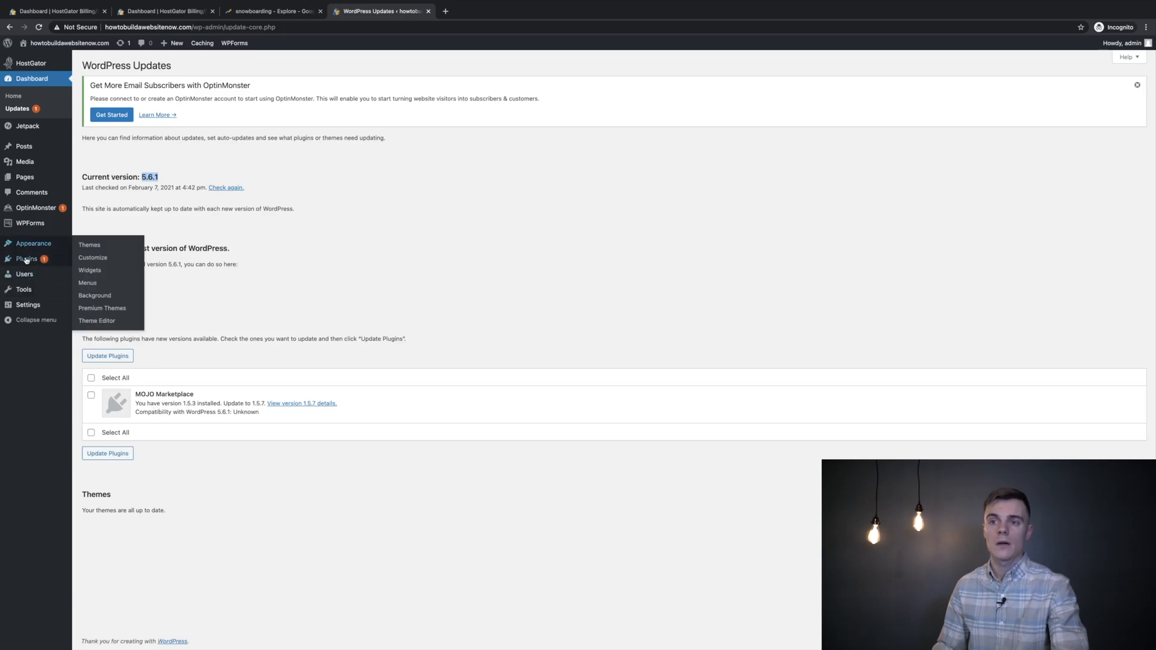
pyautogui.click(27, 259)
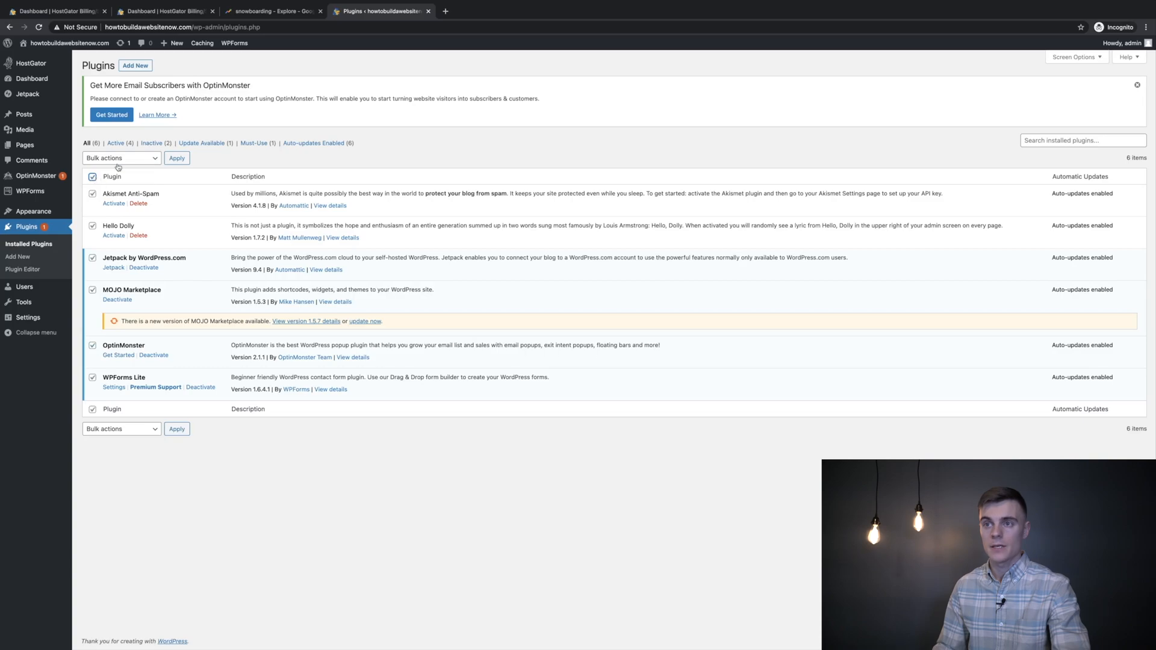
# - Bulk-delete the currently selected plugins and confirm the deletion
pyautogui.click(119, 162)
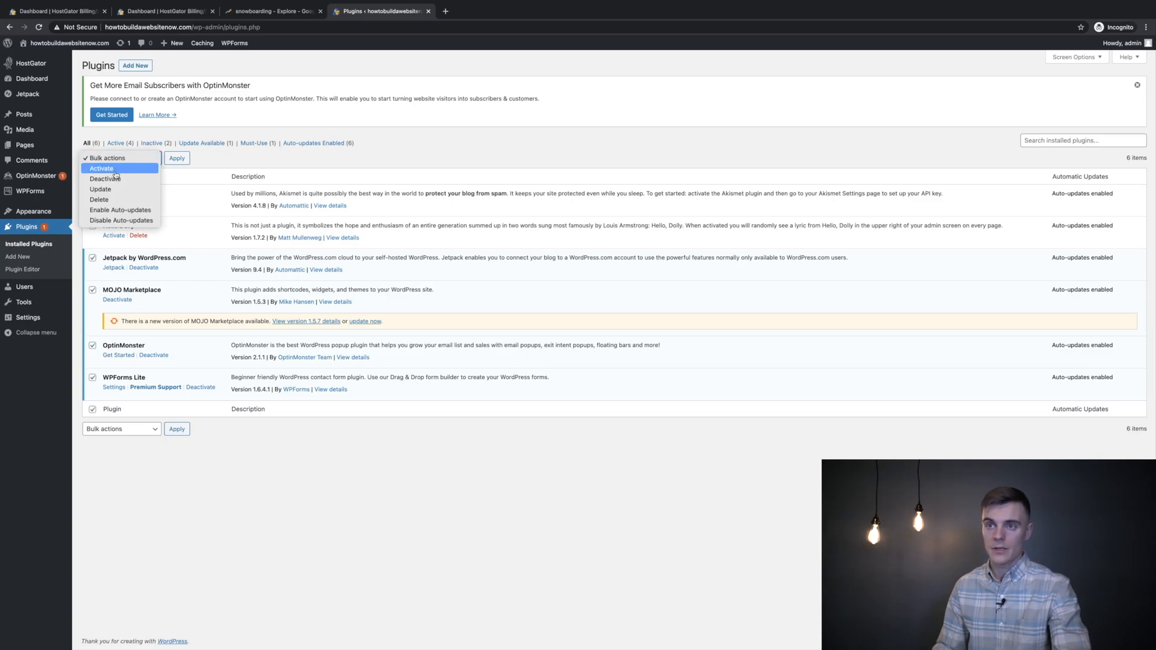
pyautogui.click(116, 200)
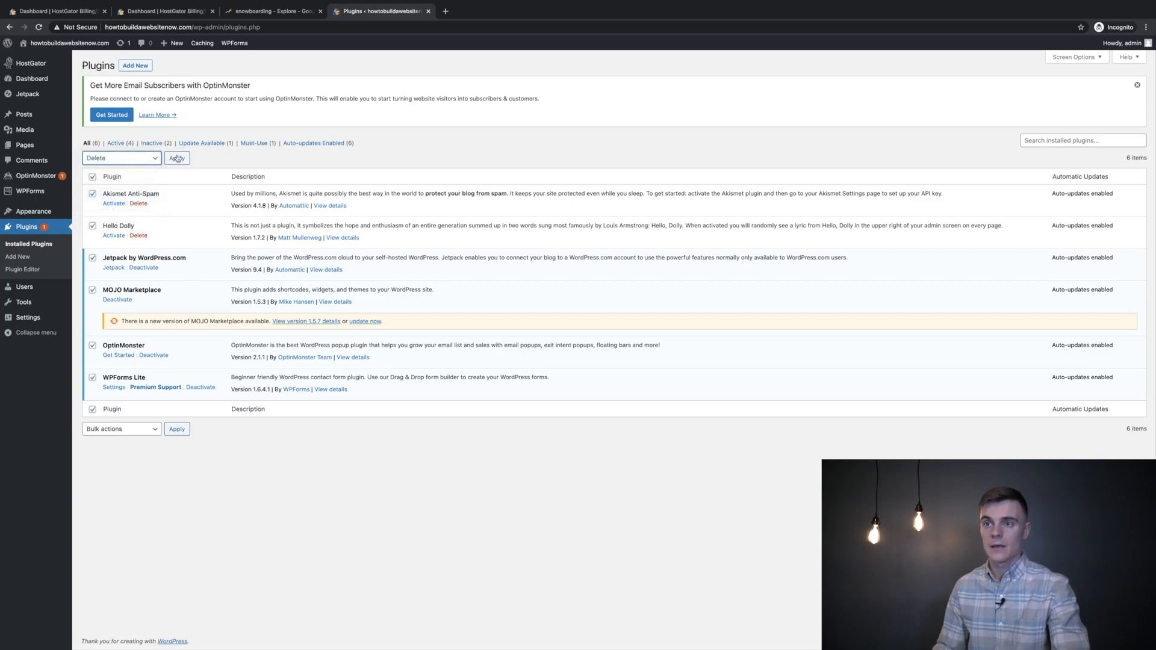
pyautogui.click(176, 158)
pyautogui.click(656, 88)
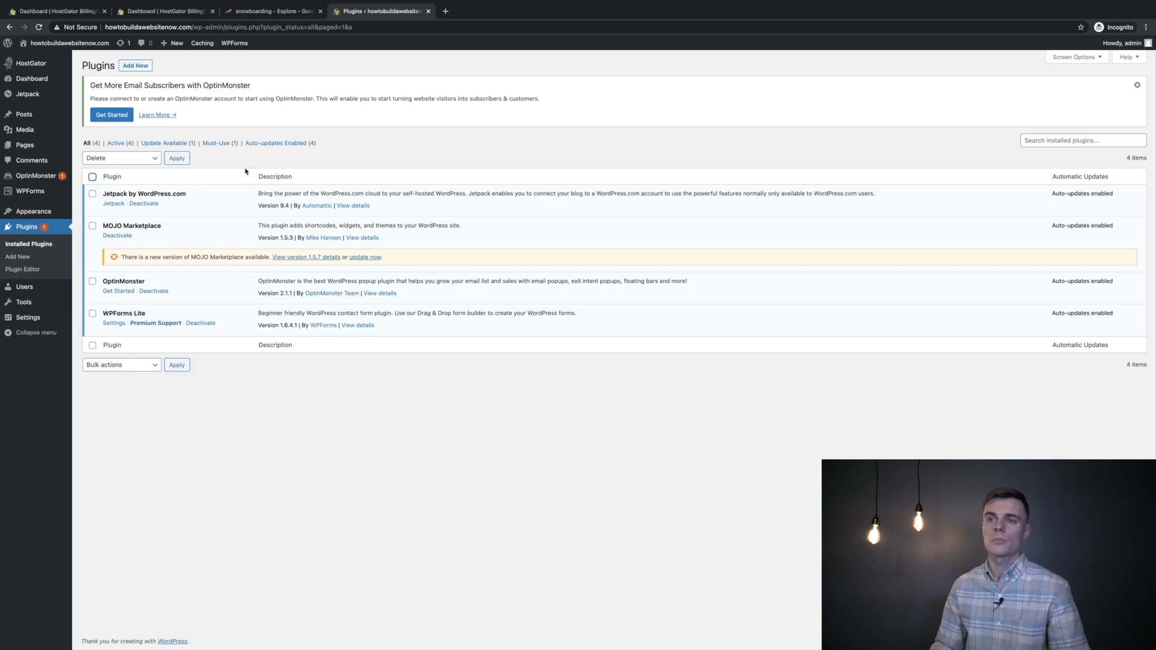
# - Select all remaining plugins and bulk-deactivate them
pyautogui.click(93, 177)
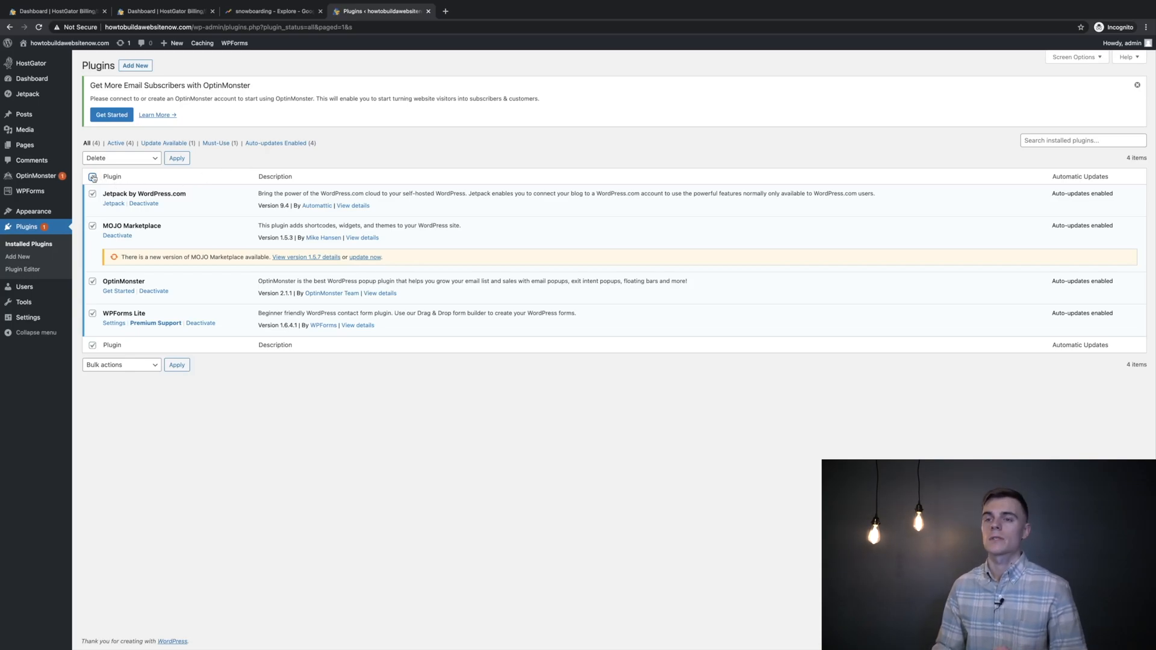
pyautogui.click(114, 158)
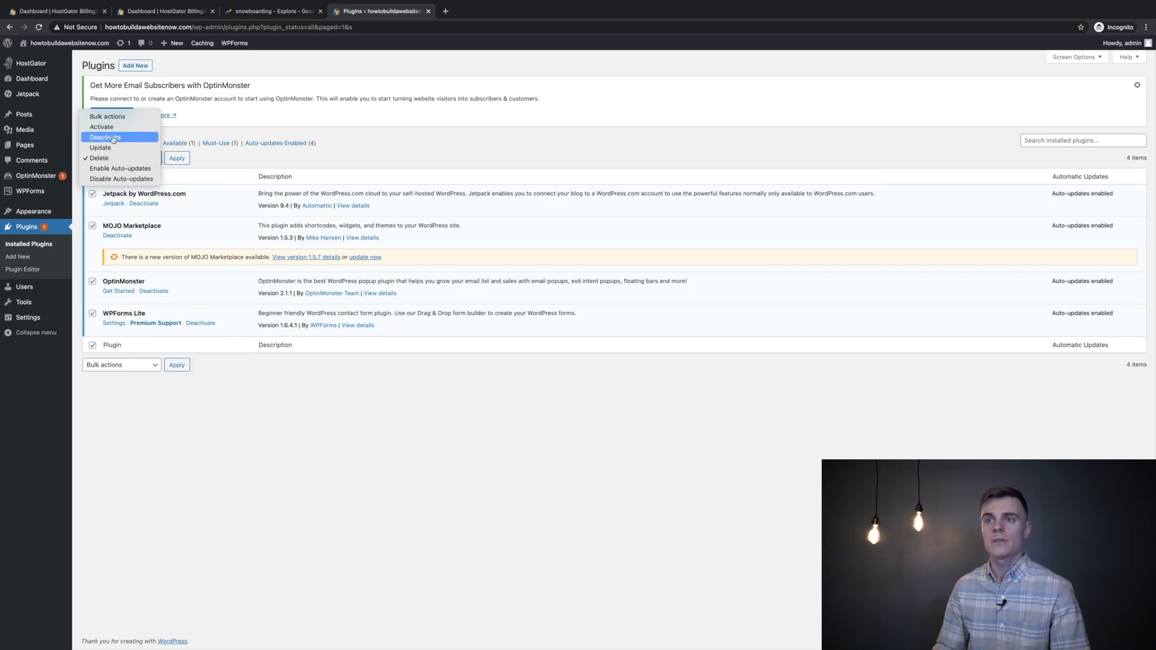
pyautogui.click(112, 138)
pyautogui.click(178, 159)
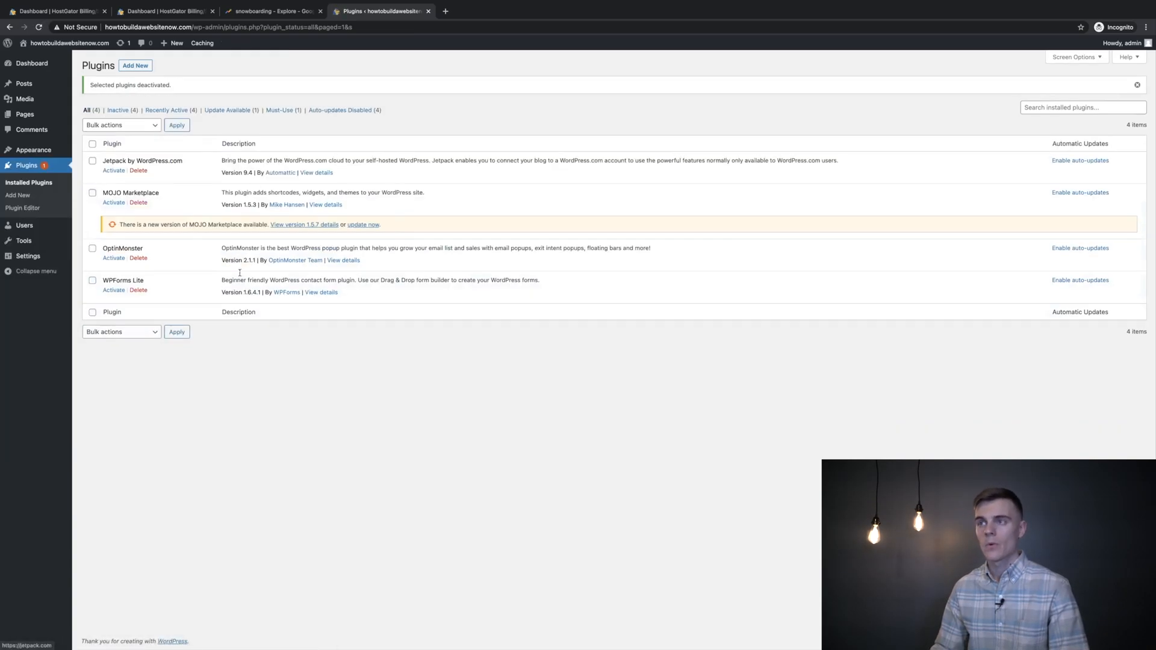
# - Bulk-delete the four deactivated plugins (Jetpack, MOJO Marketplace, OptinMonster, WPForms Lite), then return to Dashboard
pyautogui.click(112, 125)
pyautogui.click(108, 136)
pyautogui.click(110, 126)
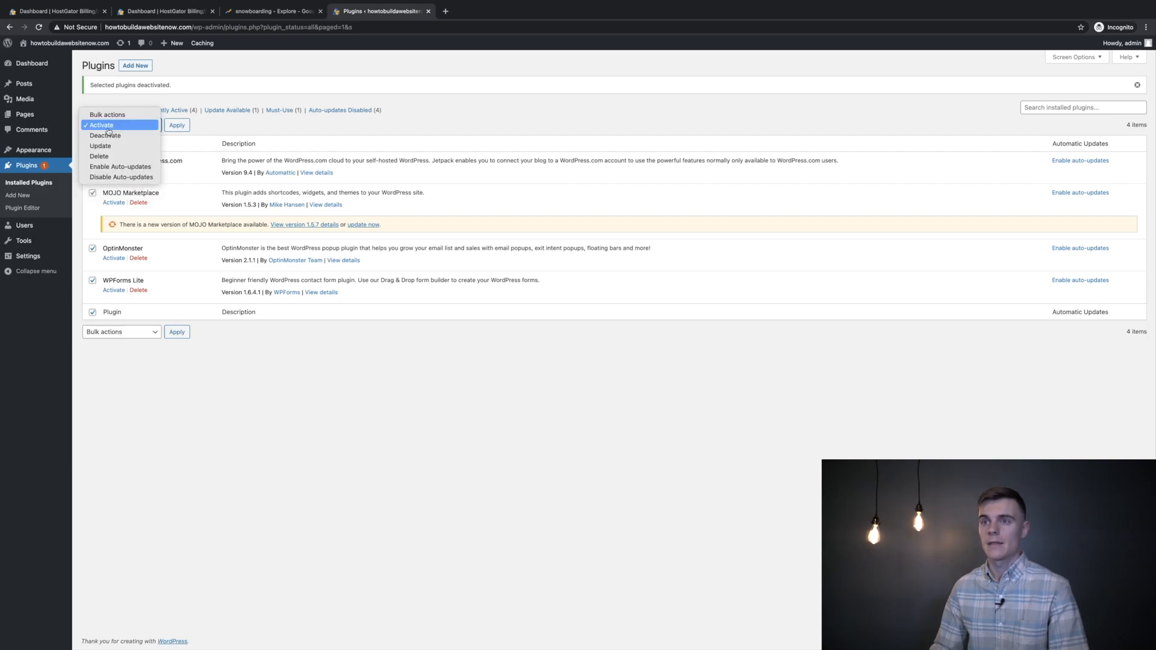
pyautogui.click(100, 156)
pyautogui.click(177, 126)
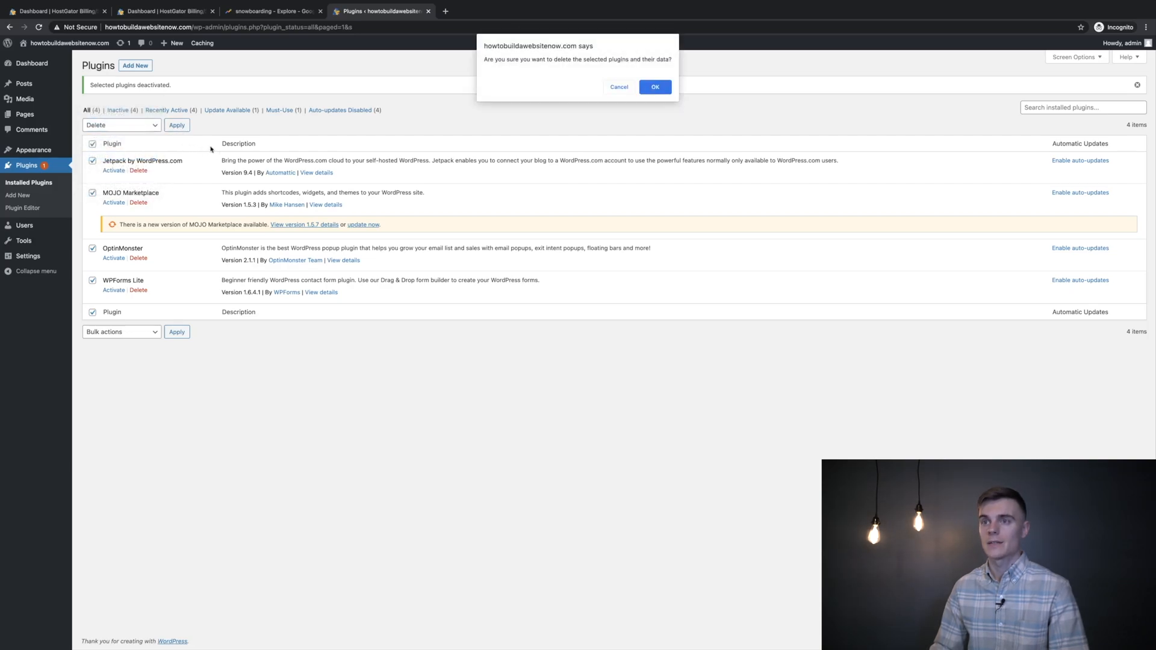
pyautogui.click(655, 87)
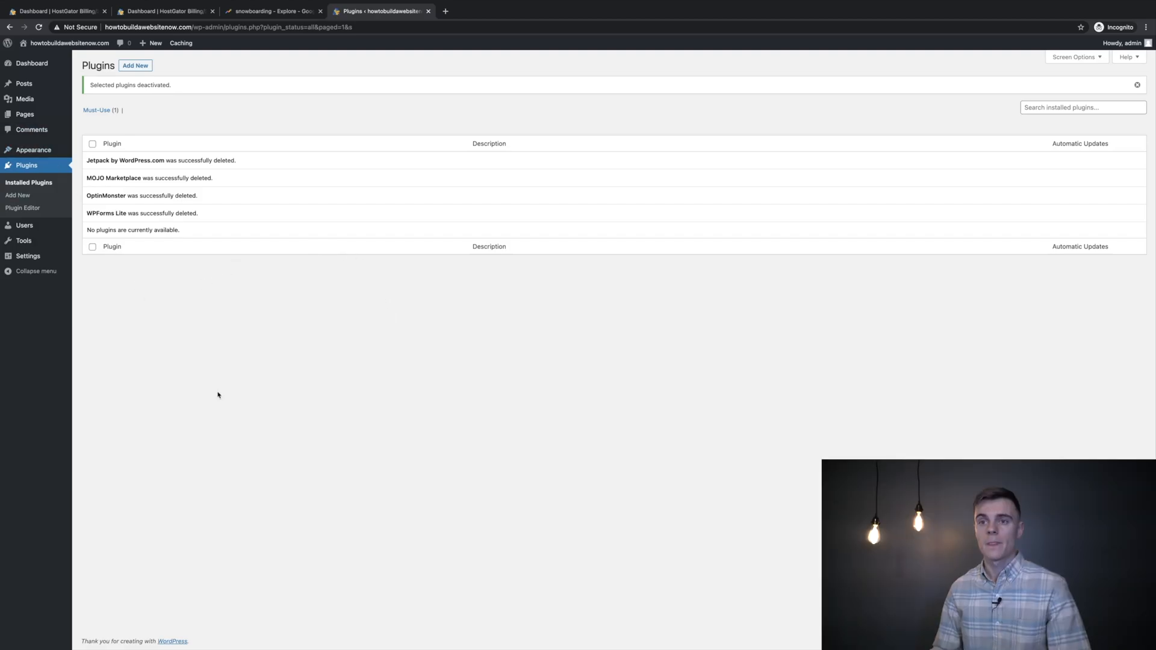
pyautogui.click(32, 63)
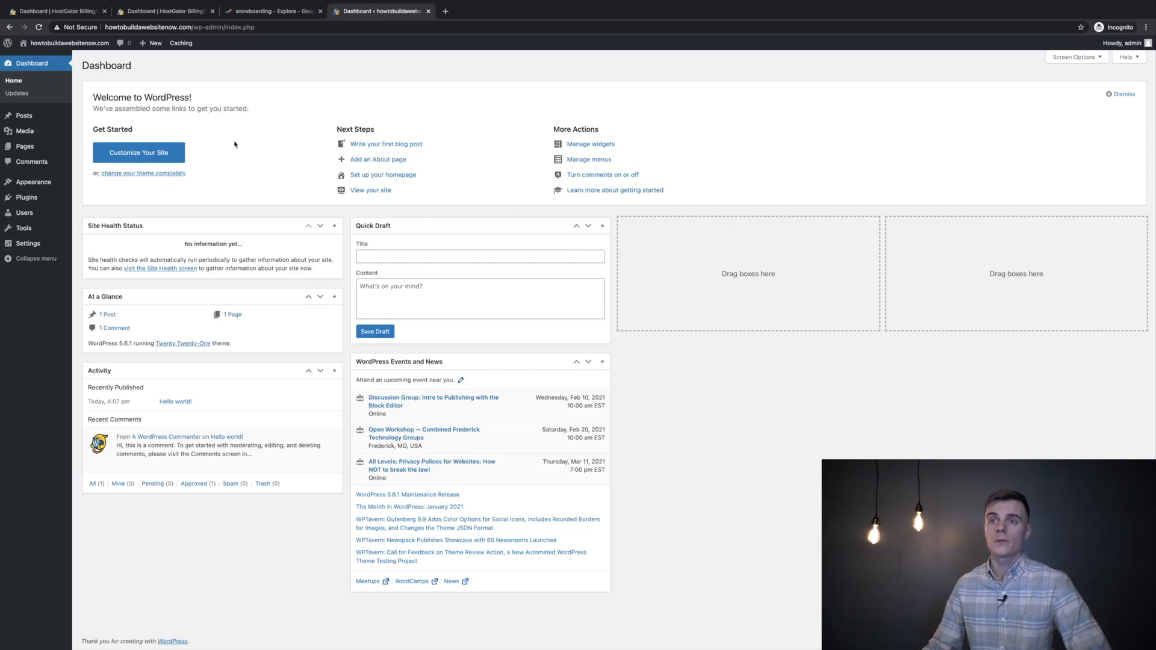
# - Dismiss the Welcome to WordPress panel, leaving the Dashboard showing 1 post, 1 page and 1 comment
pyautogui.moveTo(127, 97); pyautogui.dragTo(182, 98)
pyautogui.click(264, 175)
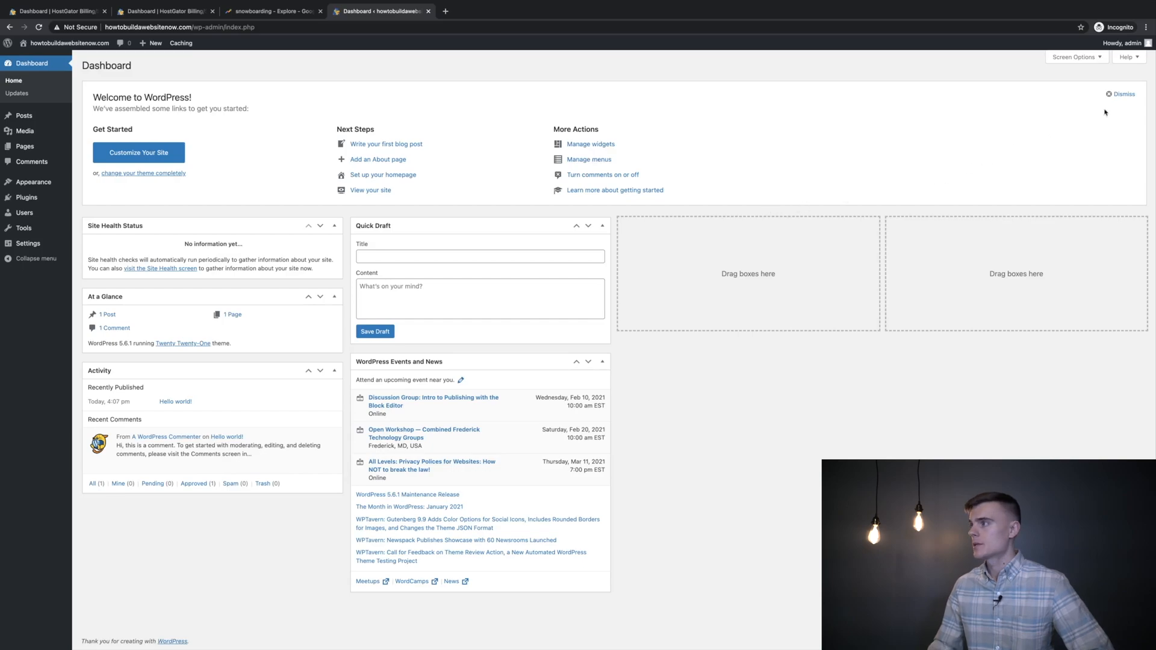
pyautogui.click(1123, 95)
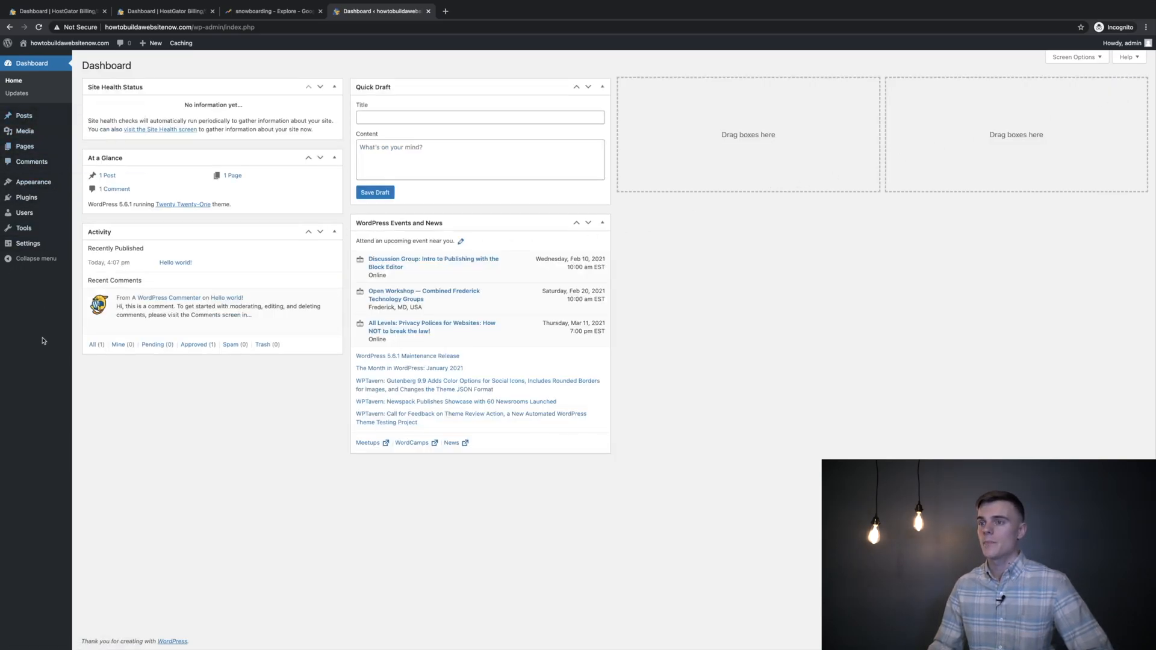
pyautogui.moveTo(184, 105); pyautogui.dragTo(246, 106)
pyautogui.click(233, 104)
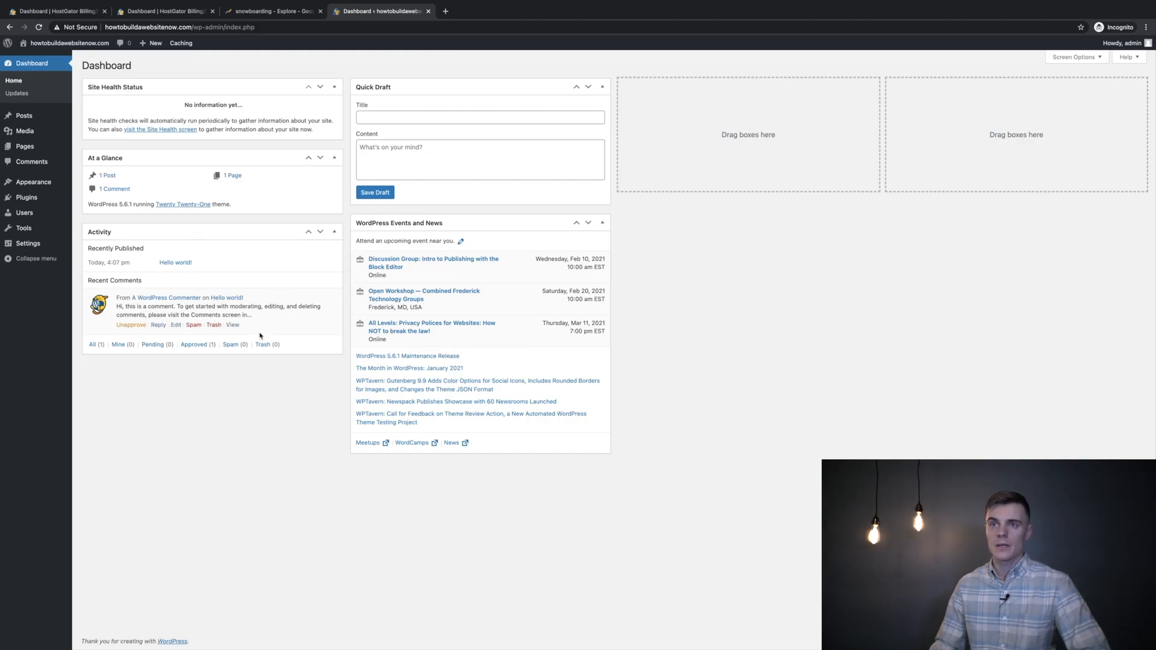
# - Review the current version on the Updates page, then open the empty Media Library
pyautogui.click(16, 93)
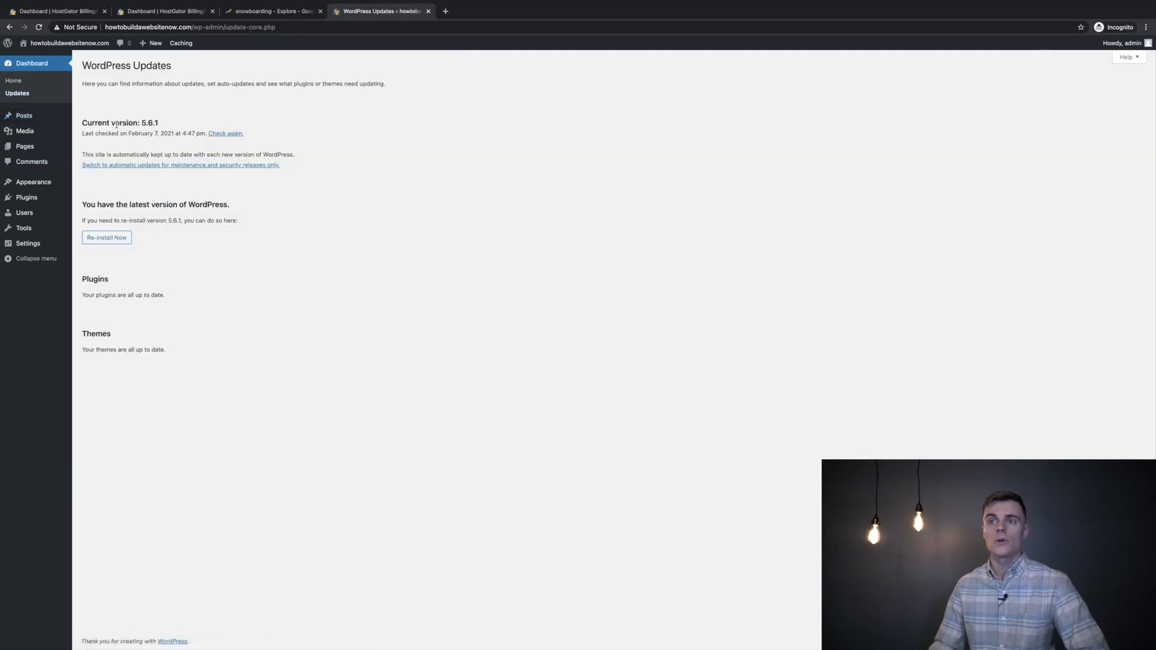
pyautogui.moveTo(87, 123); pyautogui.dragTo(158, 128)
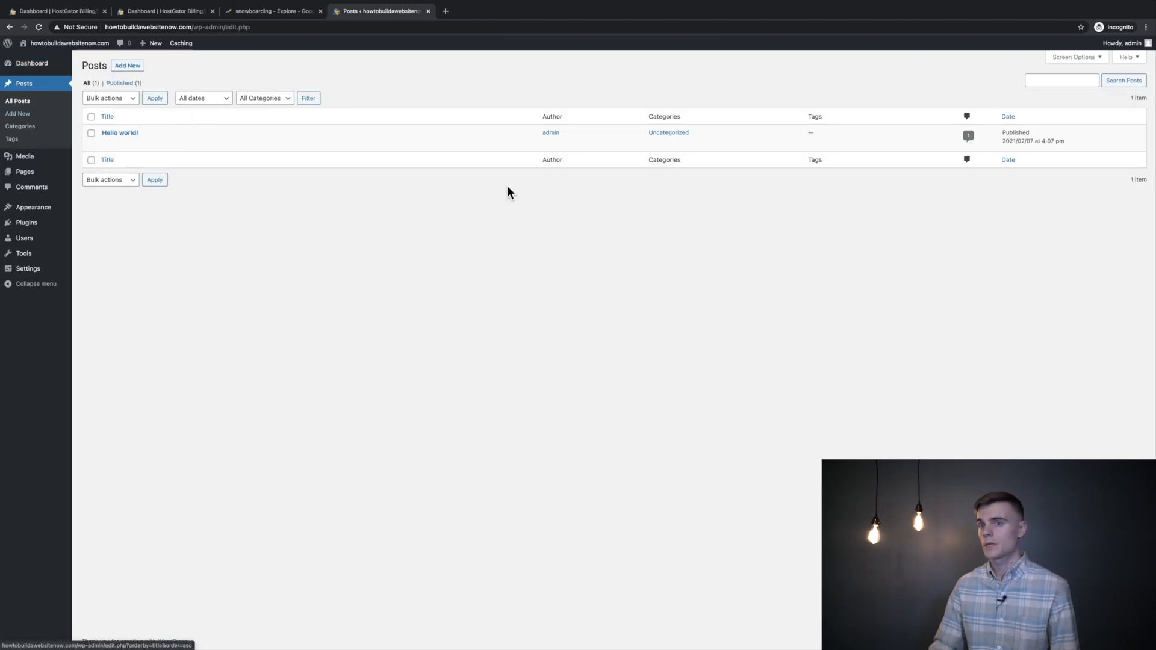
pyautogui.moveTo(319, 131)
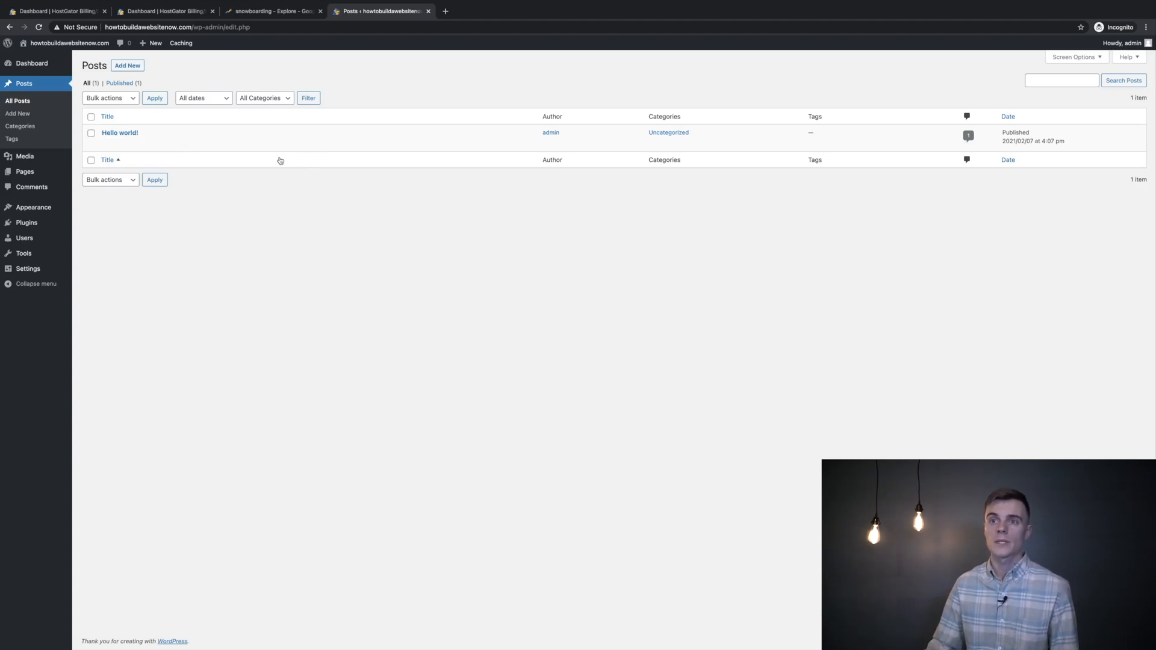
pyautogui.click(38, 157)
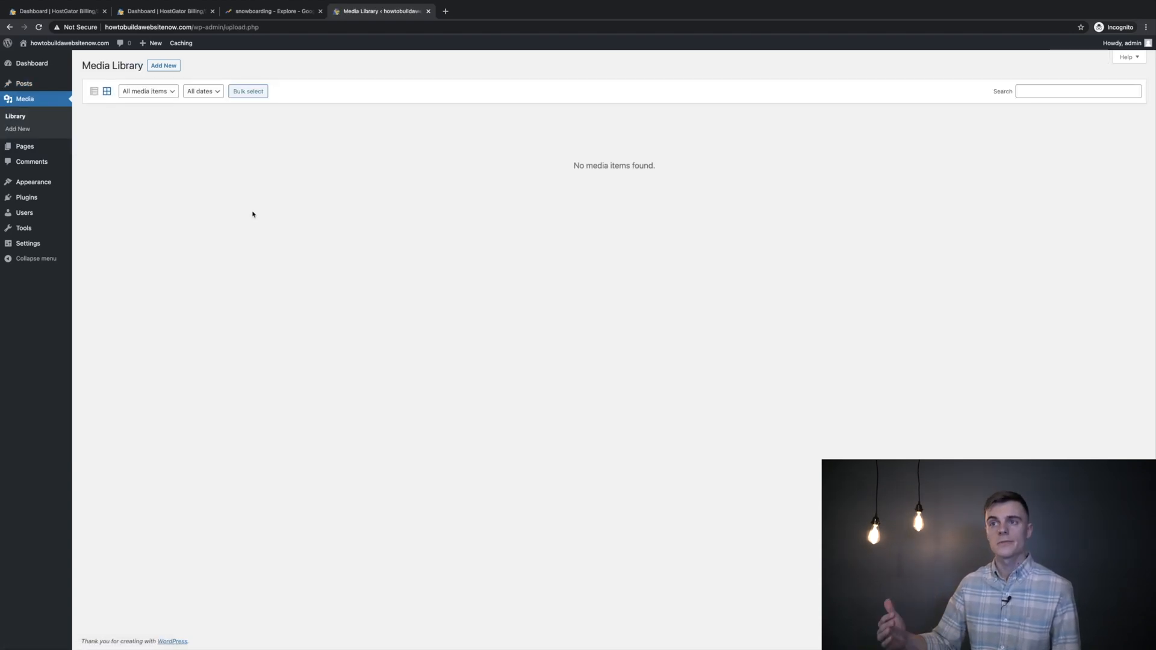
# - Browse the Pages and Comments screens, then open Appearance to view the four installed themes
pyautogui.moveTo(41, 147)
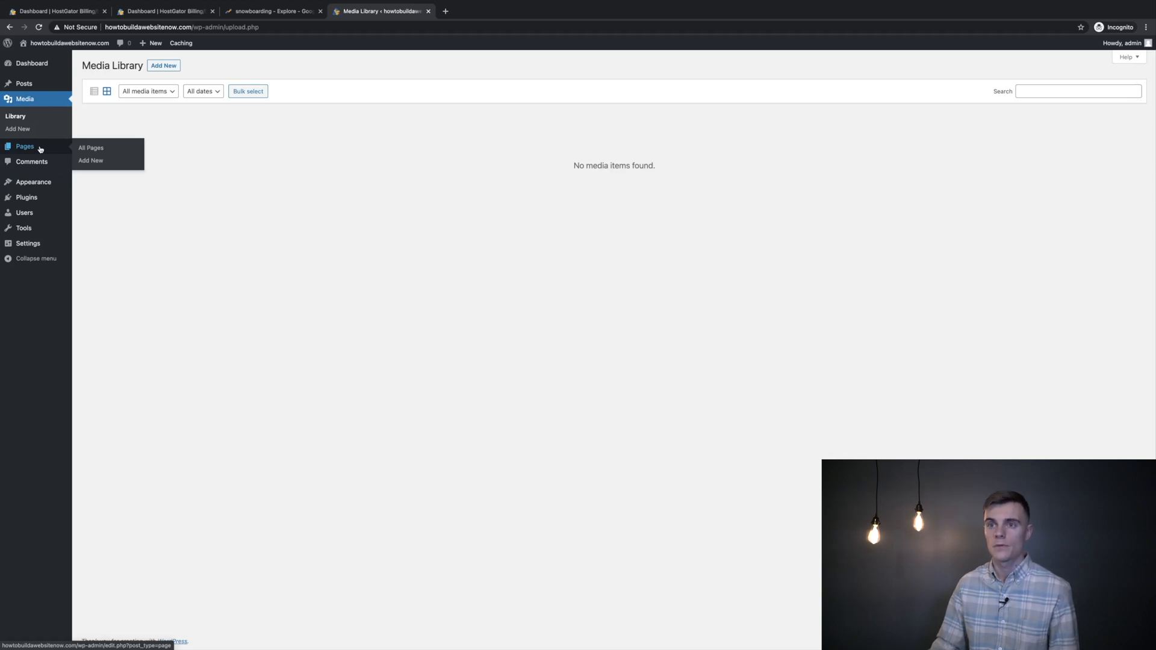
pyautogui.click(40, 149)
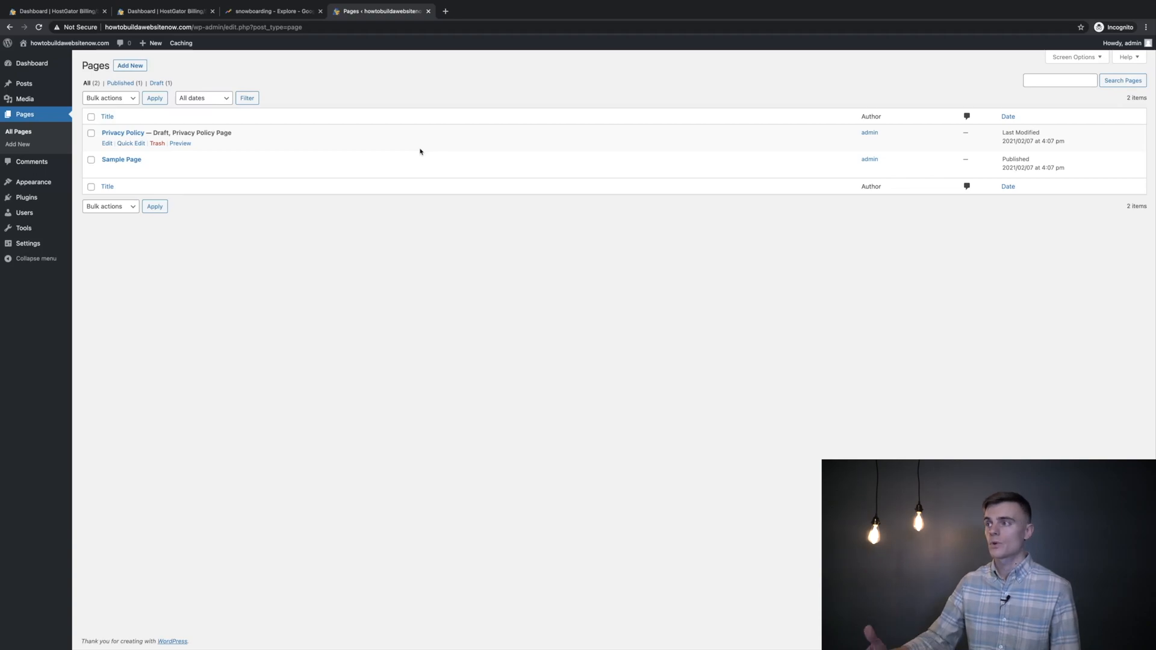
pyautogui.click(41, 168)
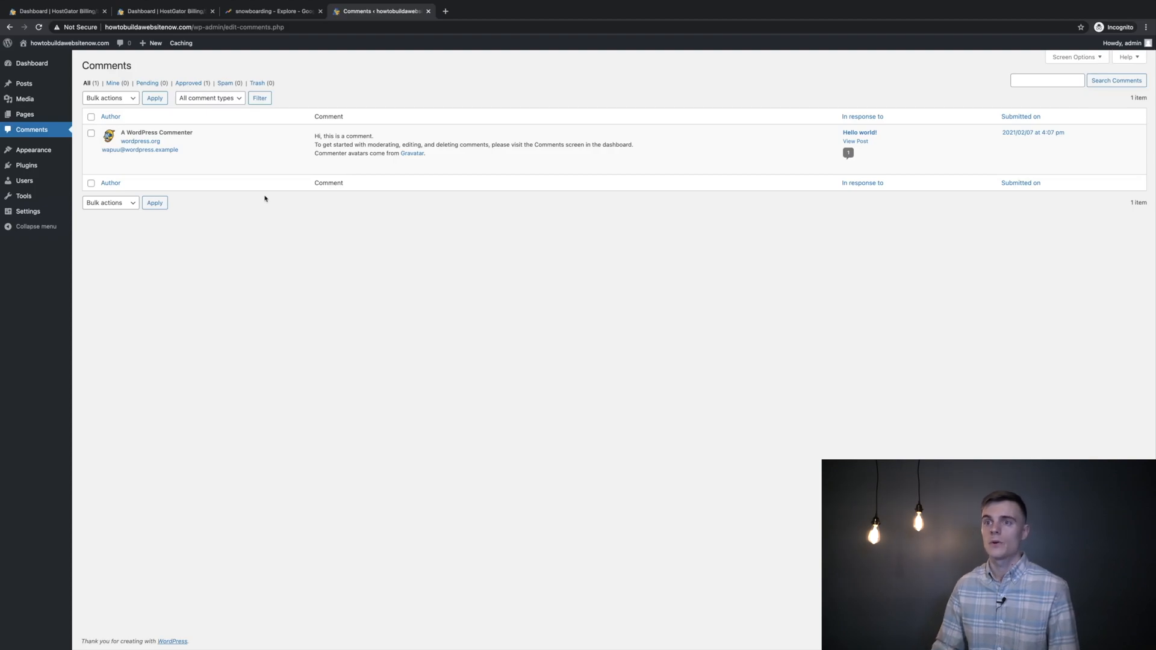
pyautogui.click(43, 156)
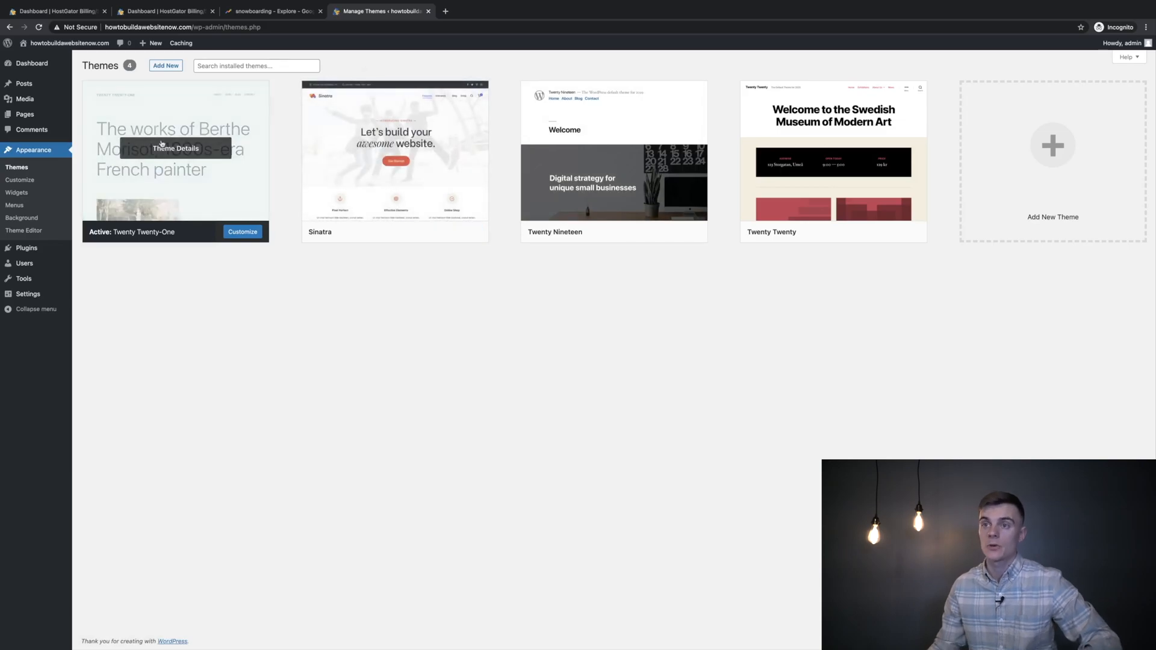
# - Preview Sinatra, search installed themes for 'ast' with no results, then go to Add New themes
pyautogui.click(446, 232)
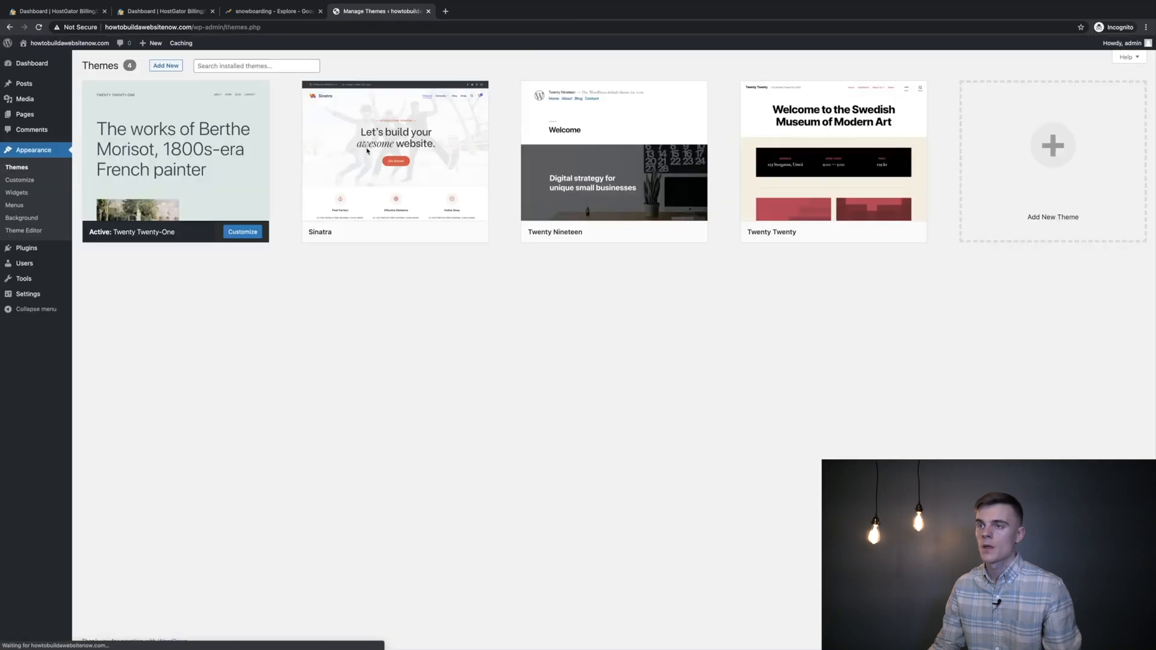
pyautogui.click(258, 65)
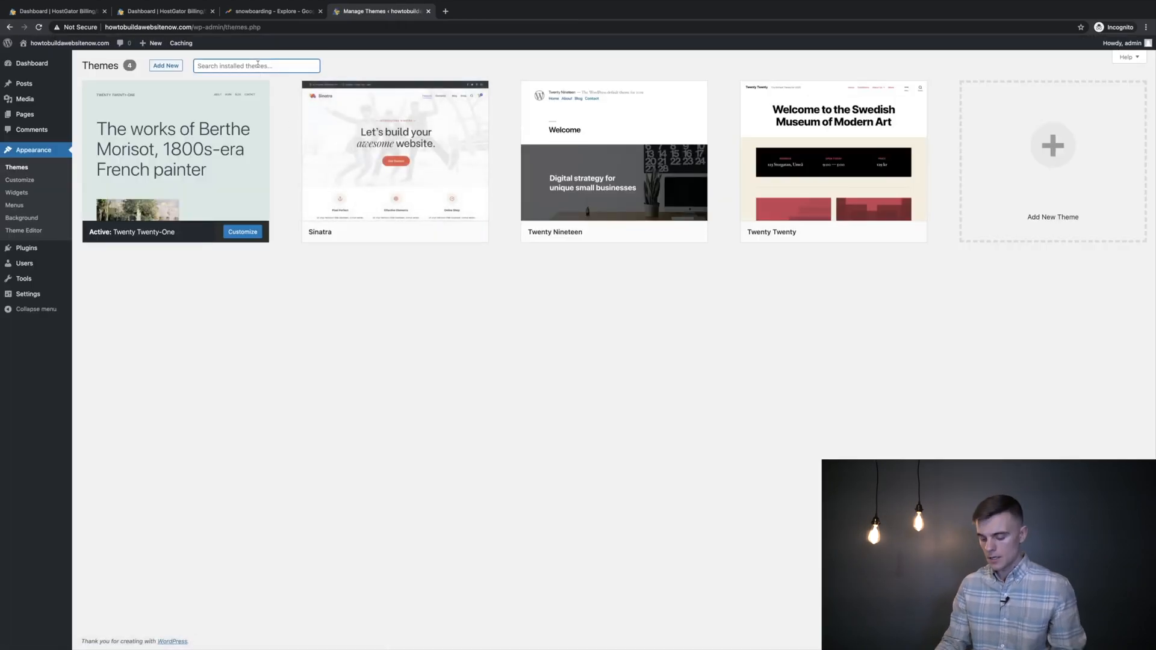
pyautogui.write('astra')
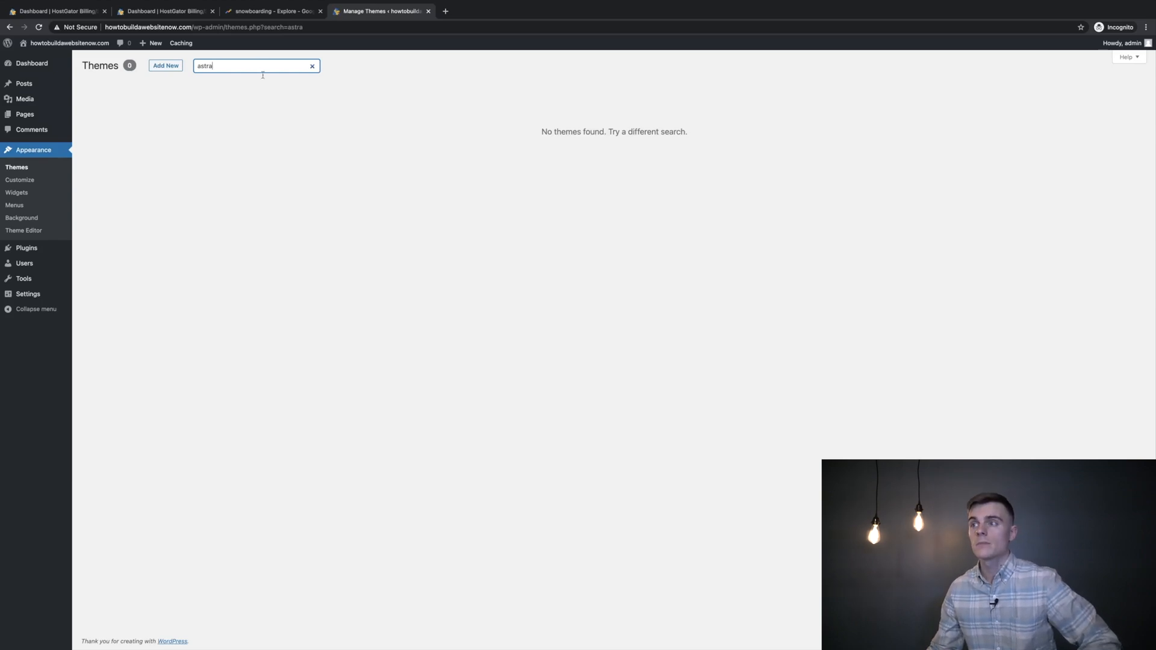
pyautogui.click(166, 65)
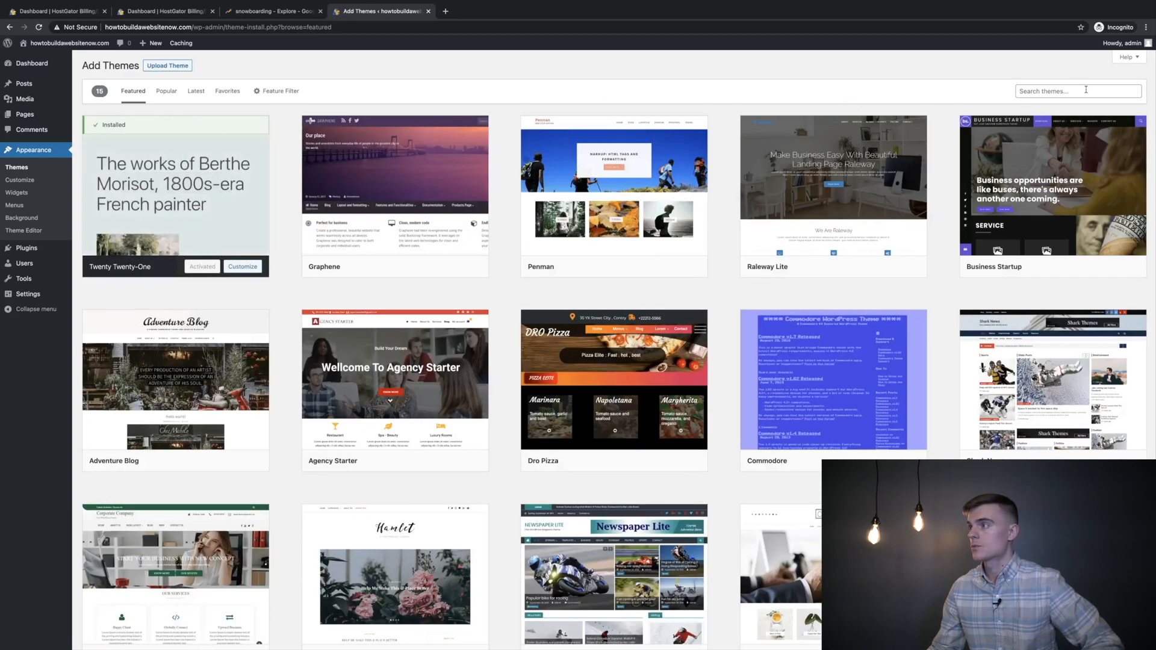
# - Search the theme directory for 'as', then install and activate the Astra theme
pyautogui.click(1086, 90)
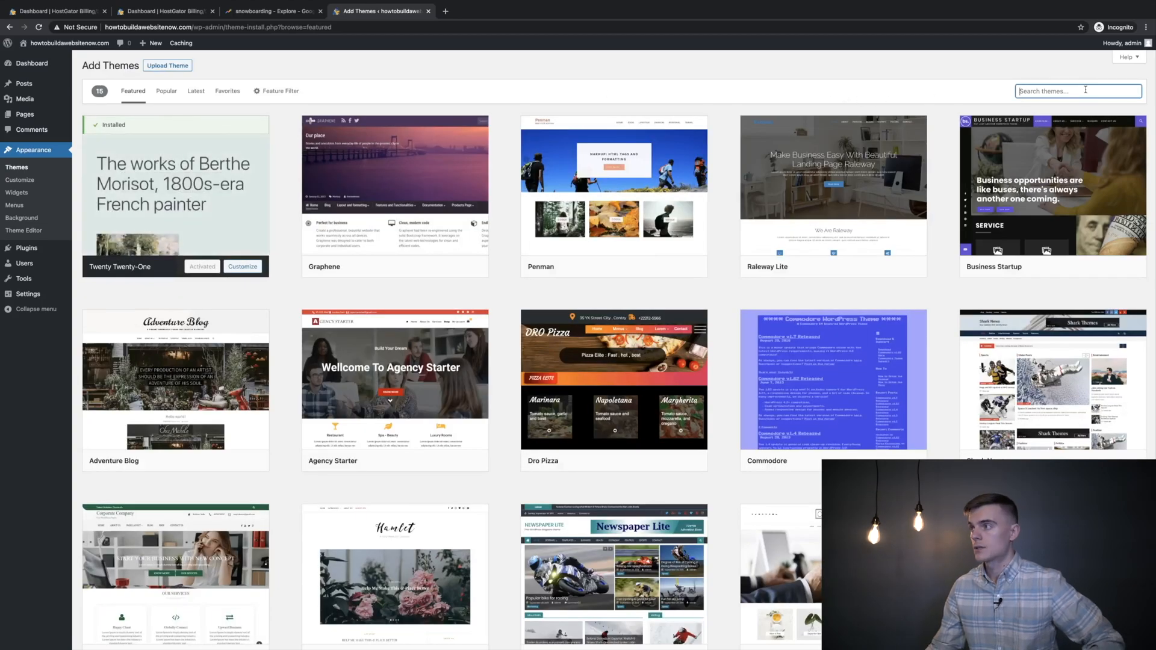
pyautogui.write('astra')
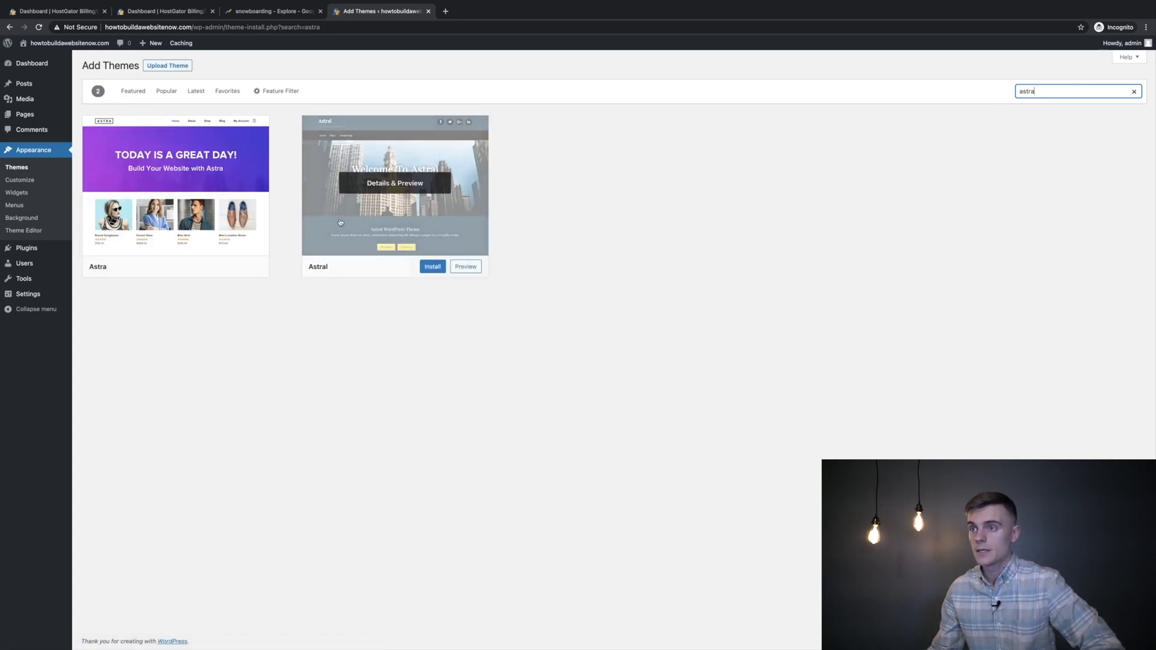
pyautogui.click(210, 267)
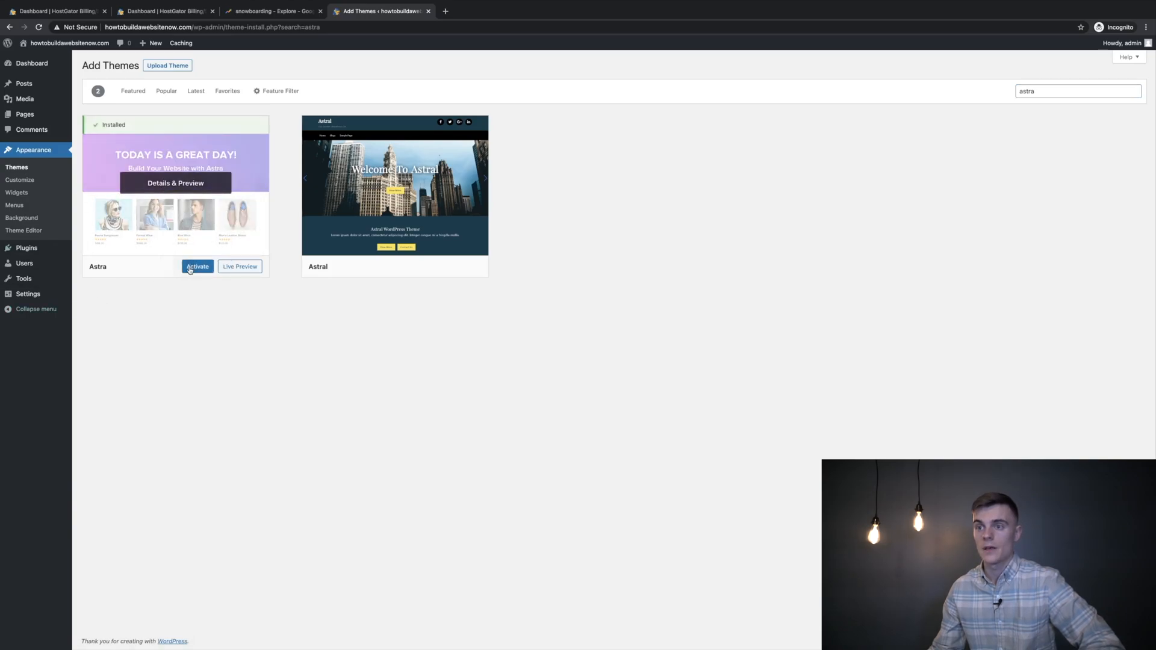
pyautogui.click(191, 268)
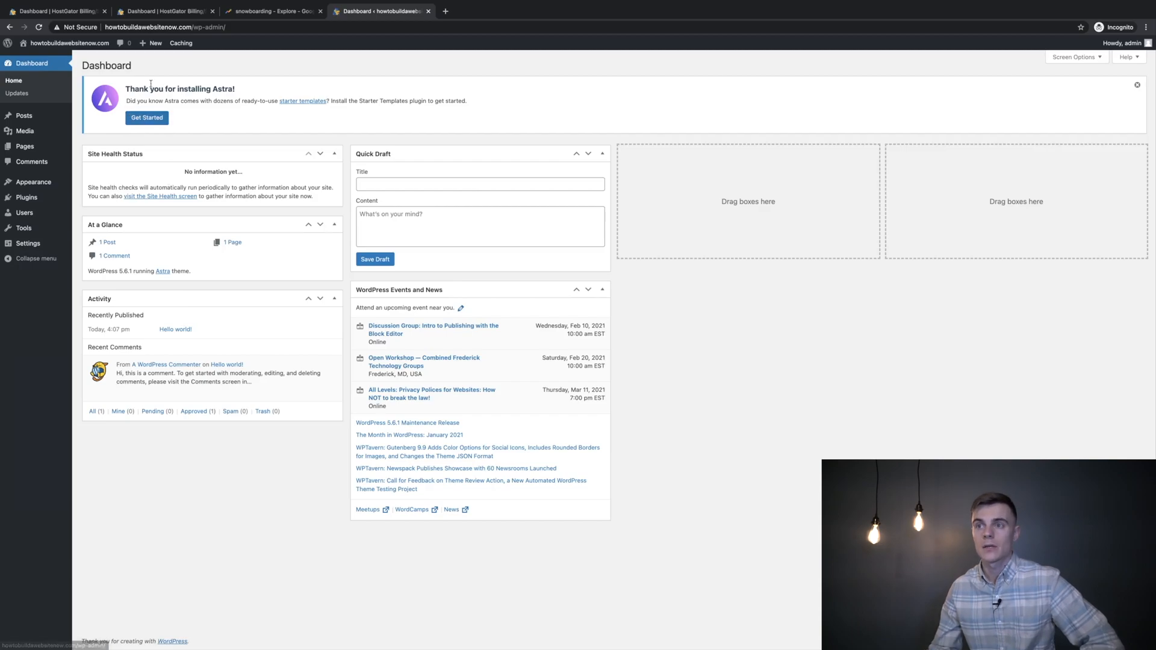
# - Launch Astra's Starter Templates from the notice and pick Elementor as the page builder
pyautogui.click(148, 118)
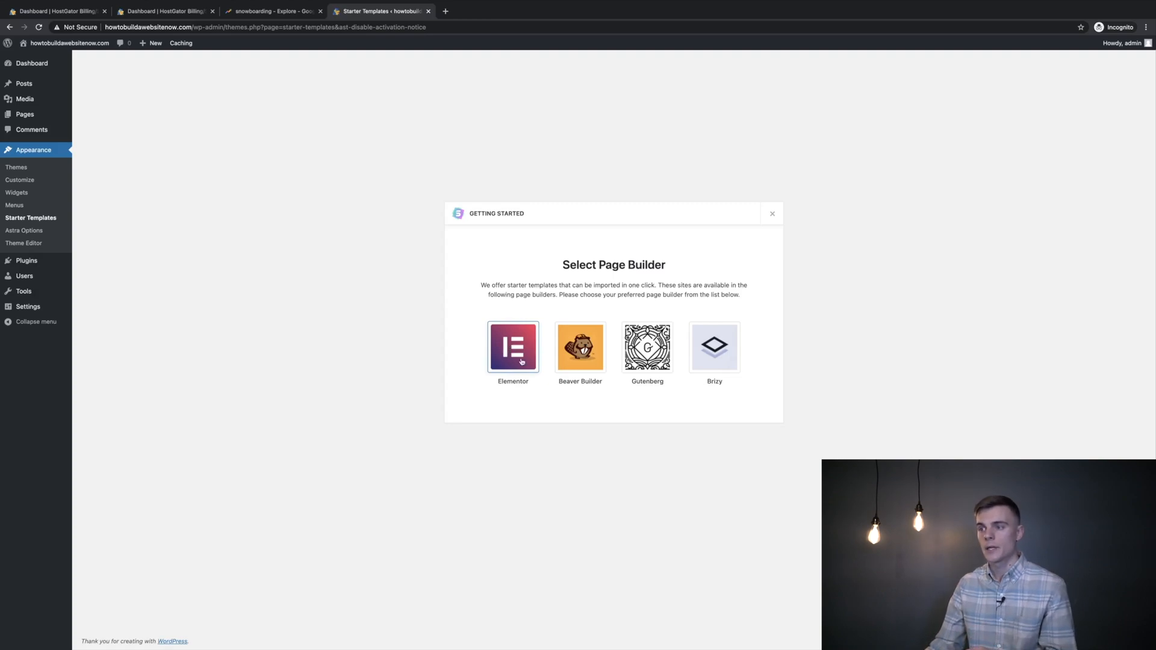
pyautogui.click(522, 362)
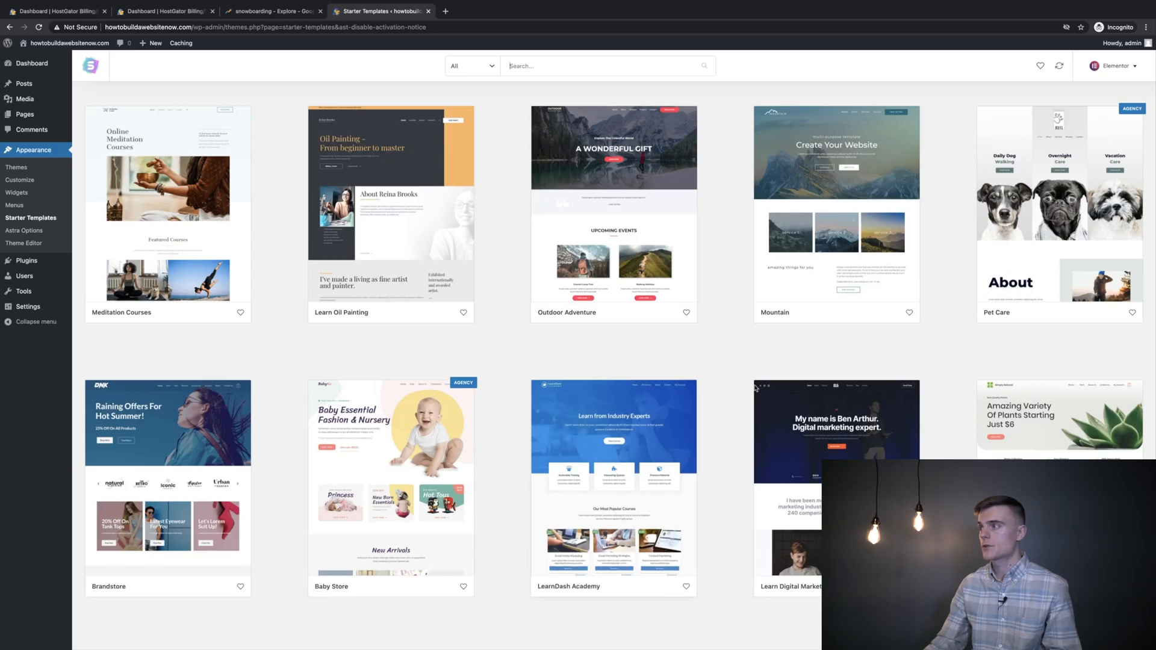
# - Filter the starter templates to show only Free ones
pyautogui.scroll(-12, 728, 385)
pyautogui.scroll(-20, 701, 409)
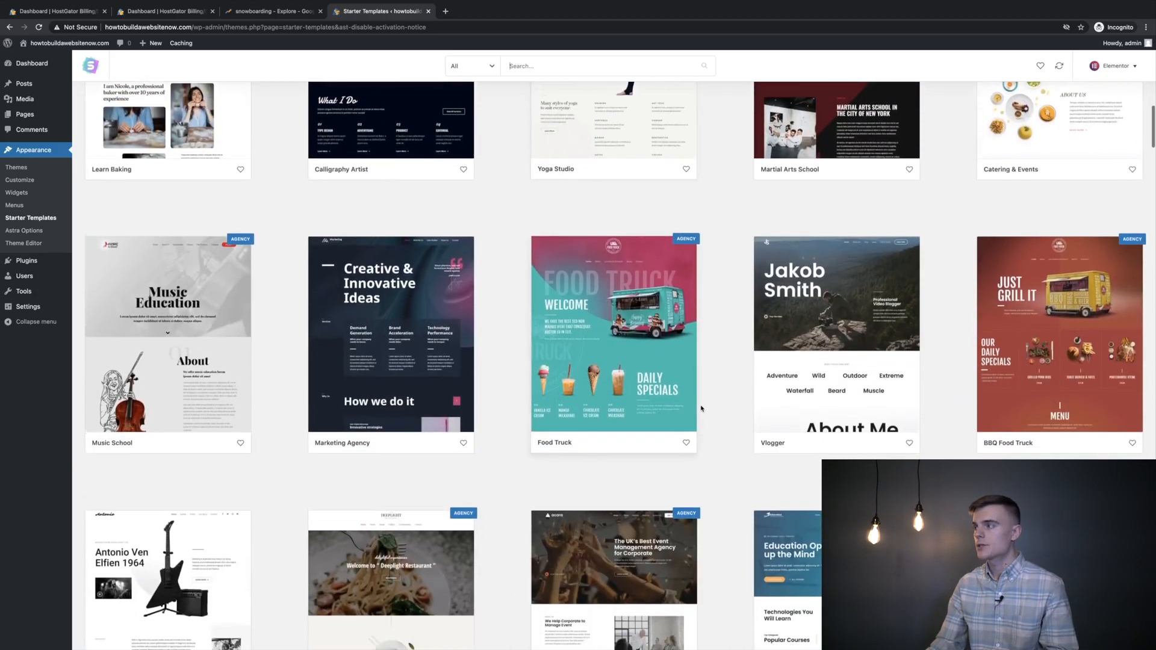
pyautogui.scroll(-20, 701, 408)
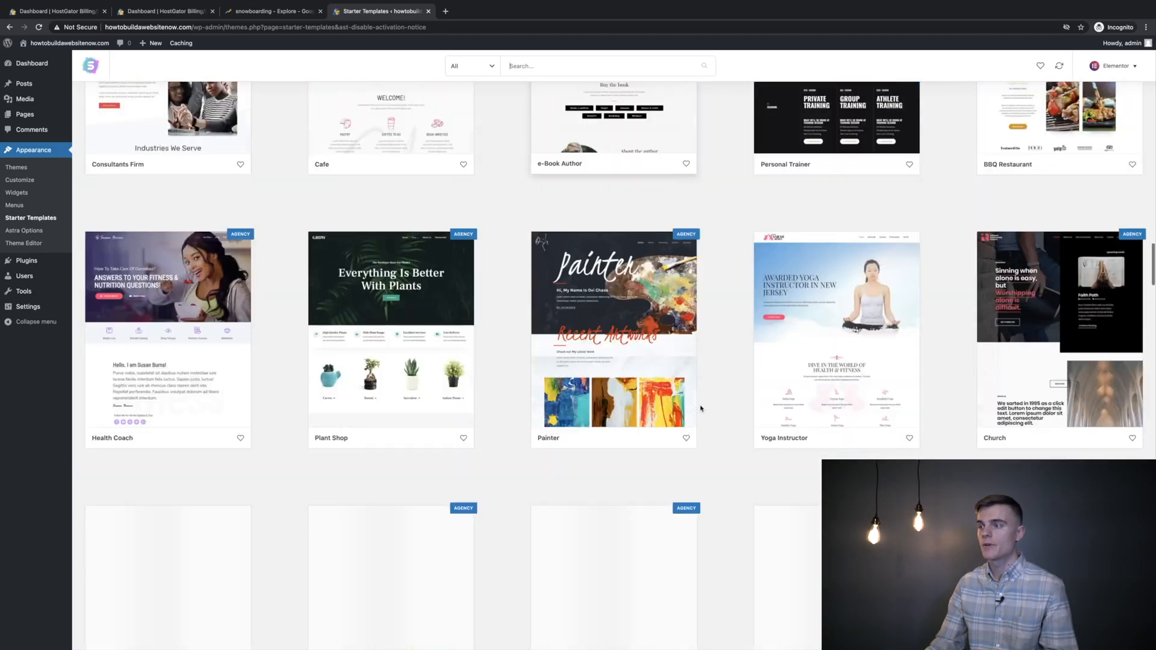
pyautogui.scroll(-20, 701, 408)
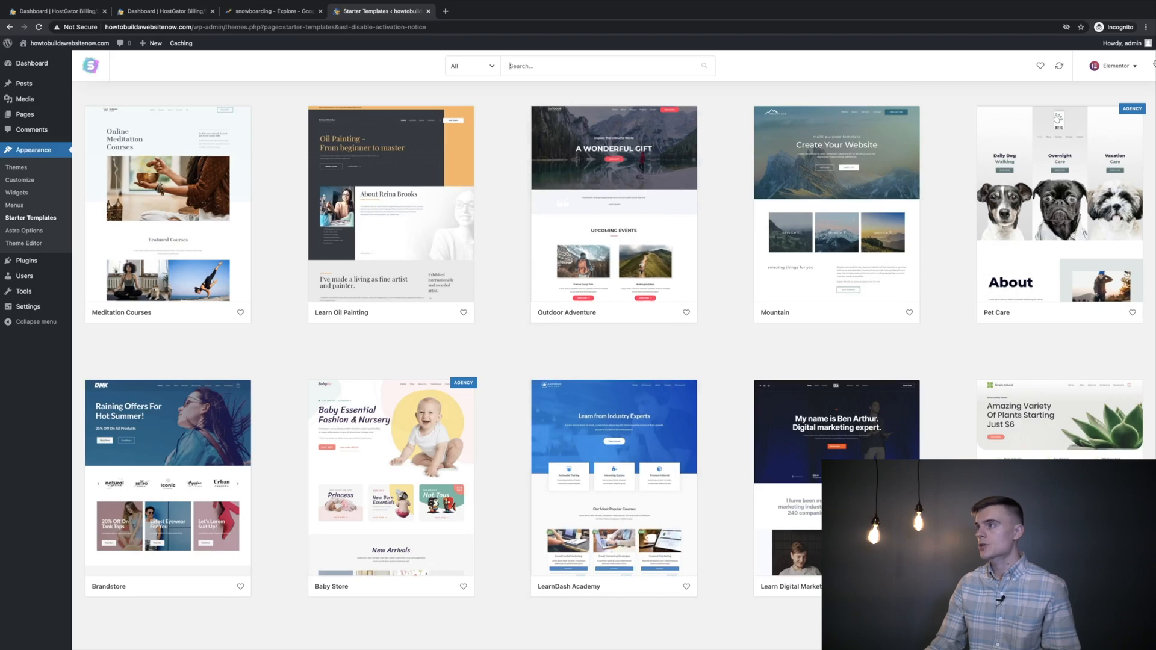
pyautogui.click(469, 67)
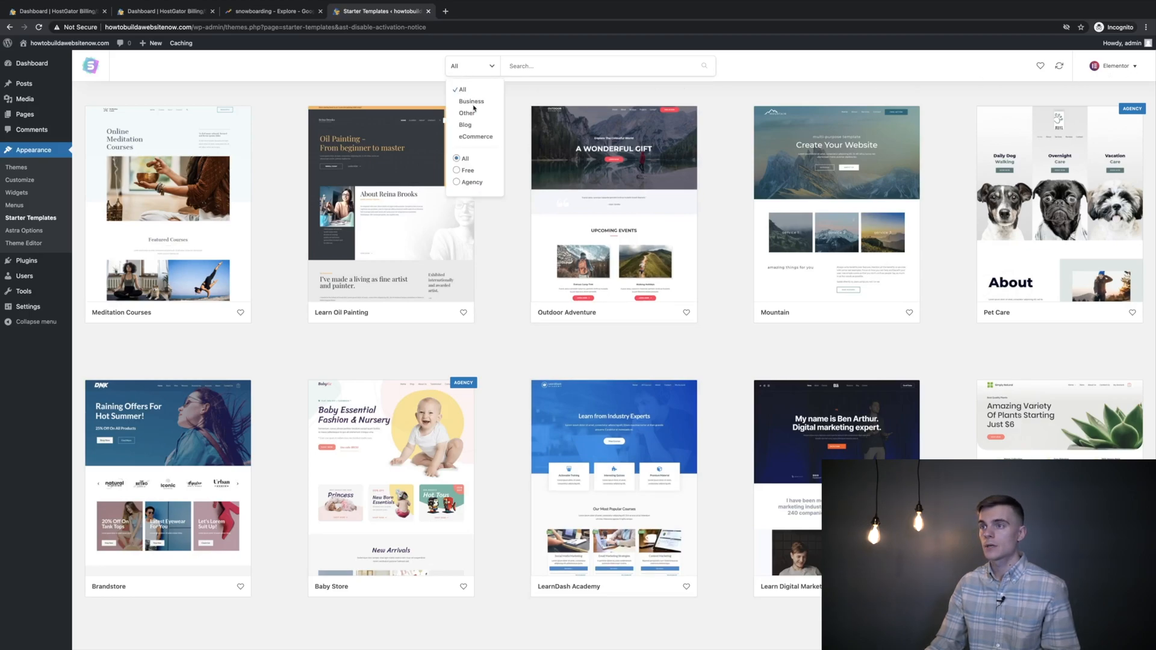
pyautogui.click(469, 173)
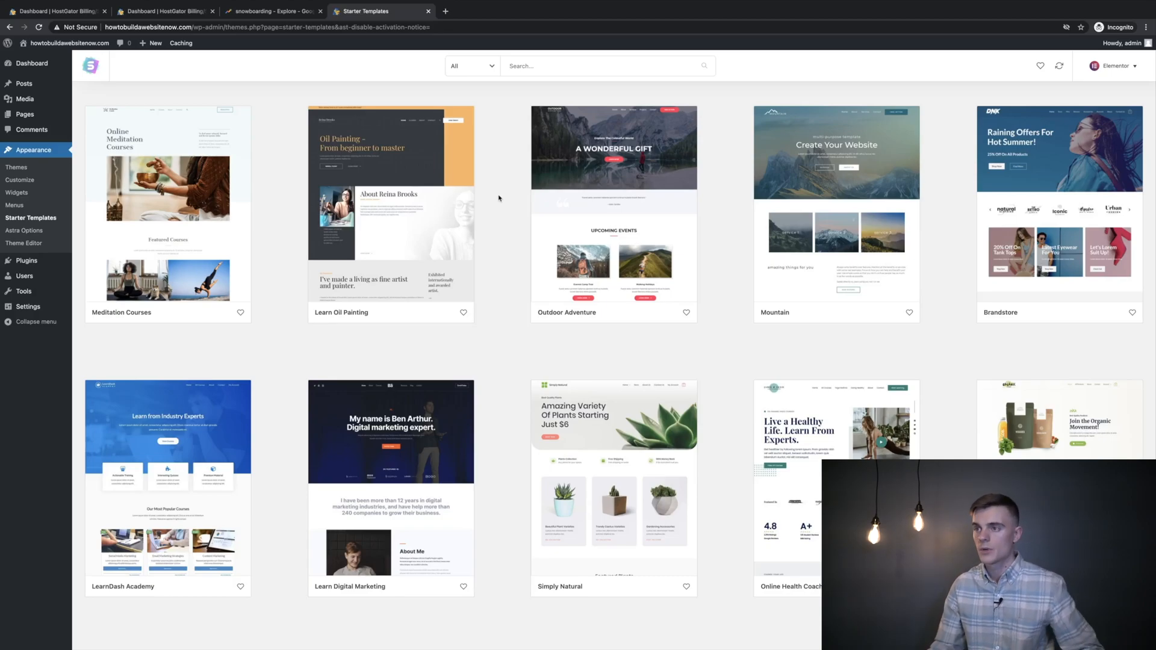
# - Find the Online Courses template in the free list and open its details
pyautogui.scroll(-10, 498, 198)
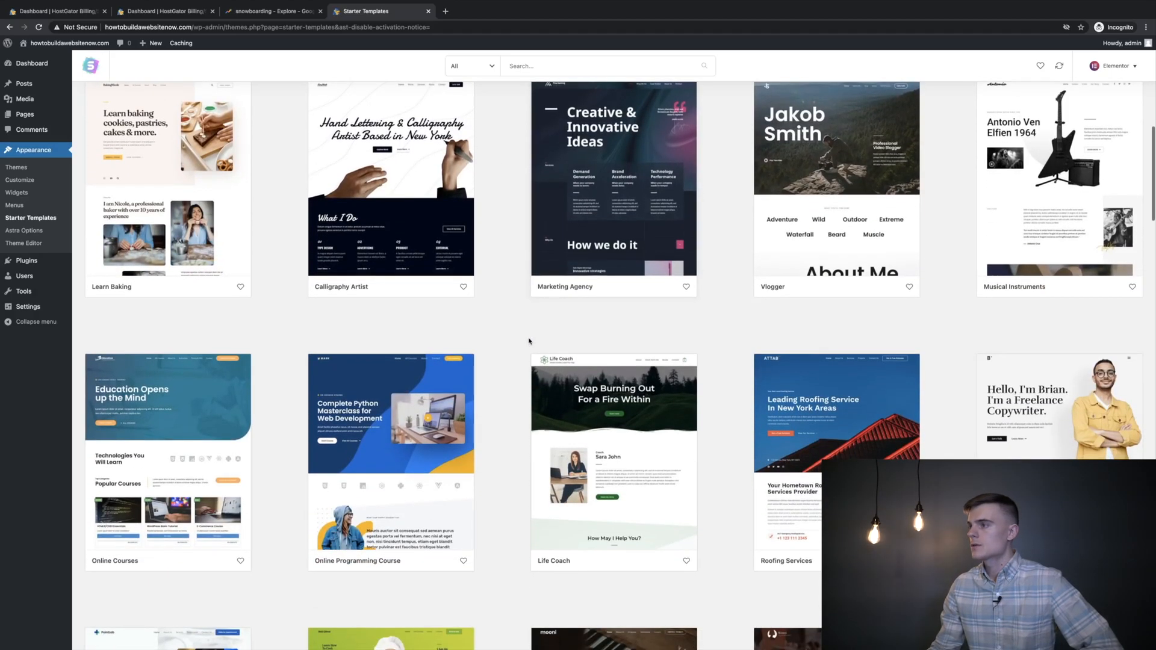
pyautogui.scroll(-3, 528, 341)
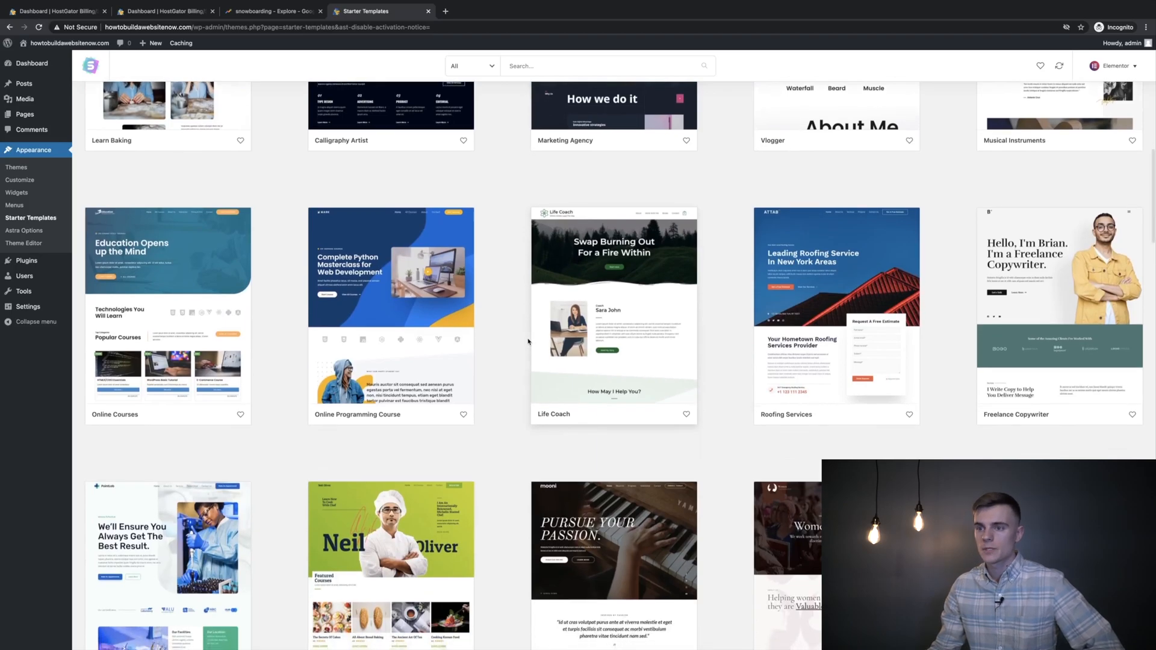
pyautogui.scroll(-1, 529, 341)
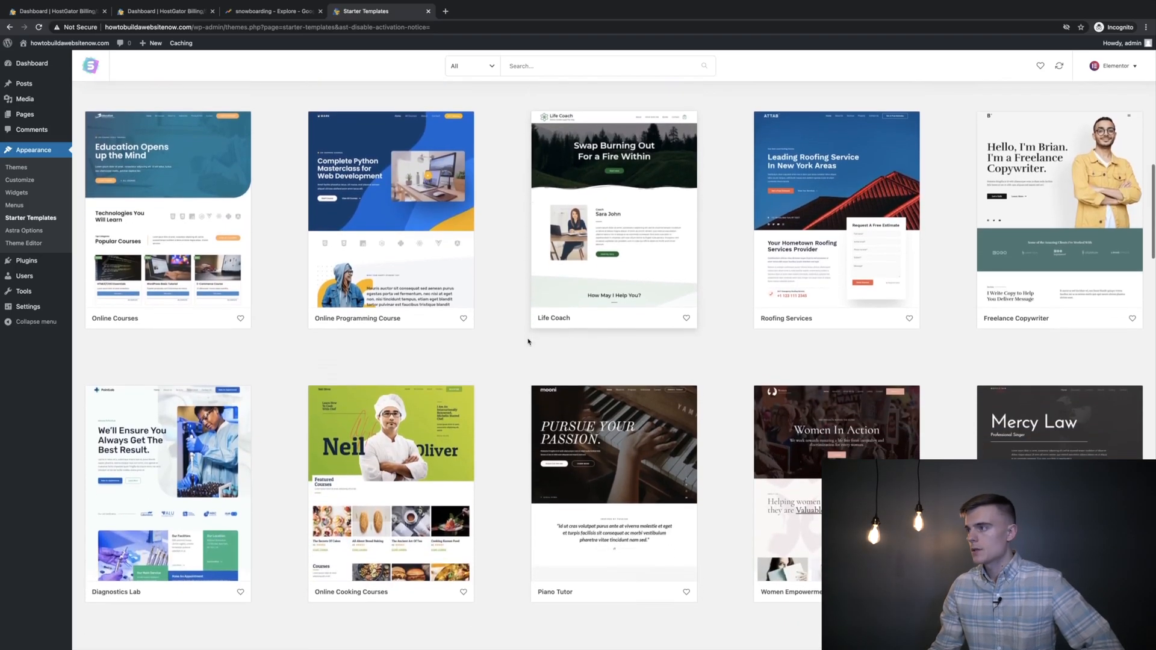
pyautogui.scroll(1, 528, 341)
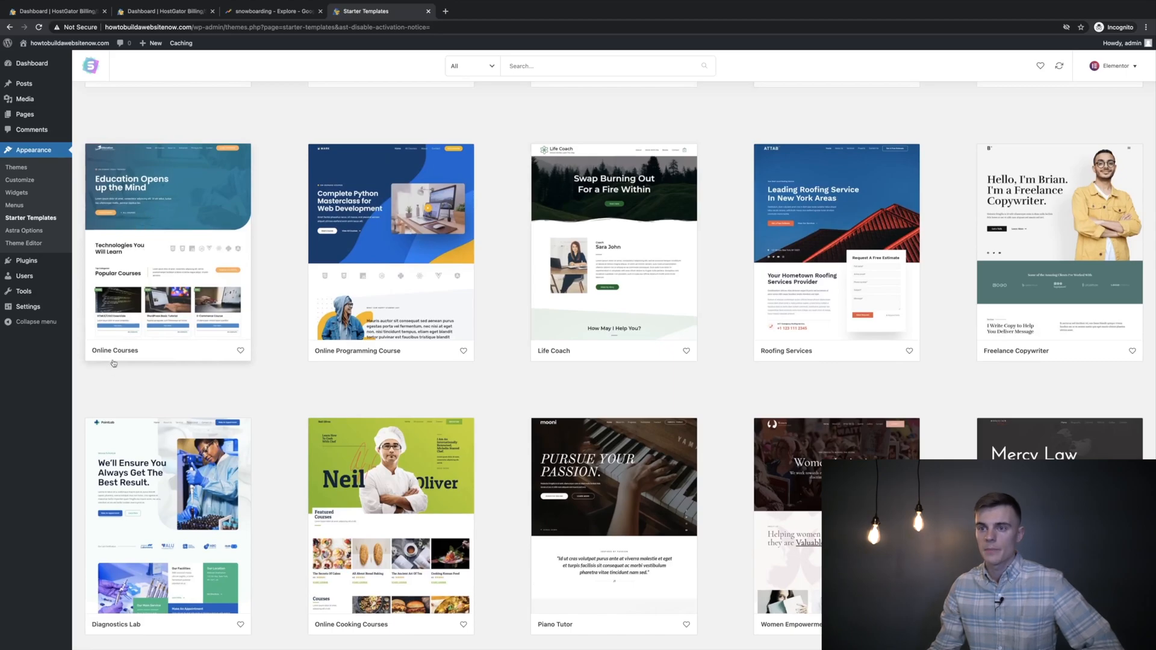
pyautogui.click(144, 278)
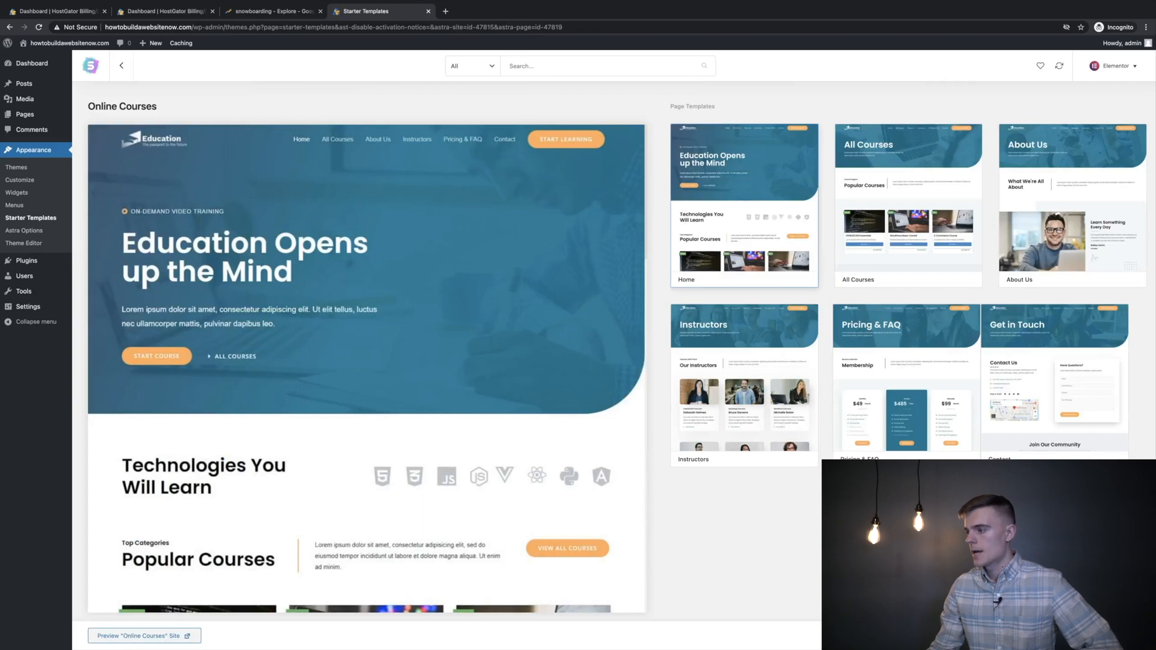
# - Preview the template's Pricing & FAQ, Instructors, All Courses and Get in Touch pages
pyautogui.click(906, 380)
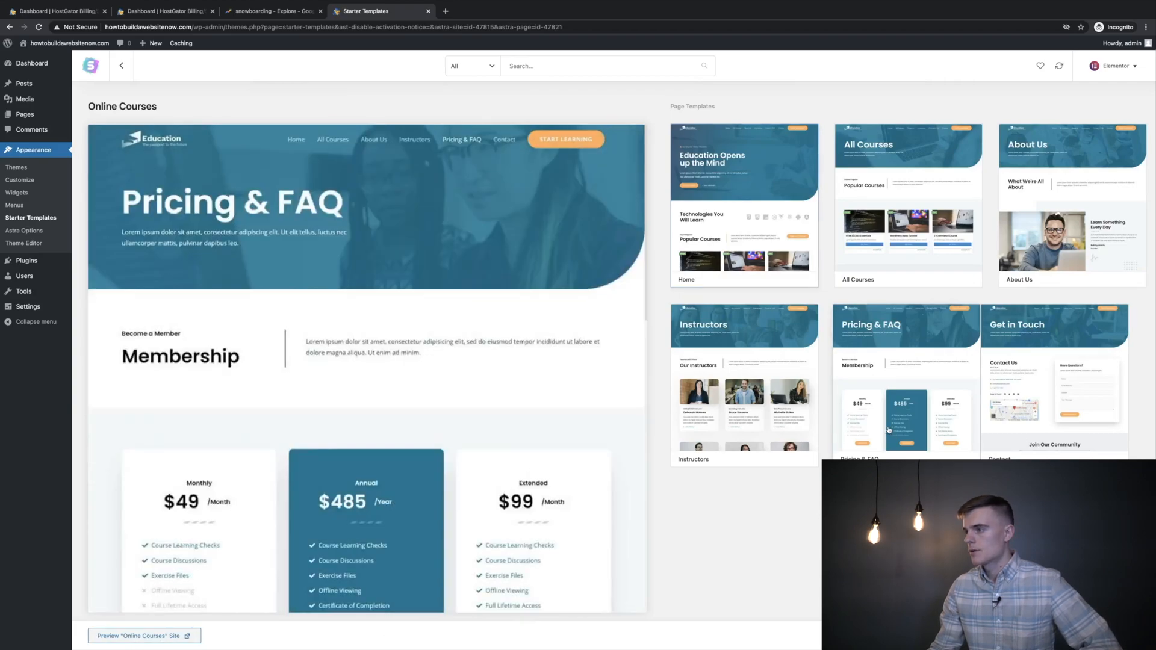
pyautogui.click(761, 419)
pyautogui.click(918, 263)
pyautogui.click(1043, 370)
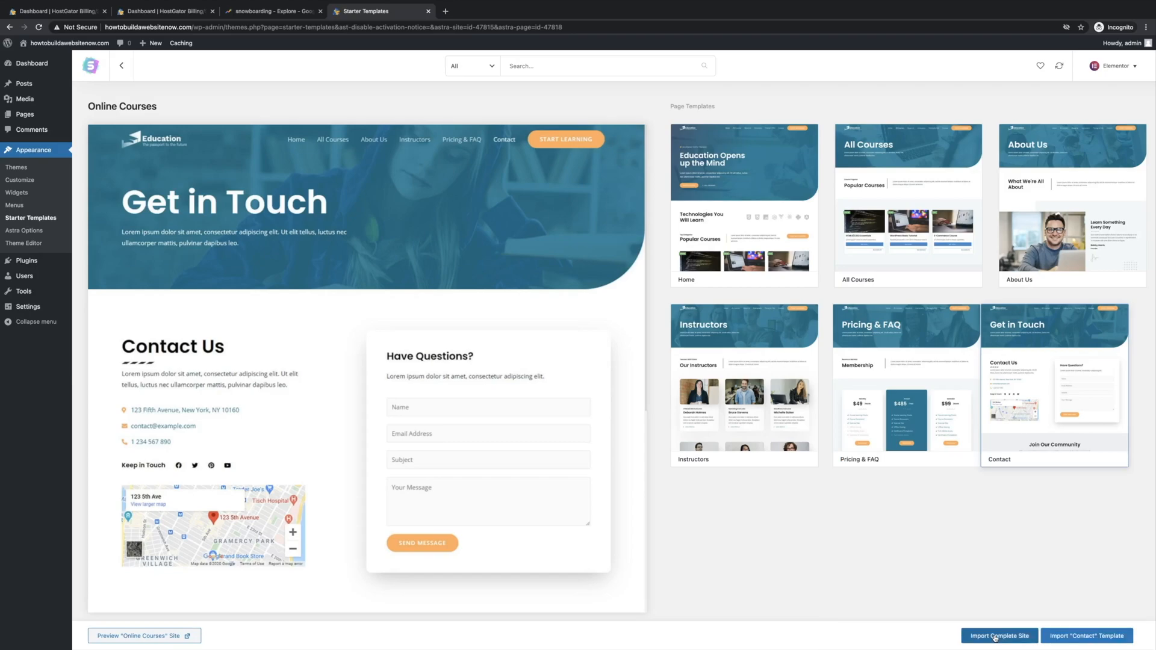
# - Import the complete Online Courses site, skipping premium plugins and the sign-up, then view it
pyautogui.click(995, 637)
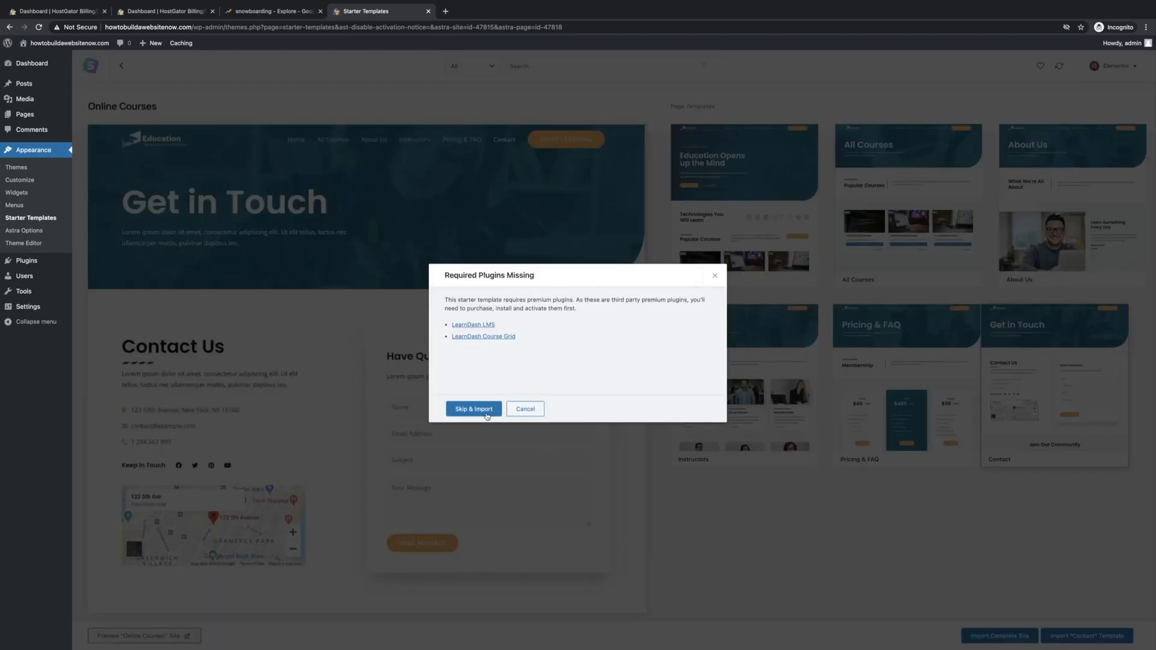
pyautogui.click(474, 410)
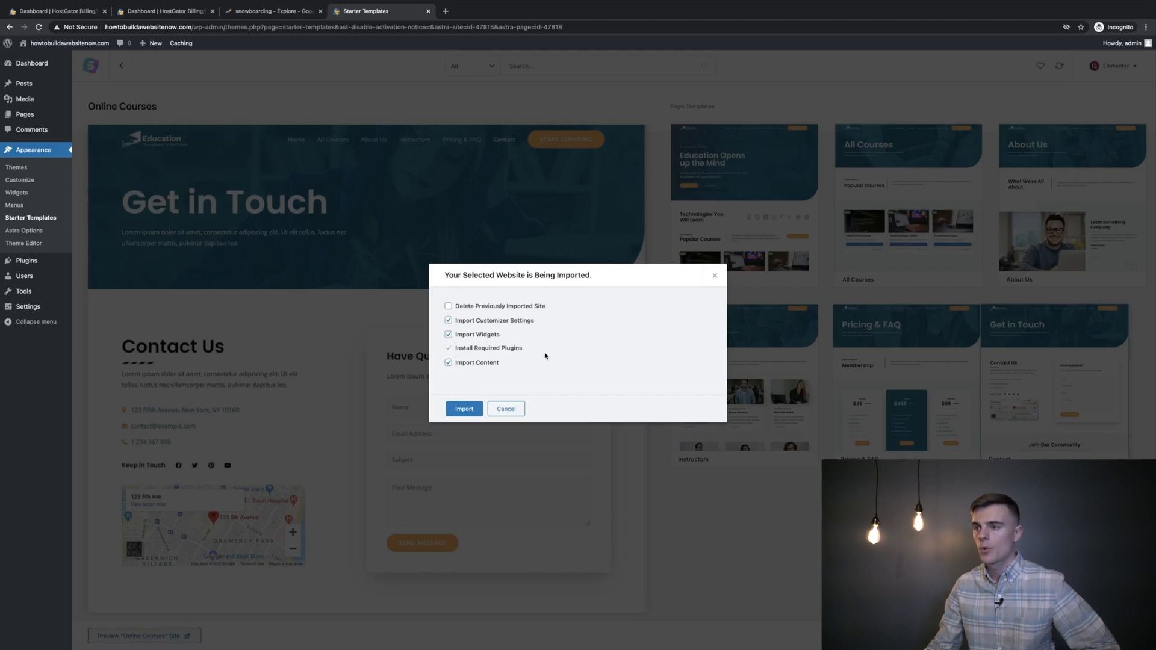
pyautogui.click(464, 409)
pyautogui.click(455, 328)
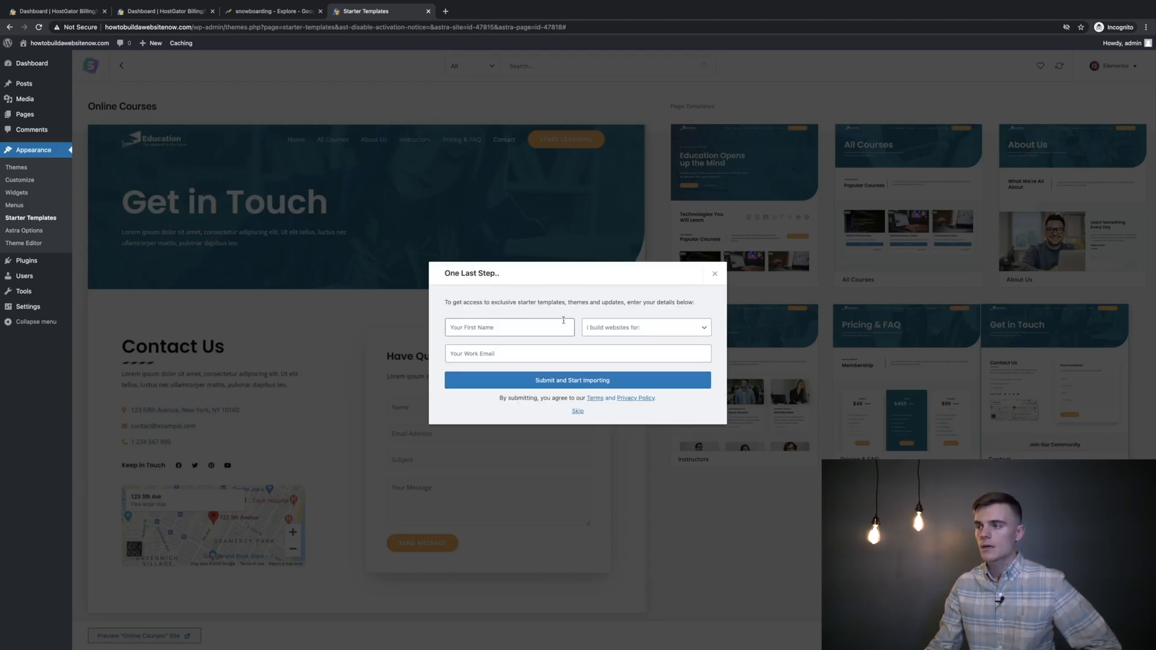
pyautogui.click(559, 359)
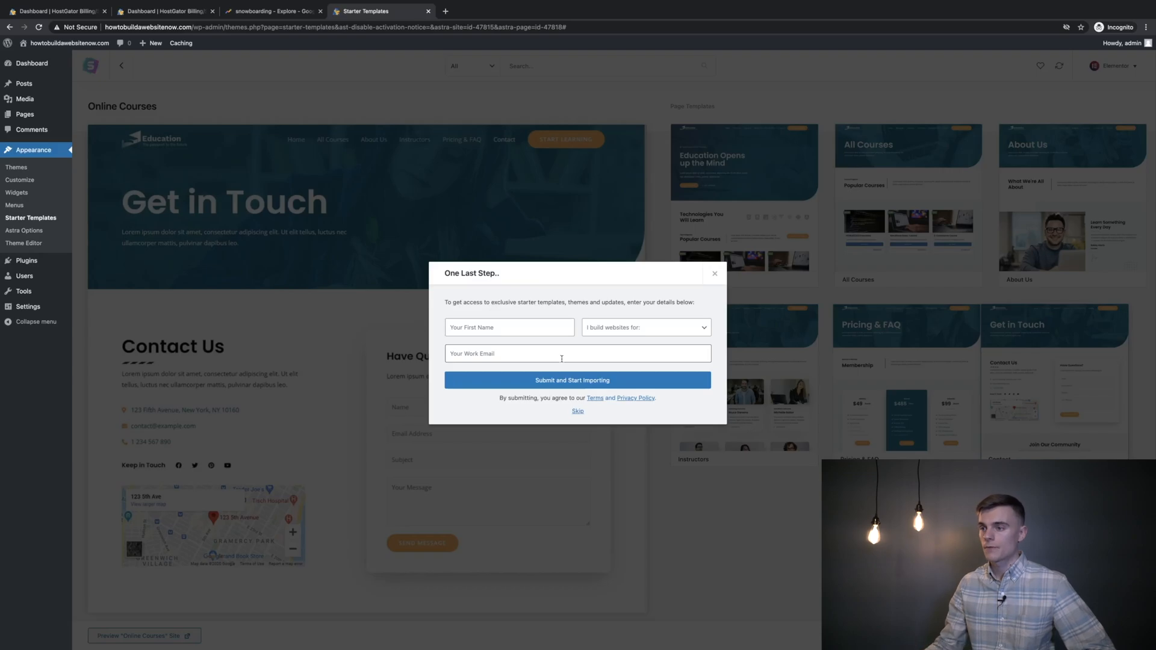
pyautogui.click(577, 412)
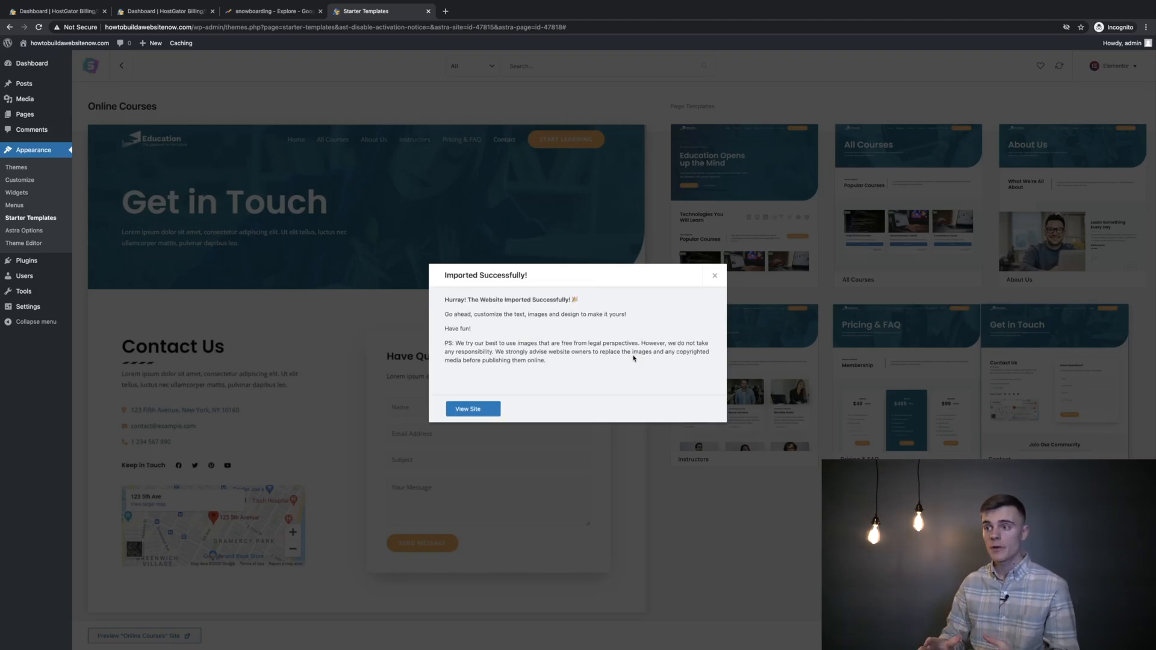
pyautogui.click(471, 408)
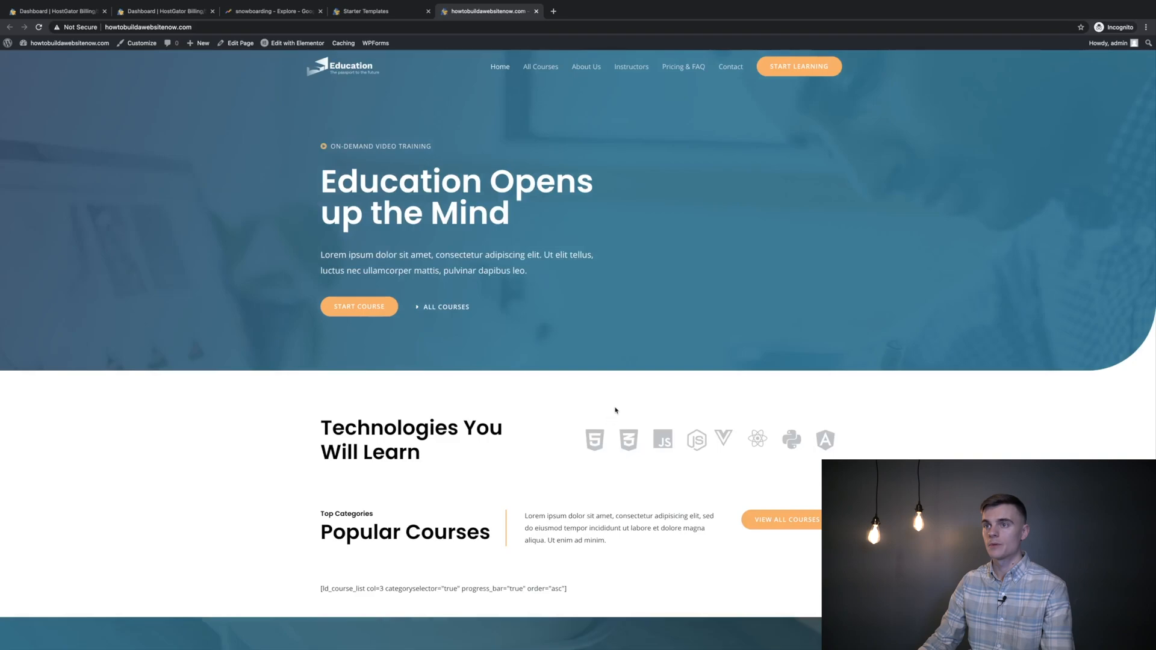
pyautogui.scroll(-15, 648, 360)
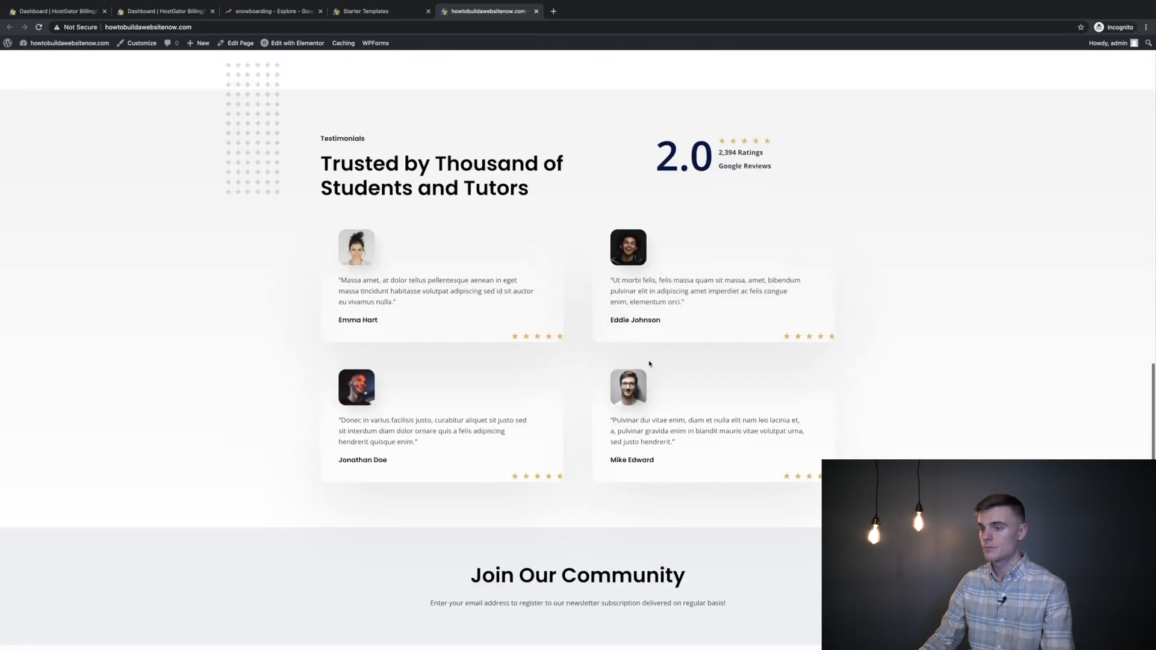
pyautogui.scroll(-4, 650, 363)
pyautogui.scroll(20, 656, 357)
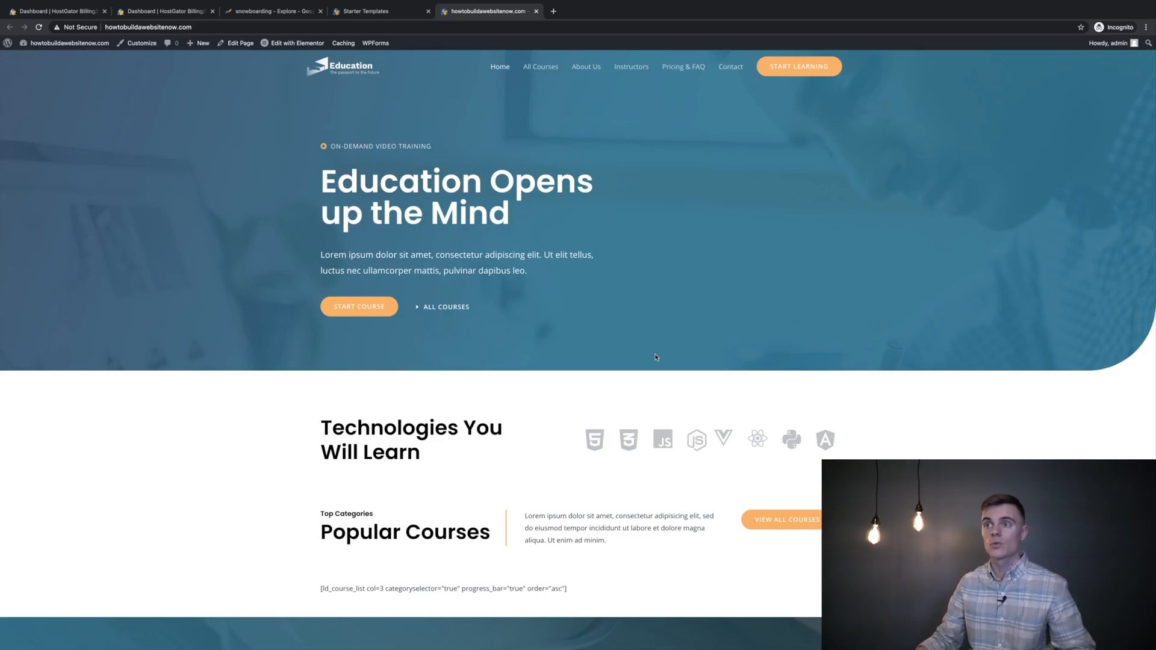
pyautogui.scroll(-15, 656, 357)
pyautogui.scroll(-5, 447, 309)
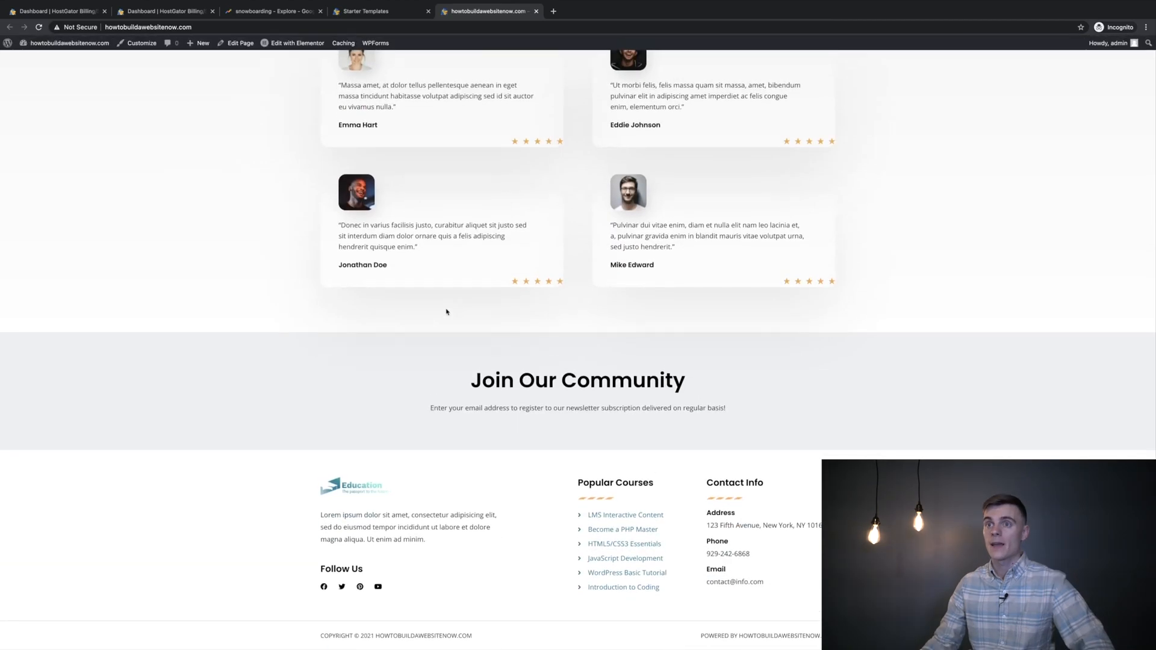
pyautogui.scroll(20, 447, 311)
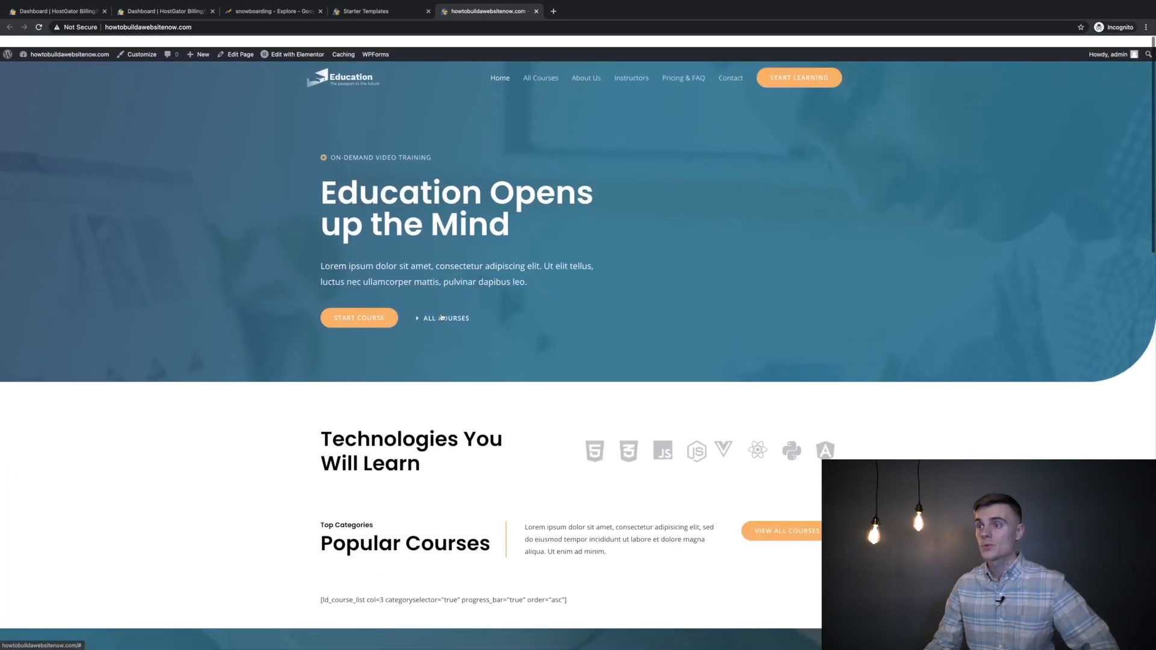
pyautogui.moveTo(50, 45)
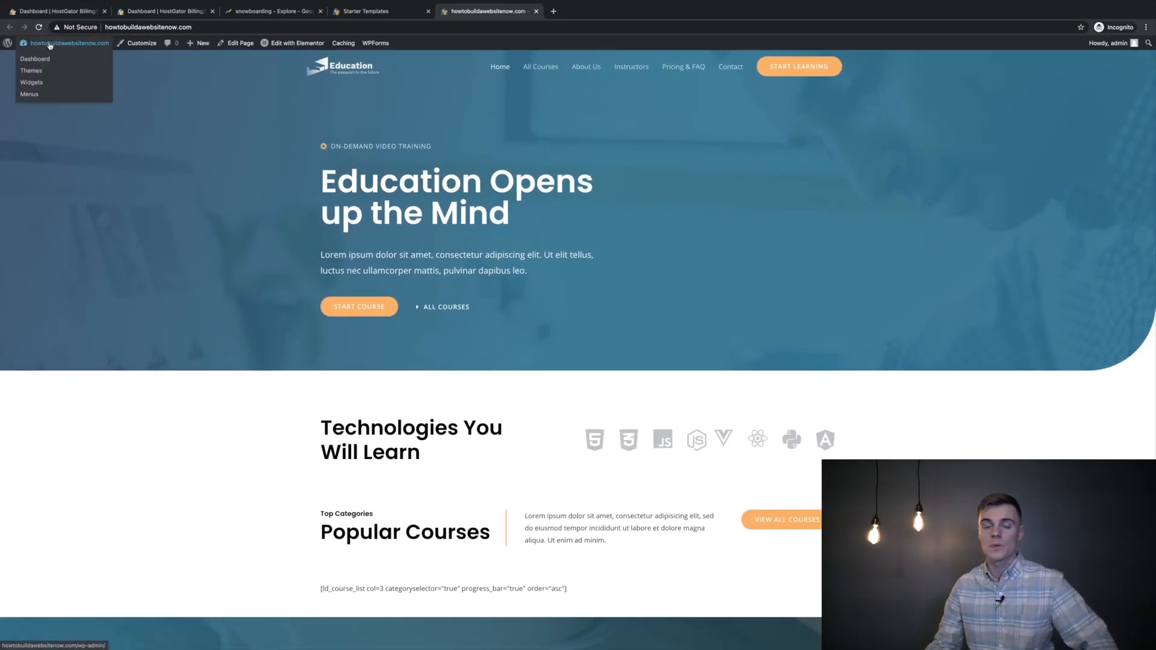
# - Go from the Dashboard to Plugins and open the Add New plugins page
pyautogui.click(45, 59)
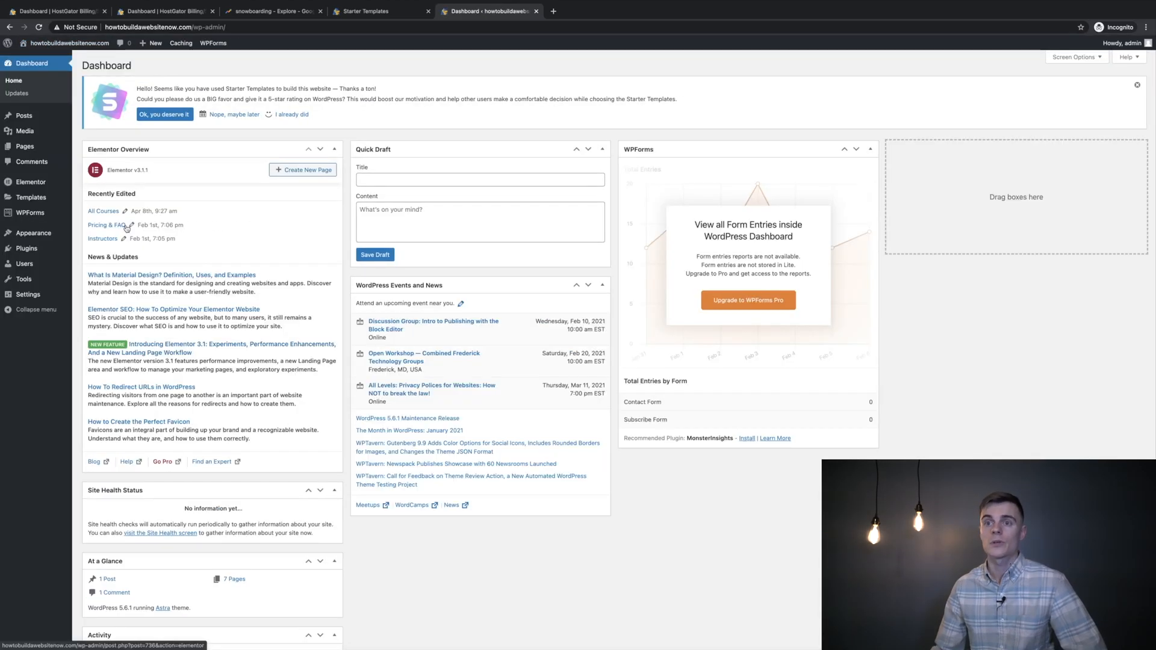
pyautogui.click(37, 253)
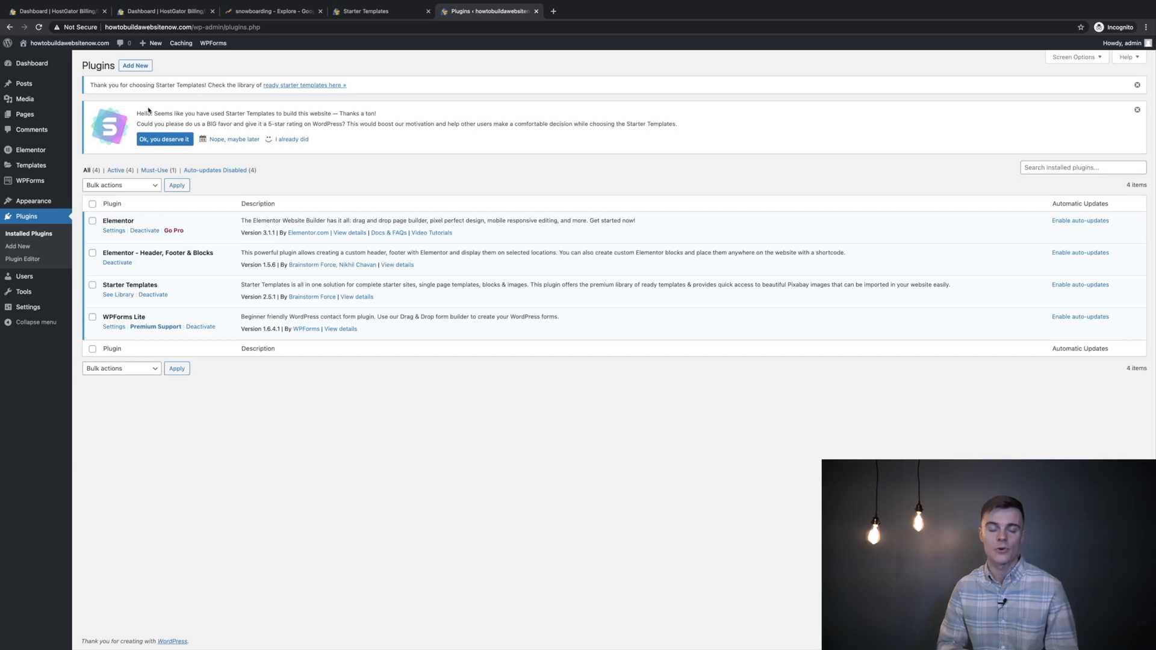
pyautogui.click(136, 66)
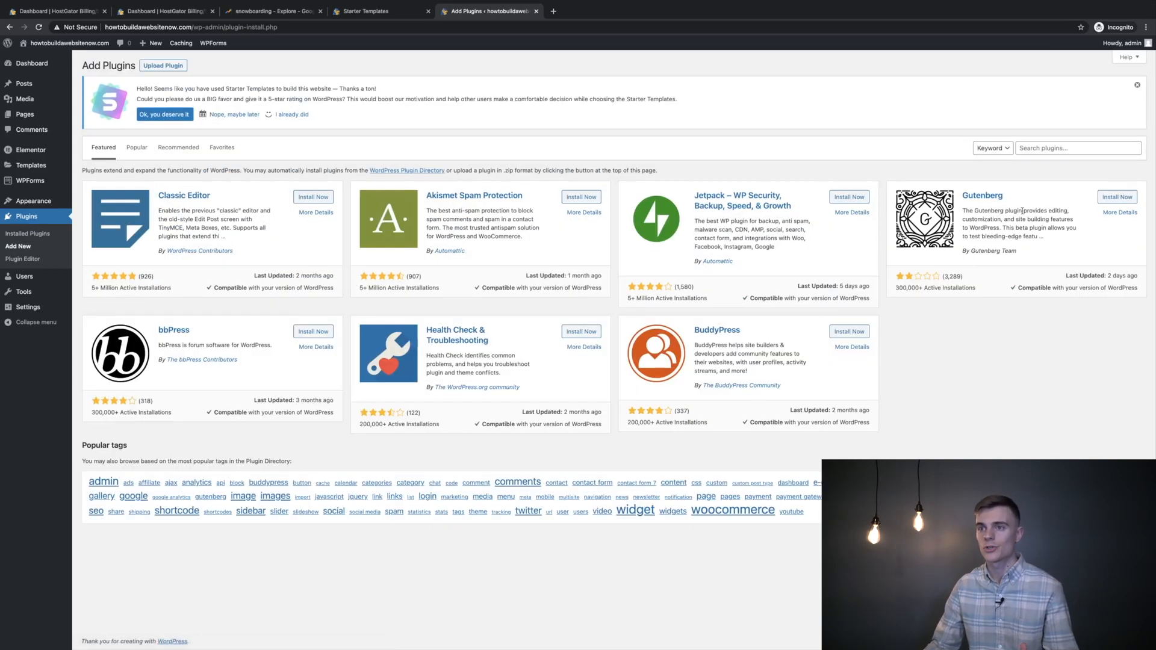
# - Search plugins for 'all in one', then install and activate All-in-One WP Migration
pyautogui.click(1071, 151)
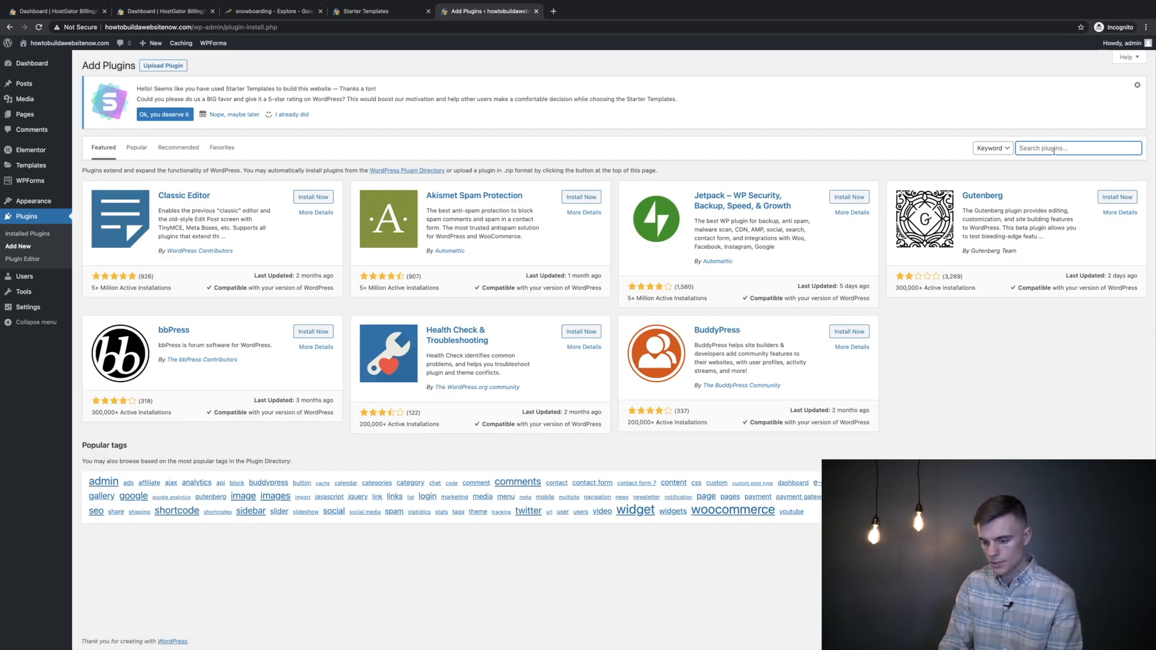
pyautogui.write('all in one')
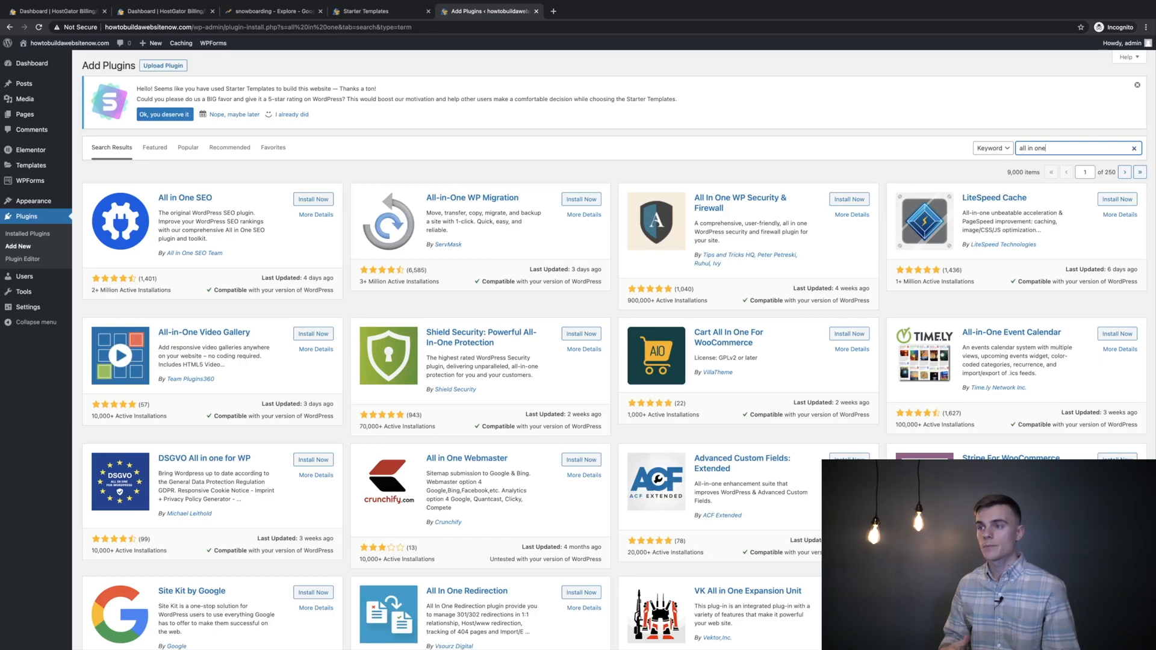
pyautogui.click(581, 199)
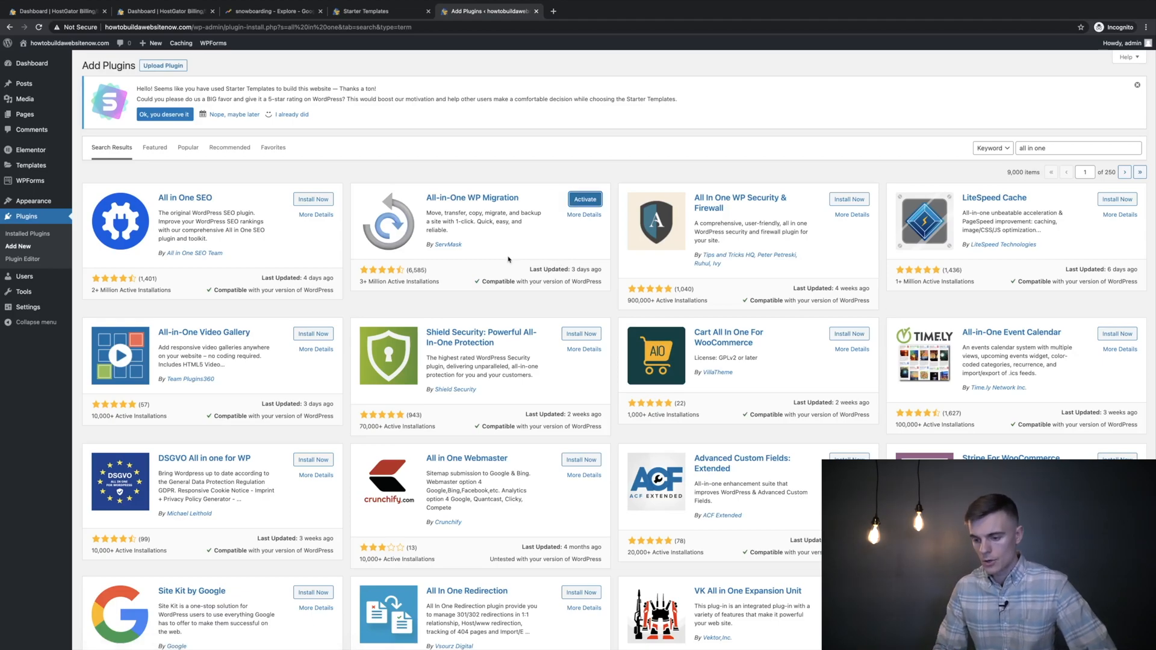
pyautogui.click(589, 200)
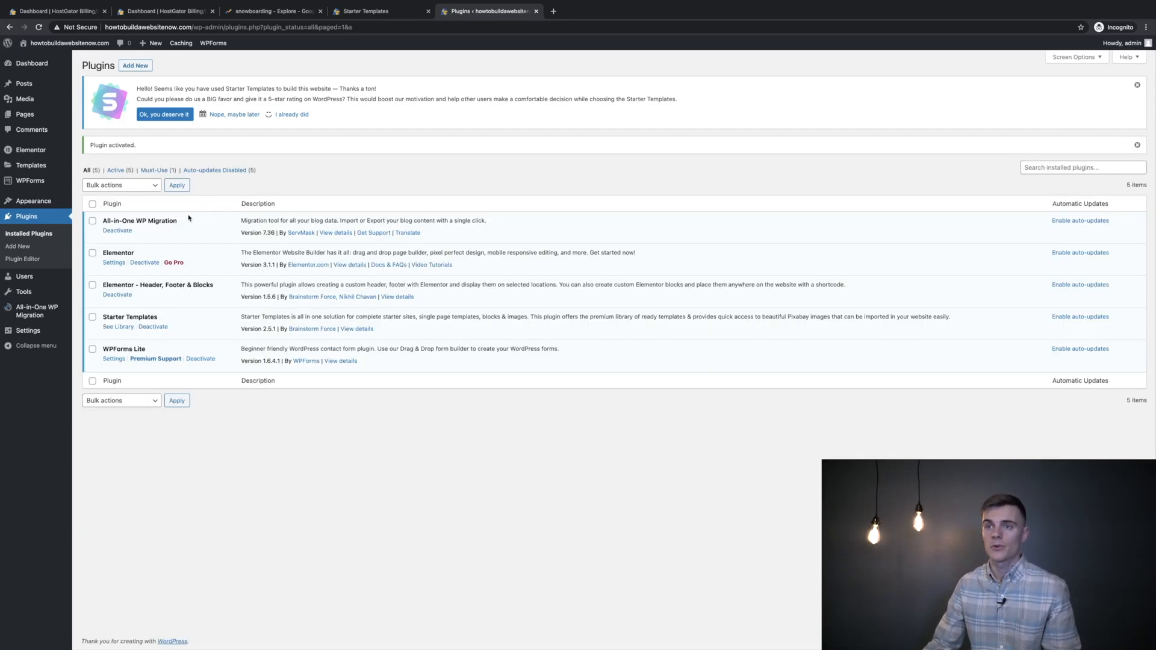
# - Export the site with All-in-One WP Migration to File, download the 78 MB file, and close the dialog
pyautogui.moveTo(36, 313)
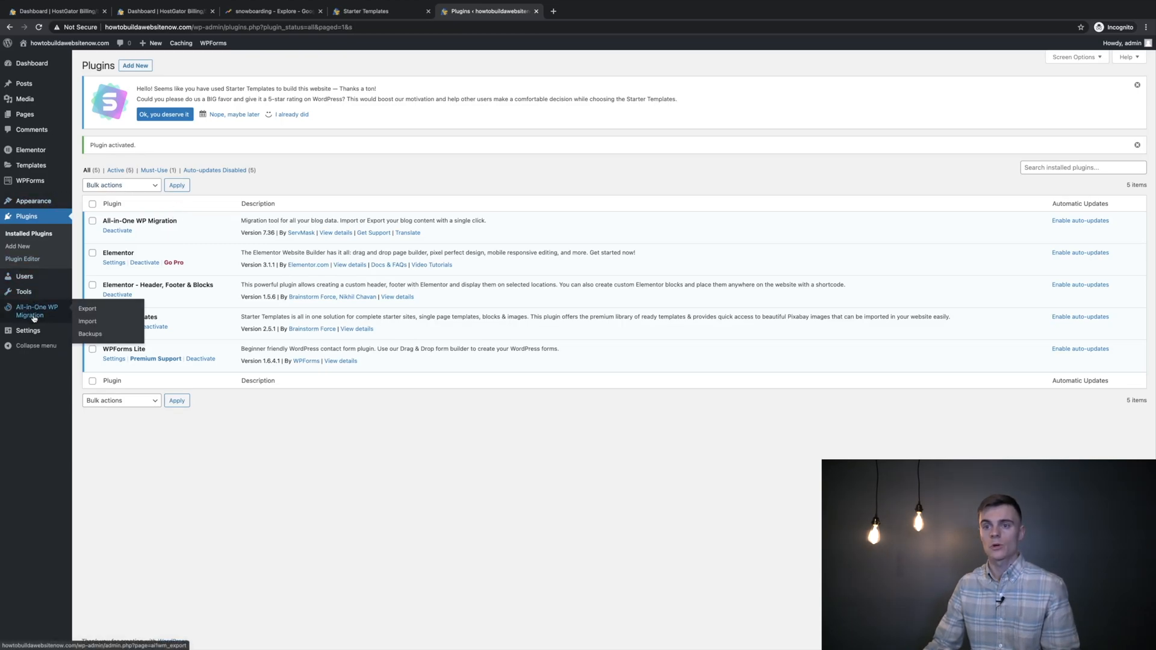
pyautogui.click(34, 318)
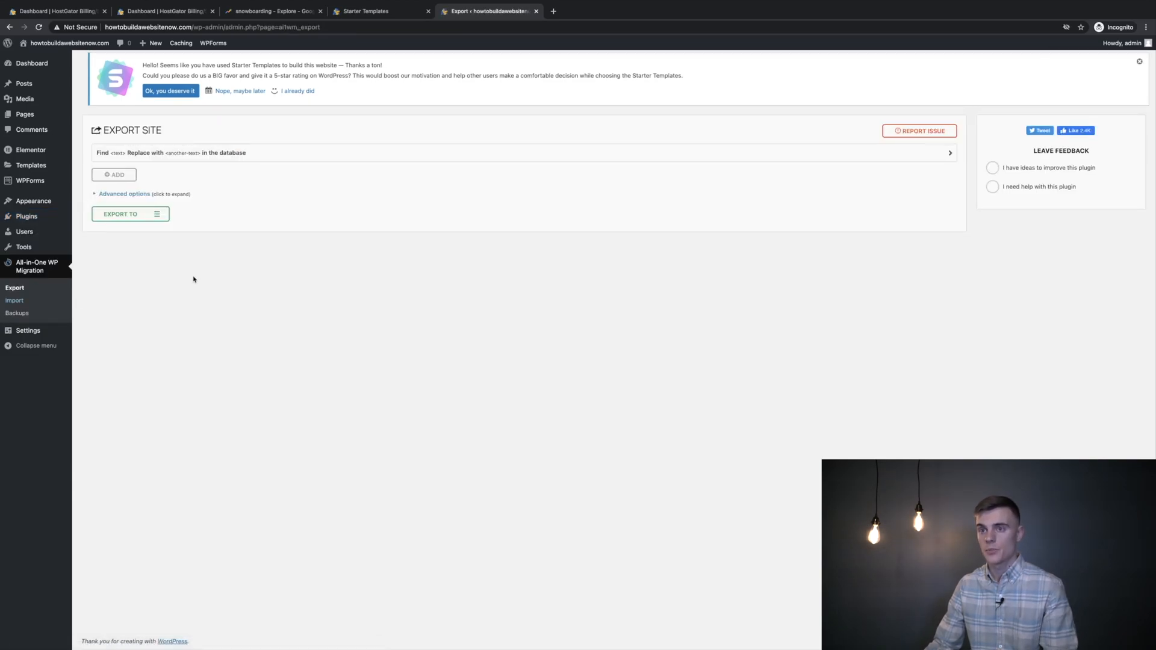
pyautogui.click(118, 214)
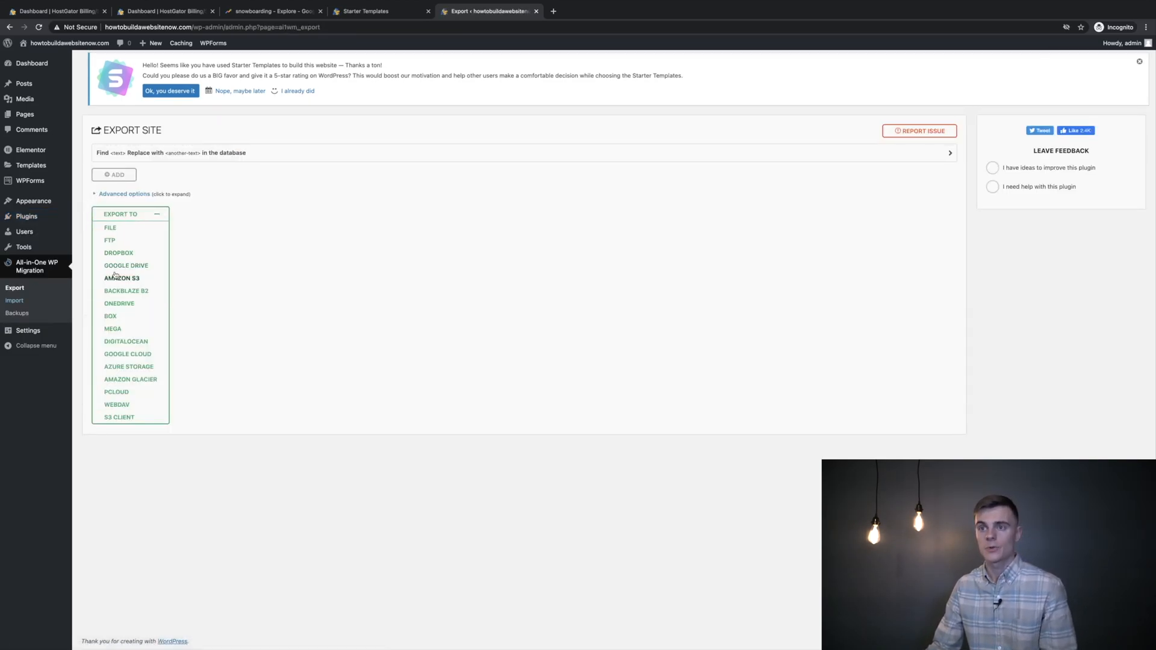
pyautogui.click(108, 229)
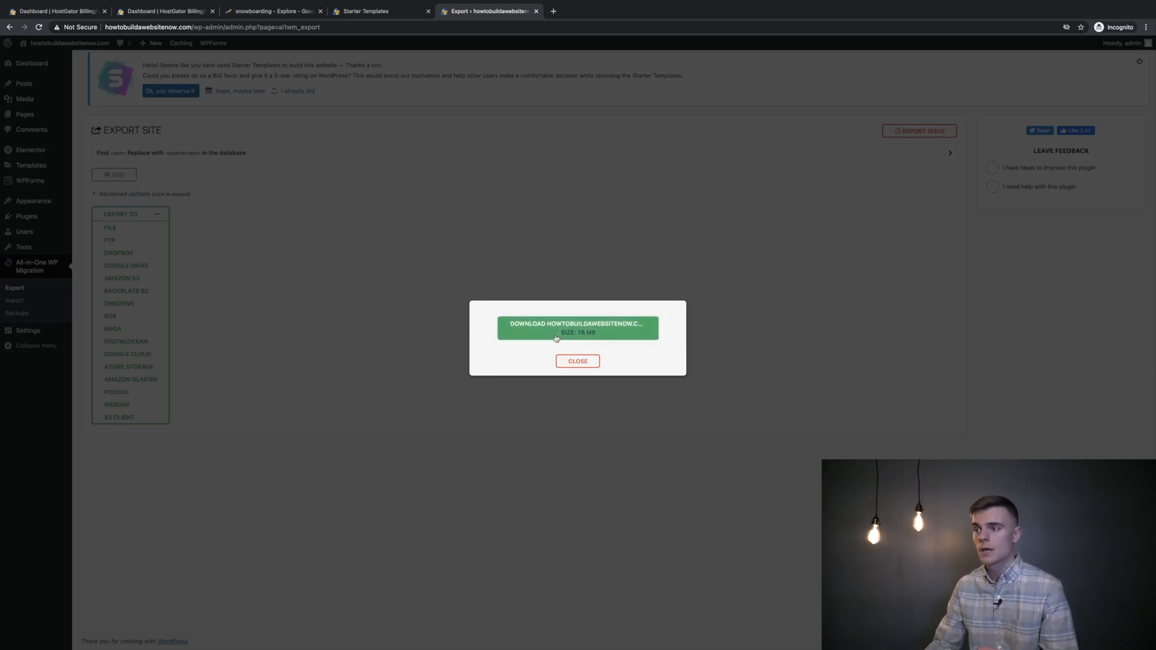
pyautogui.click(556, 337)
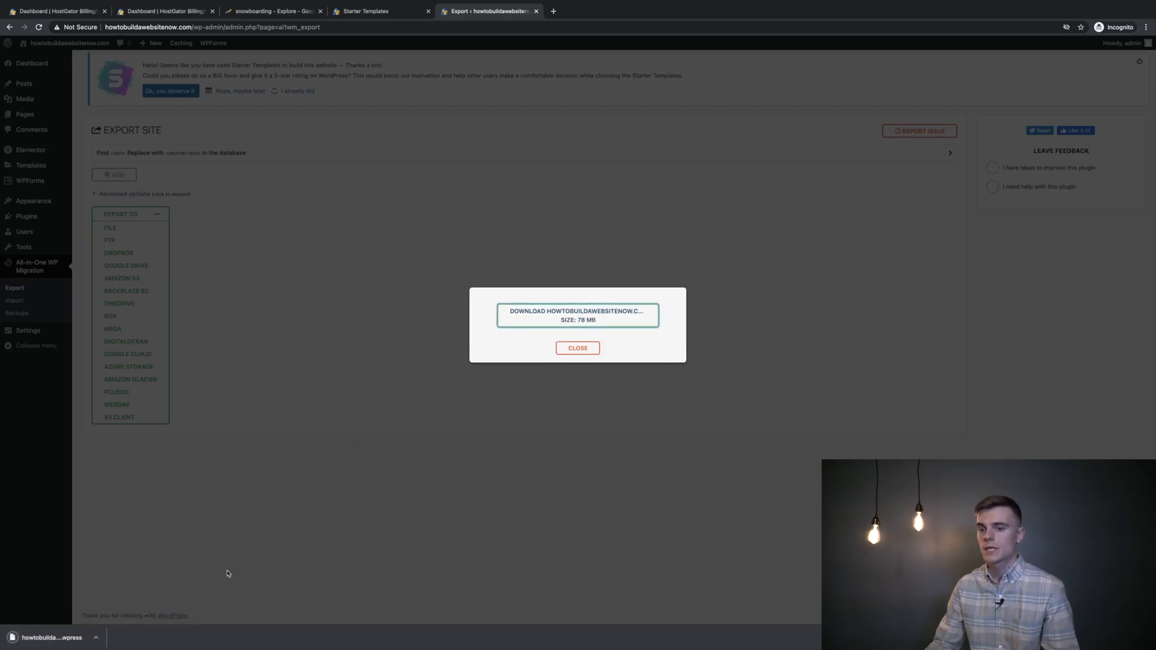
pyautogui.click(1145, 638)
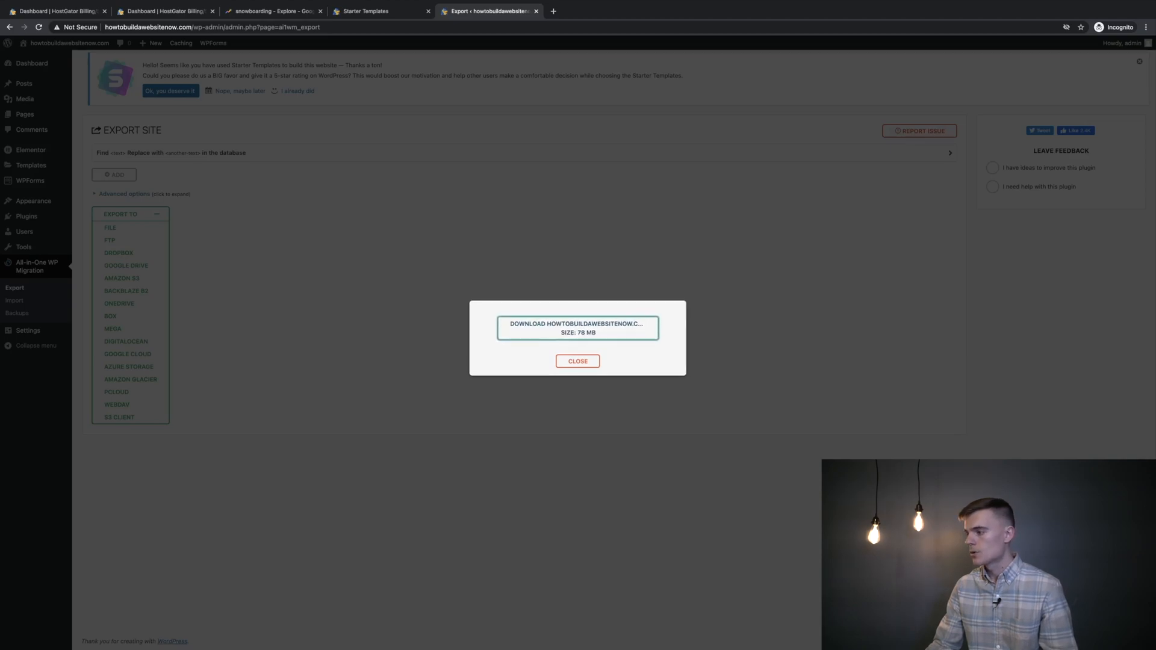
pyautogui.click(577, 361)
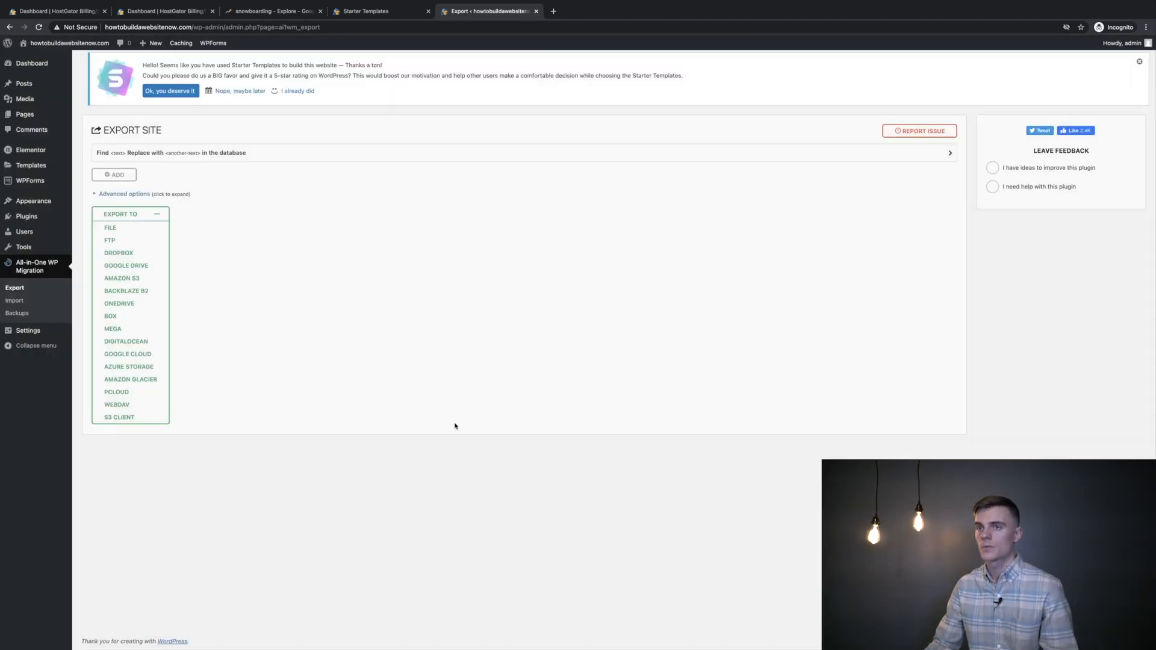
# - Check the 78.33 MB .wpress file under Backups, then browse the live site homepage
pyautogui.click(33, 315)
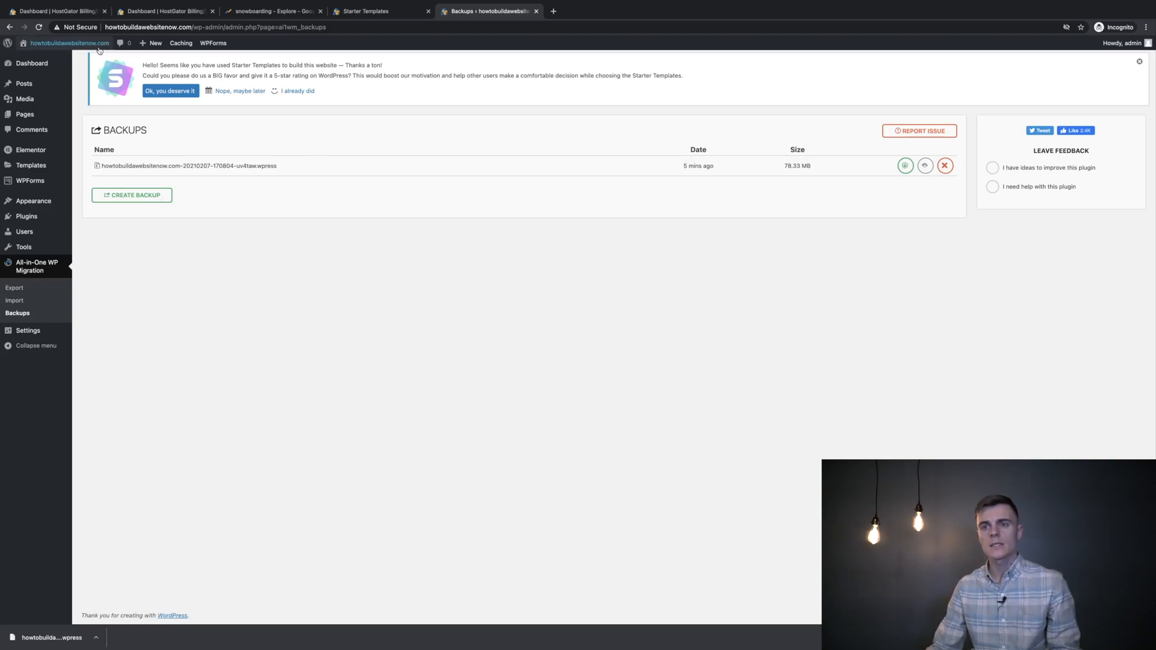
pyautogui.click(73, 59)
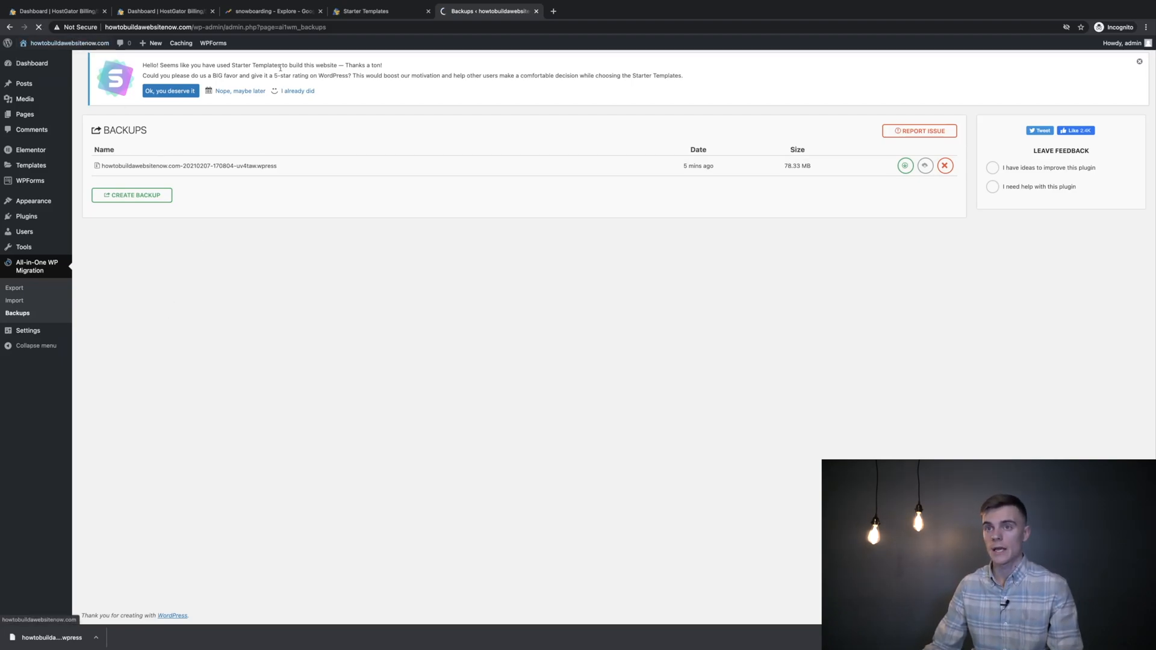
pyautogui.scroll(-10, 434, 316)
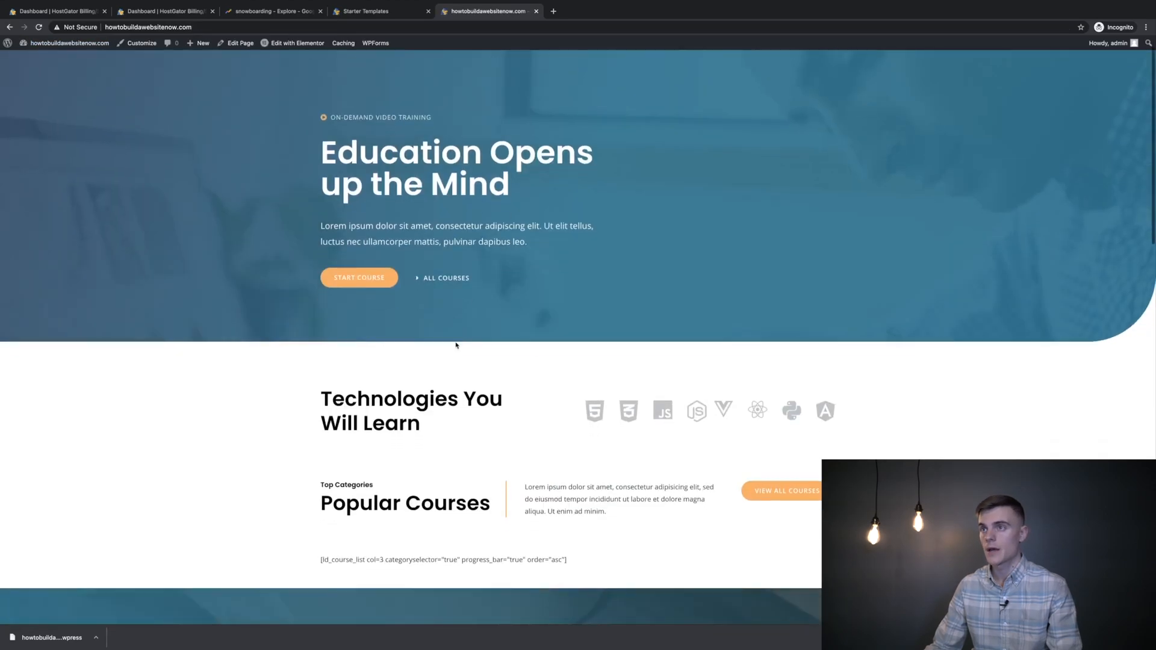
pyautogui.scroll(-6, 456, 342)
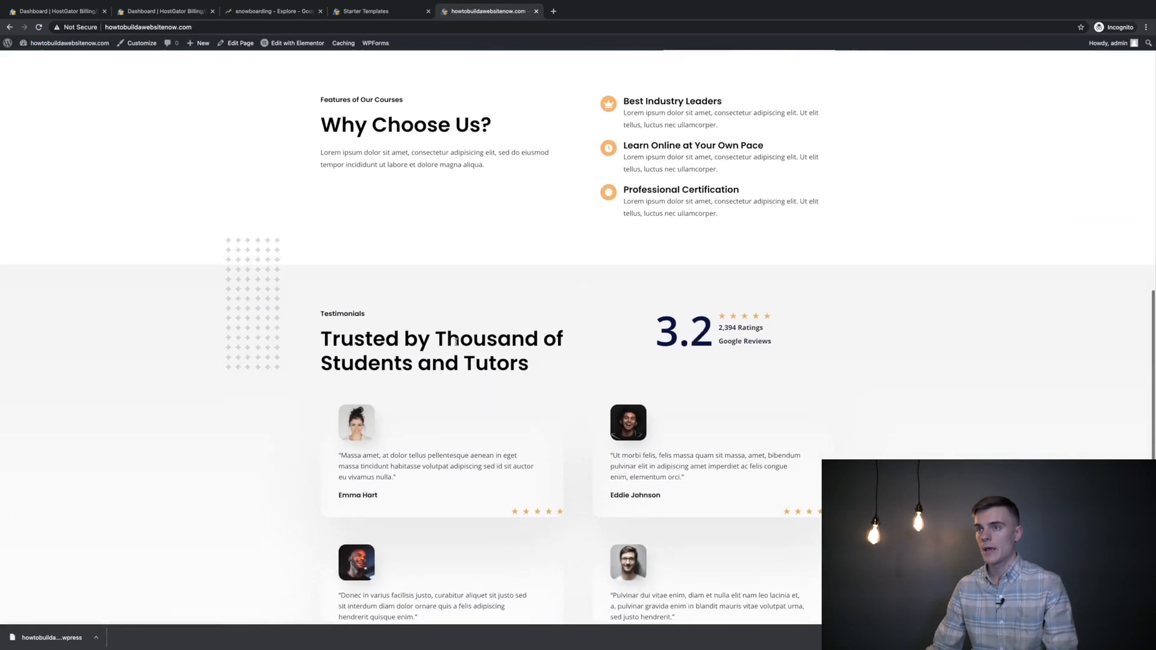
pyautogui.scroll(15, 456, 345)
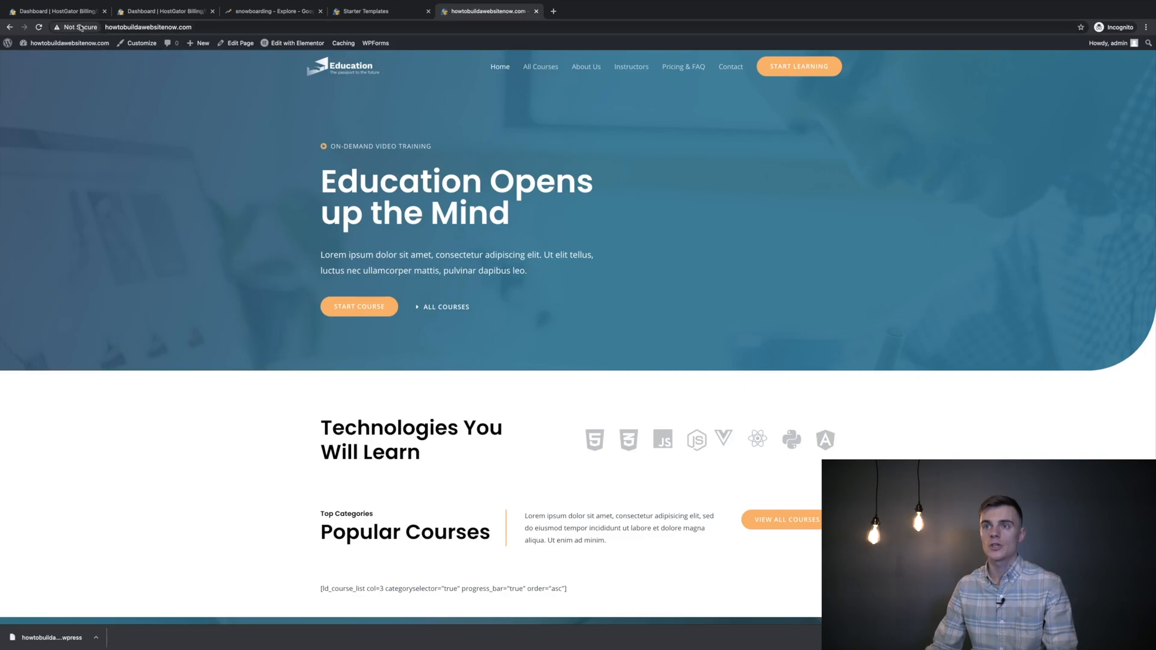
# - In General Settings, change the WordPress Address and Site Address from http to https
pyautogui.moveTo(61, 43)
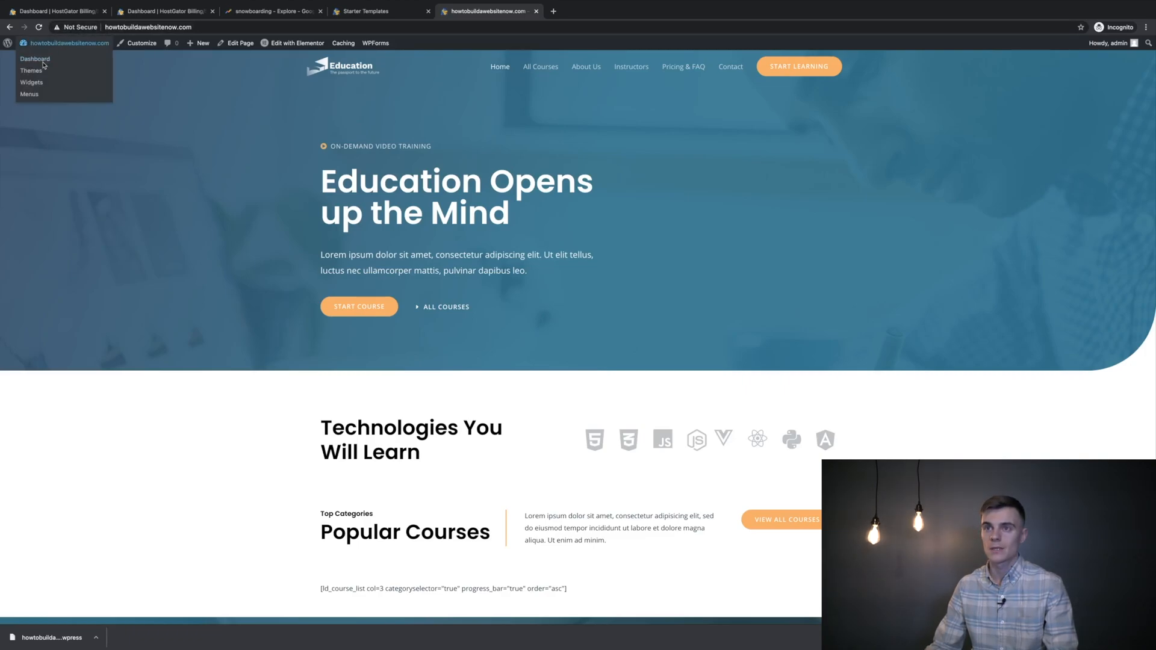
pyautogui.click(29, 94)
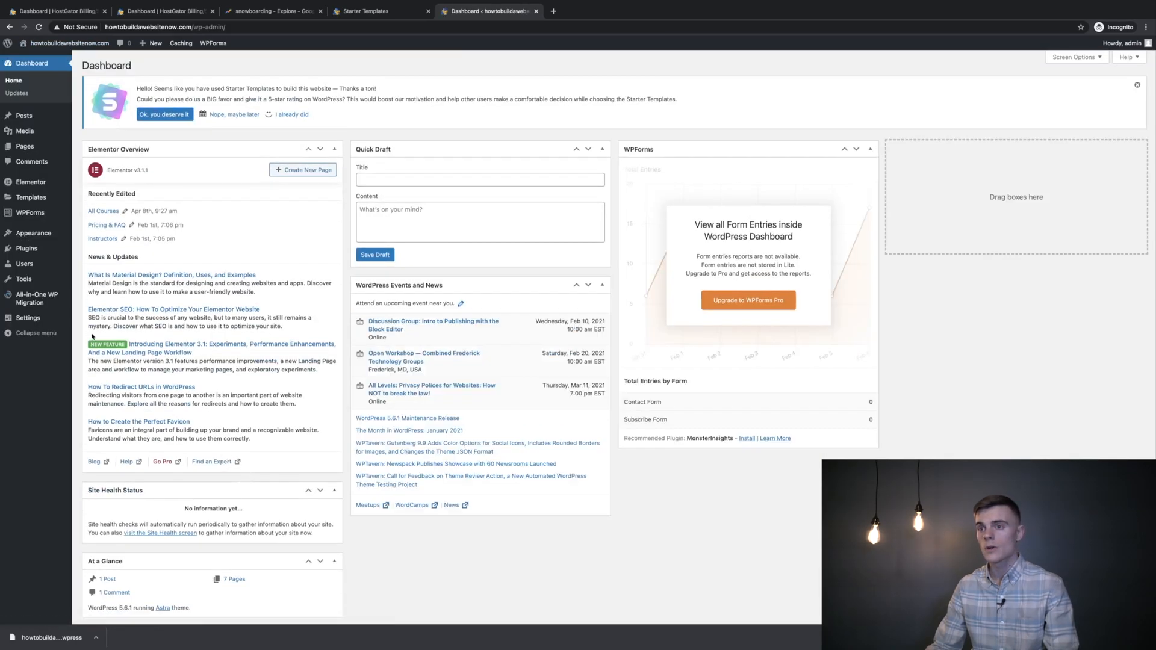
pyautogui.moveTo(60, 318)
pyautogui.click(85, 321)
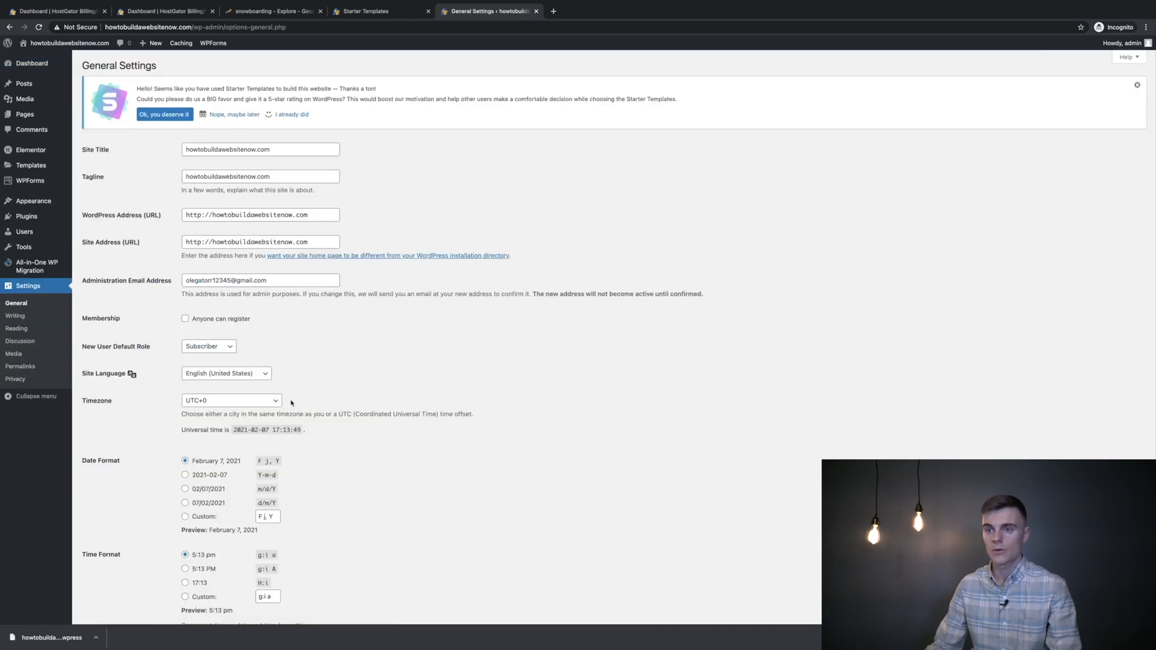
pyautogui.click(200, 215)
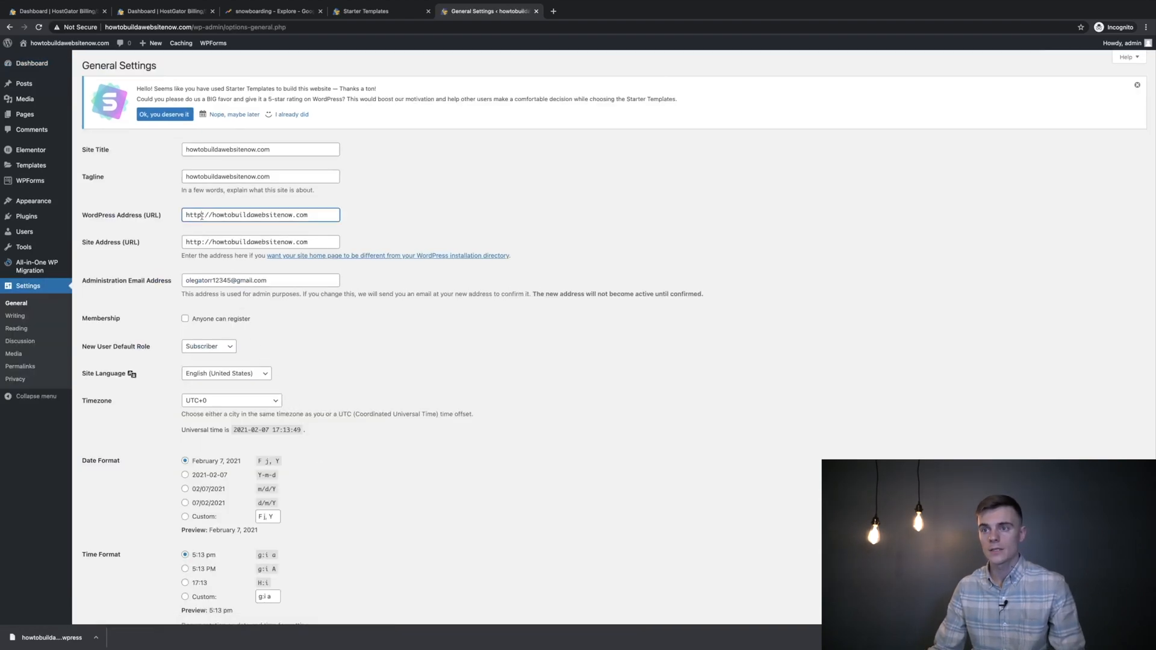
pyautogui.write('s')
pyautogui.click(202, 242)
pyautogui.write('s')
pyautogui.click(443, 356)
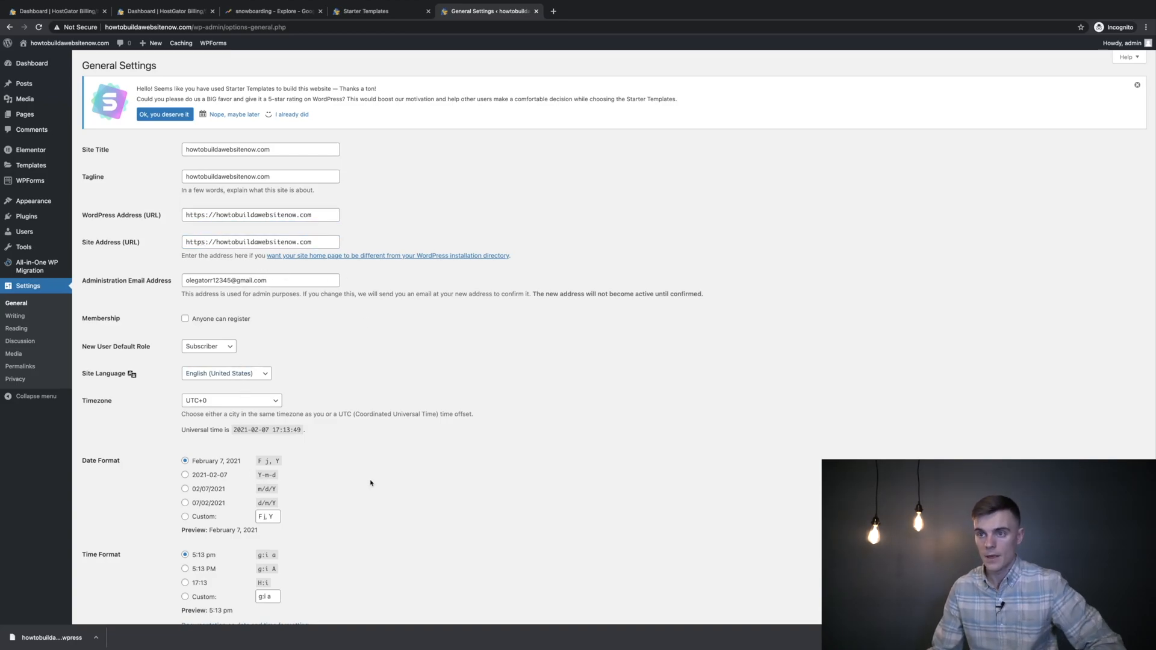
# - Save the general settings, confirm both addresses use https, then open Permalink Settings
pyautogui.scroll(-3, 371, 482)
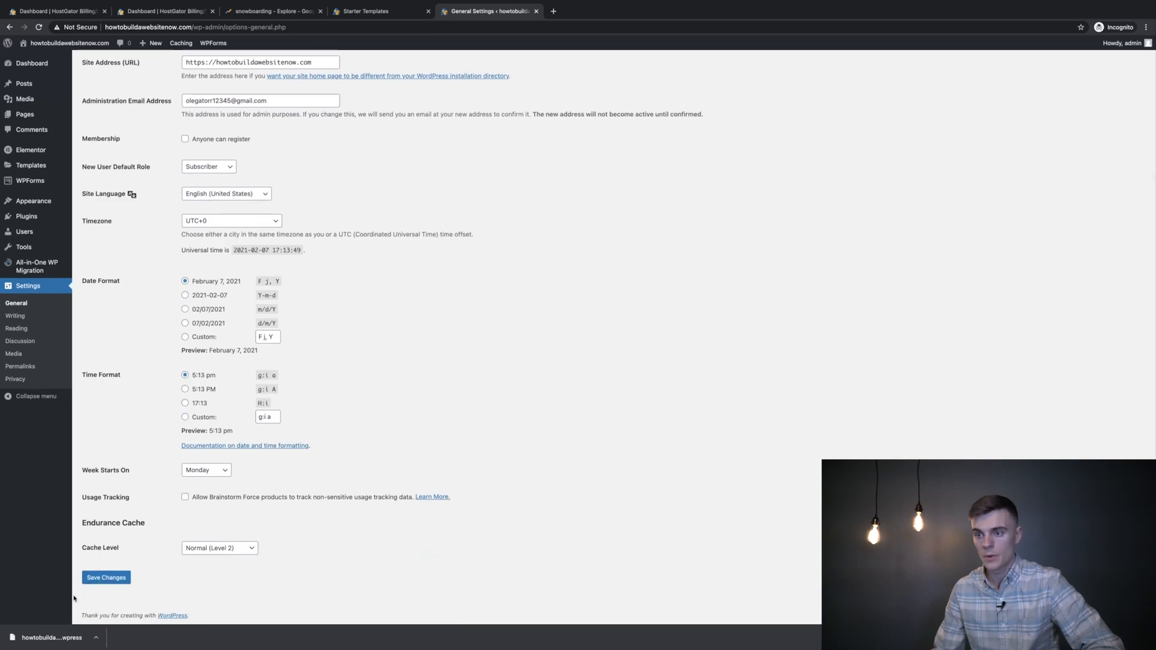
pyautogui.click(104, 578)
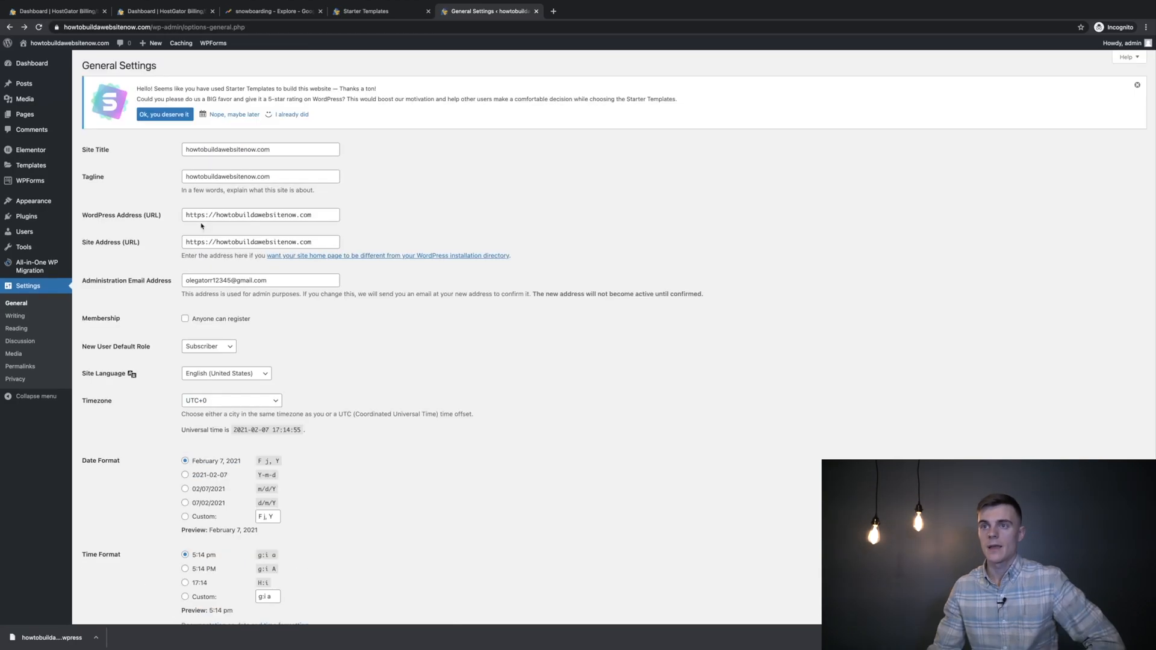
pyautogui.click(204, 215)
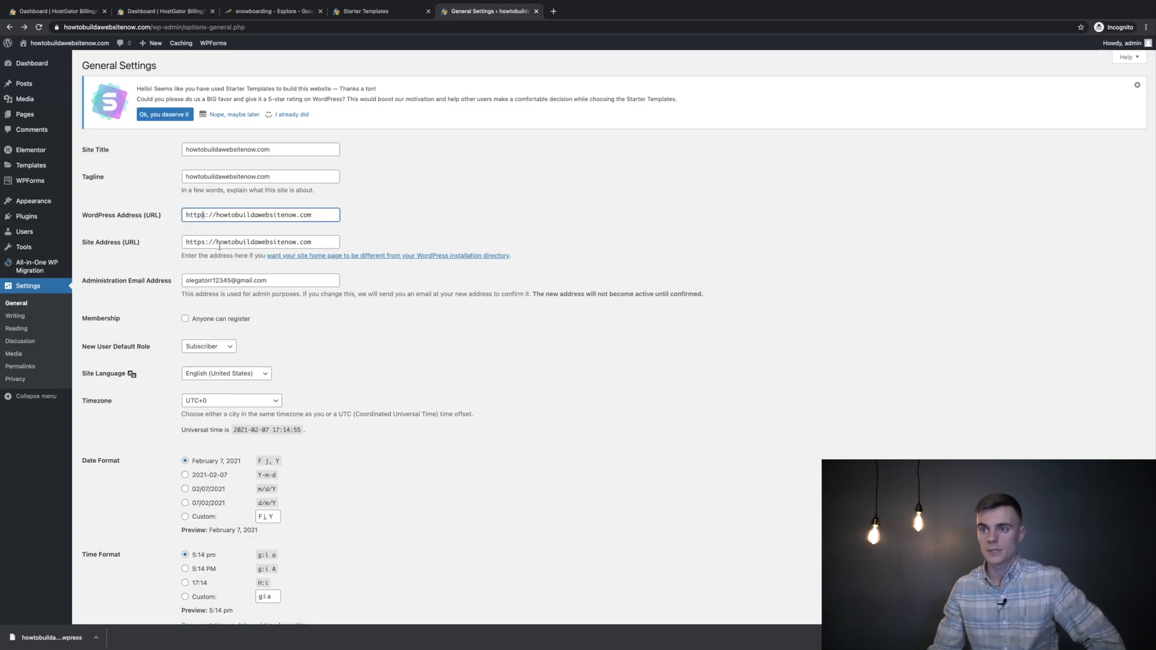
pyautogui.click(203, 242)
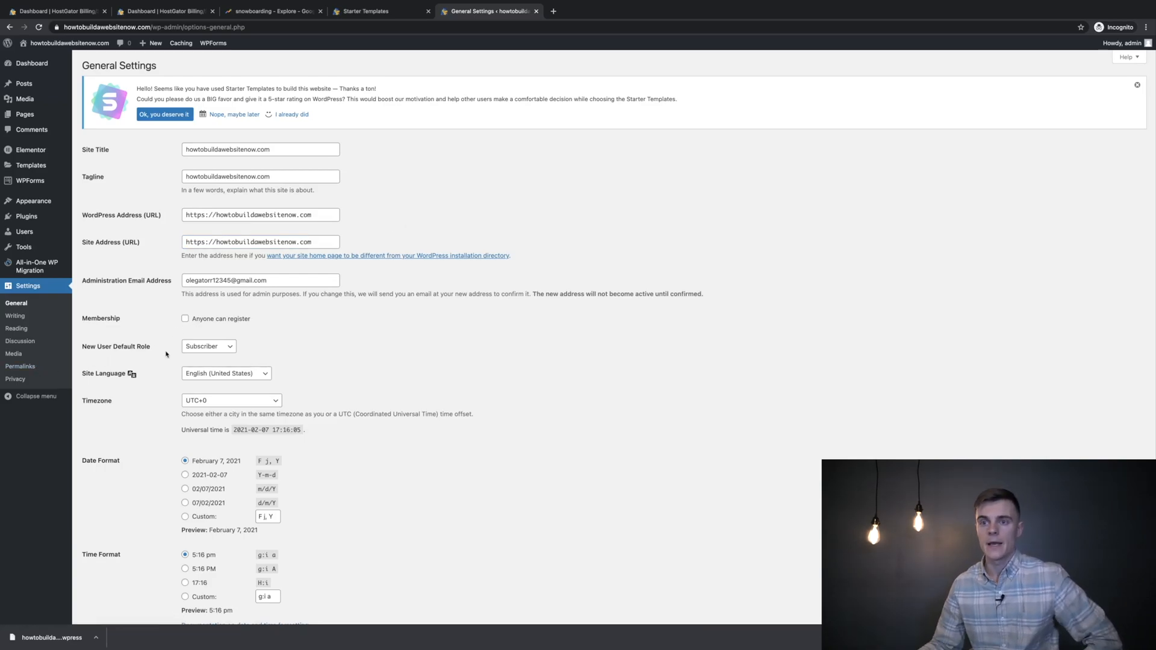
pyautogui.click(20, 366)
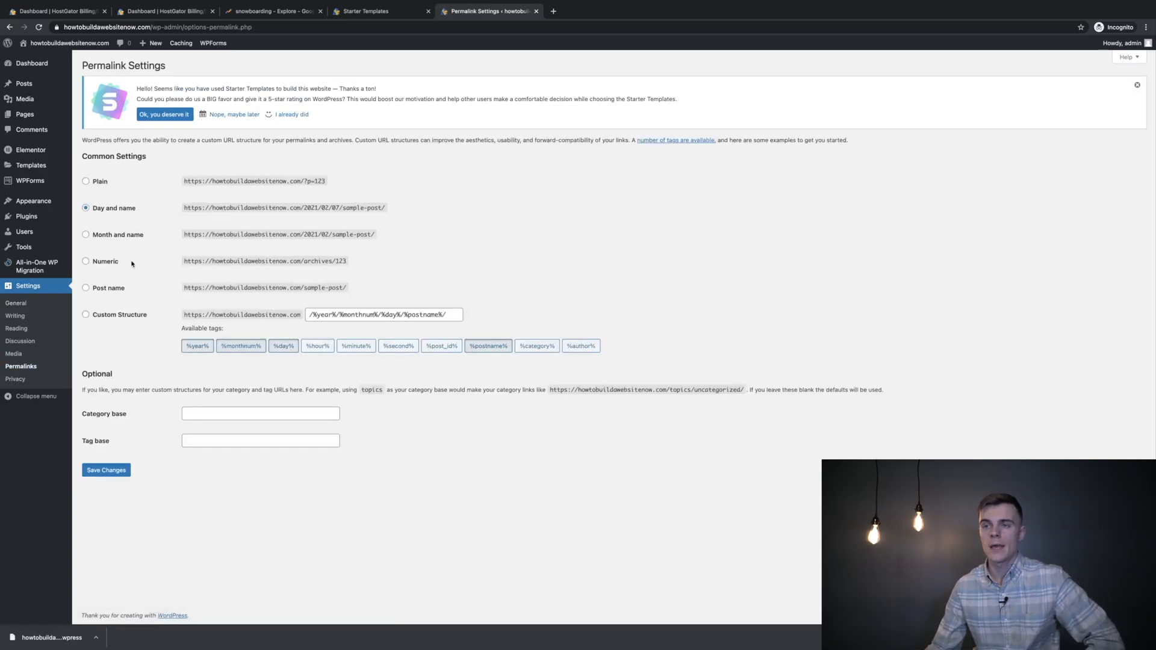
# - Switch permalinks from Day and name to Post name and save the change
pyautogui.click(85, 289)
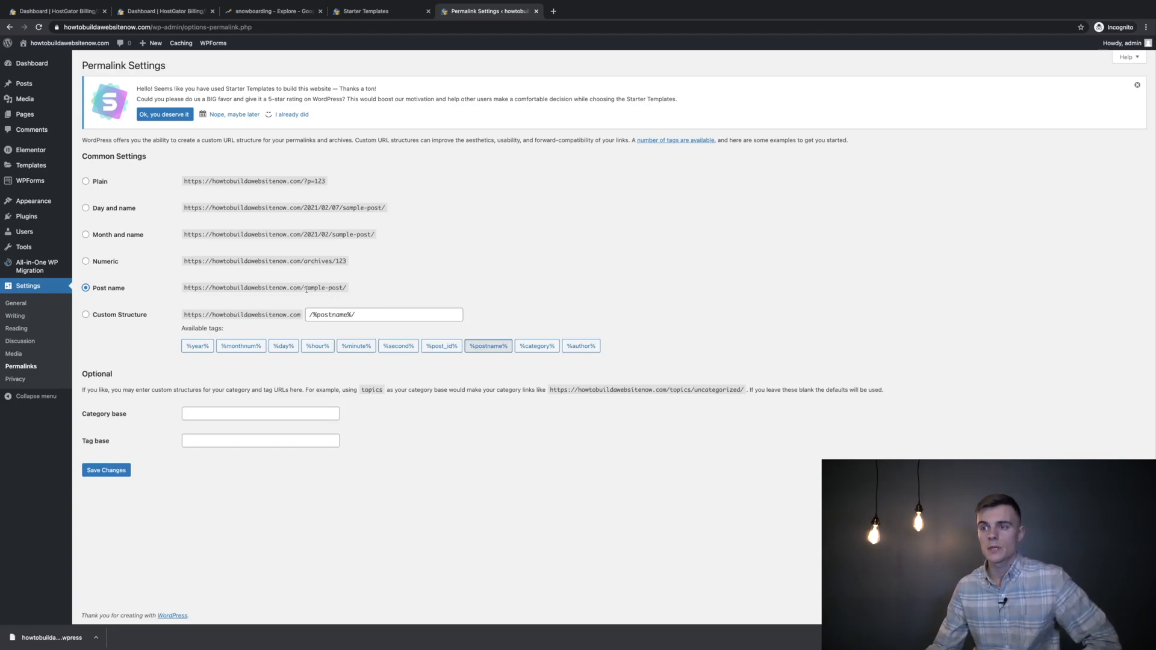
pyautogui.moveTo(304, 289); pyautogui.dragTo(341, 289)
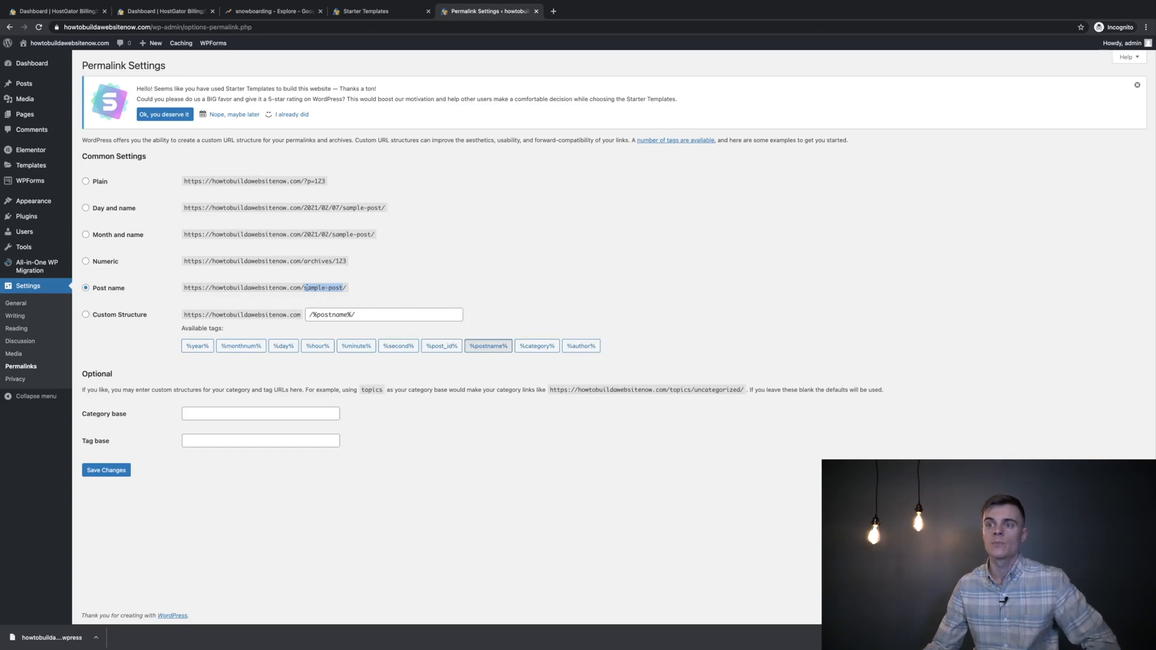
pyautogui.click(110, 475)
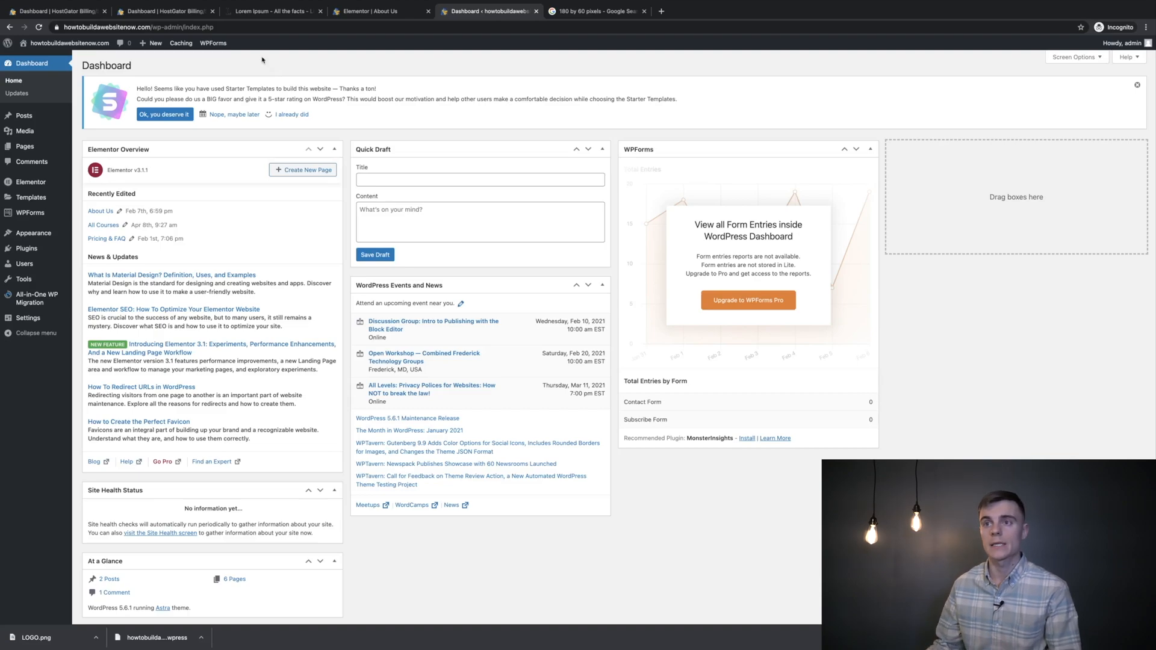
# - View the live home page showing the broken logo, then open Customize from the admin bar
pyautogui.click(53, 63)
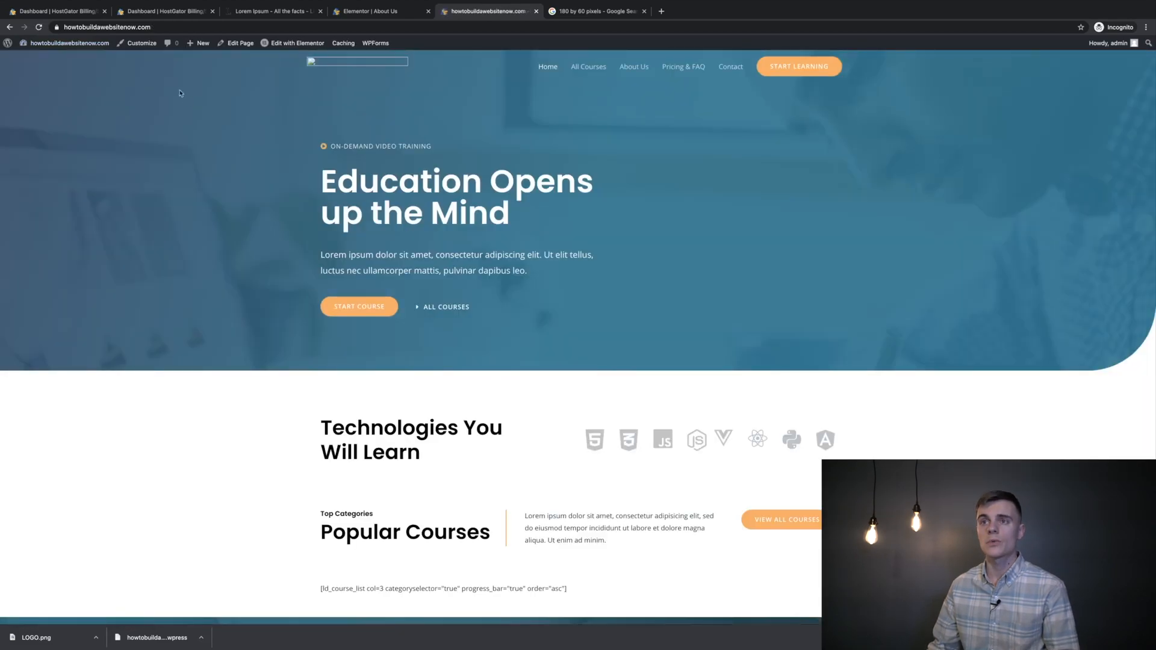
pyautogui.click(145, 45)
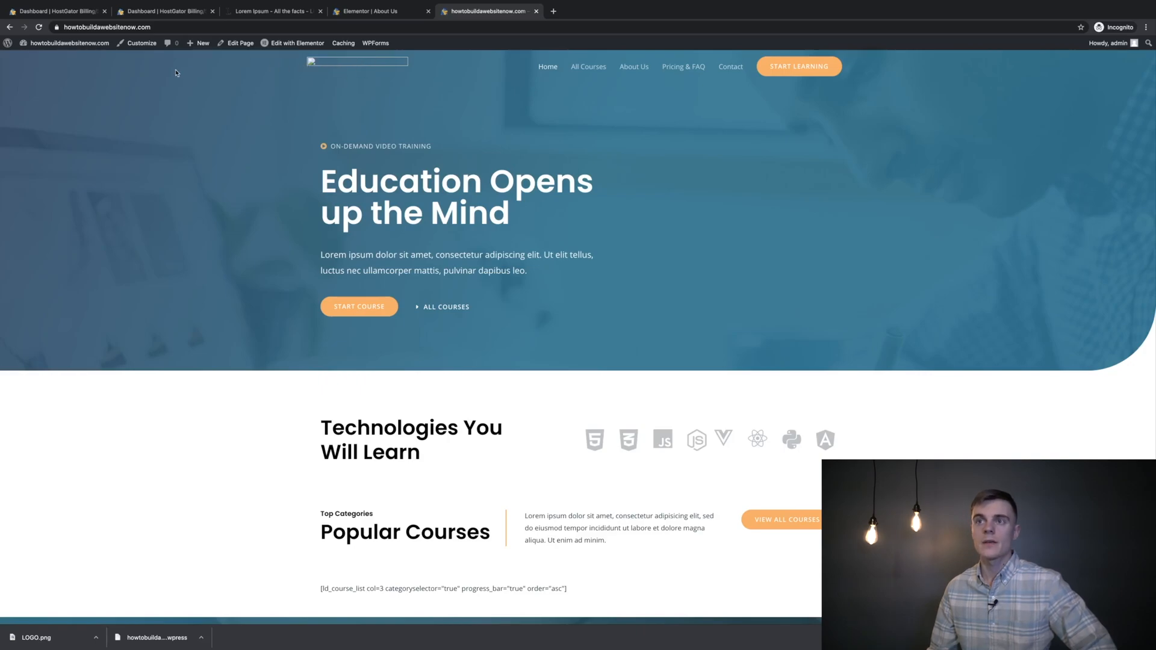
pyautogui.click(148, 46)
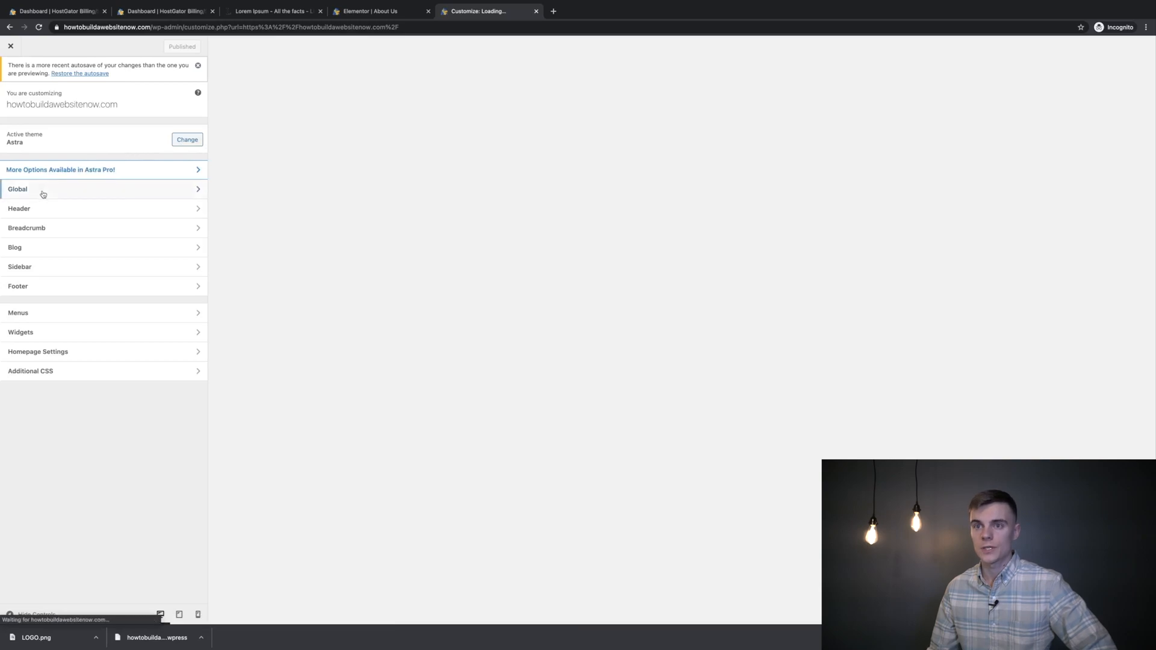
# - Under Site Identity, replace the broken Retina Logo with LOGO-1.png and publish
pyautogui.click(42, 208)
pyautogui.click(46, 135)
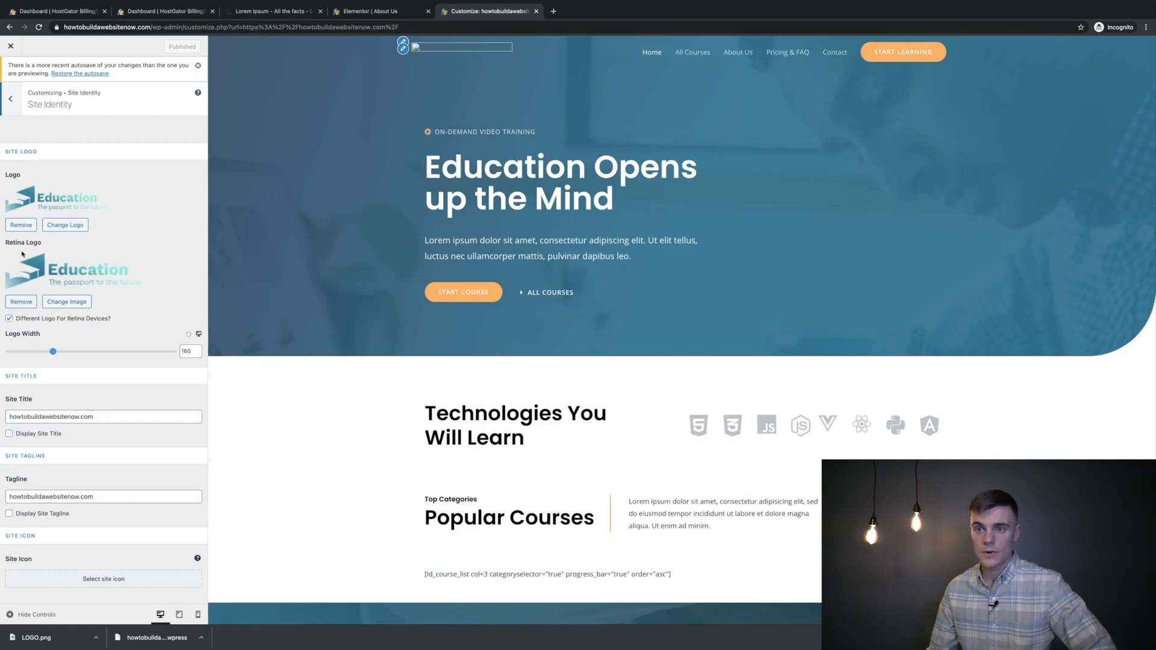
pyautogui.click(21, 301)
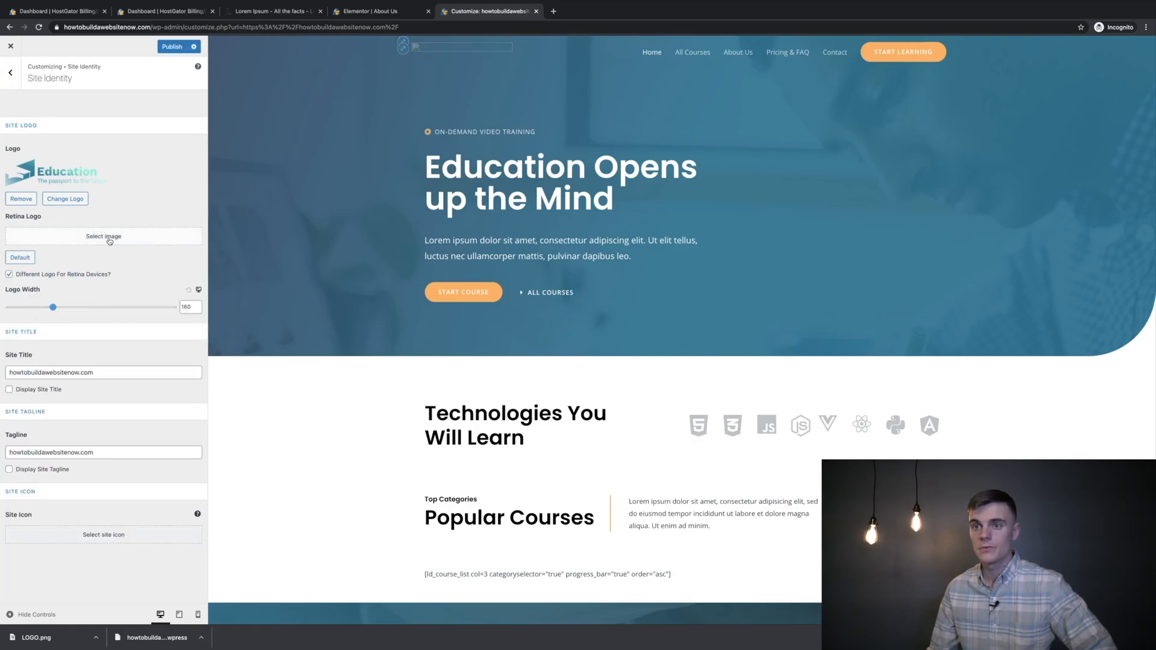
pyautogui.click(110, 239)
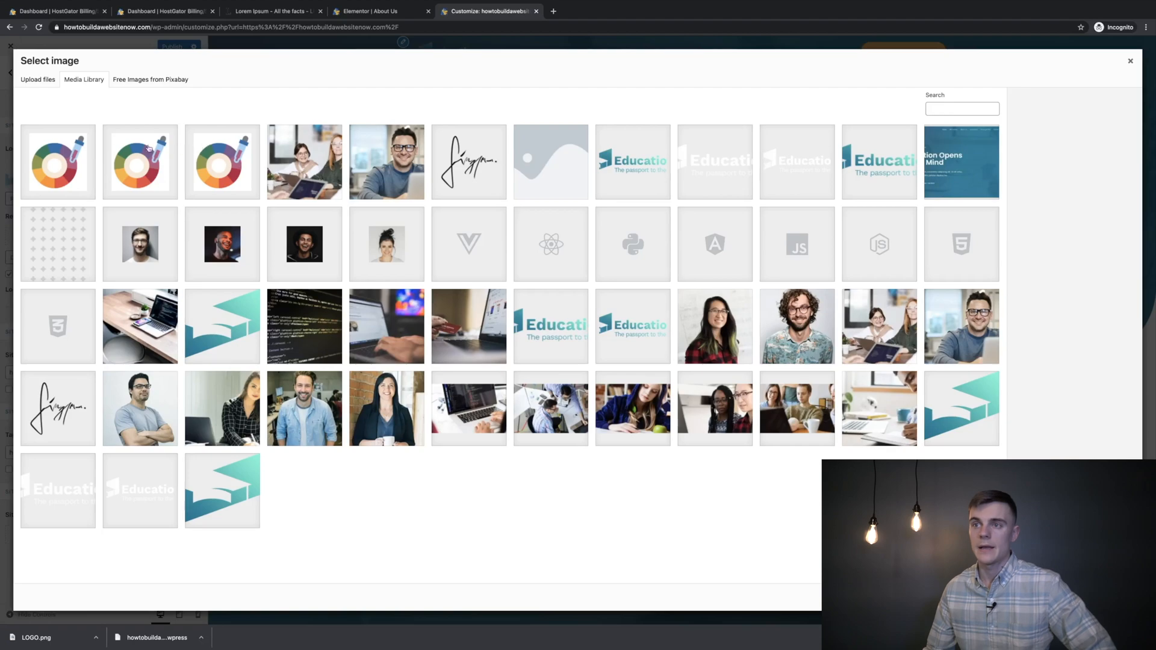
pyautogui.click(229, 169)
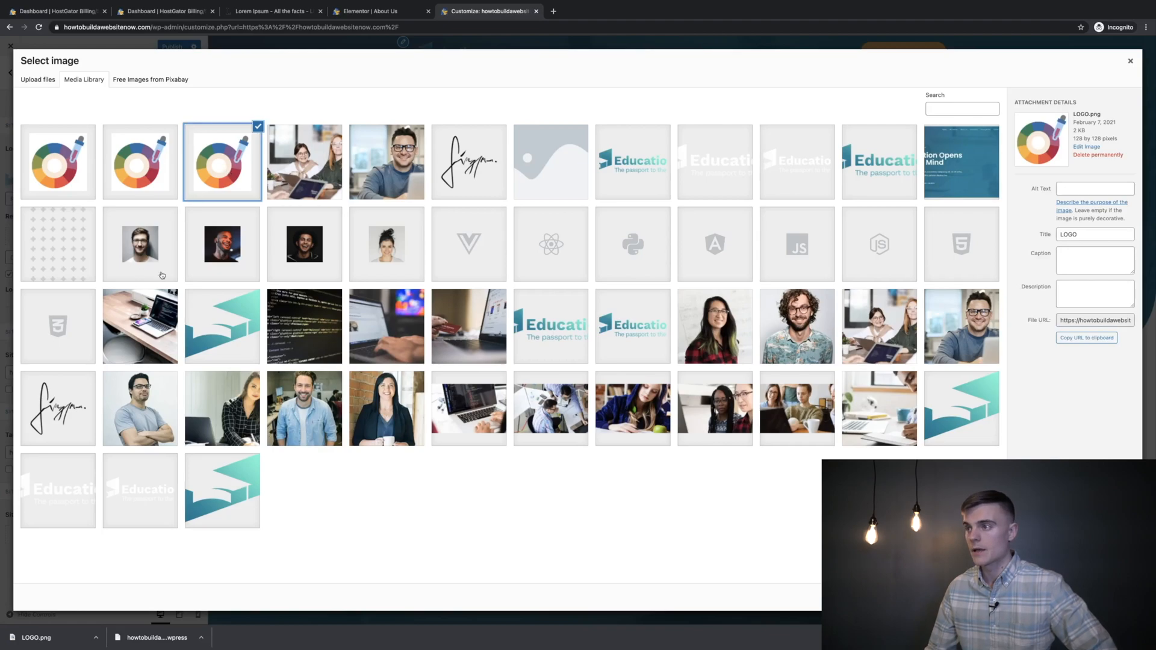
pyautogui.click(772, 264)
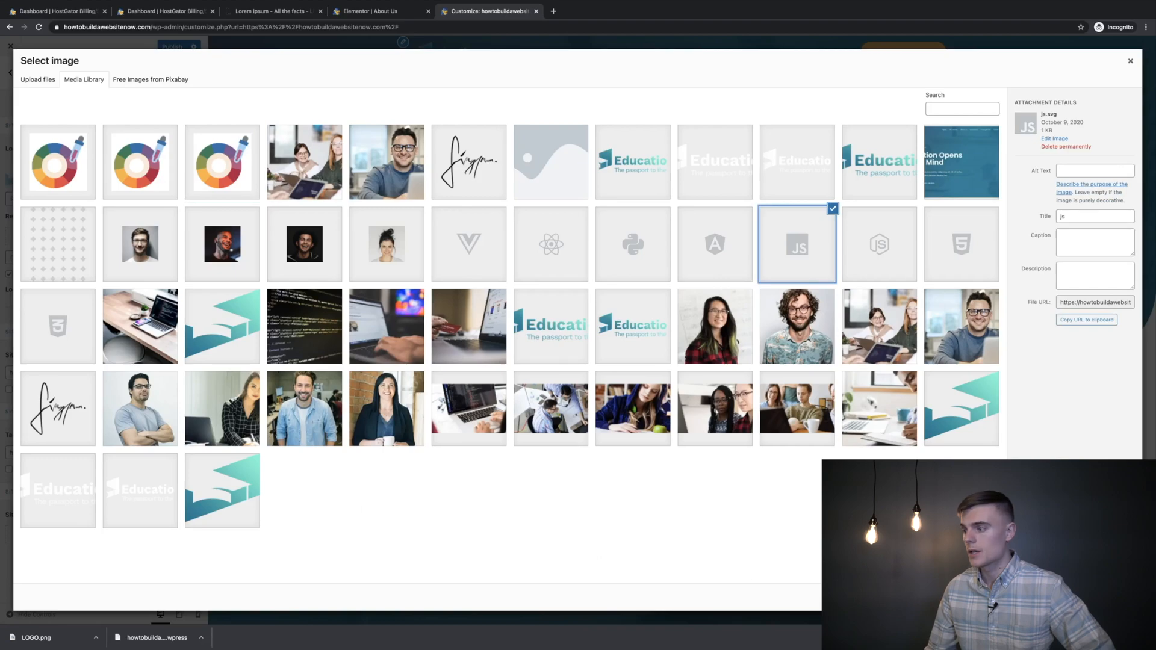
pyautogui.click(140, 185)
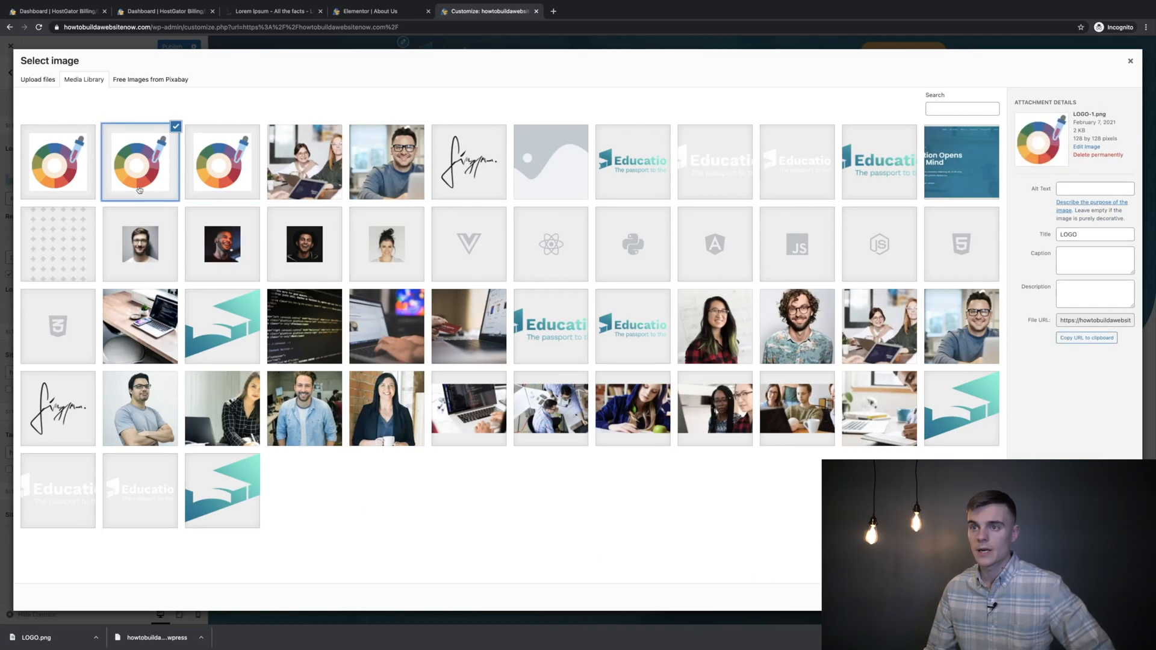
pyautogui.click(1108, 598)
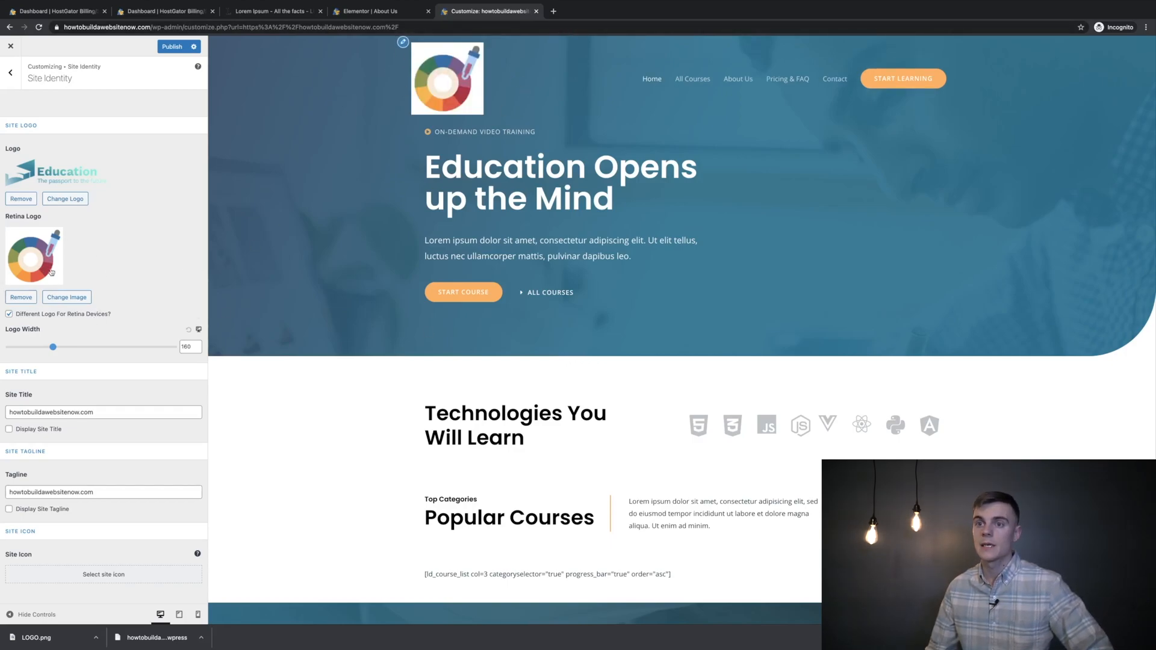
pyautogui.click(175, 47)
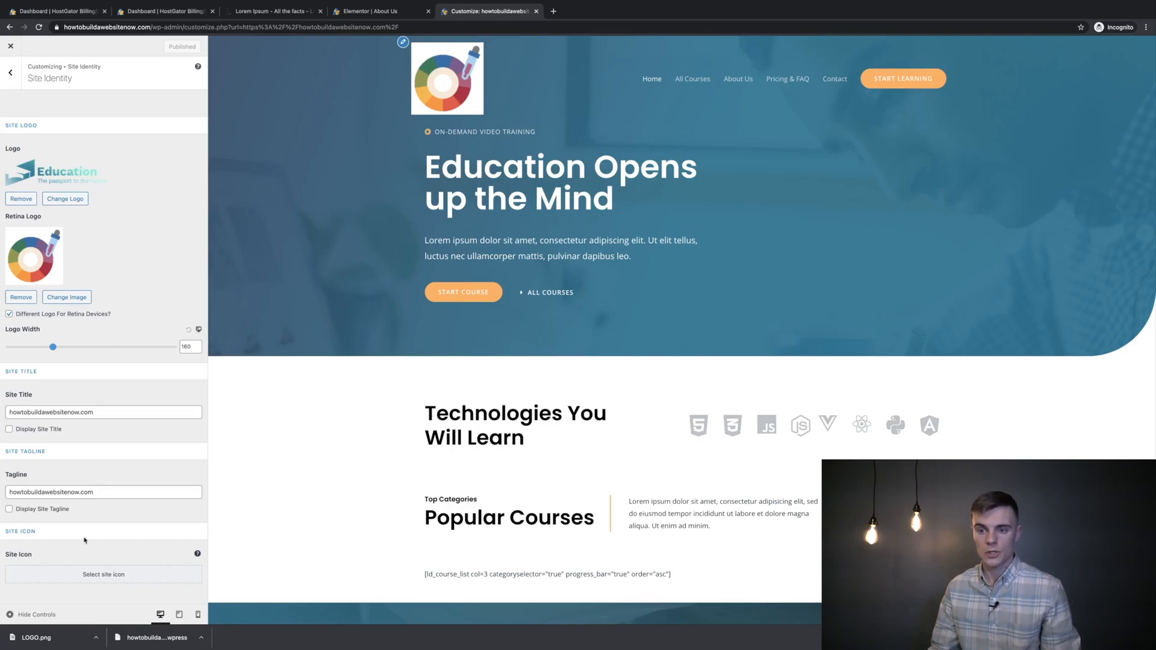
# - Browse the Media Library for a site icon, selecting then deselecting the colour-wheel image
pyautogui.click(89, 576)
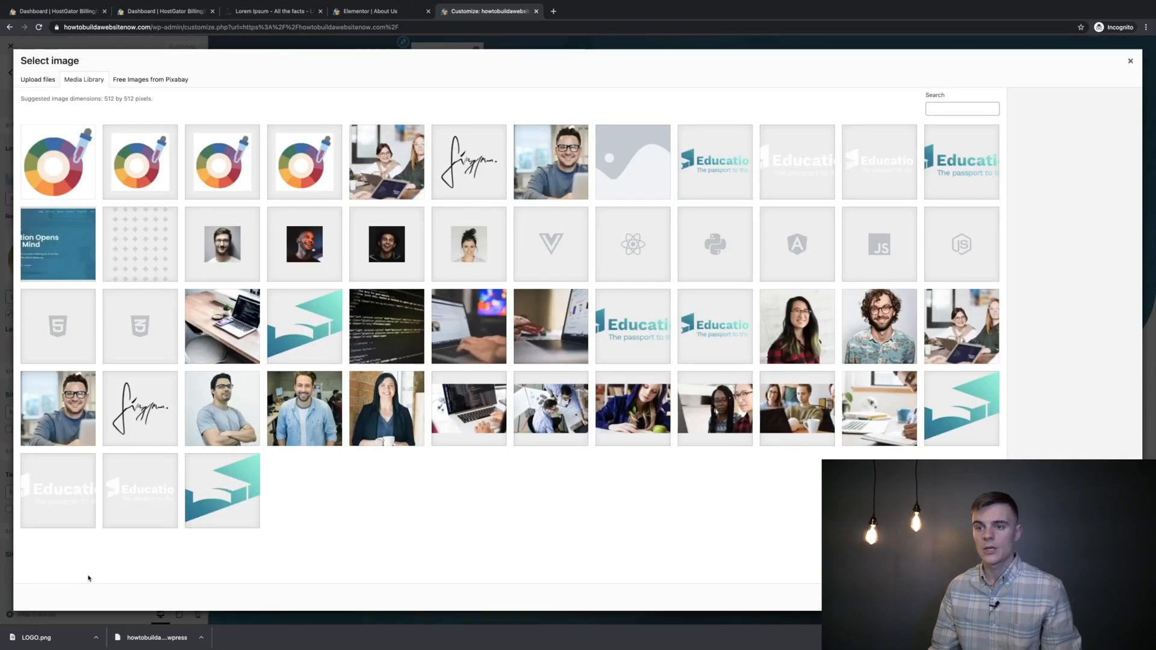
pyautogui.click(83, 185)
pyautogui.click(1117, 597)
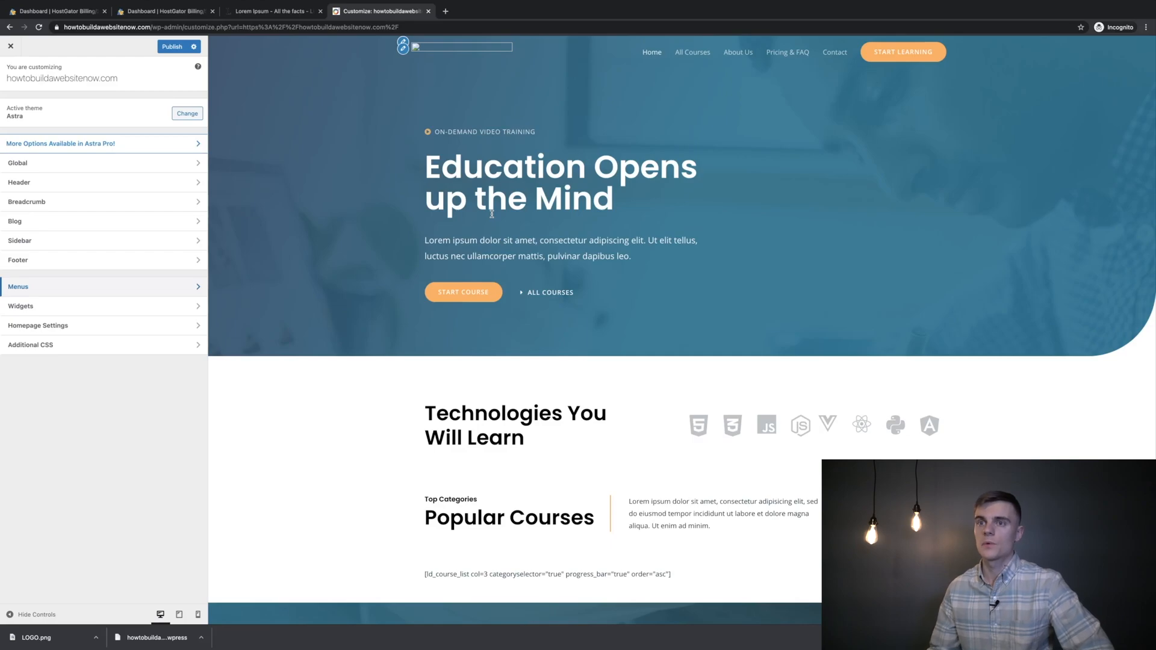
# - Reorder the Primary Menu items, moving Pricing & FAQ and About Us below Contact at top level
pyautogui.click(49, 288)
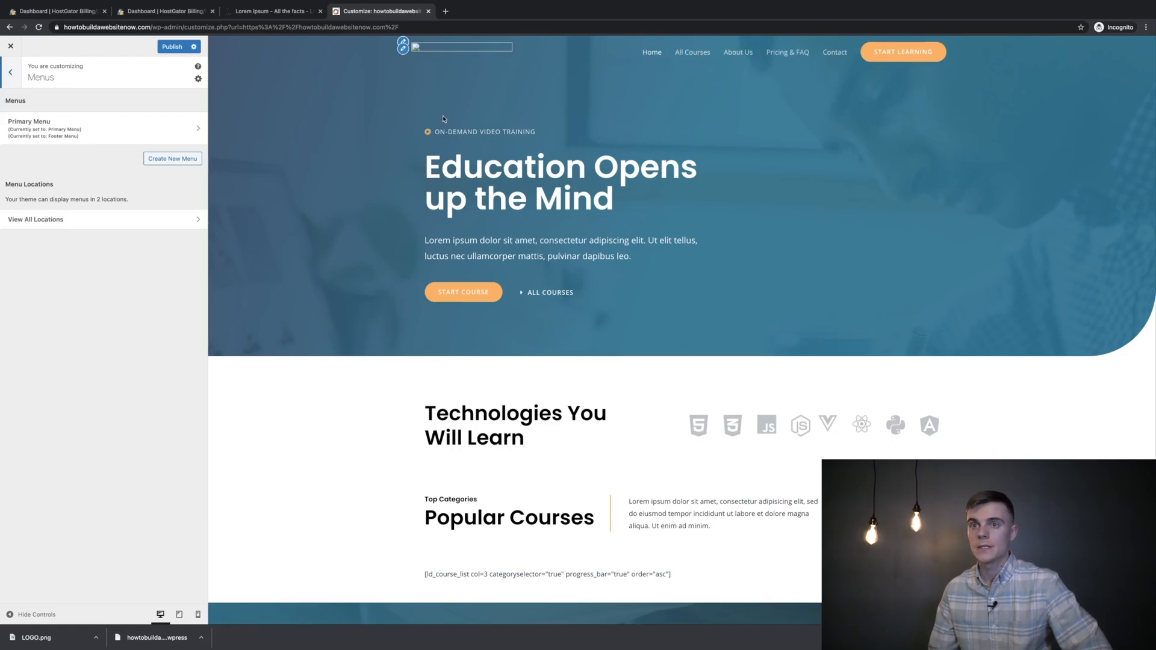
pyautogui.click(44, 128)
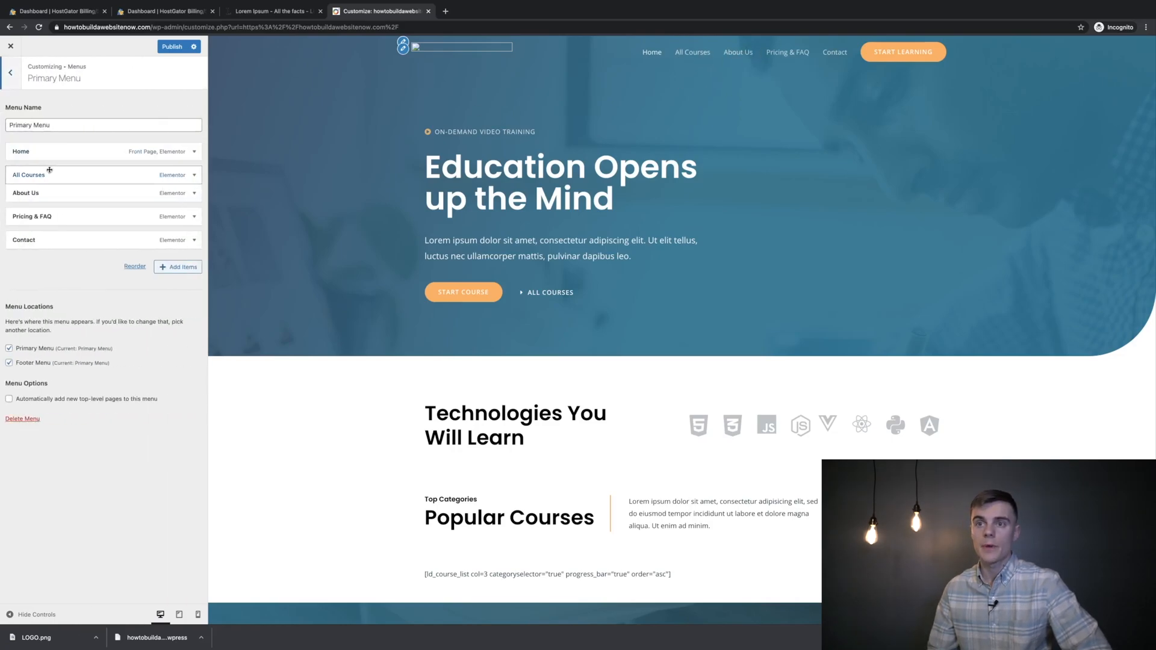
pyautogui.moveTo(46, 219); pyautogui.dragTo(46, 188)
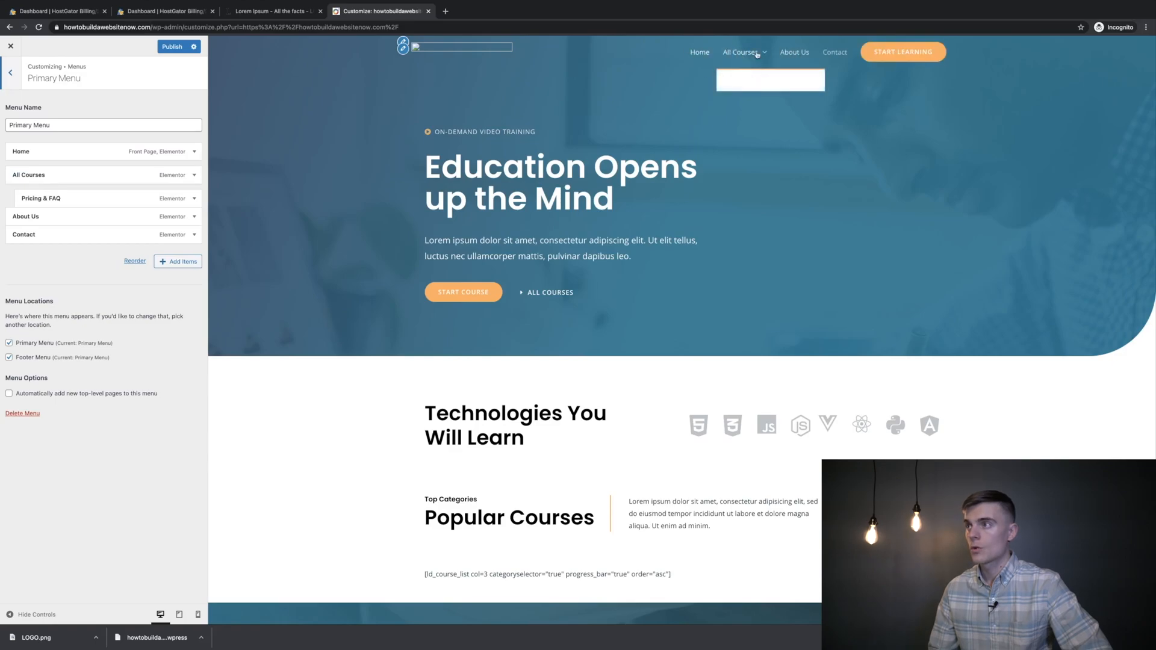
pyautogui.moveTo(66, 214)
pyautogui.mouseDown()
pyautogui.moveTo(64, 199)
pyautogui.moveTo(64, 215)
pyautogui.moveTo(75, 213)
pyautogui.mouseUp()
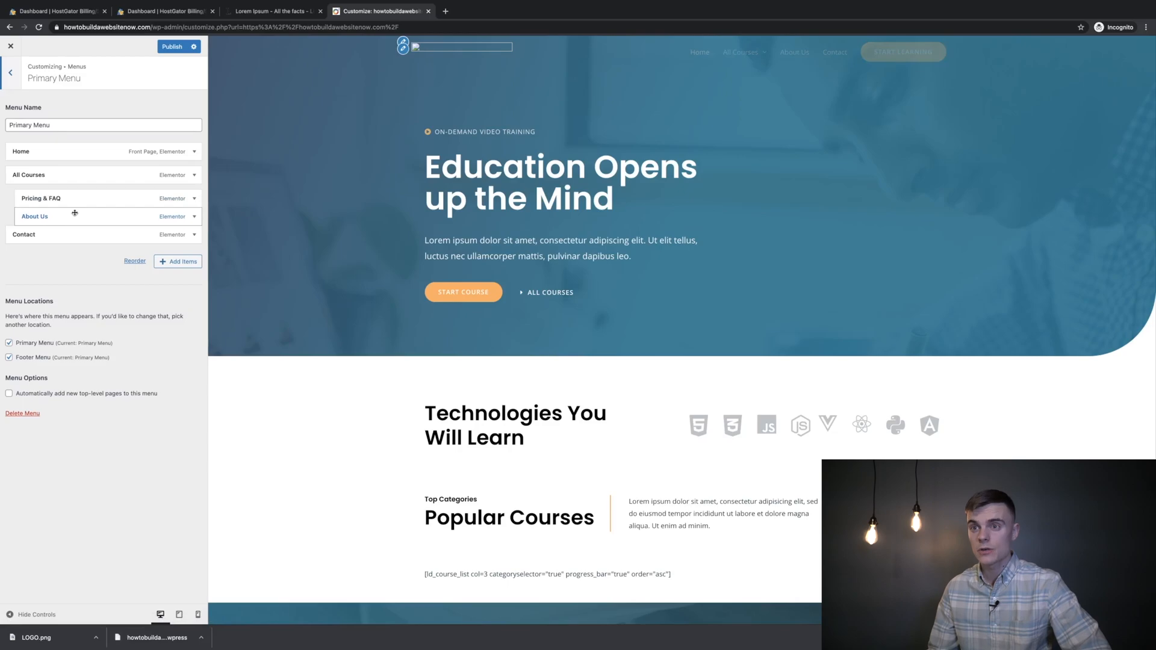
pyautogui.moveTo(799, 56)
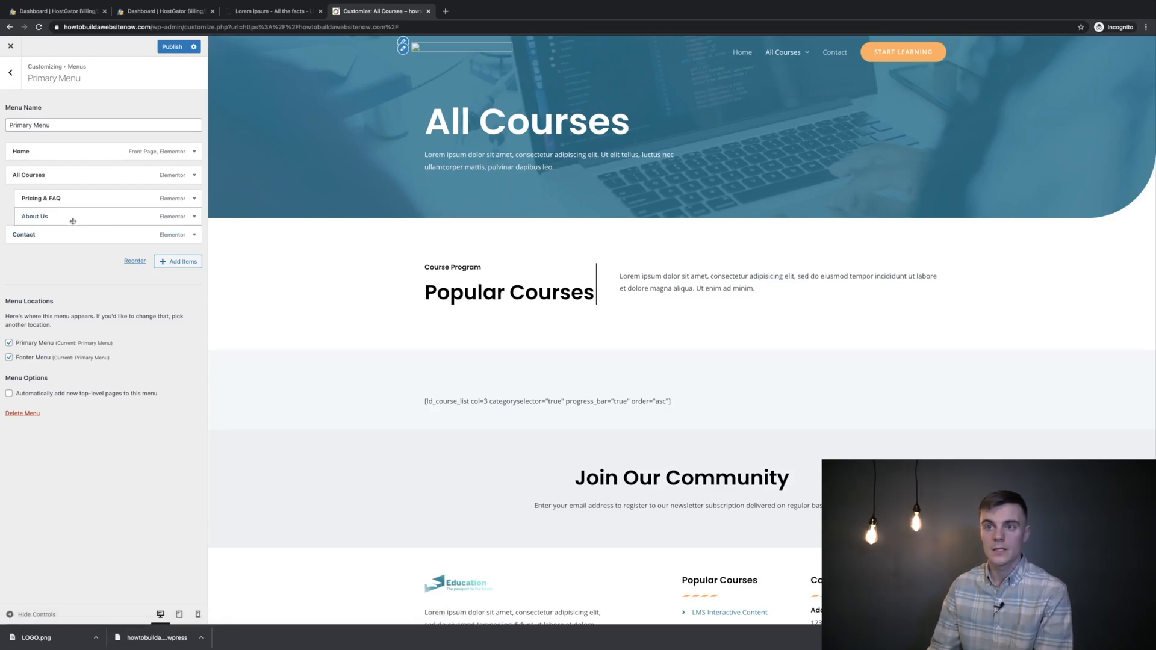
pyautogui.moveTo(52, 199); pyautogui.dragTo(37, 276)
pyautogui.moveTo(47, 196); pyautogui.dragTo(57, 235)
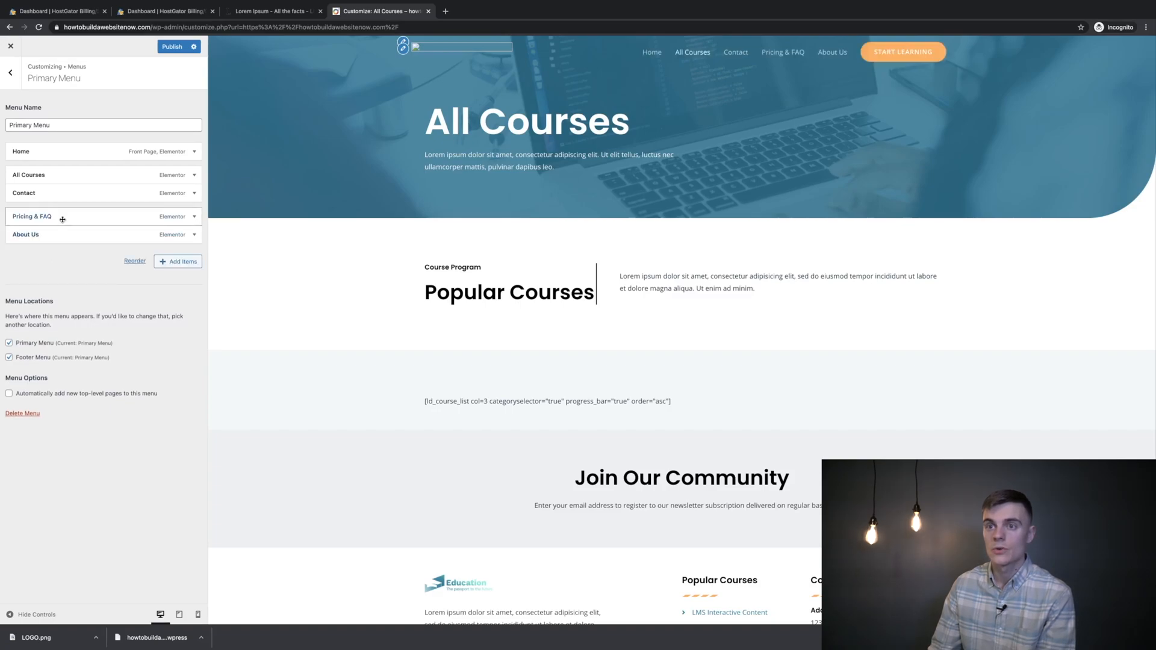
pyautogui.moveTo(49, 233); pyautogui.dragTo(48, 262)
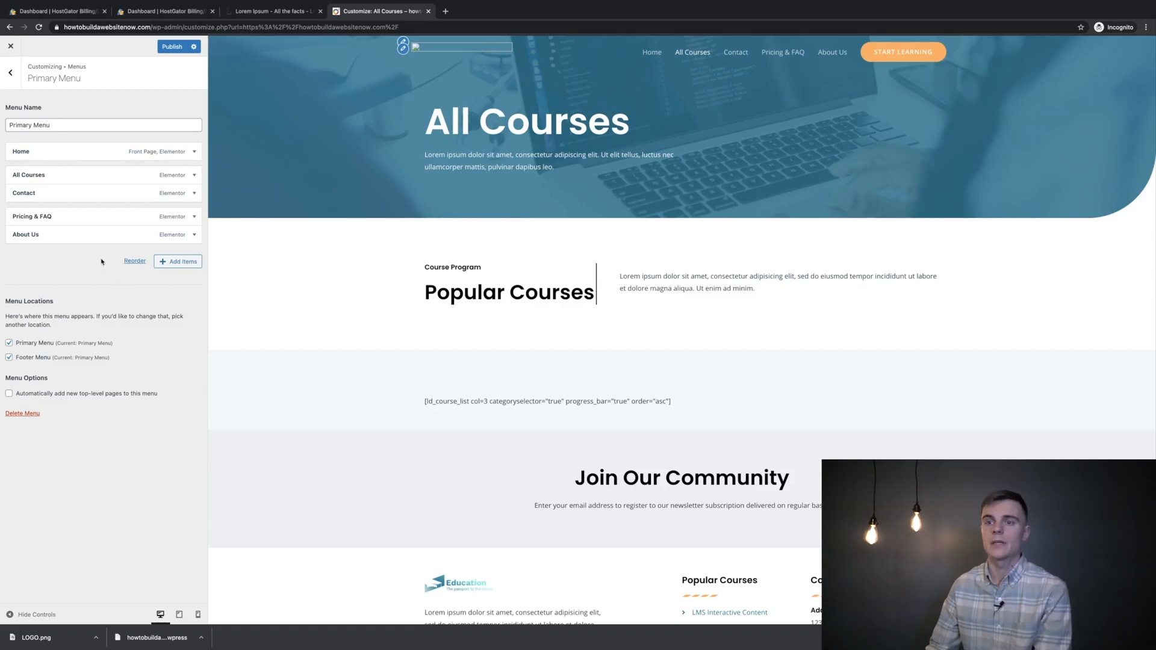
# - Rename the All Courses menu item to 'All platforms' and publish the menu changes
pyautogui.click(190, 177)
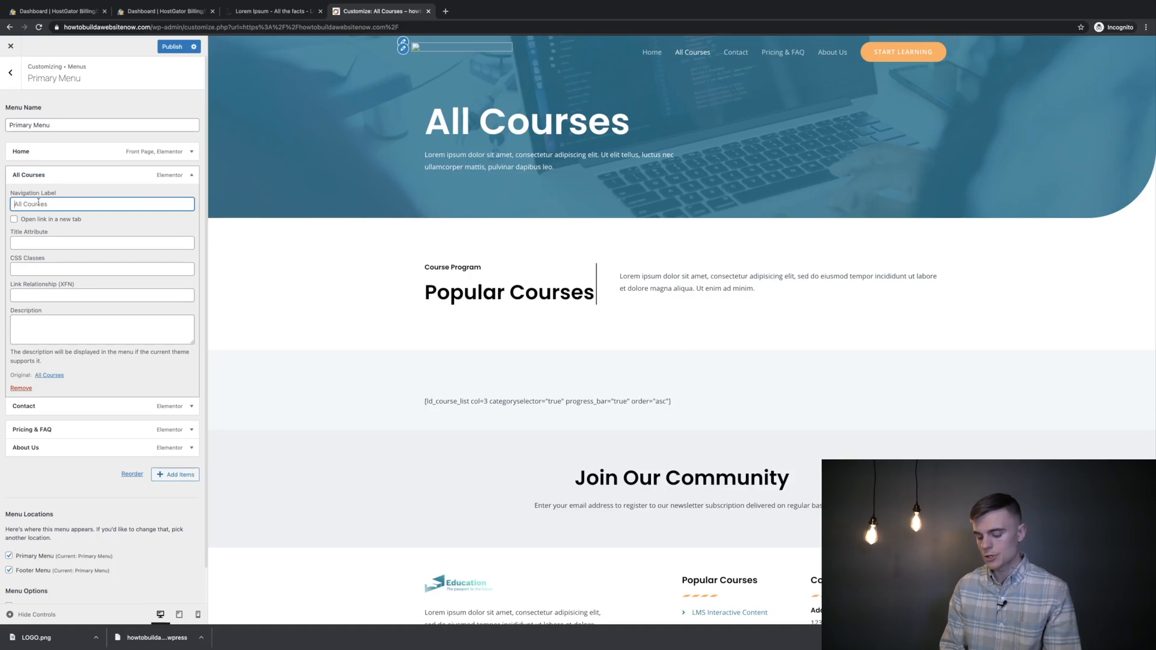
pyautogui.press('BackSpace')
pyautogui.press('BackSpace')
pyautogui.press('BackSpace')
pyautogui.press('BackSpace')
pyautogui.press('BackSpace')
pyautogui.press('BackSpace')
pyautogui.press('BackSpace')
pyautogui.press('BackSpace')
pyautogui.press('BackSpace')
pyautogui.write('l platforms')
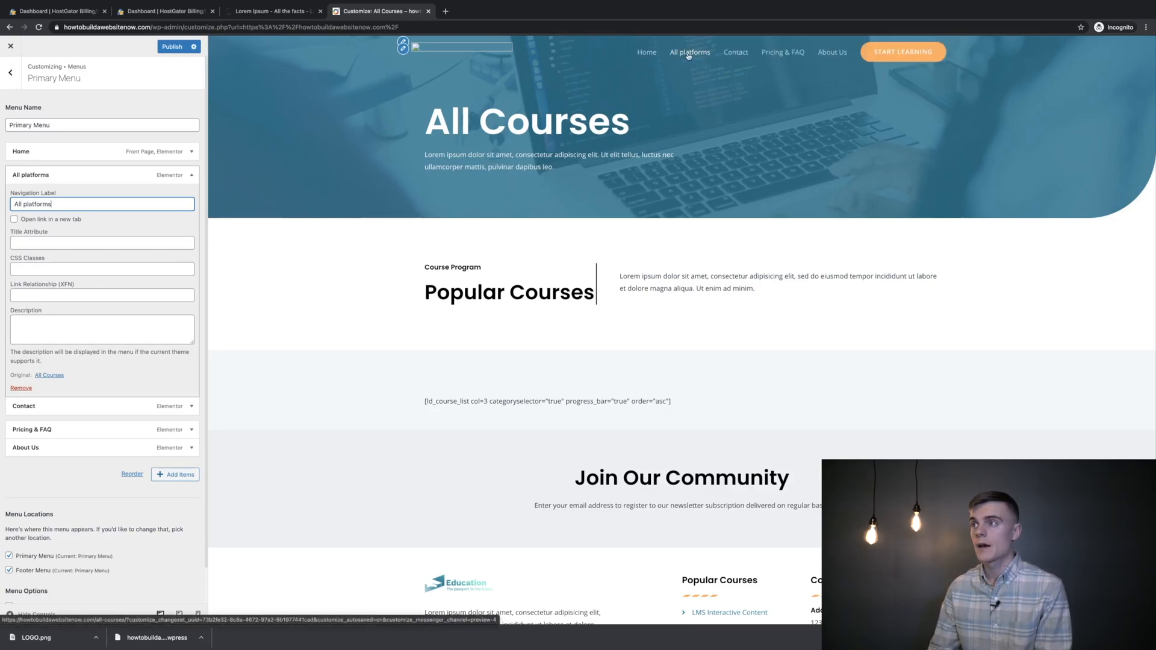
pyautogui.click(164, 48)
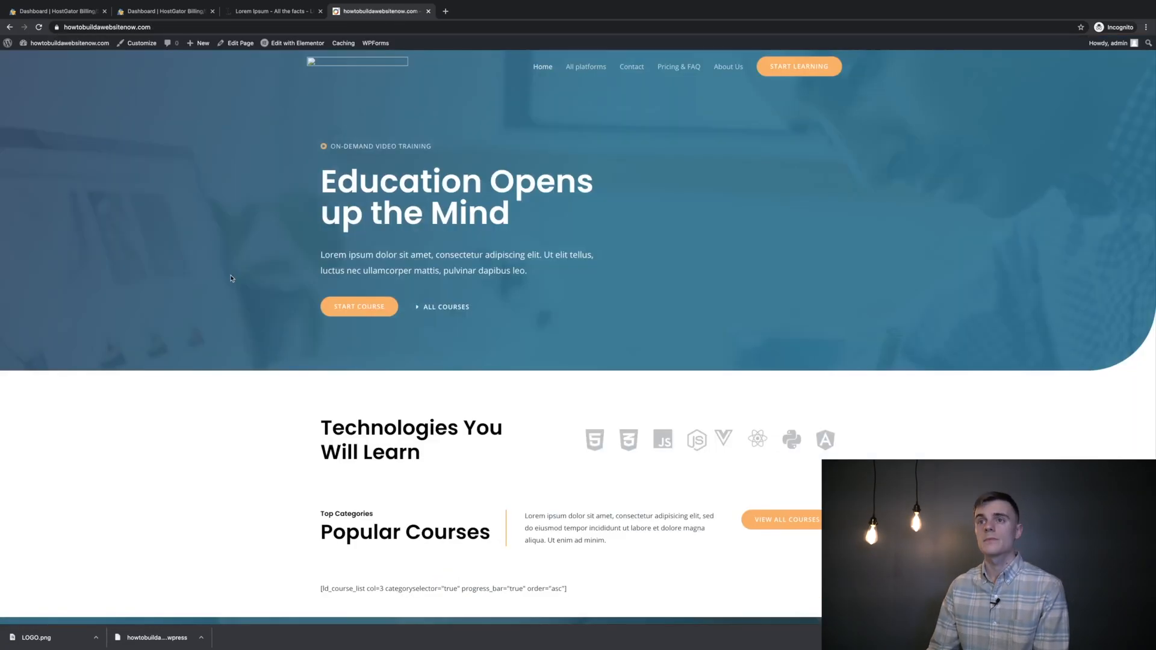
# - Preview the homepage in the Customizer at tablet size, then at mobile size
pyautogui.click(142, 42)
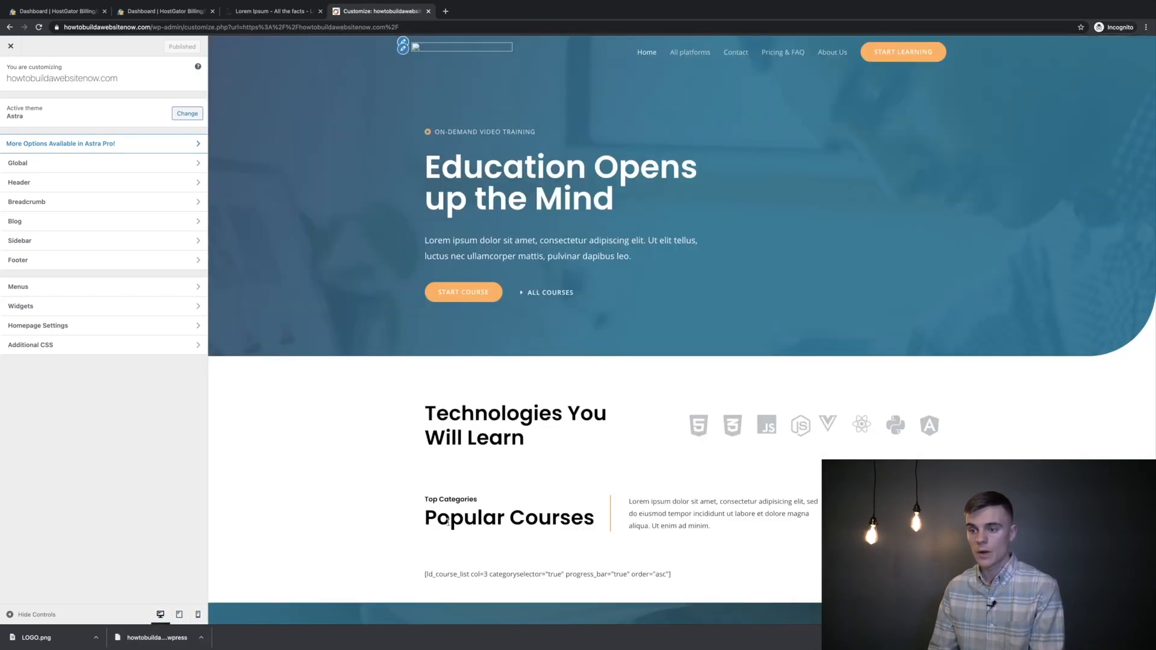
pyautogui.click(179, 614)
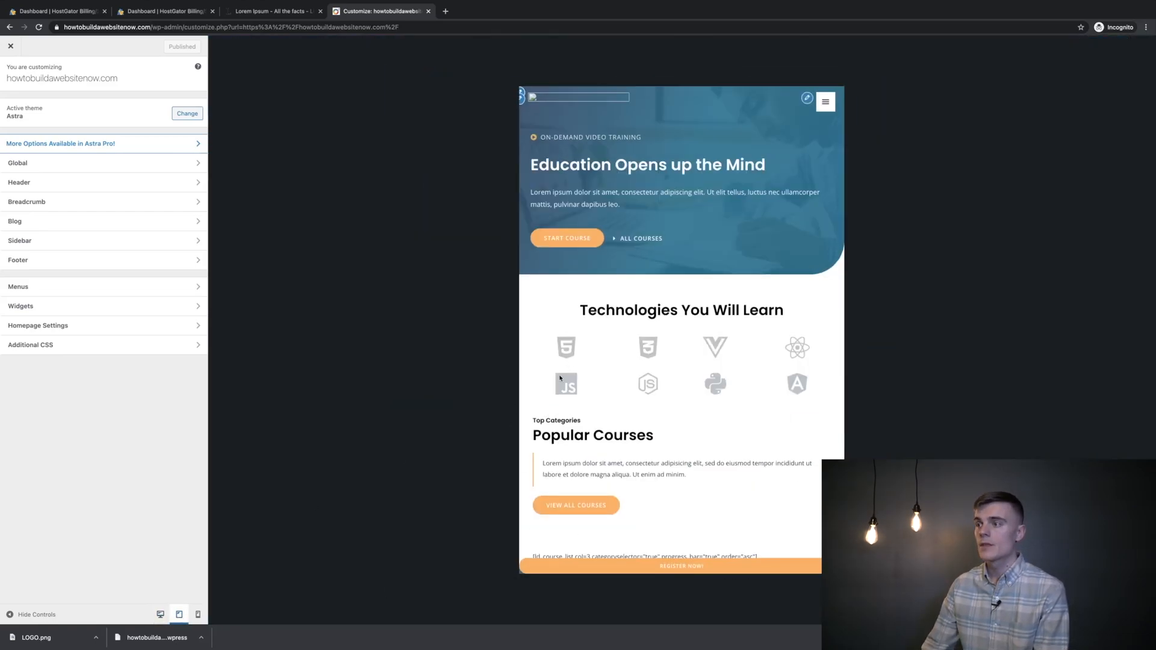
pyautogui.scroll(-15, 561, 378)
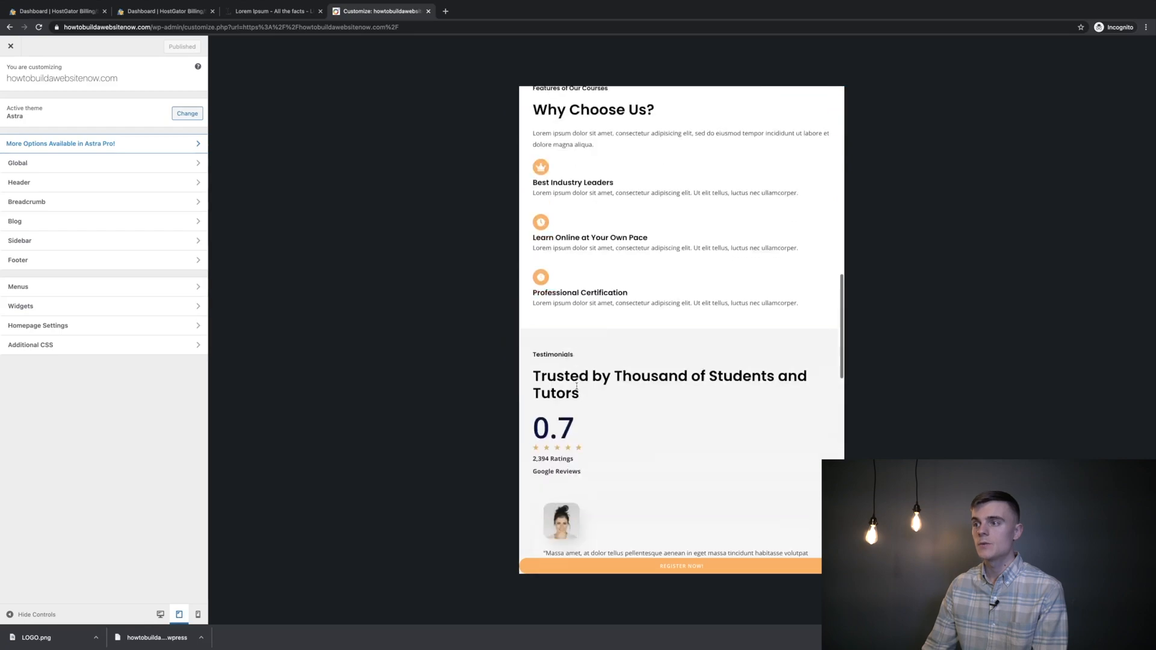
pyautogui.scroll(-15, 576, 386)
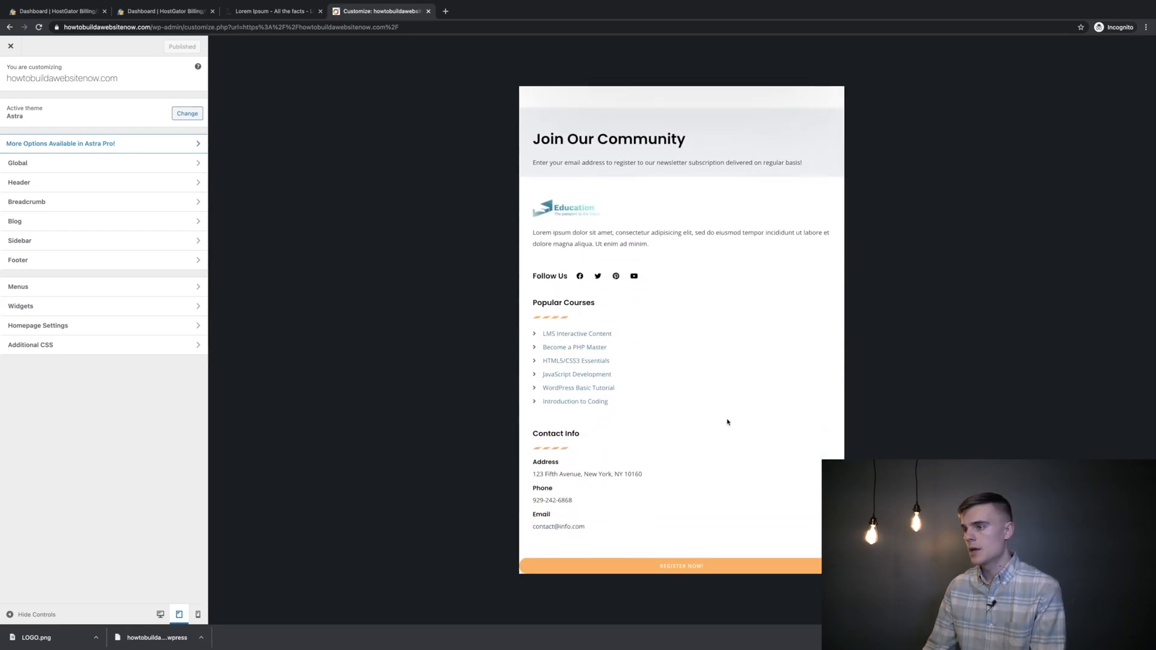
pyautogui.scroll(-1, 722, 422)
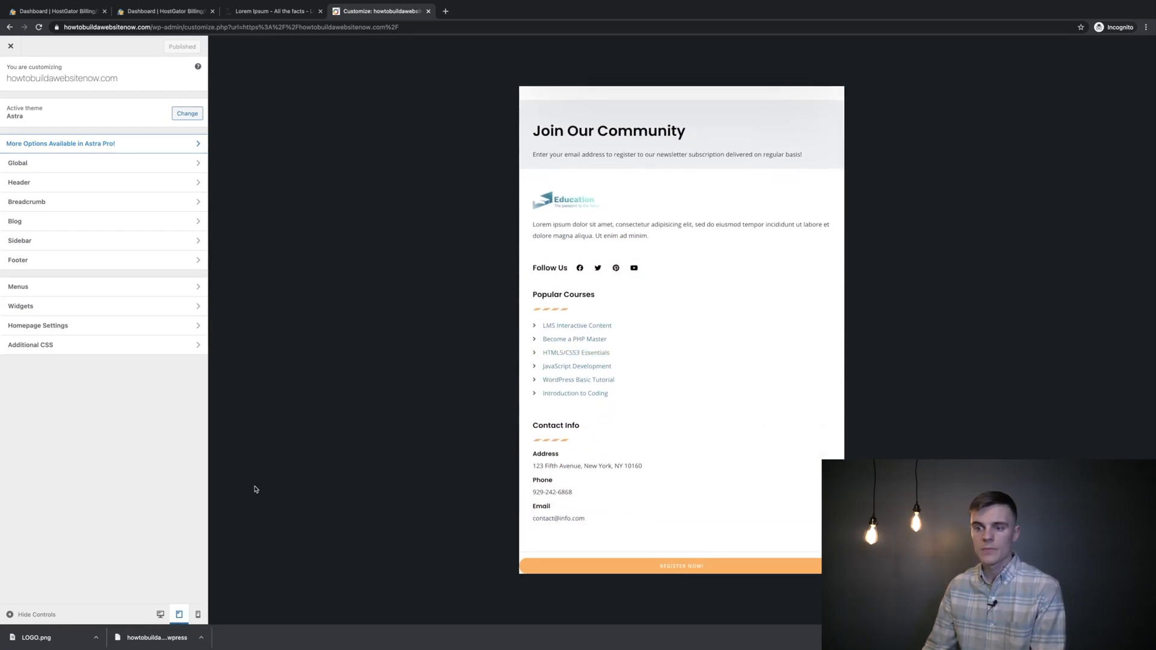
pyautogui.click(197, 614)
pyautogui.scroll(15, 678, 364)
pyautogui.scroll(10, 681, 360)
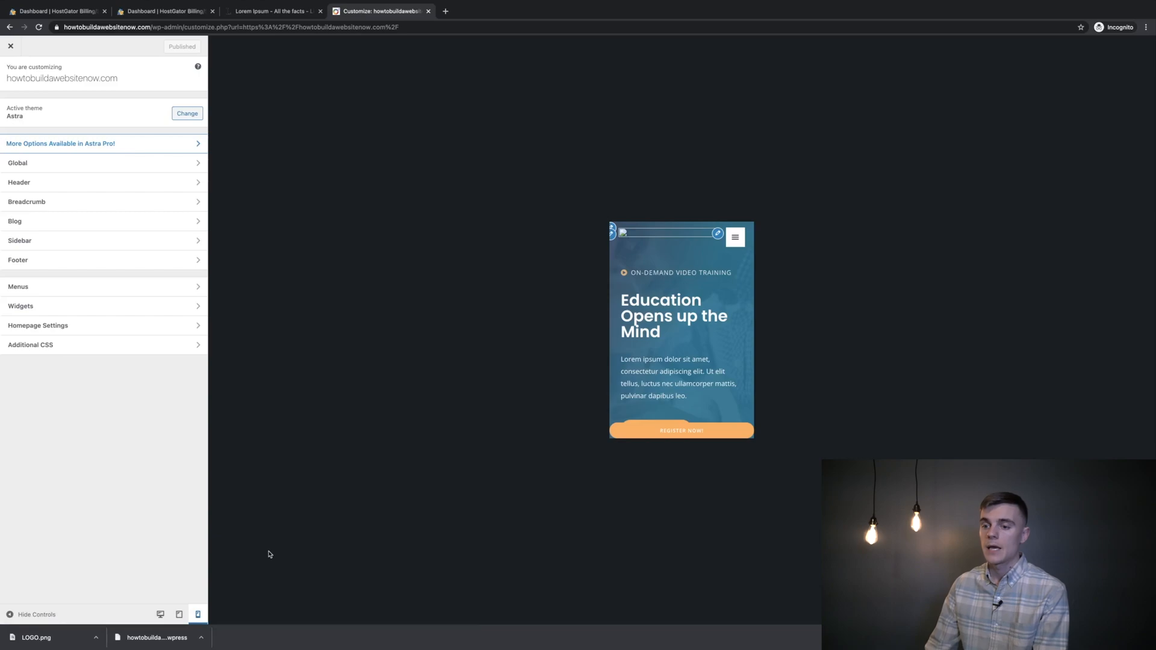
pyautogui.scroll(-1, 685, 384)
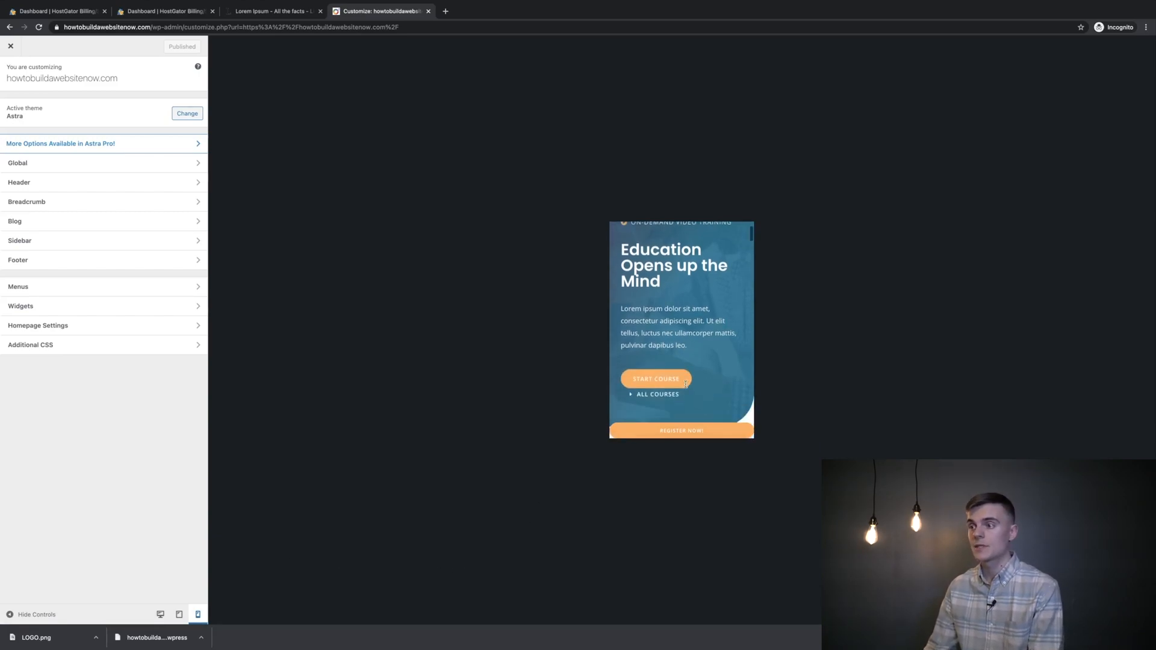
pyautogui.scroll(-4, 685, 384)
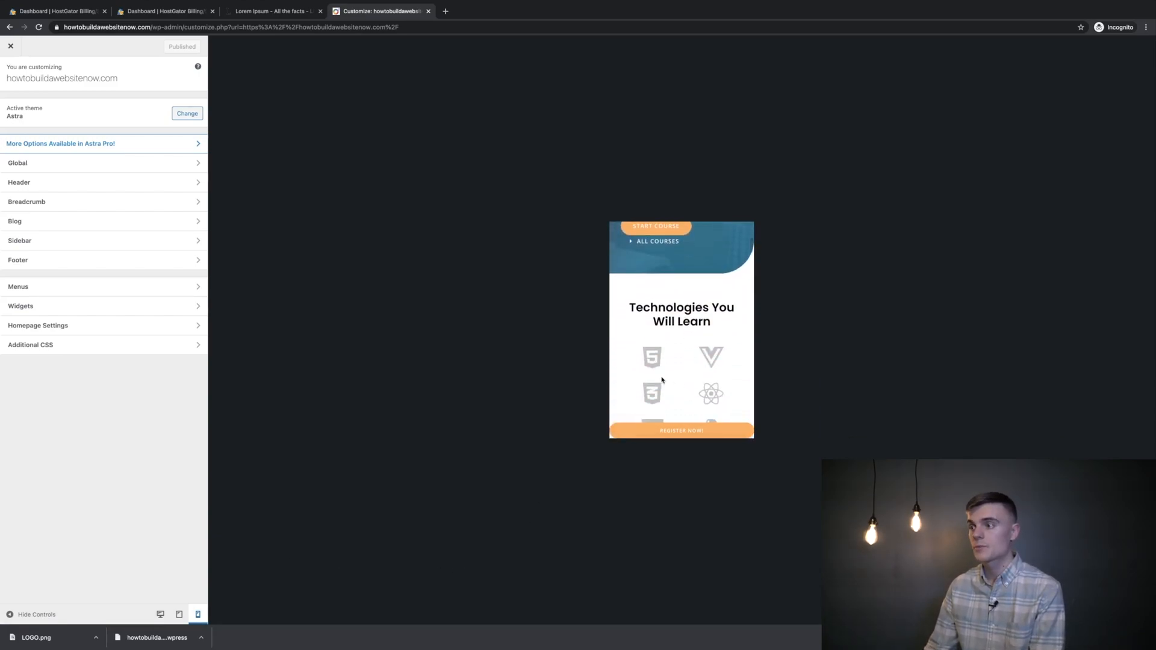
pyautogui.scroll(2, 662, 379)
# - Cycle through desktop, tablet and mobile previews and highlight the unrendered course list shortcode text
pyautogui.click(160, 614)
pyautogui.click(179, 615)
pyautogui.click(195, 615)
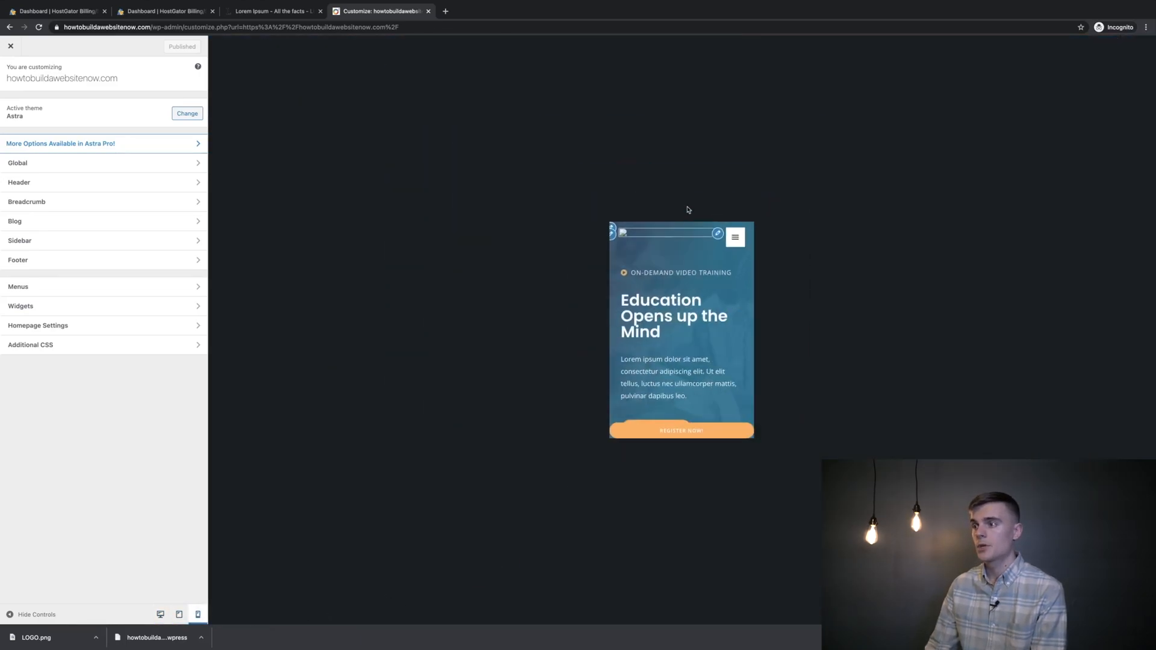
pyautogui.scroll(-4, 691, 368)
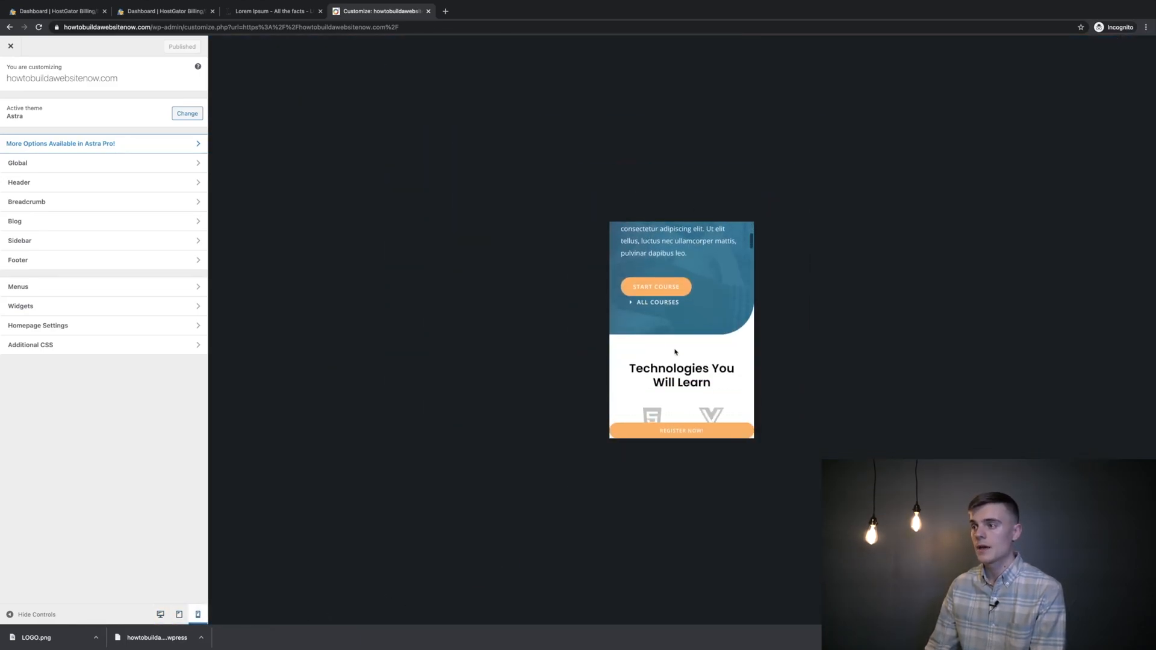
pyautogui.scroll(-2, 675, 352)
pyautogui.scroll(-5, 671, 346)
pyautogui.scroll(-2, 670, 342)
pyautogui.moveTo(623, 331); pyautogui.dragTo(723, 355)
pyautogui.scroll(-1, 706, 374)
pyautogui.scroll(15, 704, 371)
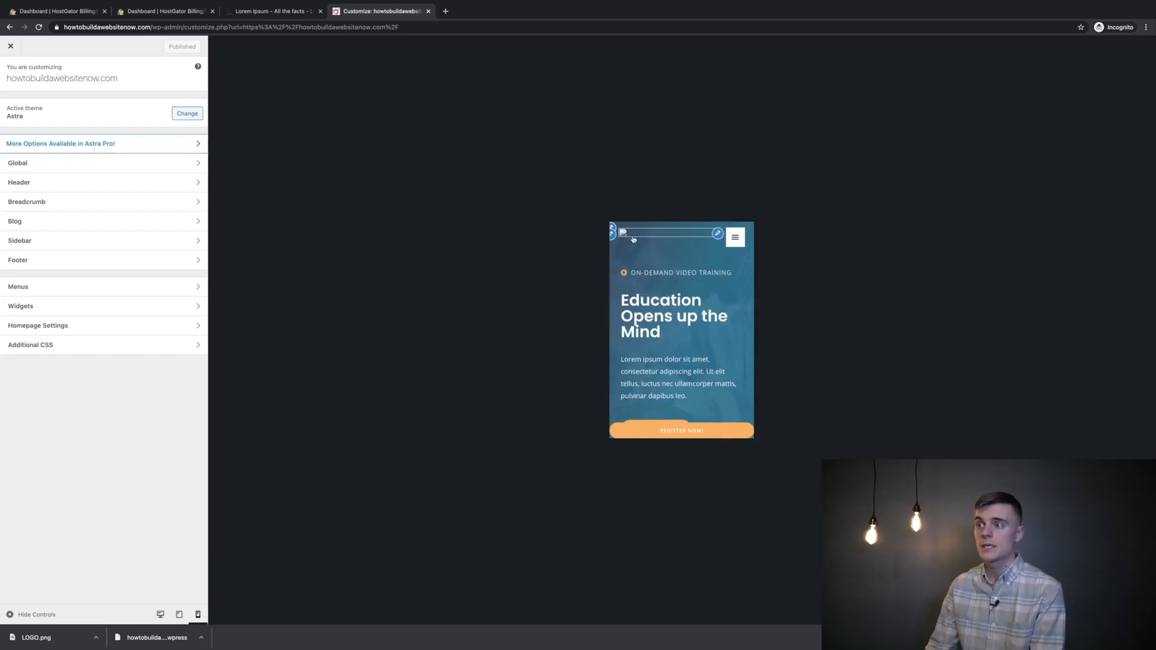
pyautogui.scroll(-5, 678, 296)
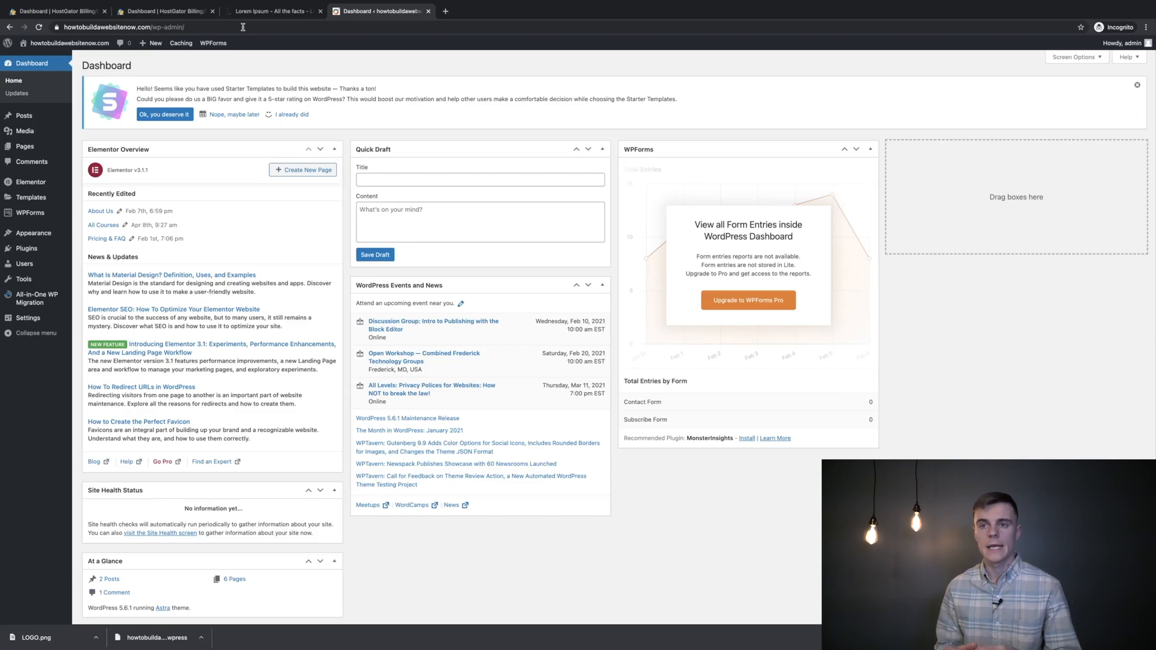
# - Search new plugins for 'site kit by go', then install and activate Site Kit by Google
pyautogui.click(27, 248)
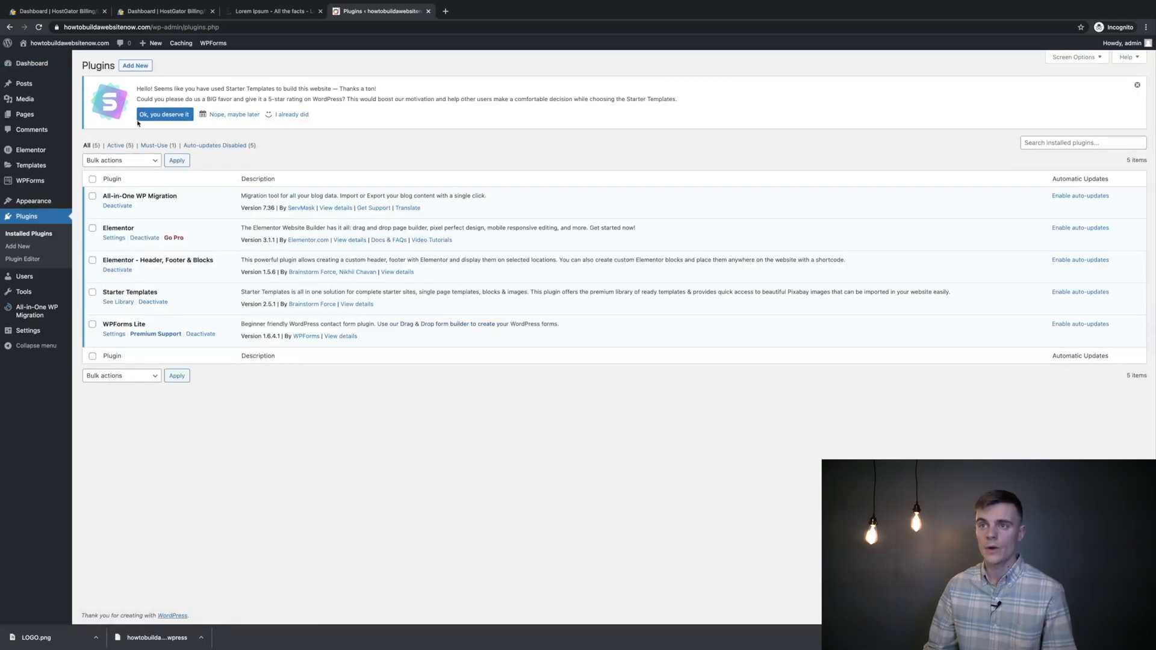
pyautogui.click(134, 67)
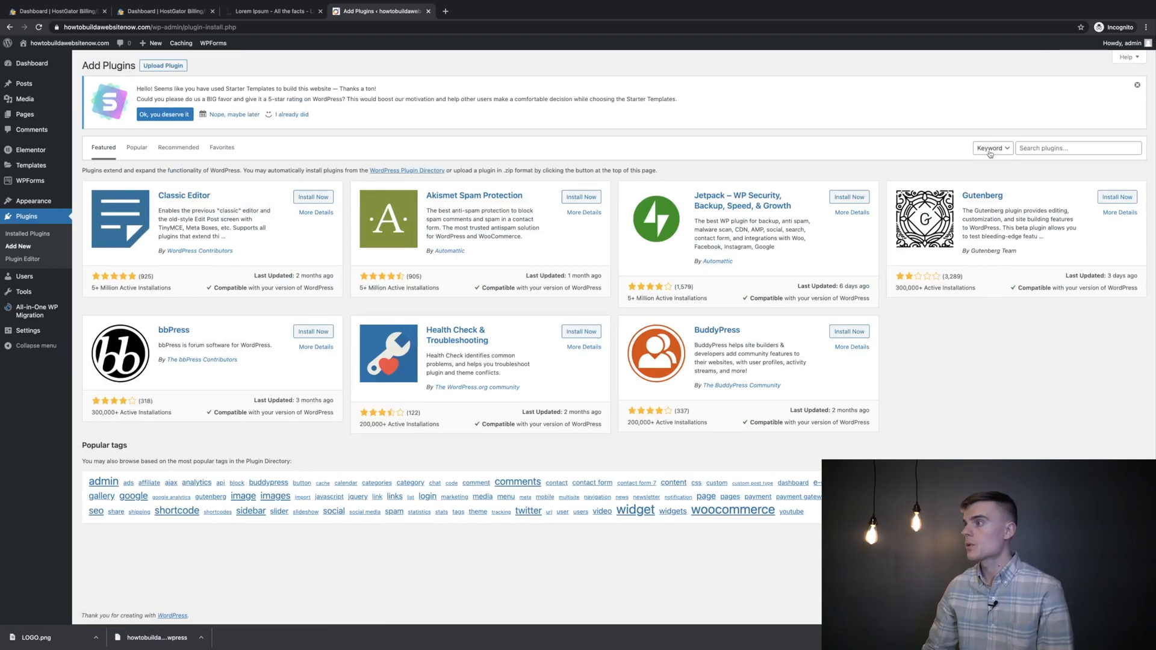
pyautogui.click(1076, 150)
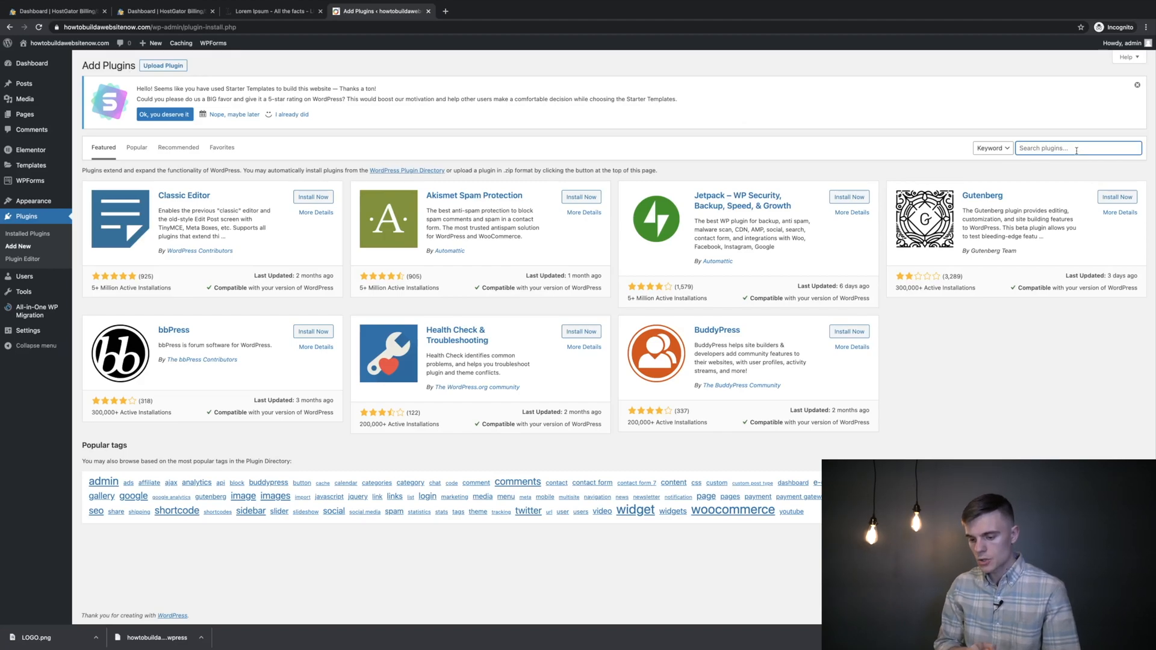
pyautogui.write('s')
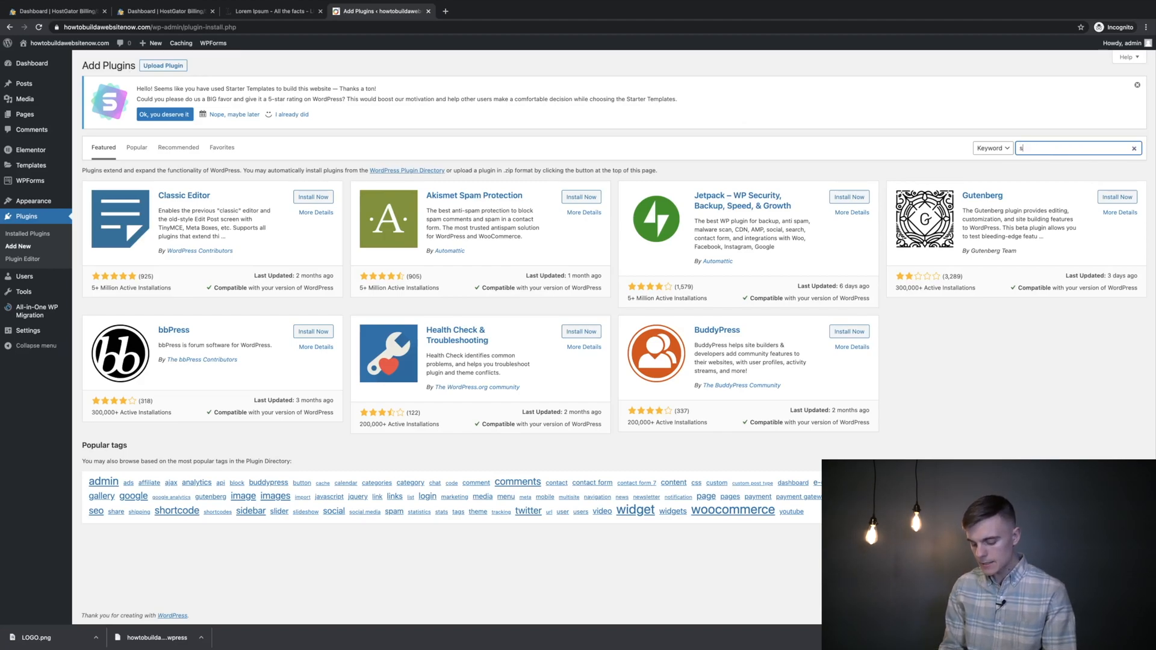
pyautogui.write('ite kit by google')
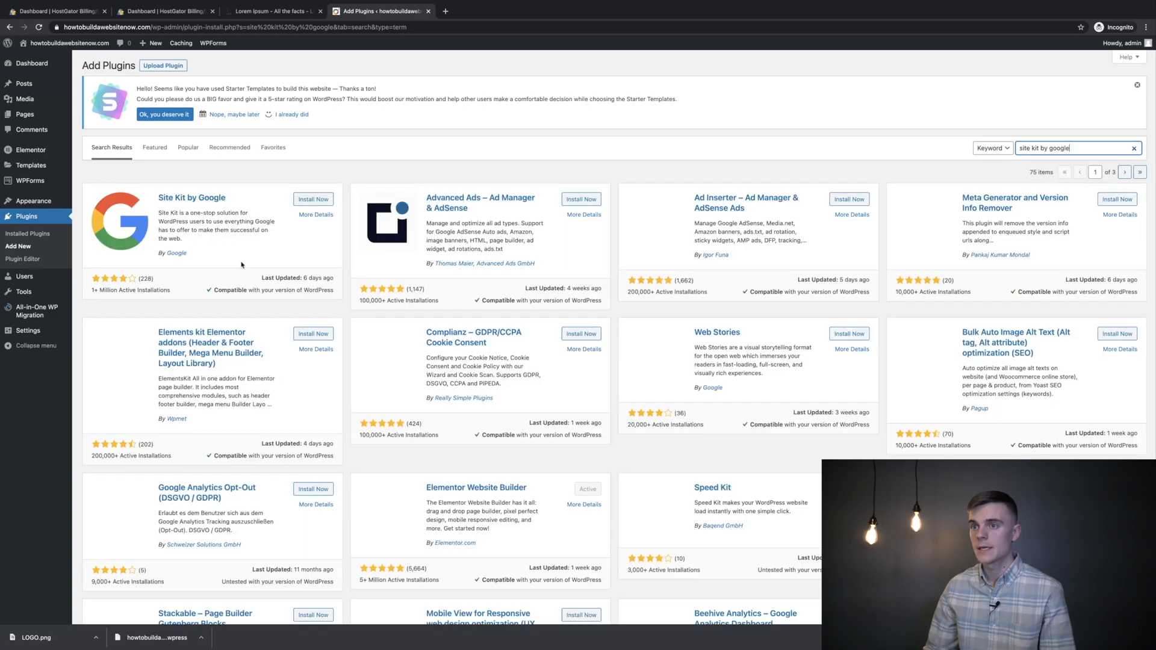
pyautogui.moveTo(139, 280); pyautogui.dragTo(159, 282)
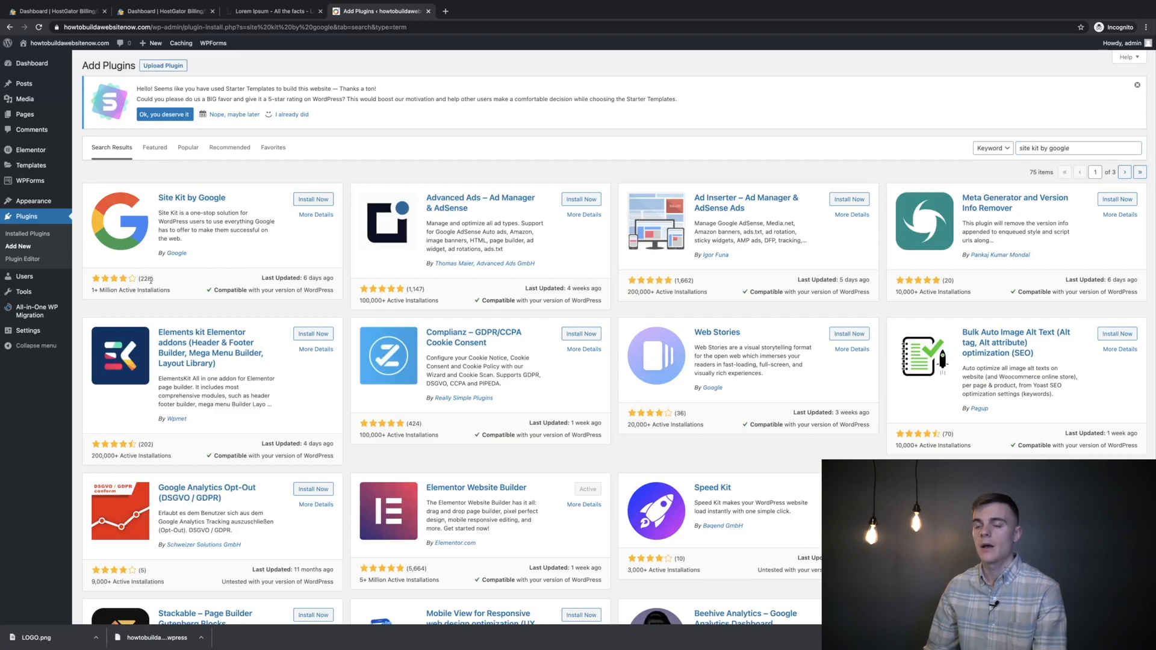
pyautogui.moveTo(92, 291); pyautogui.dragTo(186, 293)
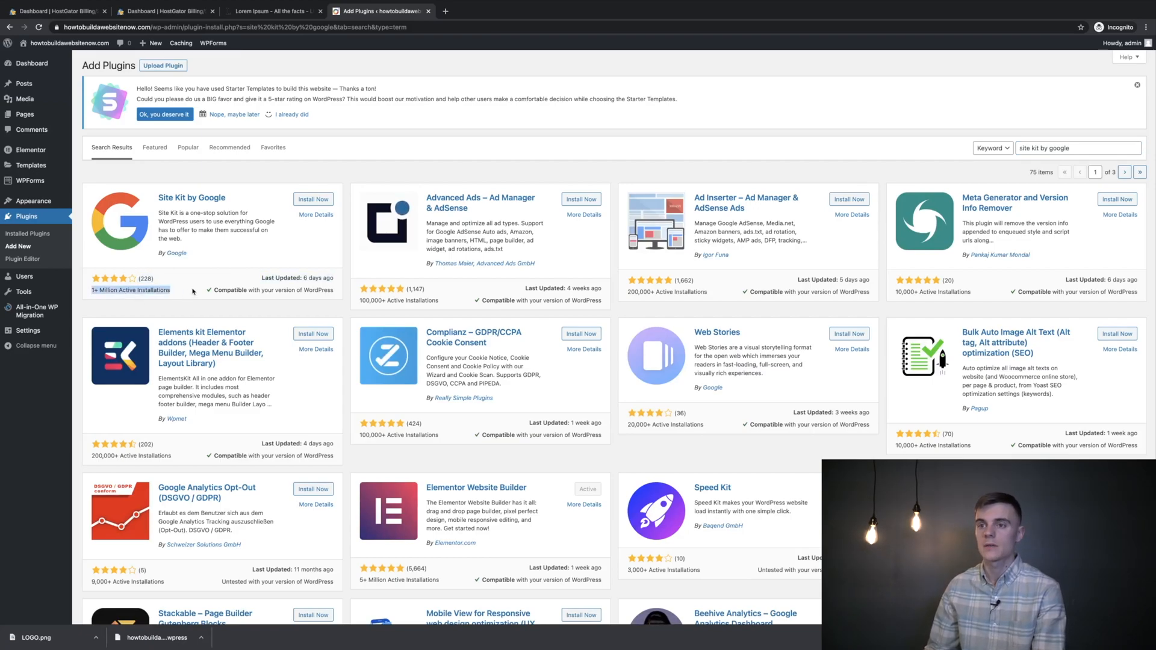
pyautogui.click(308, 199)
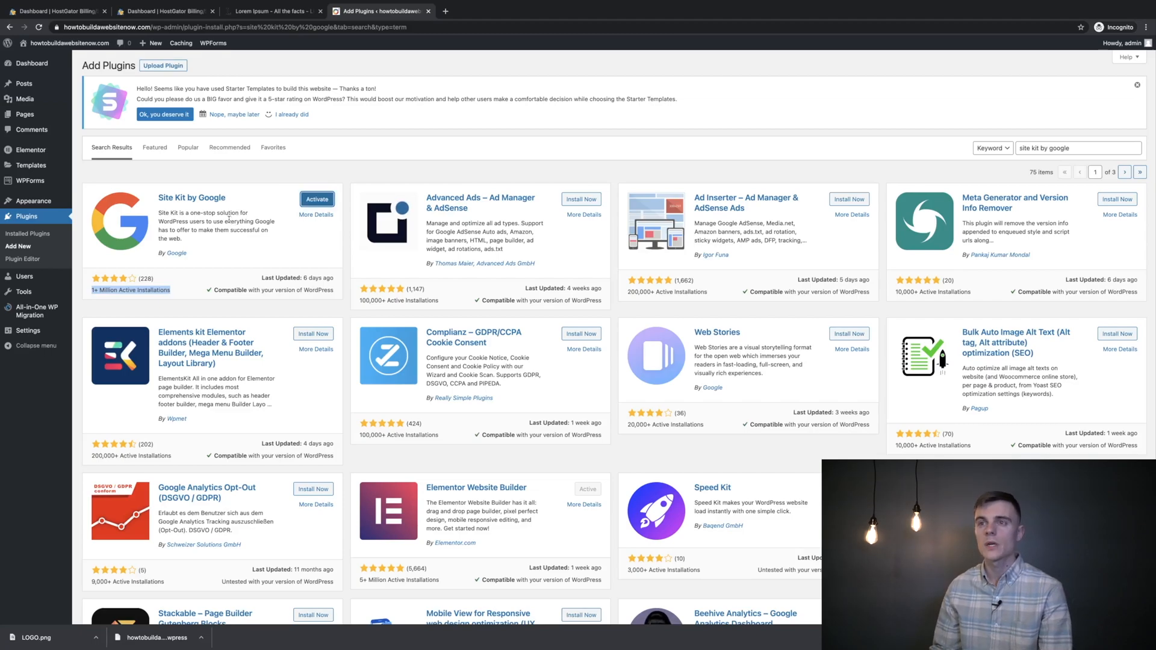
pyautogui.click(324, 197)
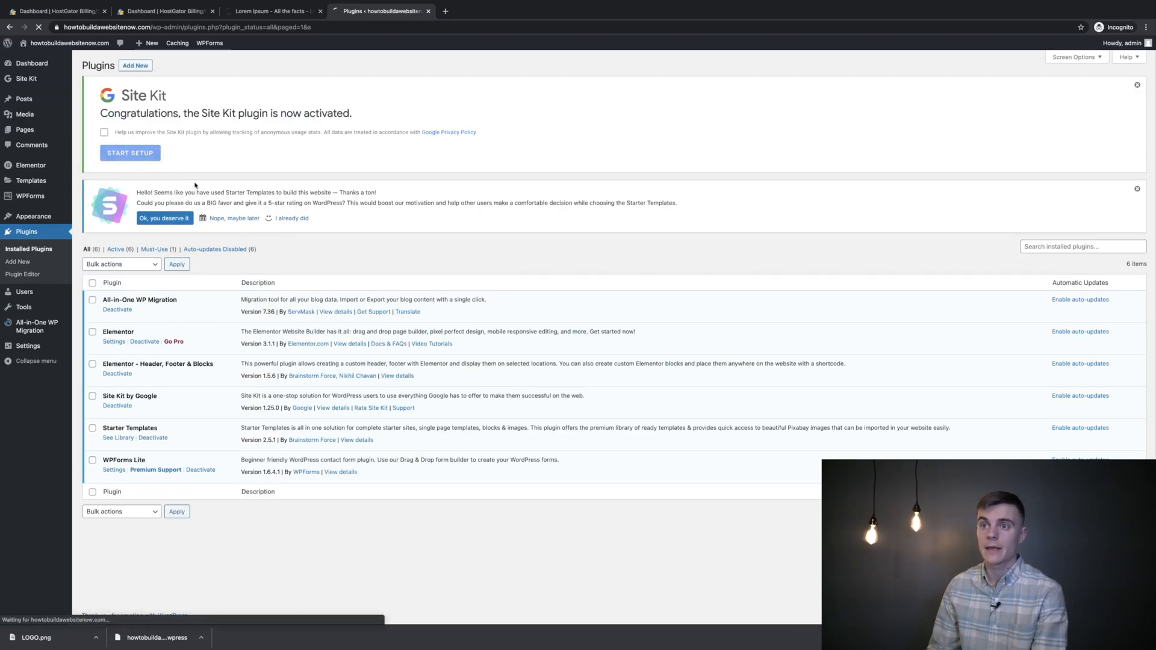
# - Start Site Kit setup and choose Sign in with Google on the welcome screen
pyautogui.click(121, 156)
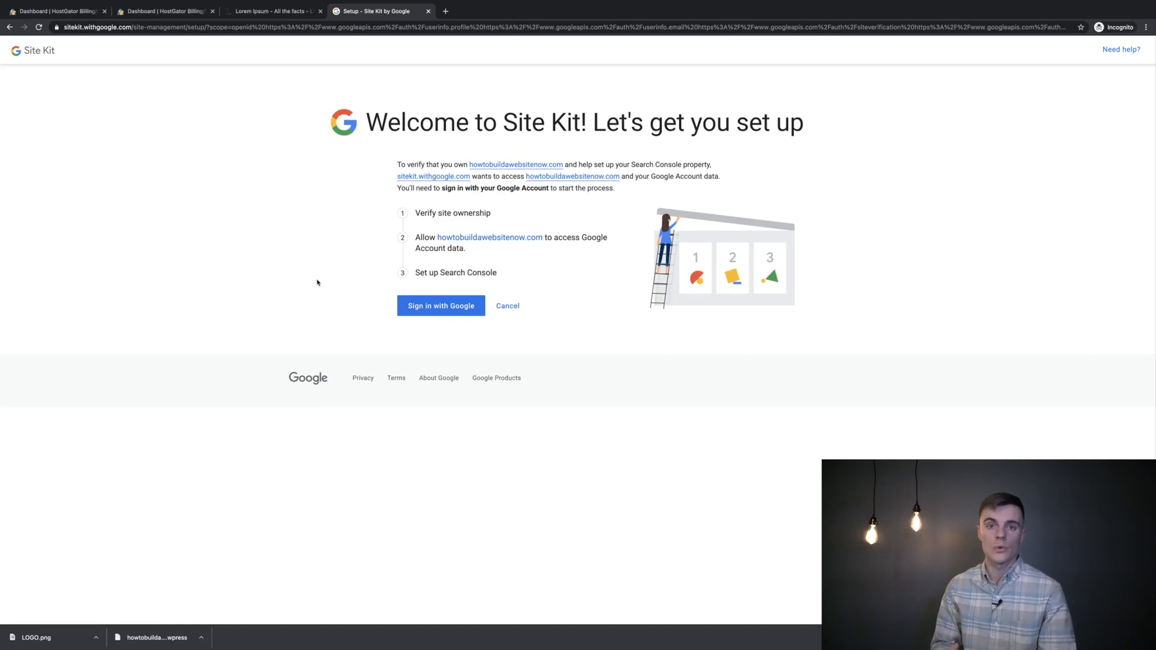
pyautogui.click(452, 315)
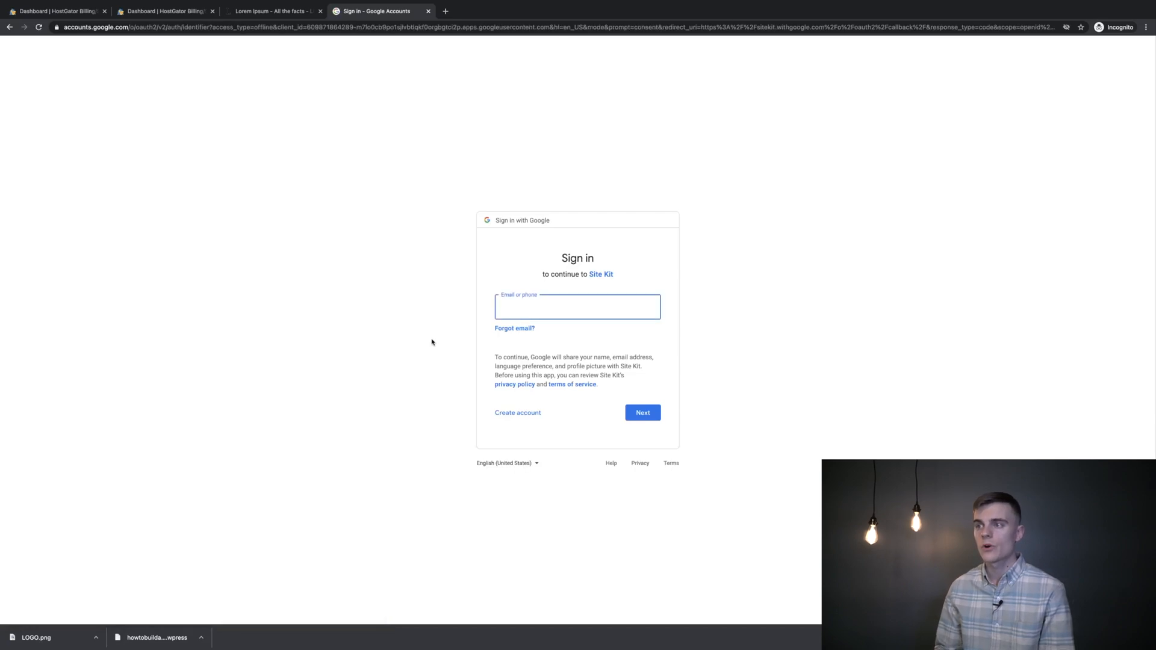
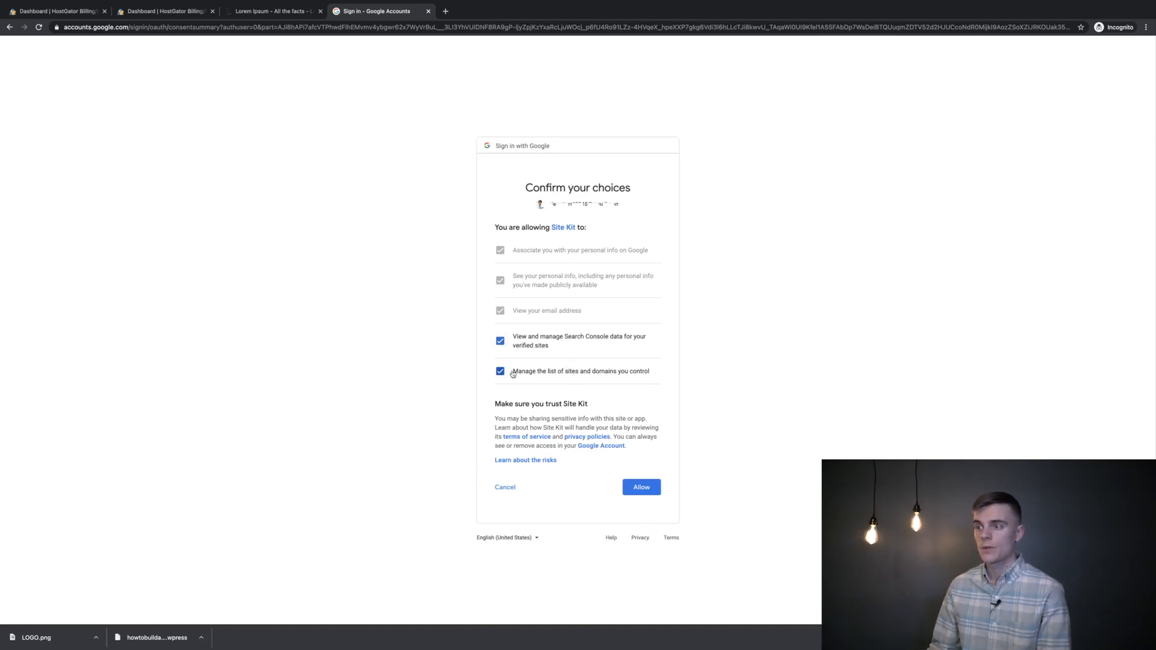
# - Approve Site Kit's Google permissions, verify howtobuildawebsitenow.com, add it to Search Console, then open the dashboard
pyautogui.click(638, 487)
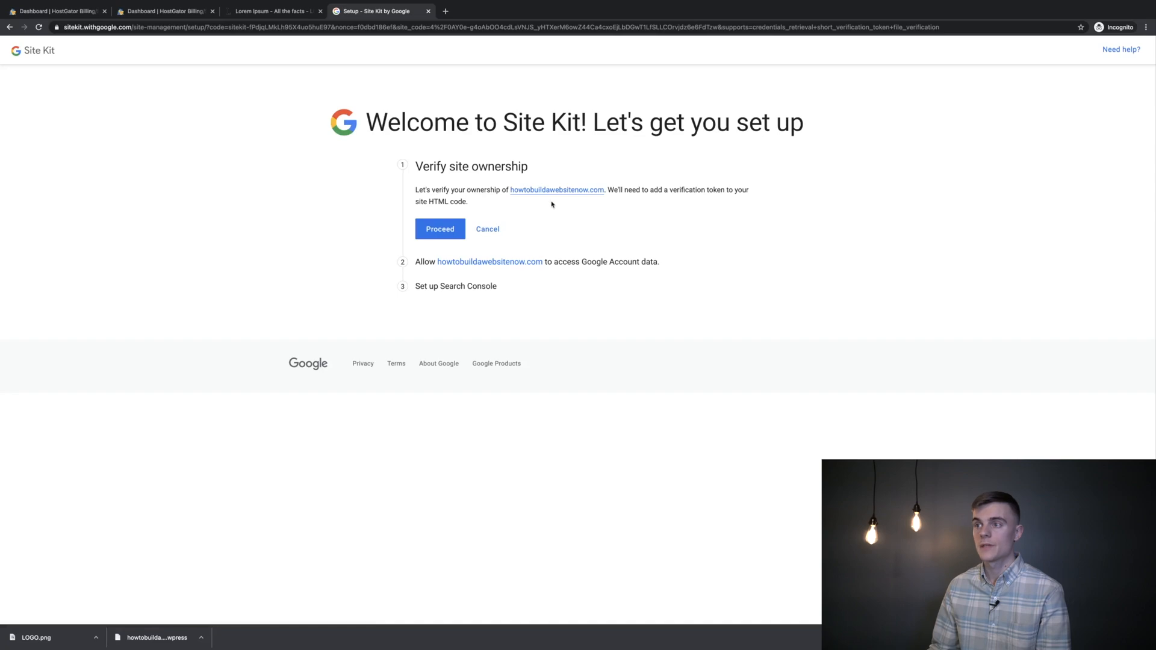
pyautogui.click(431, 230)
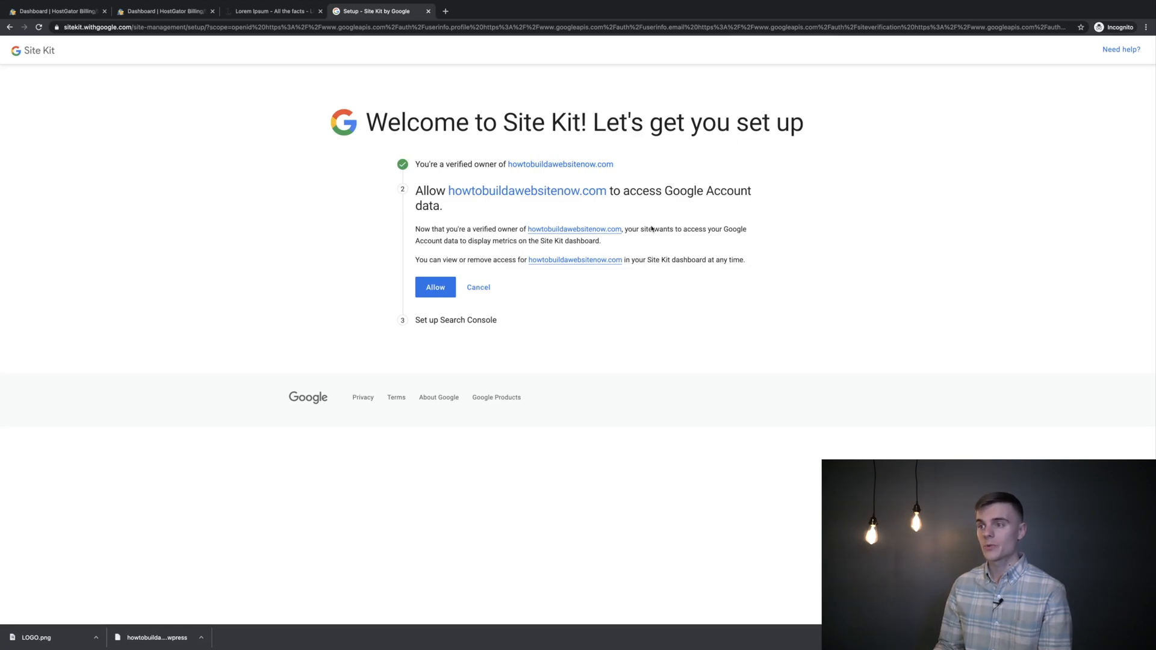
pyautogui.click(432, 294)
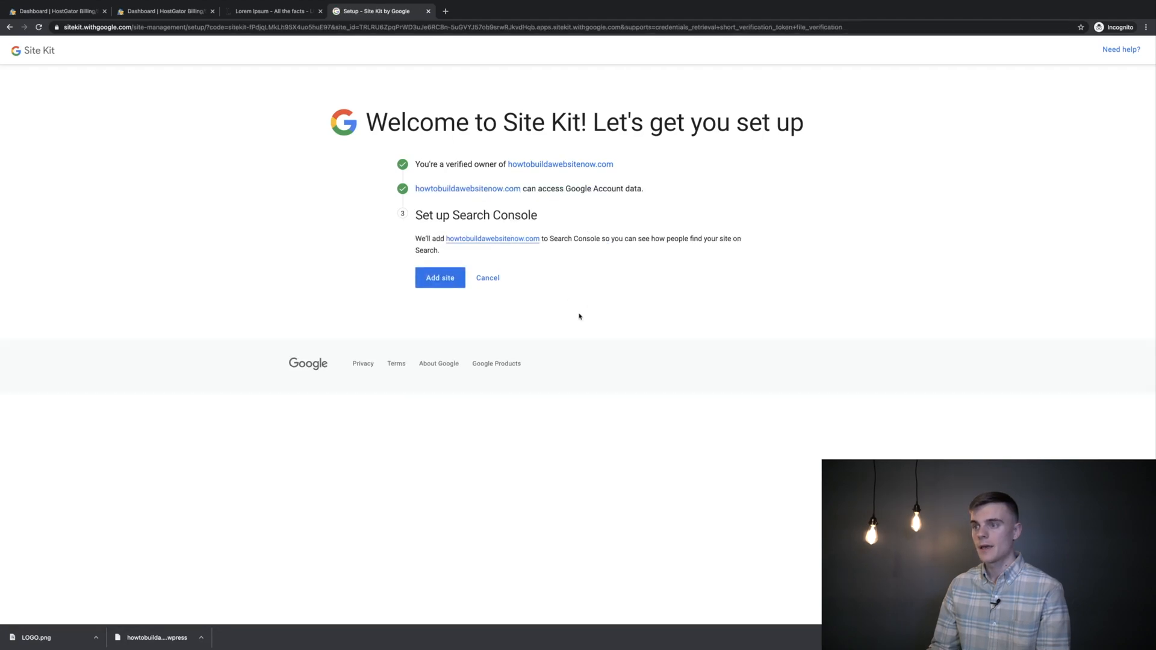
pyautogui.click(448, 288)
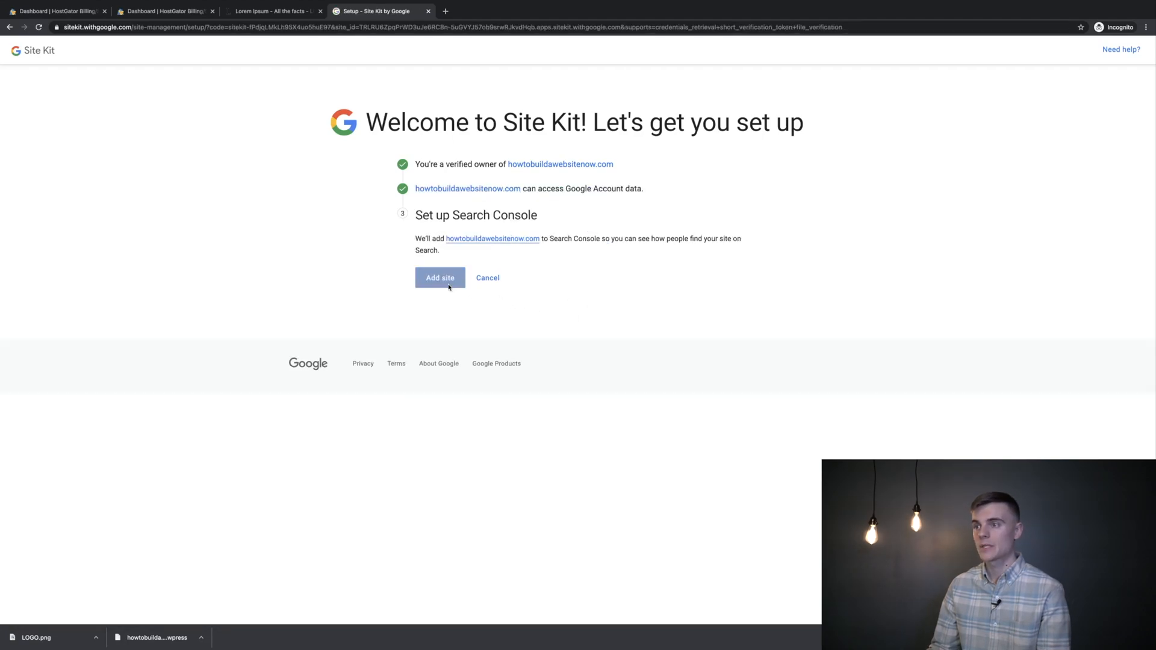
pyautogui.moveTo(398, 239); pyautogui.dragTo(494, 240)
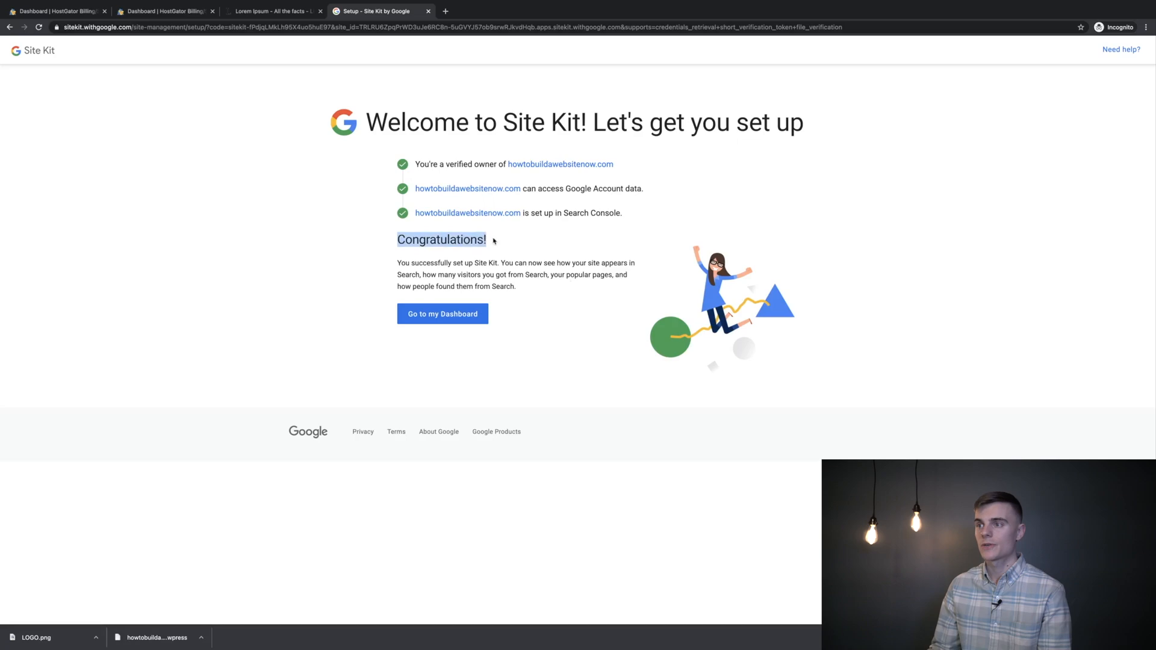
pyautogui.moveTo(427, 263); pyautogui.dragTo(498, 264)
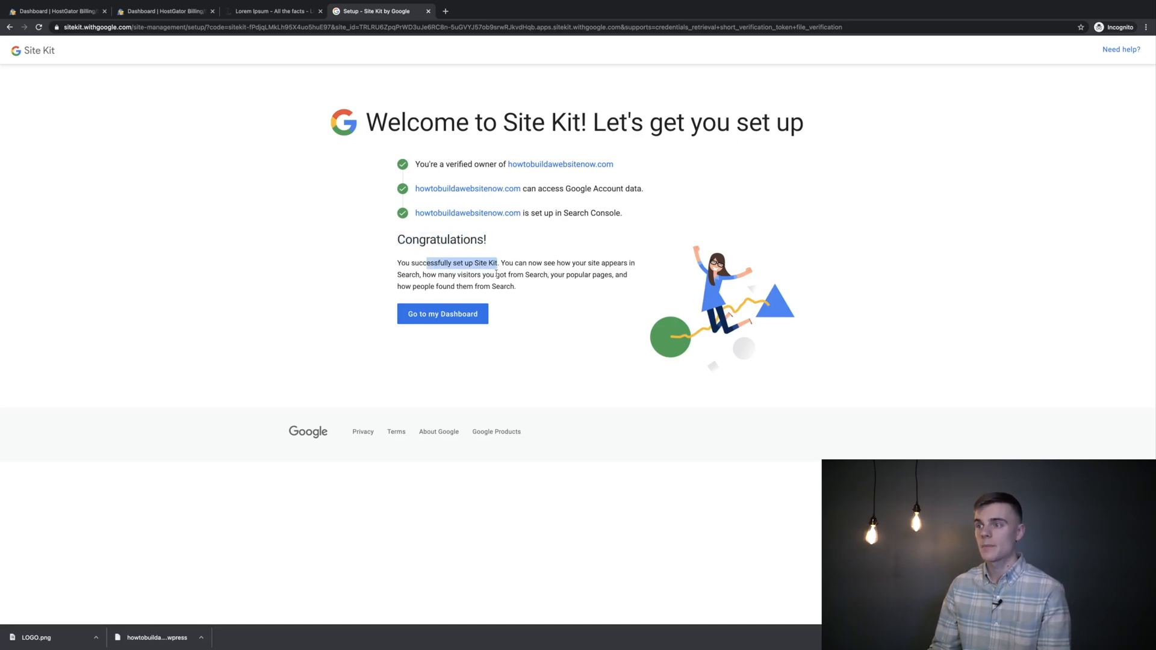
pyautogui.click(436, 324)
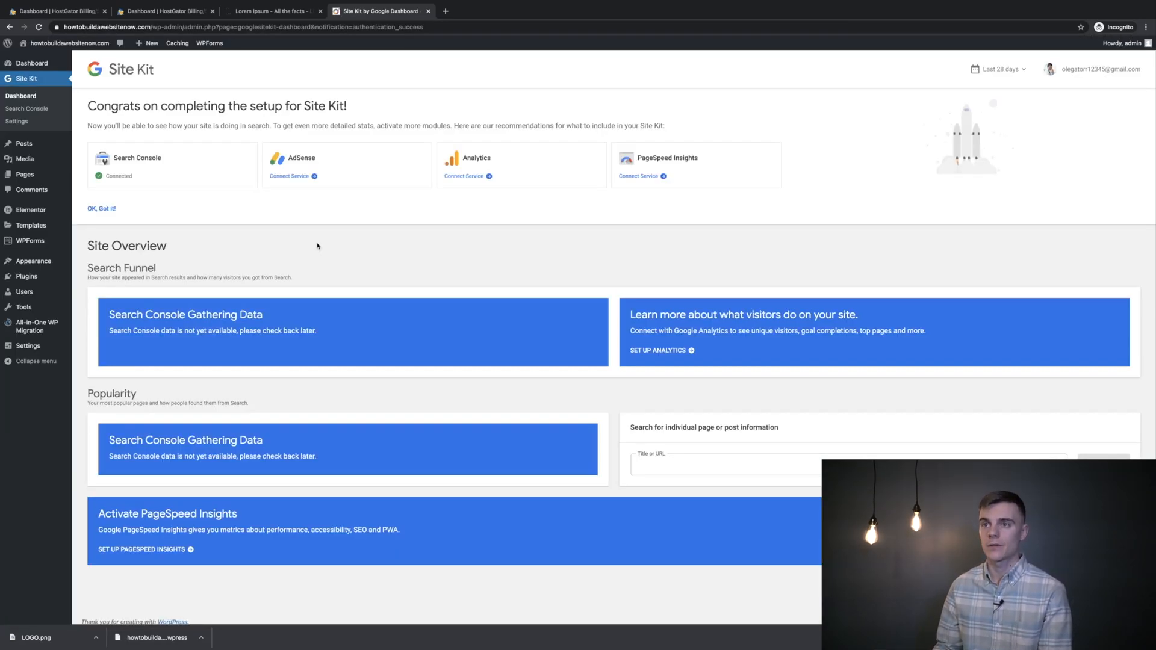
# - Look over the Site Kit overview's Search Console and PageSpeed sections, then return to the main Dashboard
pyautogui.moveTo(159, 108); pyautogui.dragTo(314, 105)
pyautogui.click(315, 105)
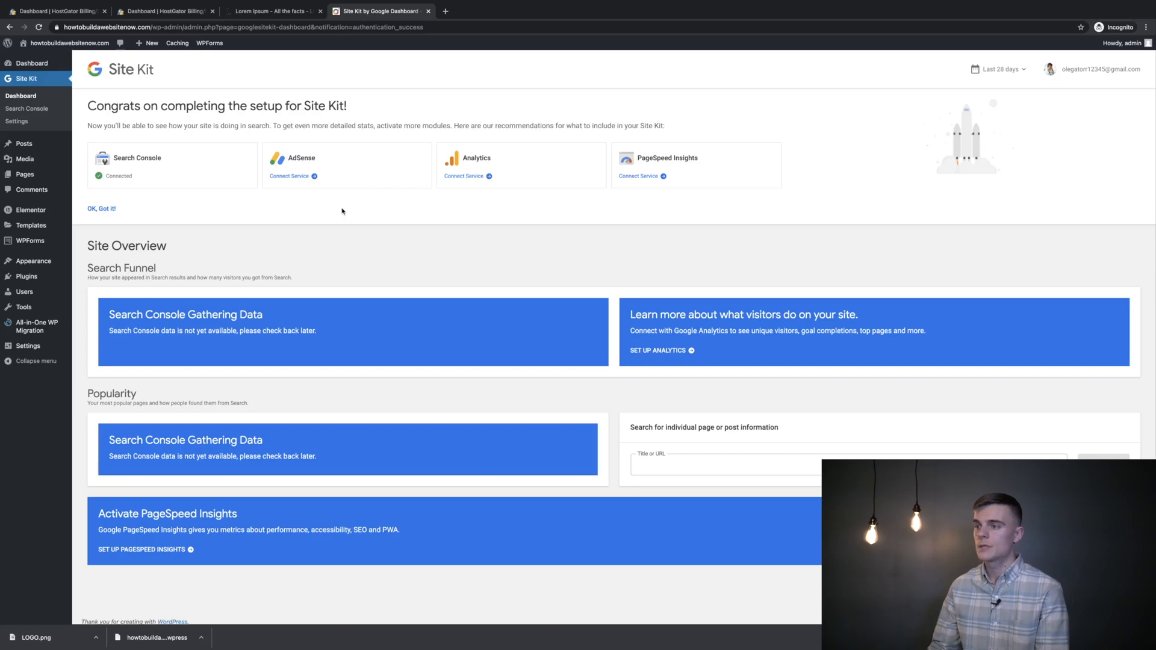
pyautogui.moveTo(110, 318); pyautogui.dragTo(265, 313)
pyautogui.click(275, 313)
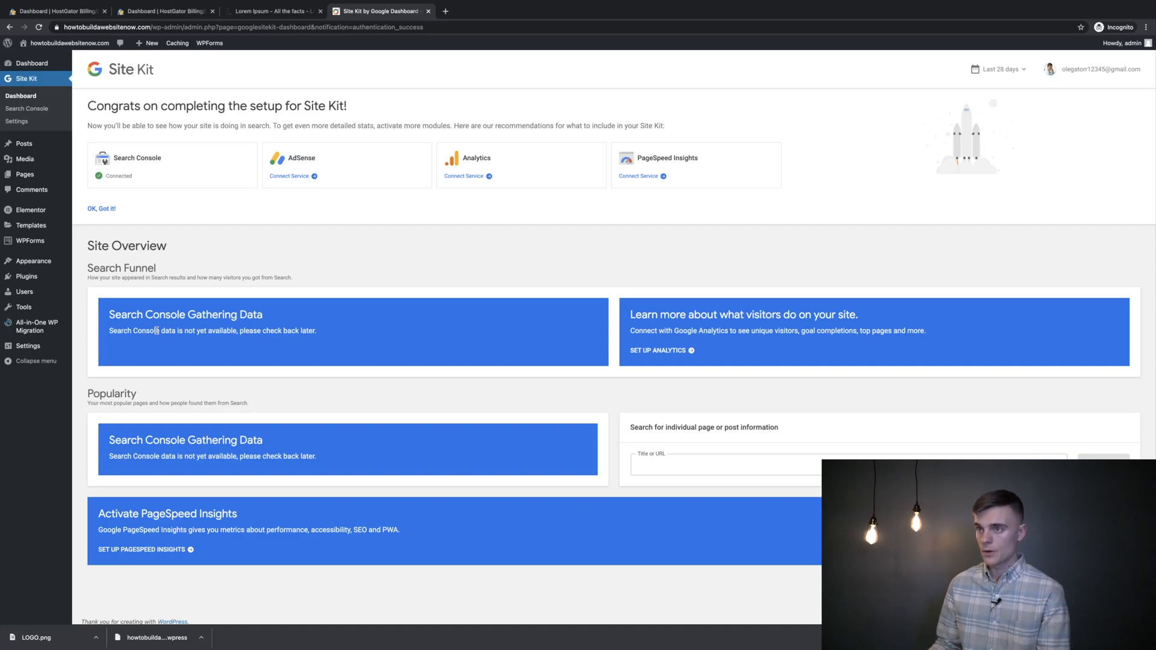
pyautogui.scroll(-1, 258, 379)
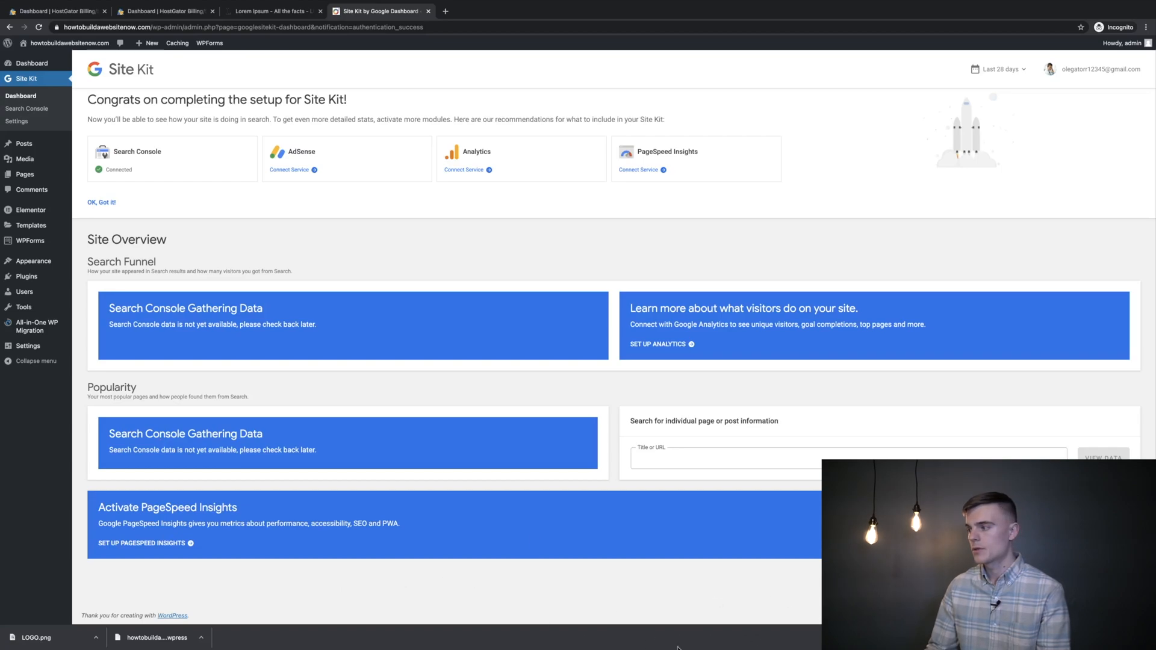
pyautogui.doubleClick(356, 523)
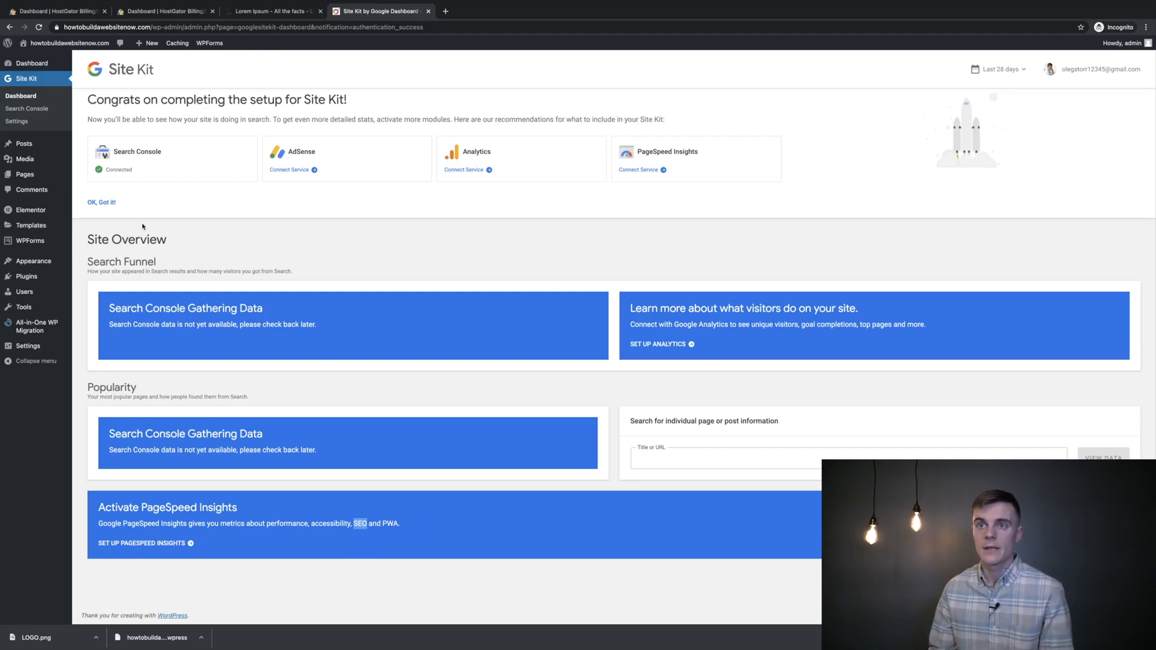
pyautogui.click(26, 64)
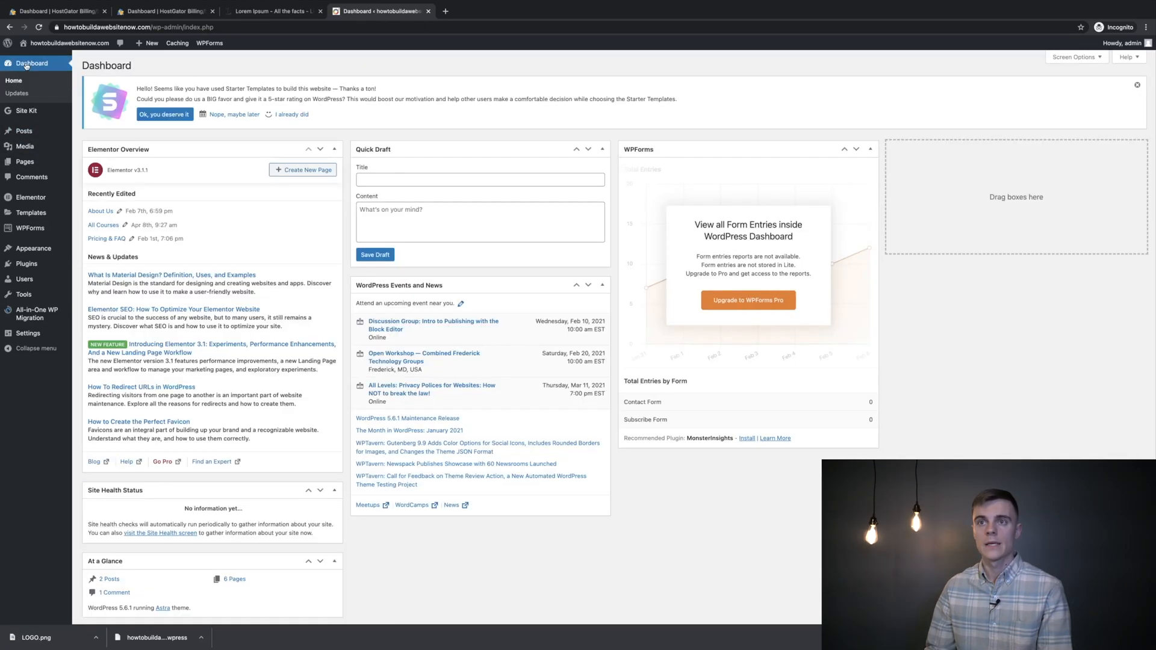
# - Open the About Us page in Elementor from the Pages list and scroll down the preview
pyautogui.moveTo(24, 132)
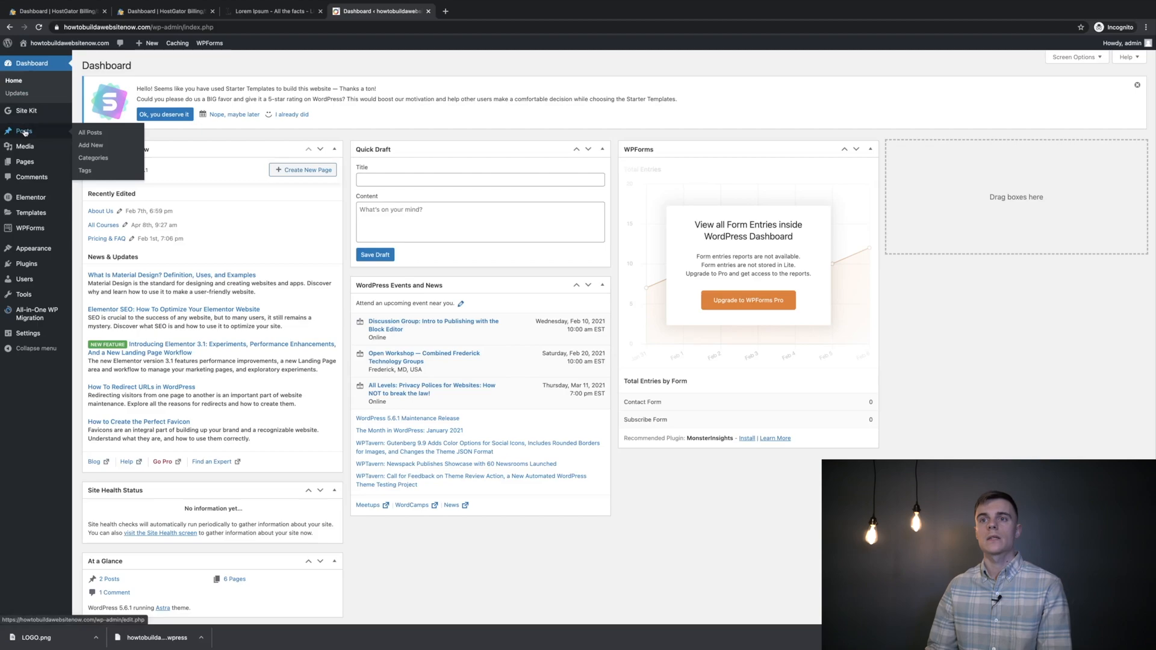
pyautogui.click(95, 164)
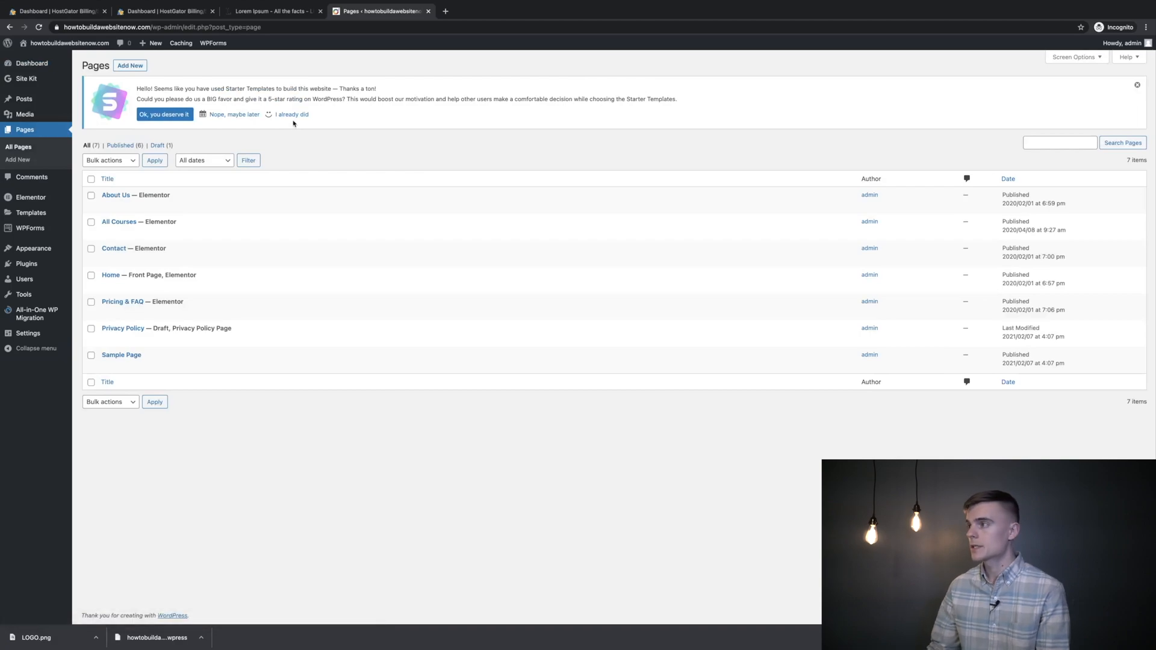
pyautogui.click(203, 206)
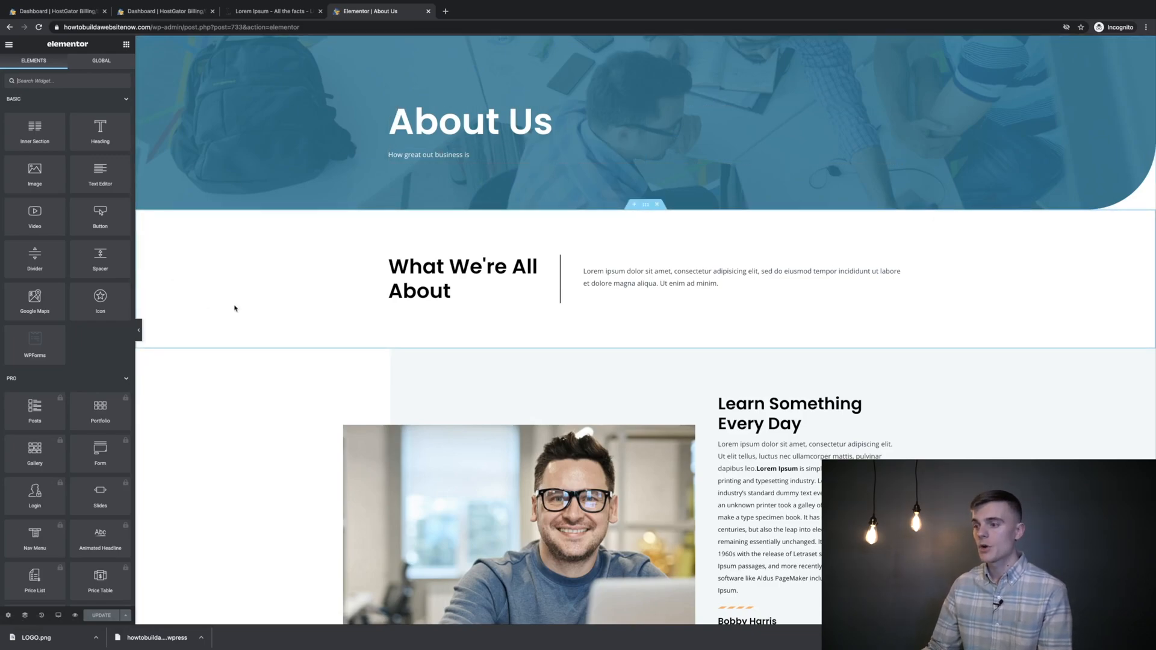
pyautogui.scroll(-7, 235, 308)
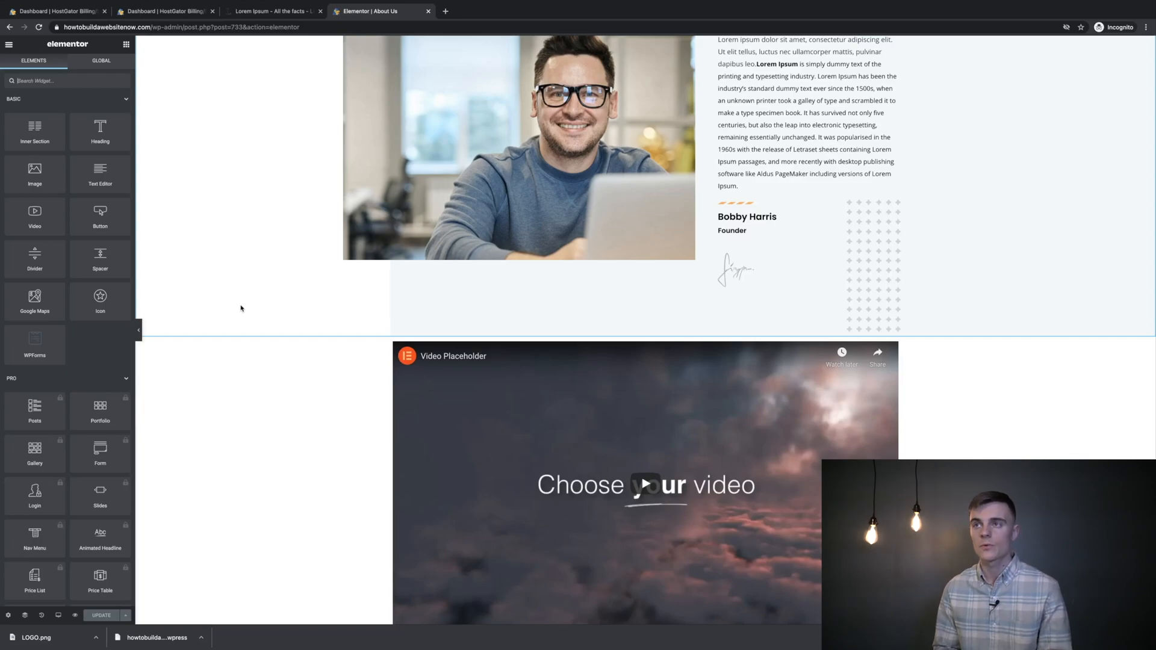
# - Select the site's domain in the editor's web address to copy it
pyautogui.click(64, 27)
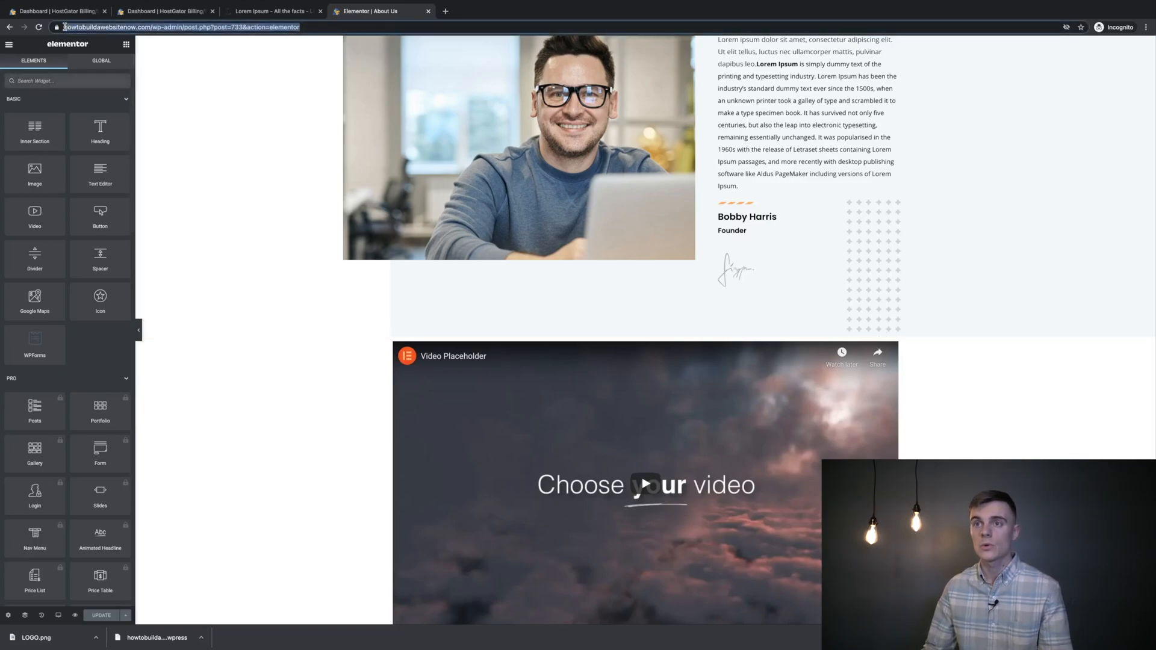
pyautogui.click(64, 26)
pyautogui.moveTo(172, 26); pyautogui.dragTo(85, 26)
pyautogui.hotkey('ctrl', 'c')
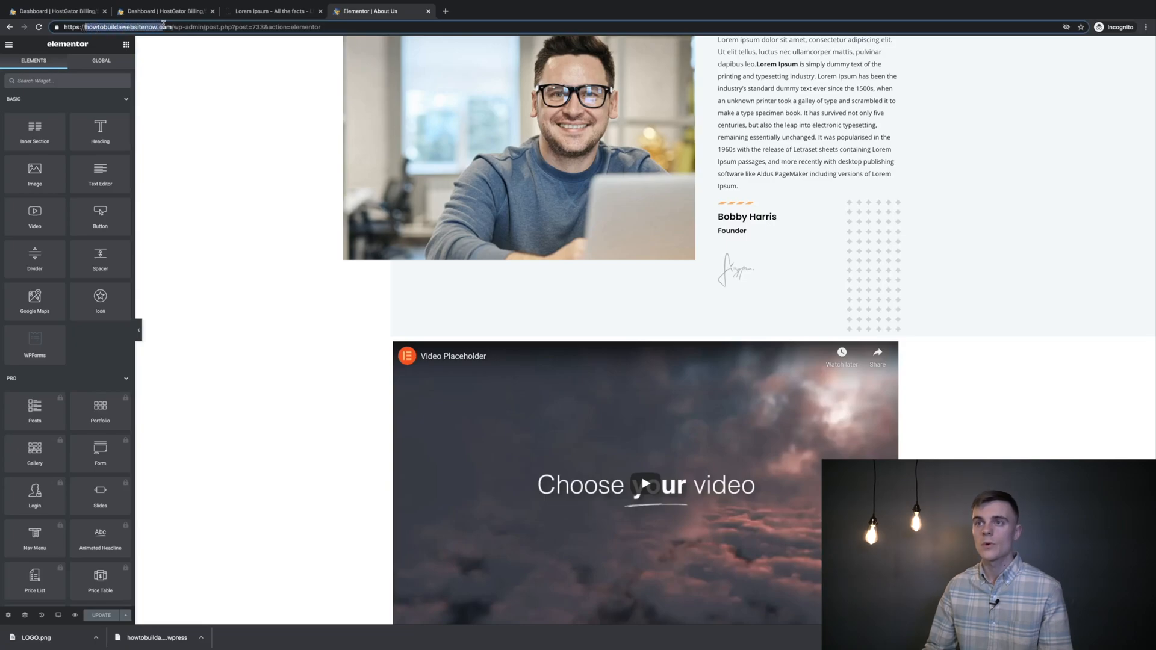
# - Load howtobuildawebsitenow.com in a new tab, then go to the Google home page
pyautogui.click(446, 11)
pyautogui.hotkey('ctrl', 'v')
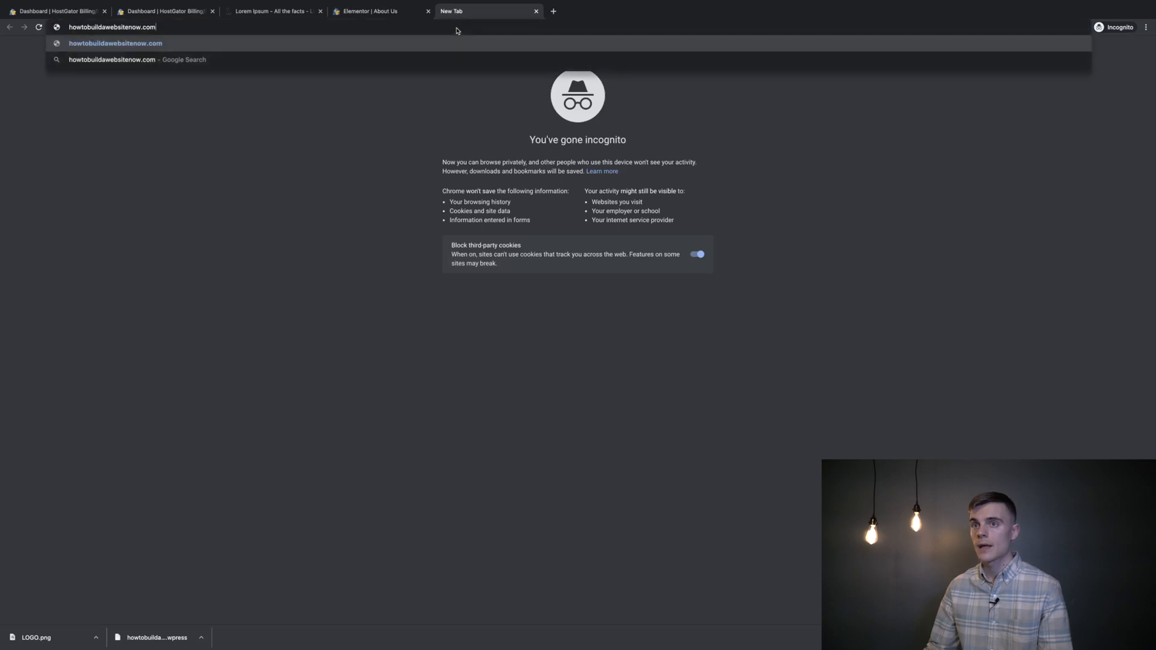
pyautogui.press('Return')
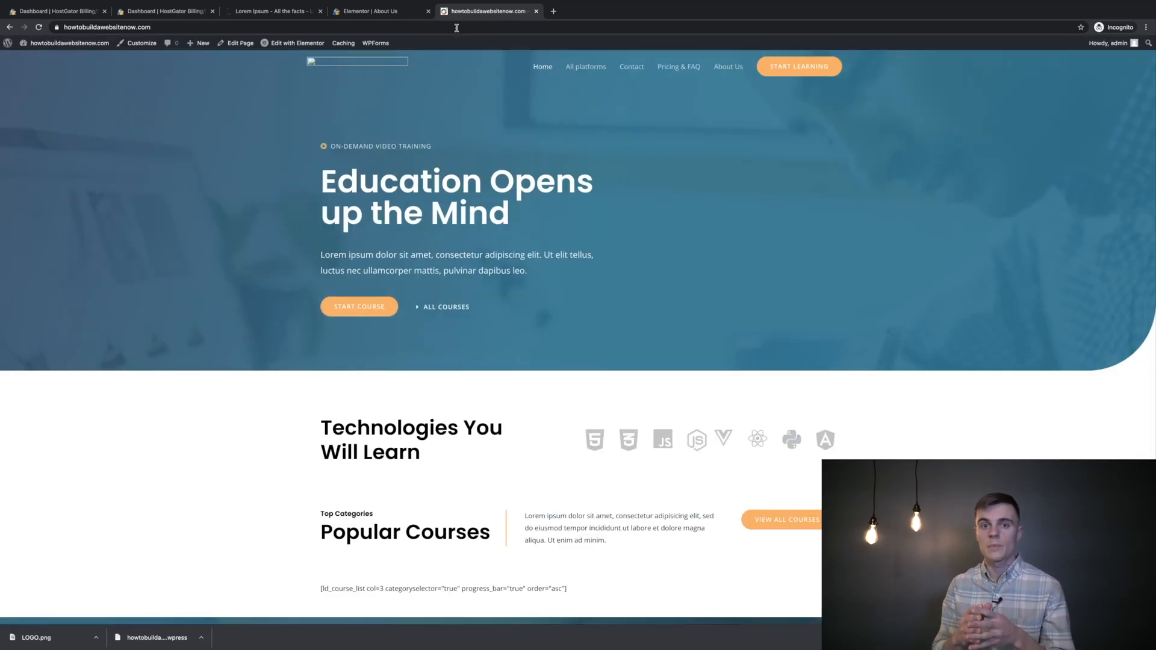
pyautogui.click(457, 28)
pyautogui.write('goo')
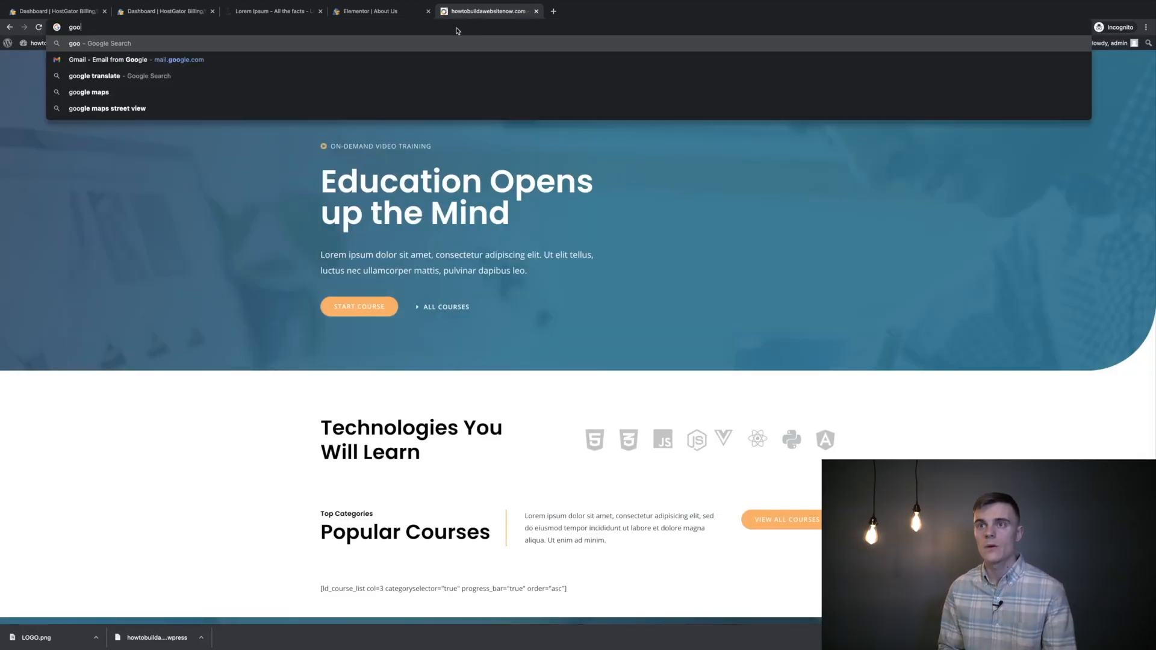
pyautogui.write('gle')
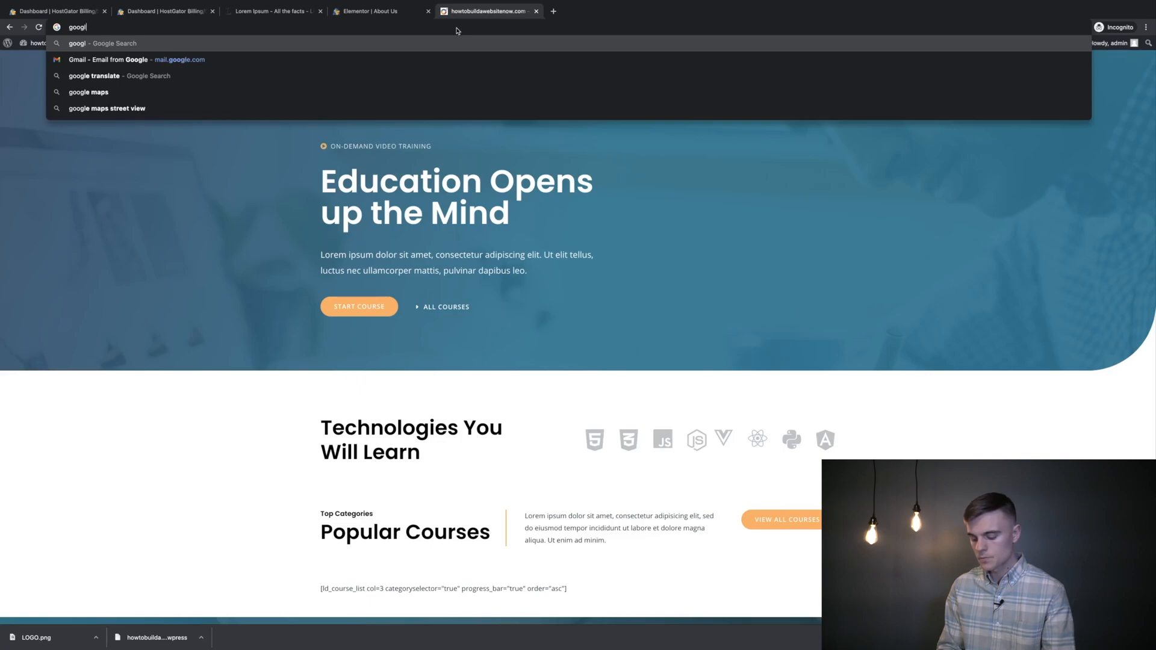
pyautogui.press('Return')
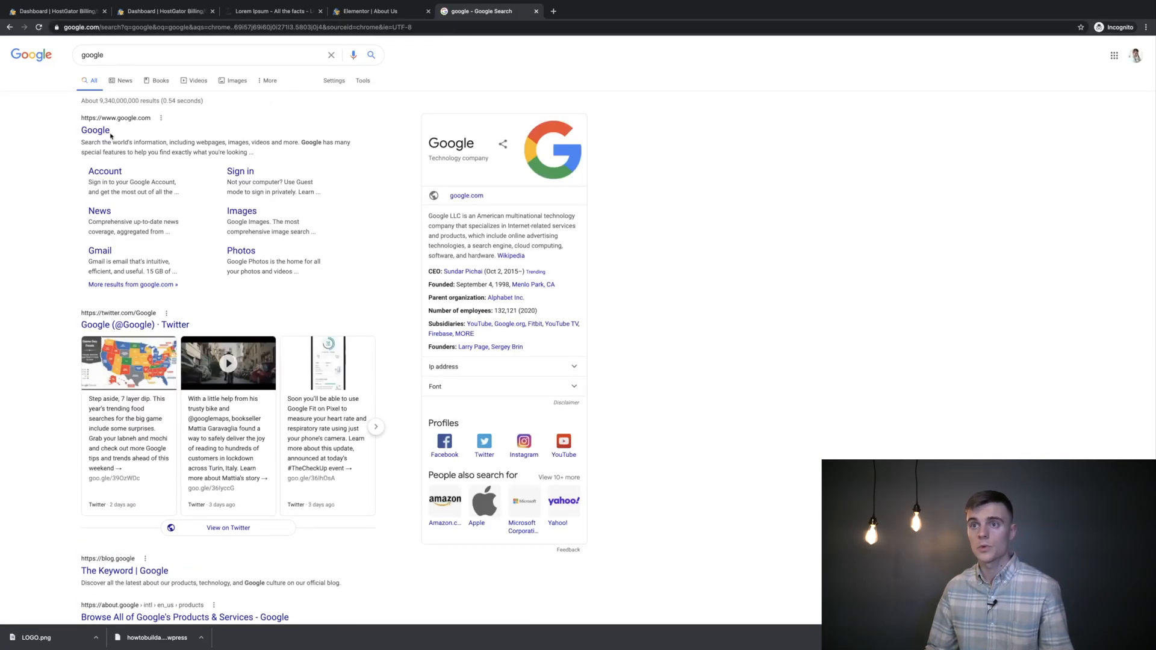
pyautogui.click(103, 133)
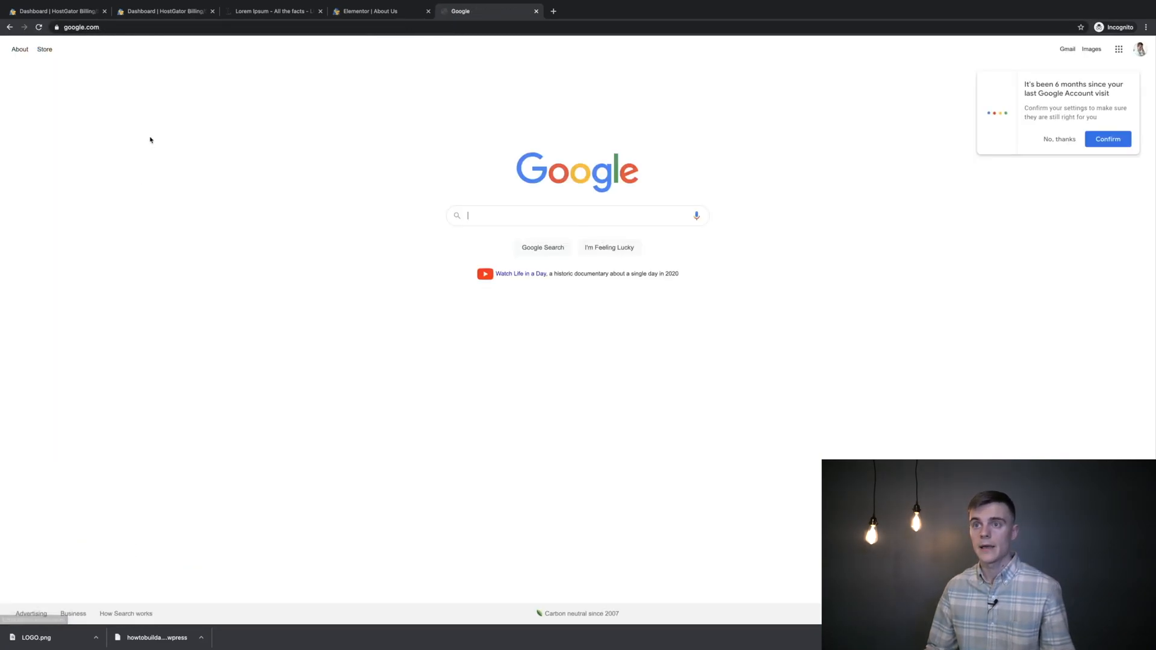
# - Search Google for the domain, then for site:howtobuildawebsitenow.com, which matches no documents
pyautogui.click(658, 211)
pyautogui.hotkey('ctrl', 'v')
pyautogui.press('Return')
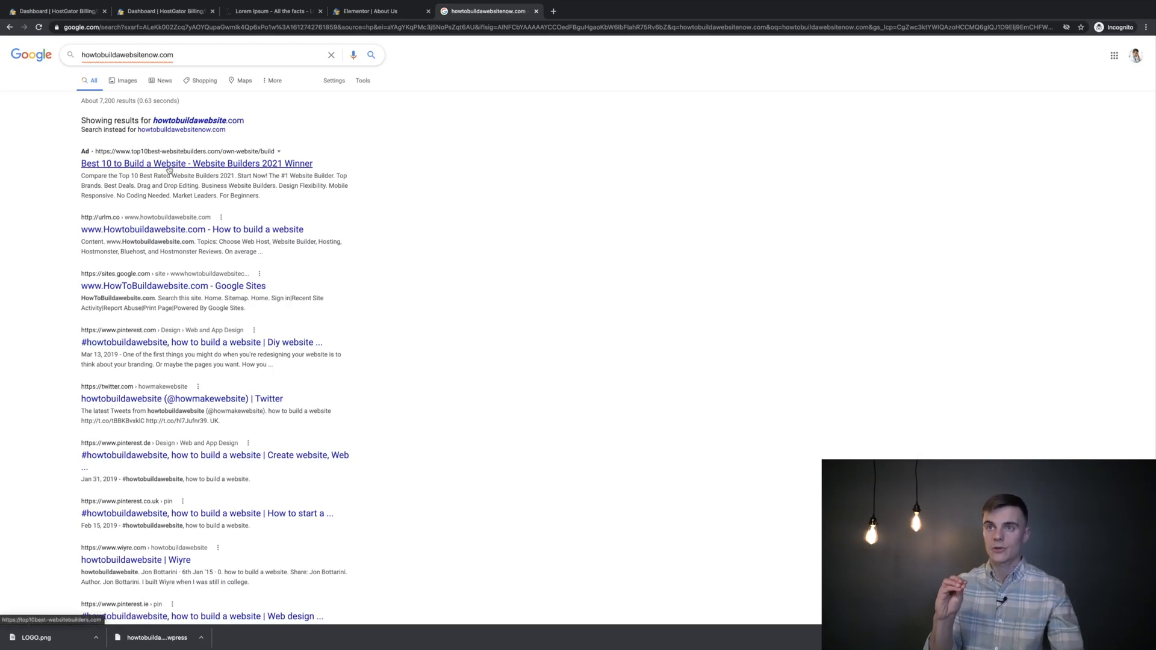
pyautogui.write('site')
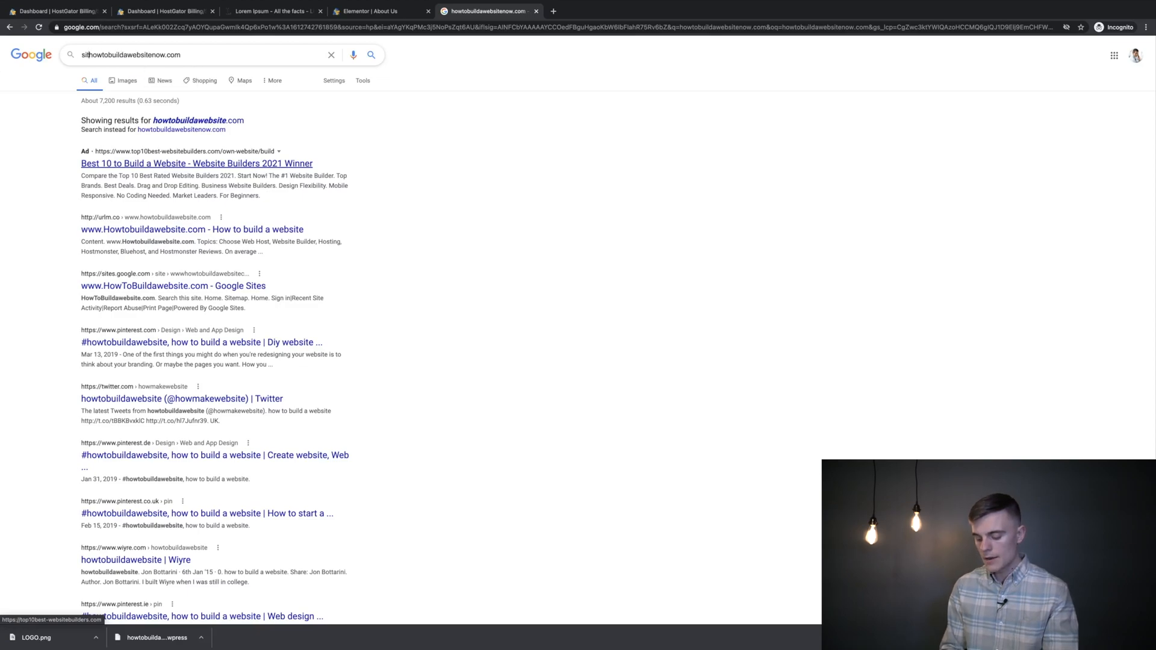
pyautogui.write(':')
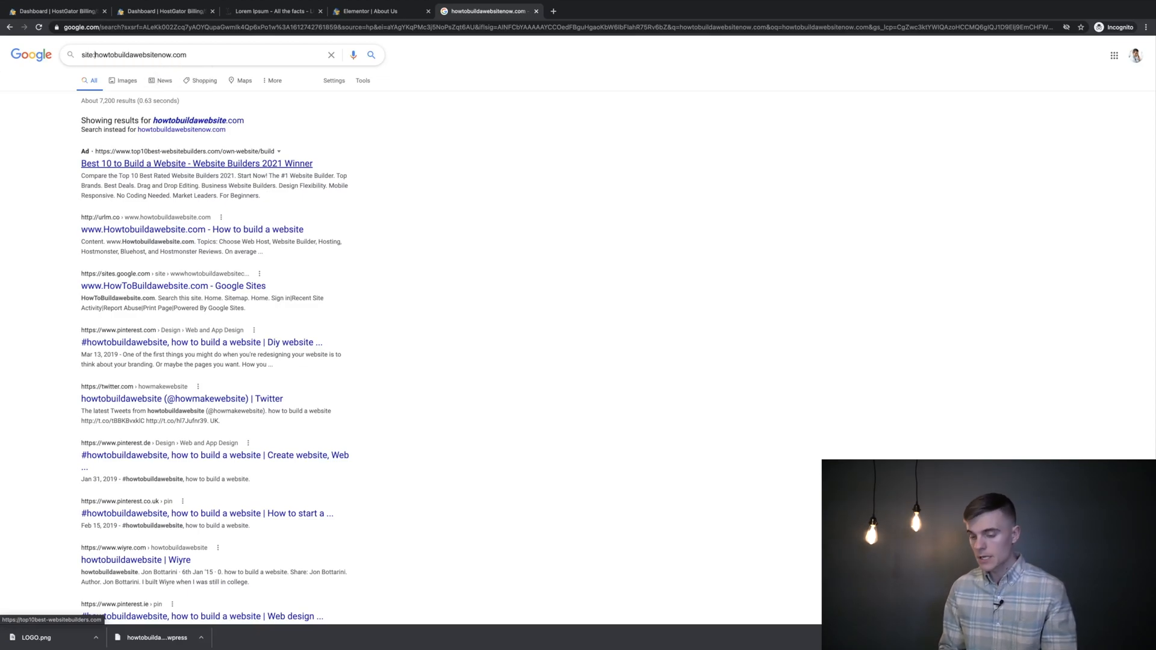
pyautogui.press('Return')
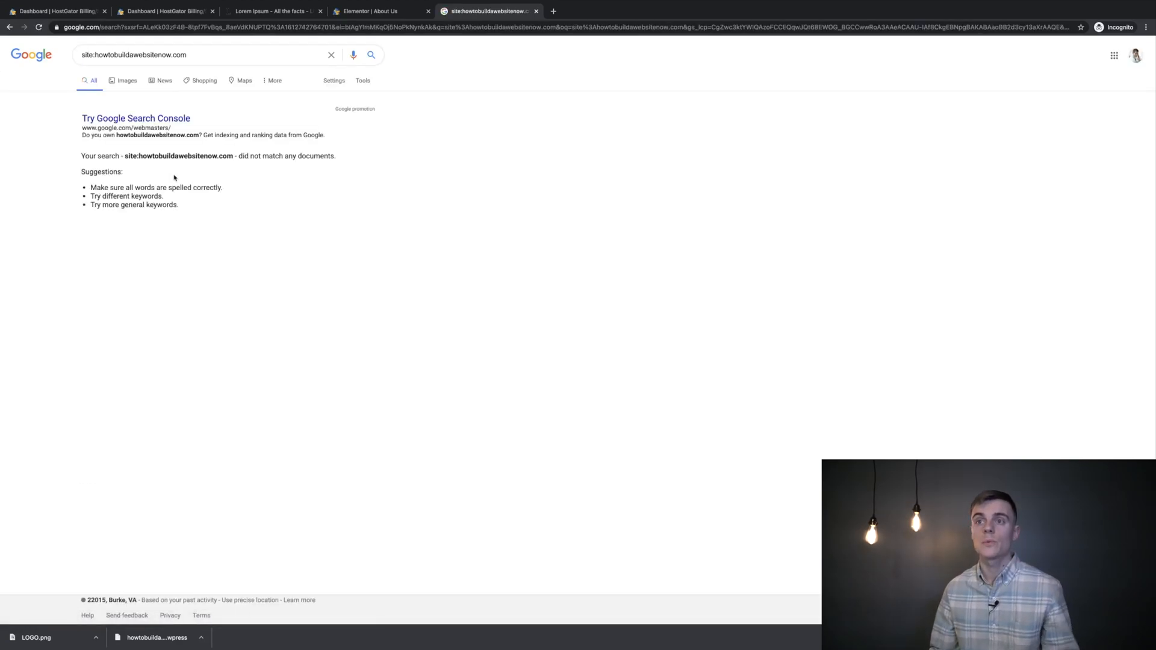
pyautogui.click(96, 55)
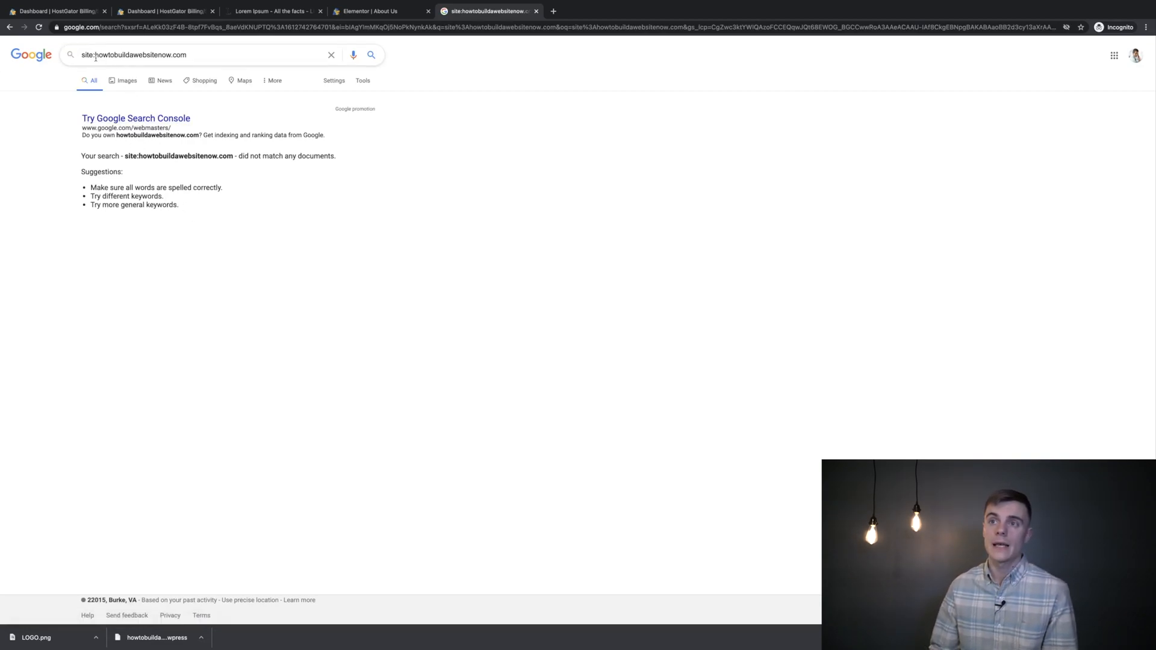
# - Open the site's Search Console Overview, dismiss the welcome message and Core Web Vitals tip, then go back
pyautogui.click(140, 120)
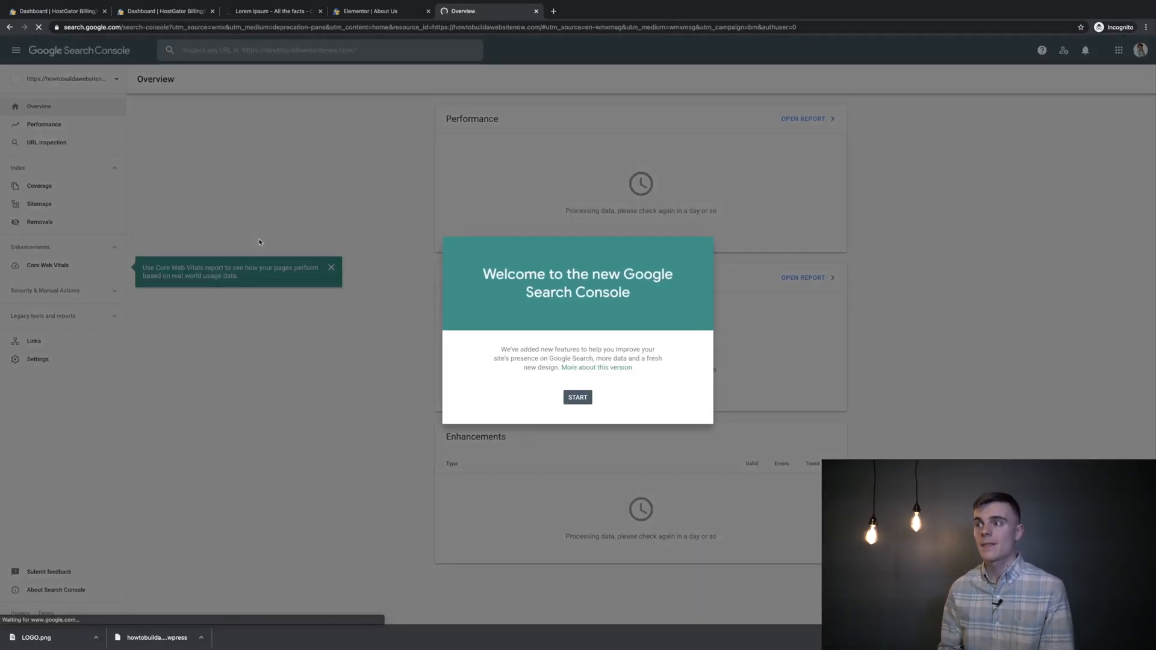
pyautogui.click(578, 398)
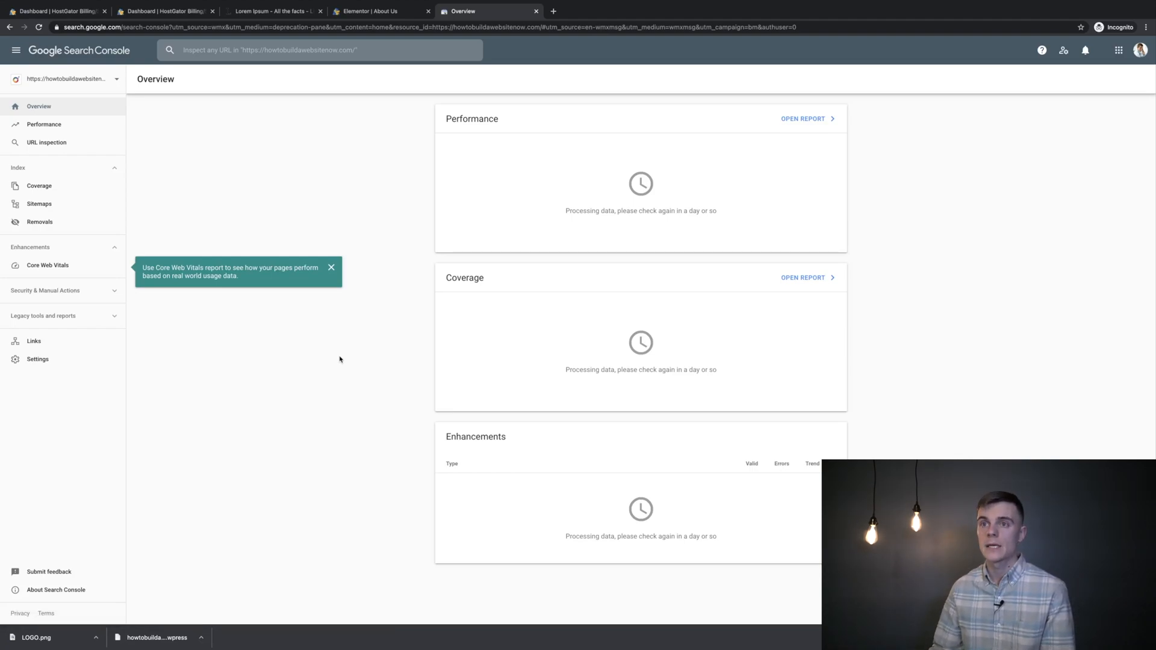
pyautogui.click(331, 267)
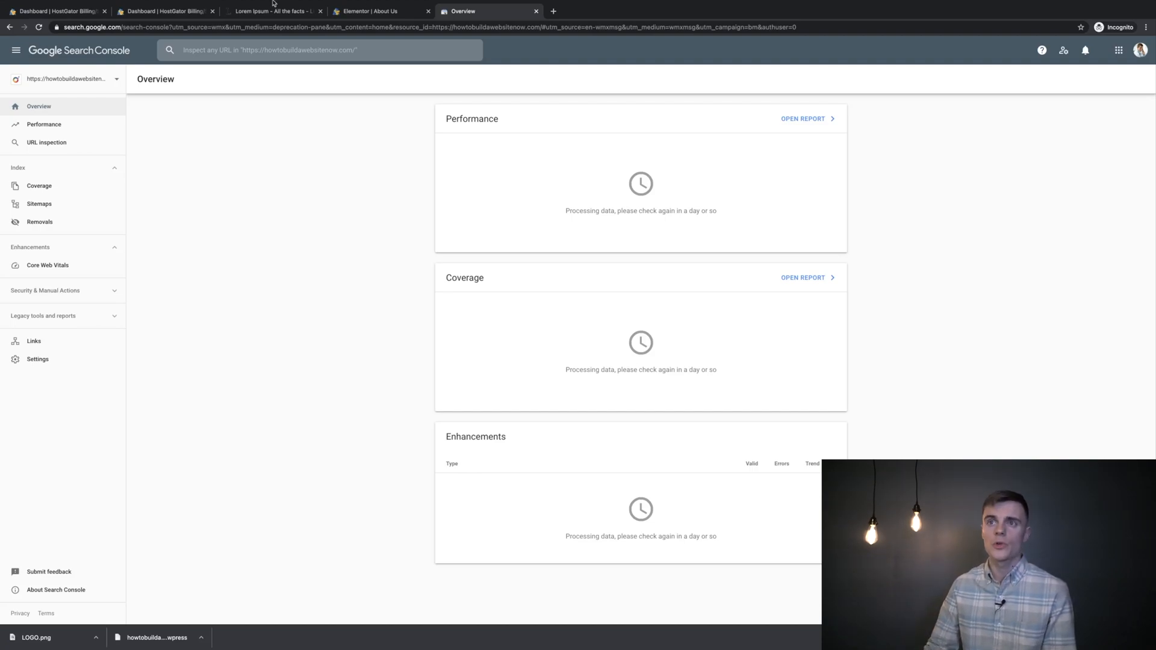
pyautogui.click(10, 27)
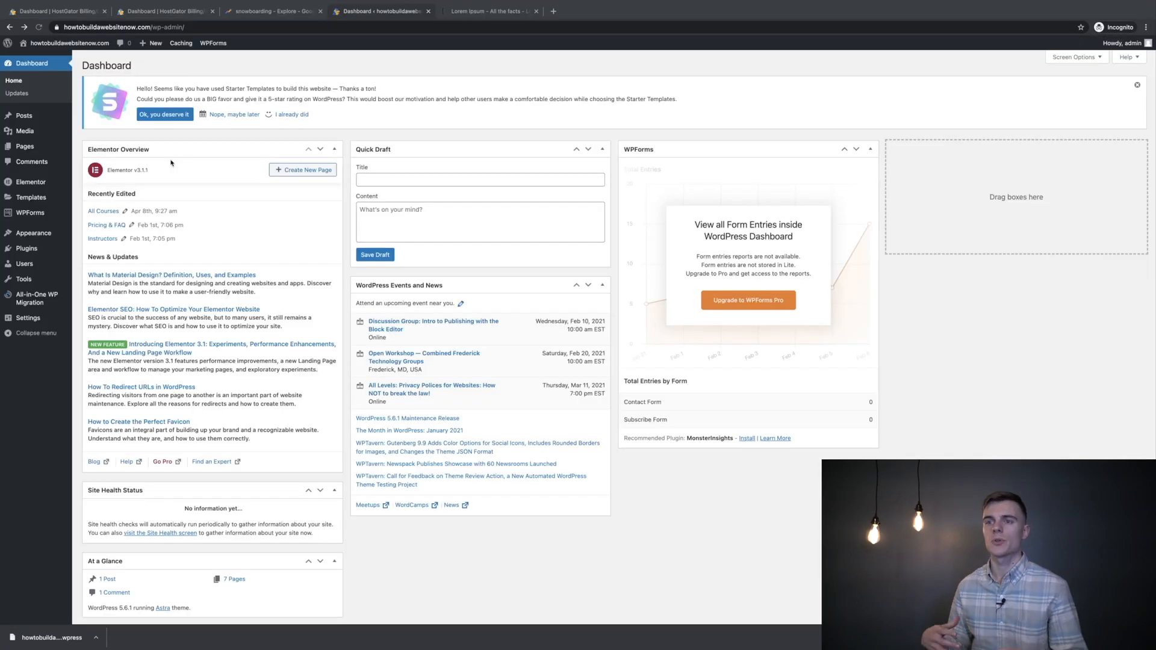
# - Start a new post and dismiss the block editor welcome guide
pyautogui.moveTo(24, 117)
pyautogui.click(78, 118)
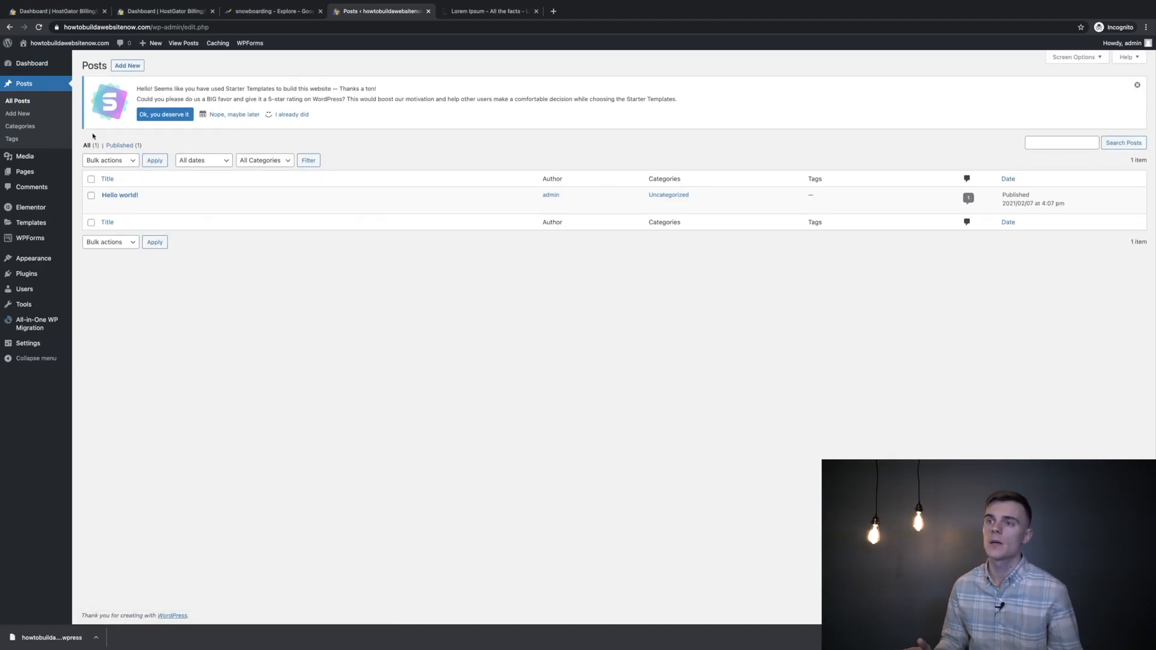
pyautogui.click(124, 67)
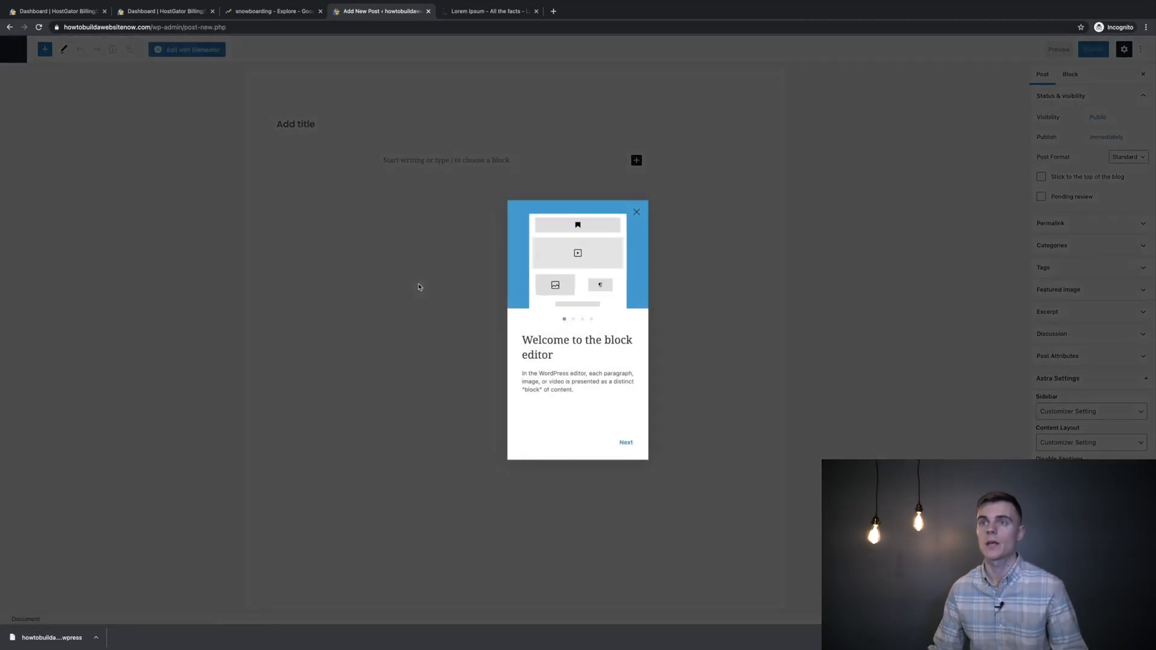
pyautogui.click(626, 444)
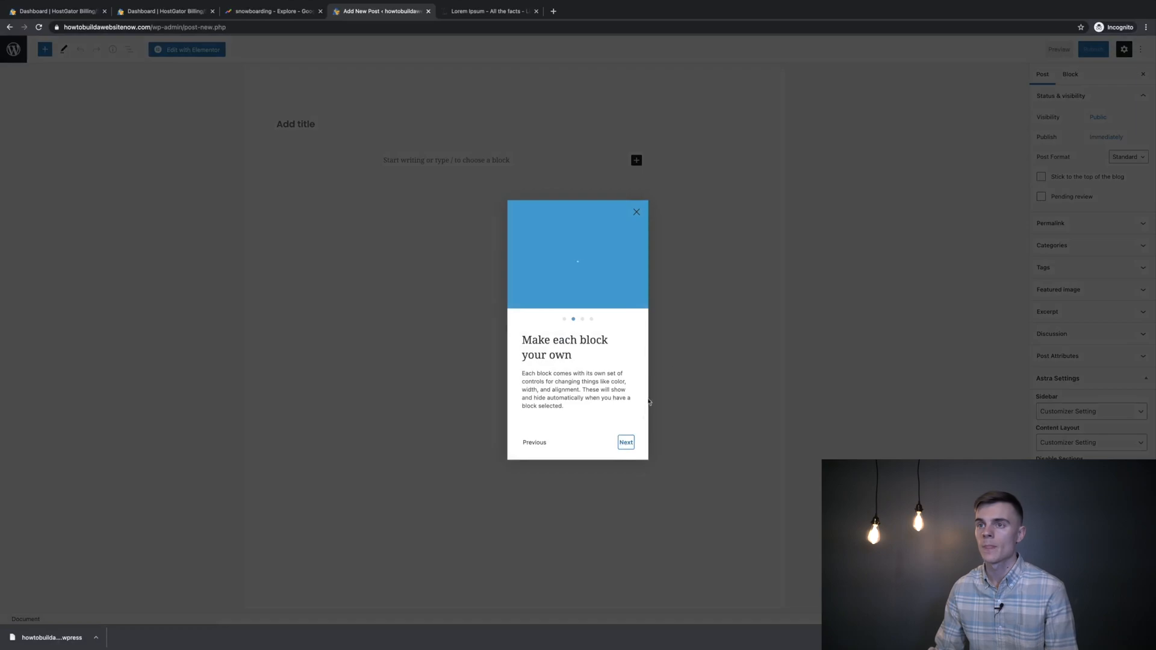
pyautogui.click(637, 212)
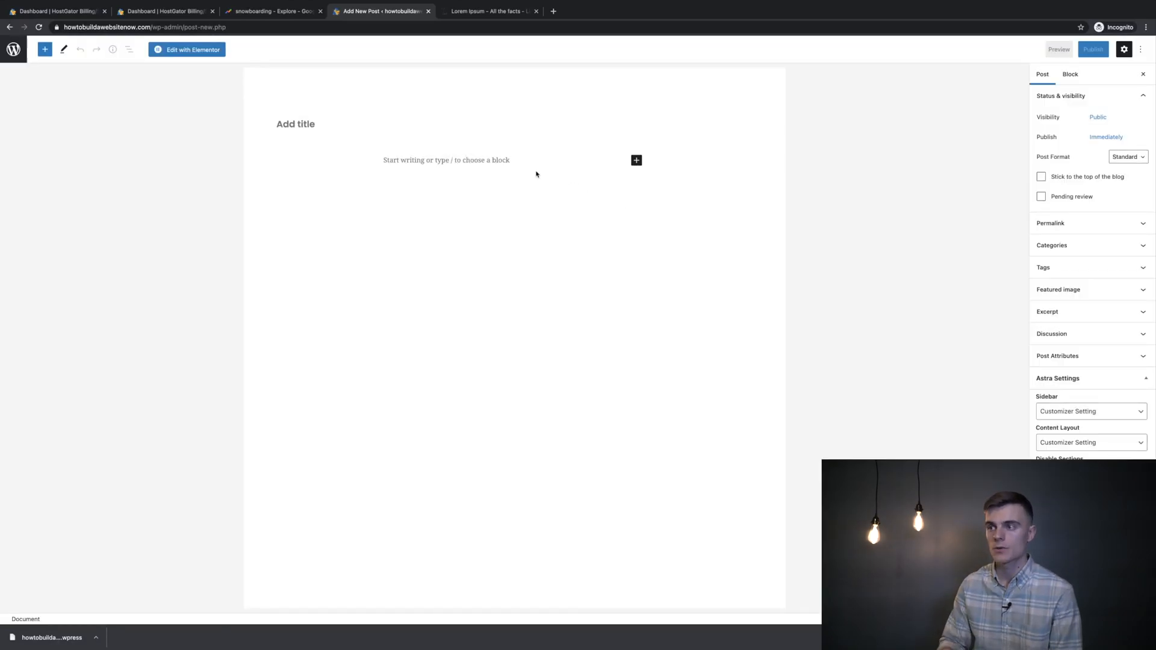
# - Paste 'What is Lorem Ipsum?' as the title and the copied Lorem Ipsum paragraph as the body
pyautogui.click(476, 19)
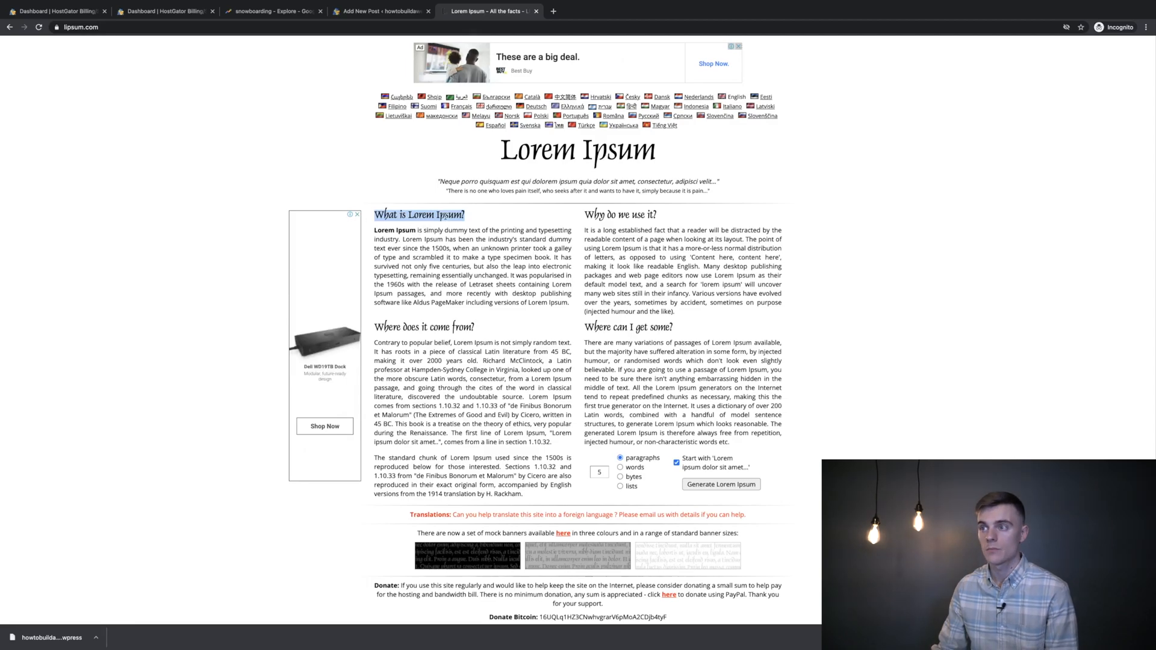
pyautogui.click(377, 12)
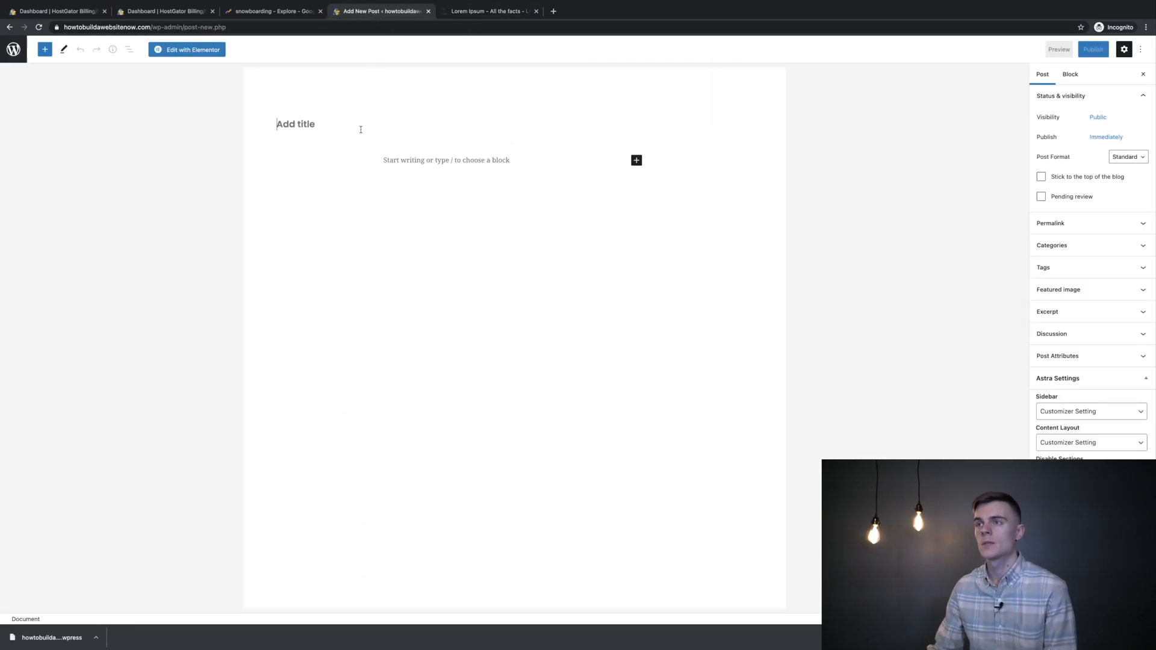
pyautogui.write('What is Lorem Ipsum?')
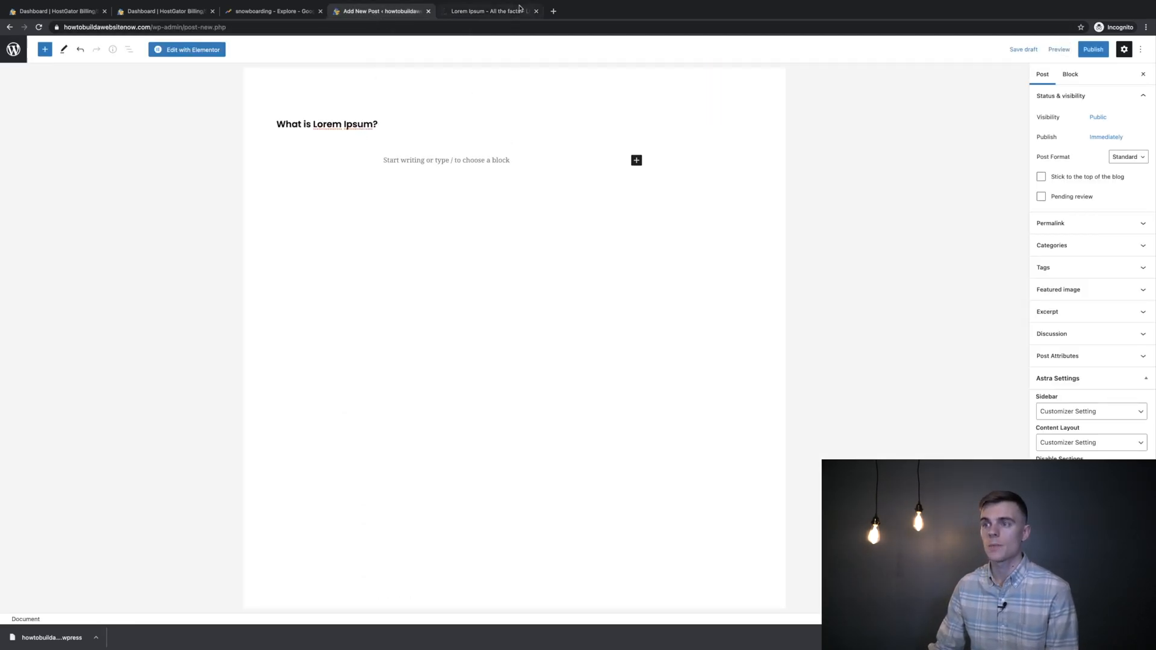
pyautogui.hotkey('ctrl', 'Tab')
pyautogui.moveTo(374, 229); pyautogui.dragTo(559, 310)
pyautogui.hotkey('ctrl', 'c')
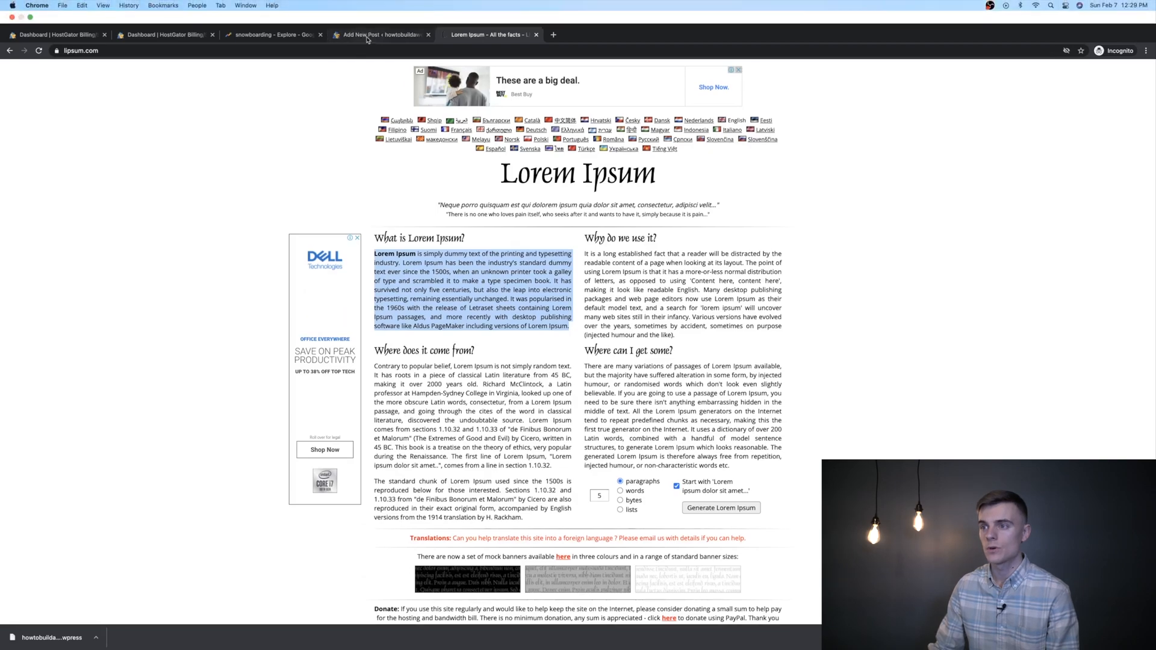
pyautogui.click(376, 11)
pyautogui.click(437, 161)
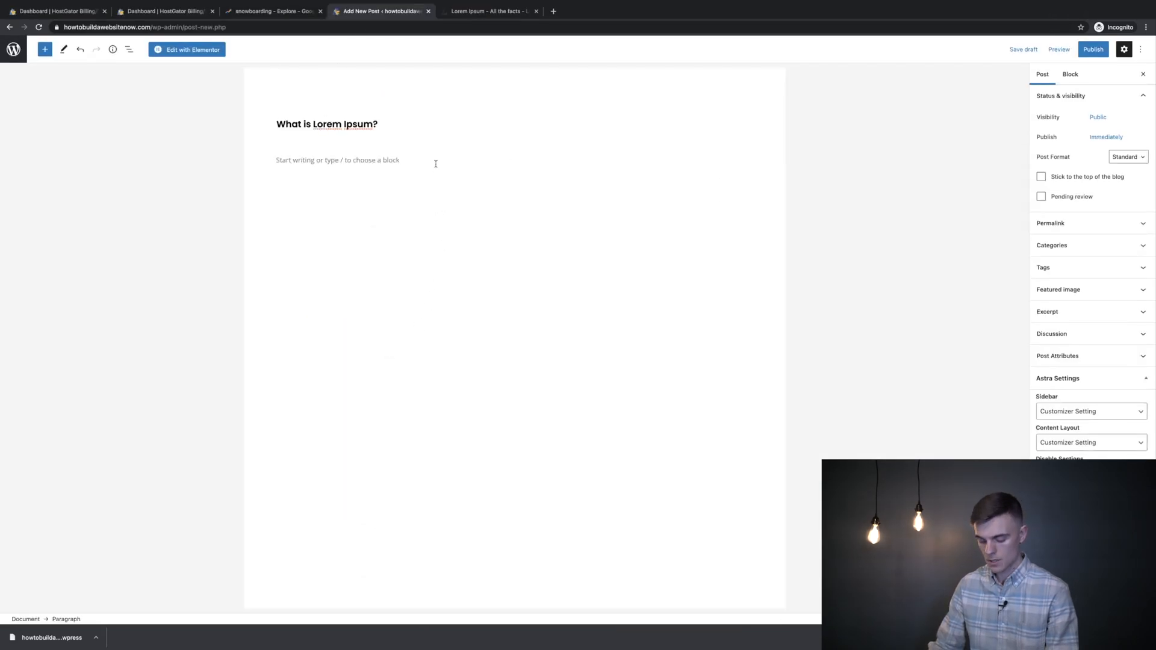
pyautogui.hotkey('ctrl', 'v')
pyautogui.hotkey('ctrl', 'v')
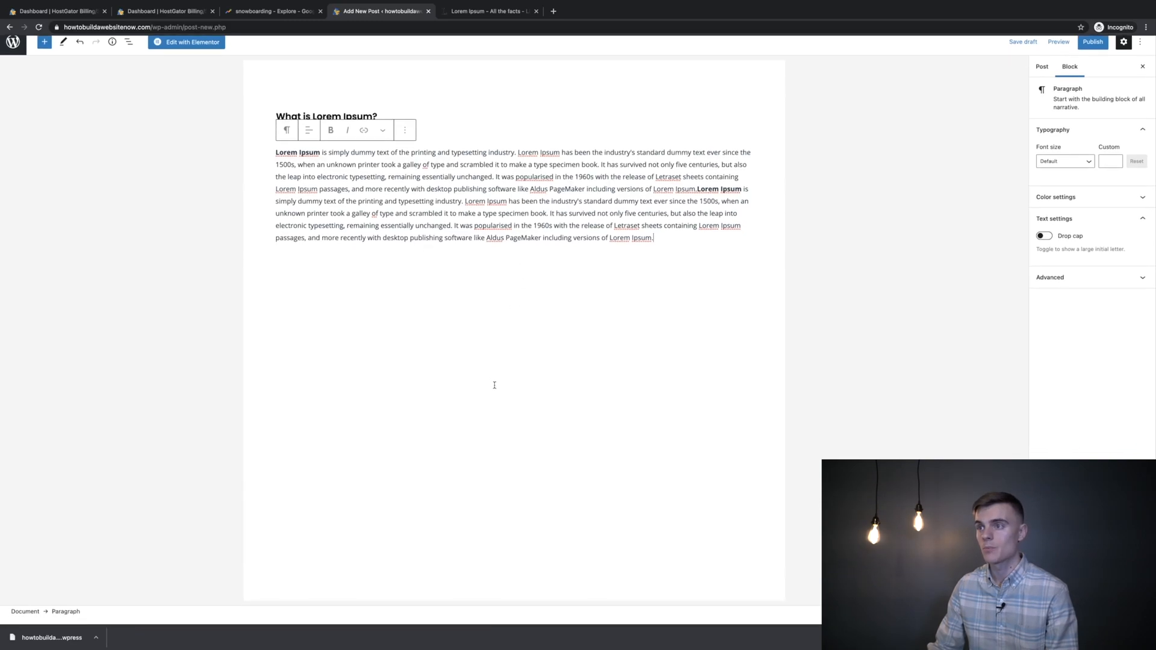
# - Publish the post and return to the All Posts list
pyautogui.click(1091, 52)
pyautogui.click(1076, 58)
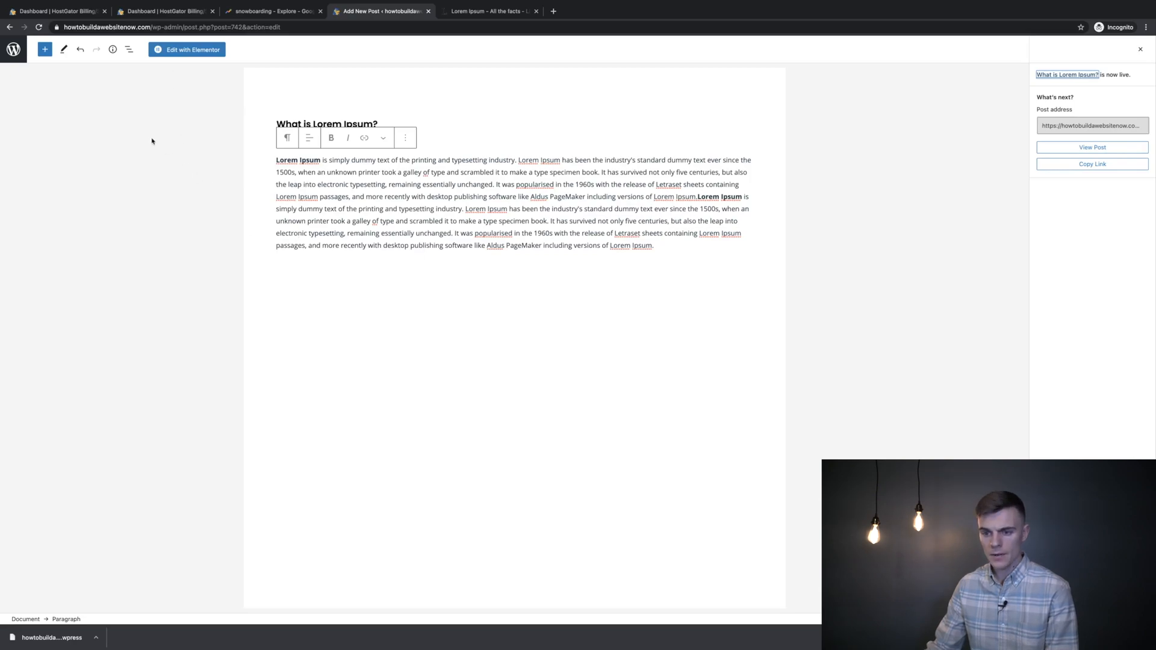
pyautogui.click(13, 50)
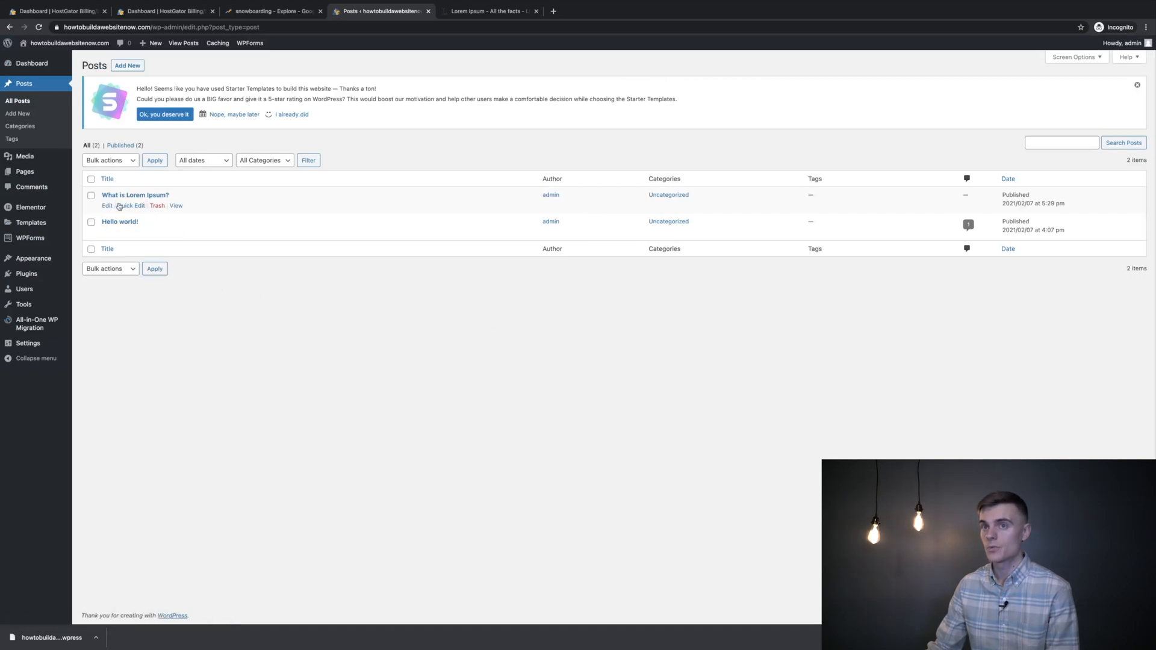
# - View the published Lorem Ipsum post live, type and erase a test comment, then go Home
pyautogui.click(174, 206)
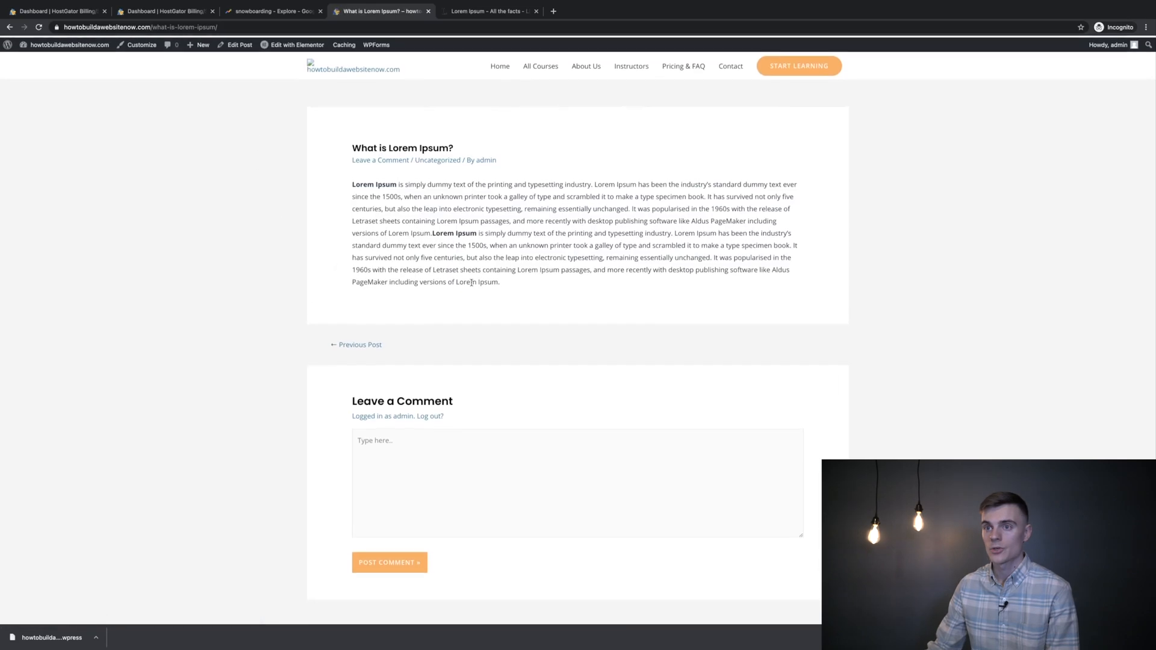
pyautogui.moveTo(351, 182); pyautogui.dragTo(620, 269)
pyautogui.click(614, 277)
pyautogui.click(522, 484)
pyautogui.write('lajfksjllk')
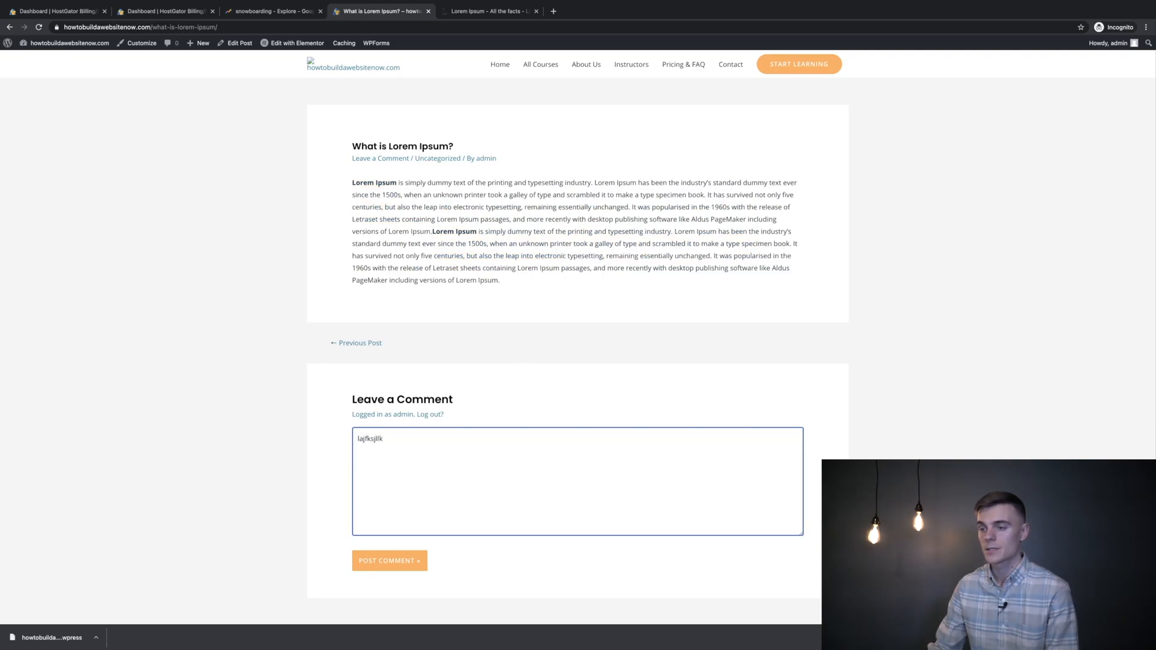
pyautogui.hotkey('ctrl', 'a')
pyautogui.press('BackSpace')
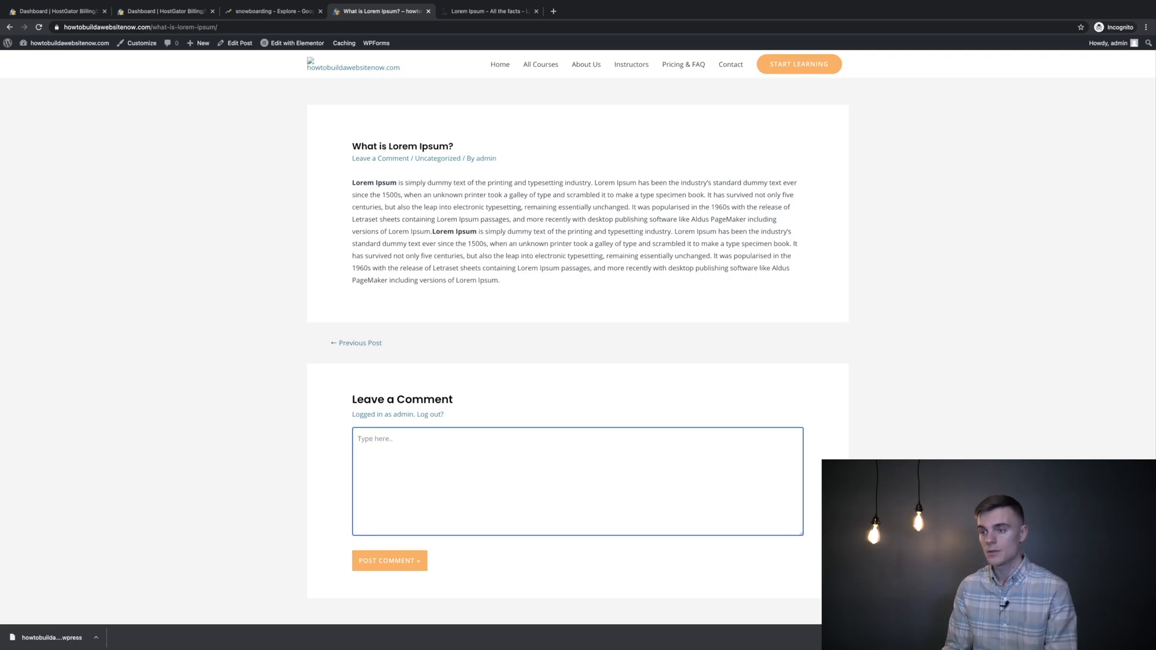
pyautogui.click(491, 61)
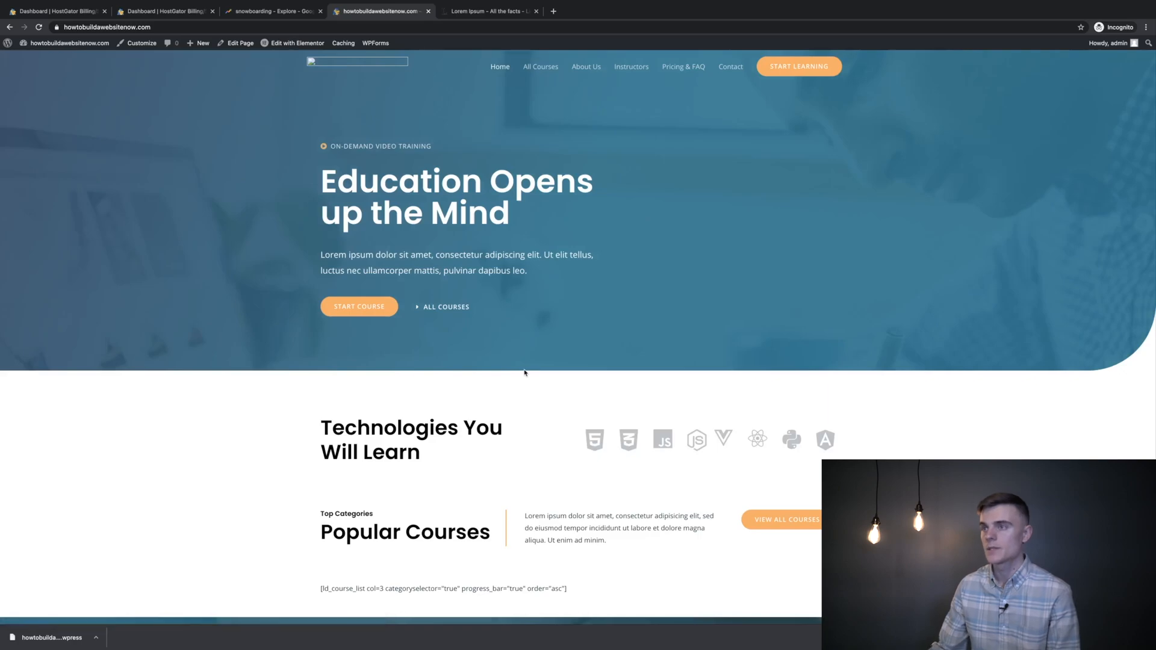
# - Enable Pages under Elementor Settings' post types, then open the All Pages list
pyautogui.scroll(-3, 511, 371)
pyautogui.scroll(5, 511, 371)
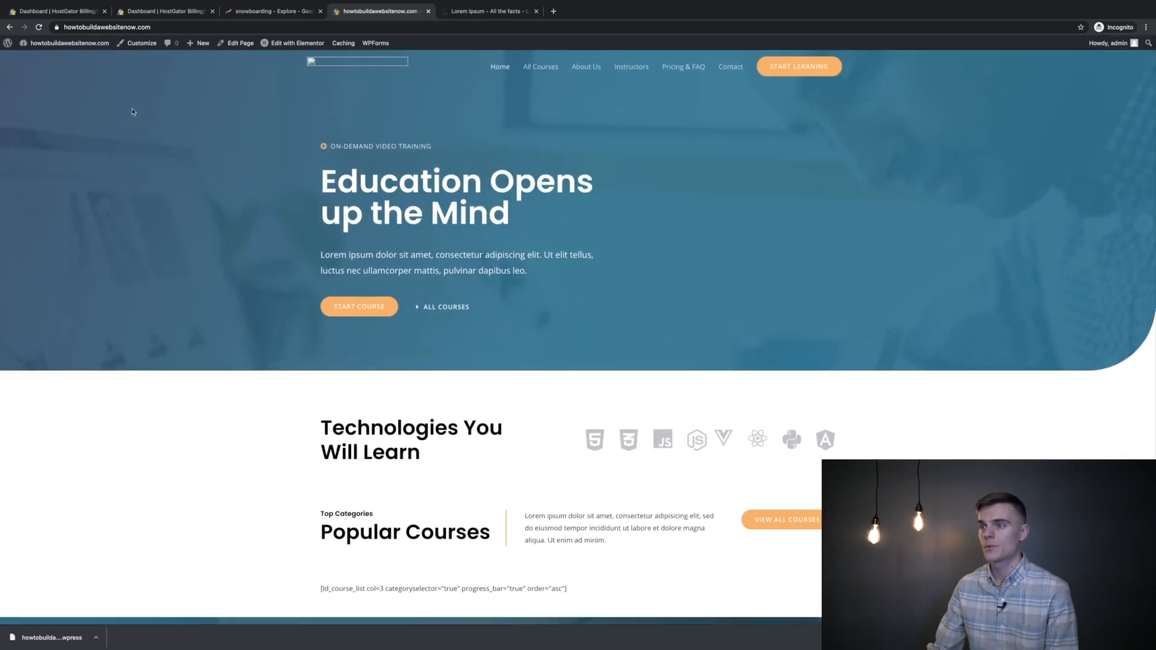
pyautogui.moveTo(66, 54)
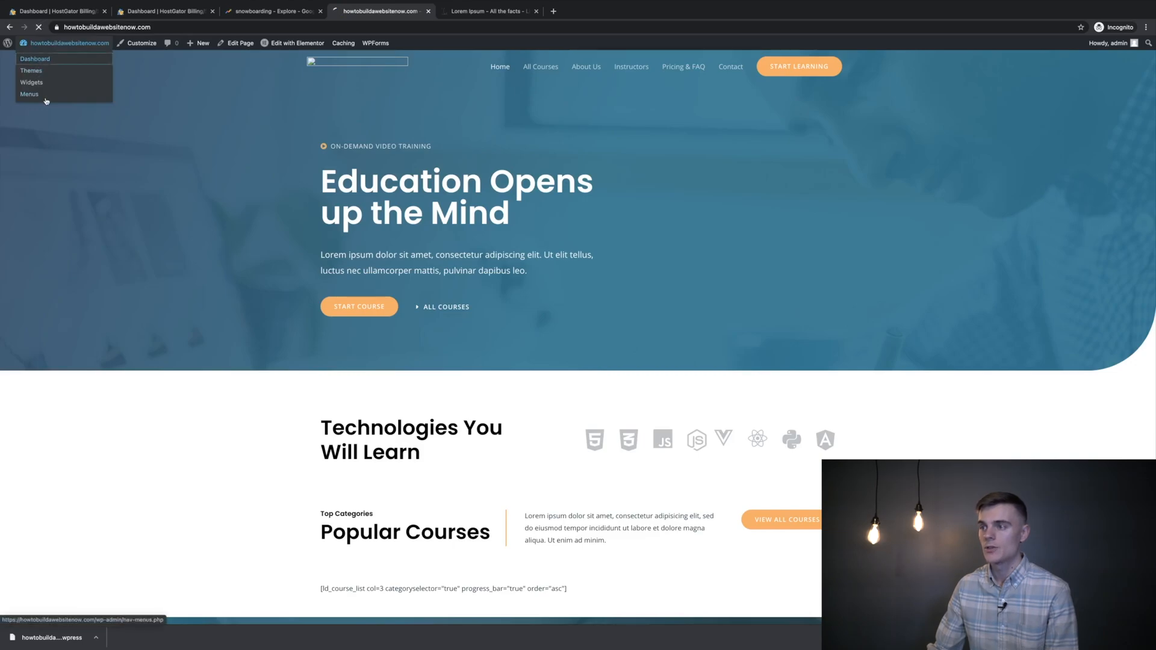
pyautogui.click(104, 91)
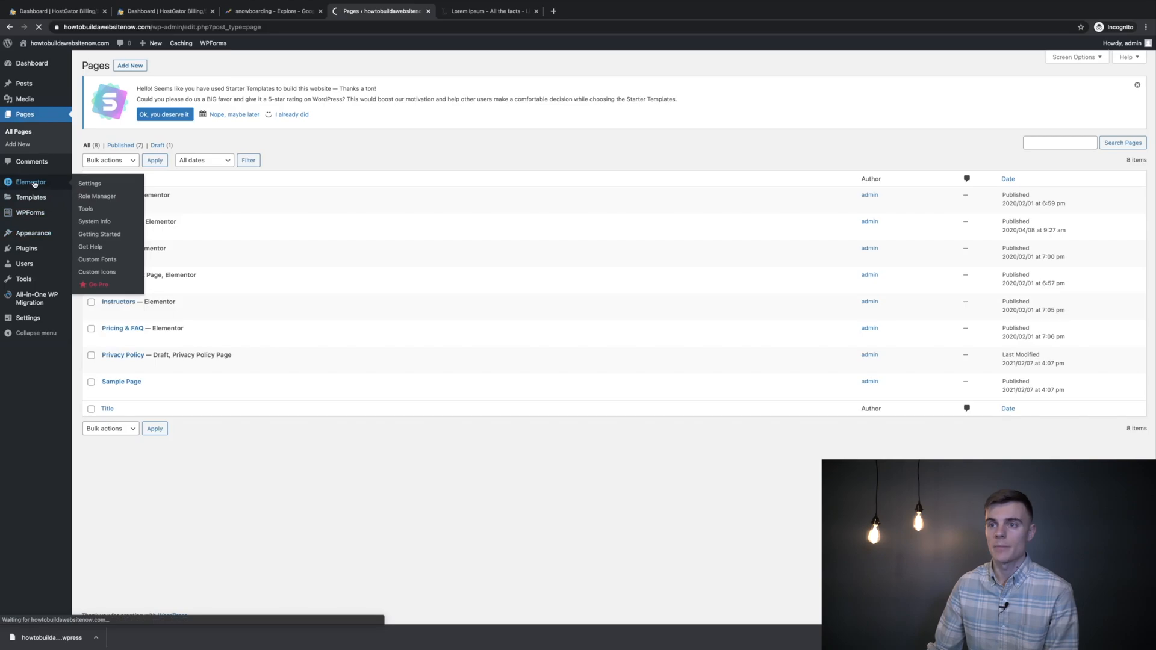
pyautogui.click(85, 182)
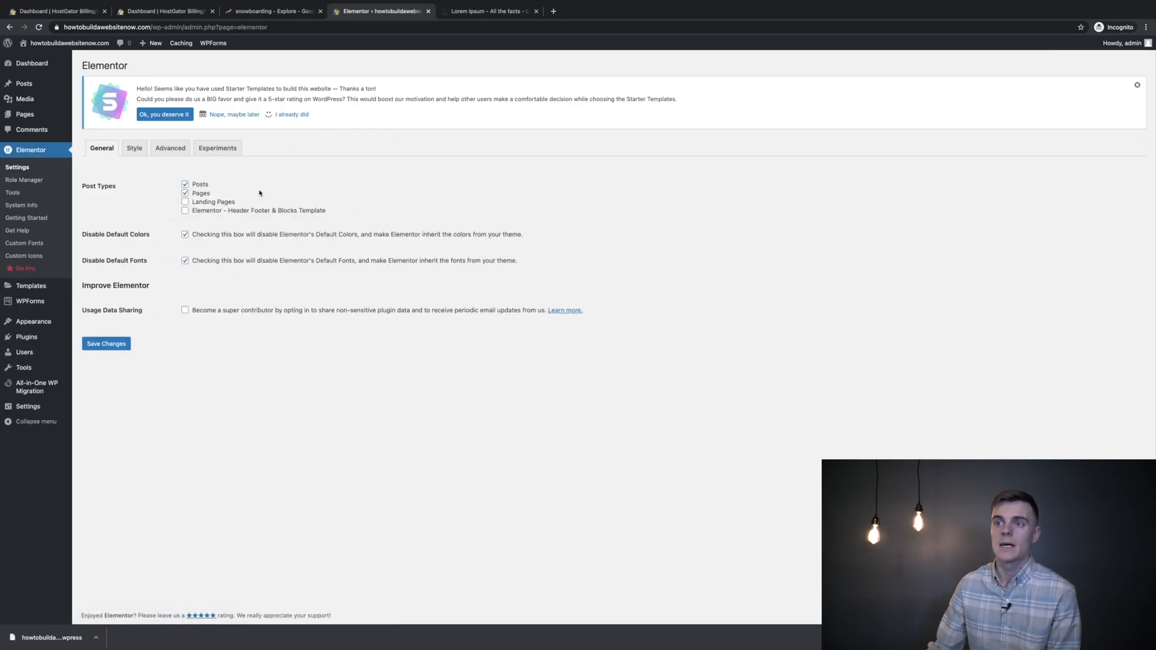
pyautogui.click(185, 193)
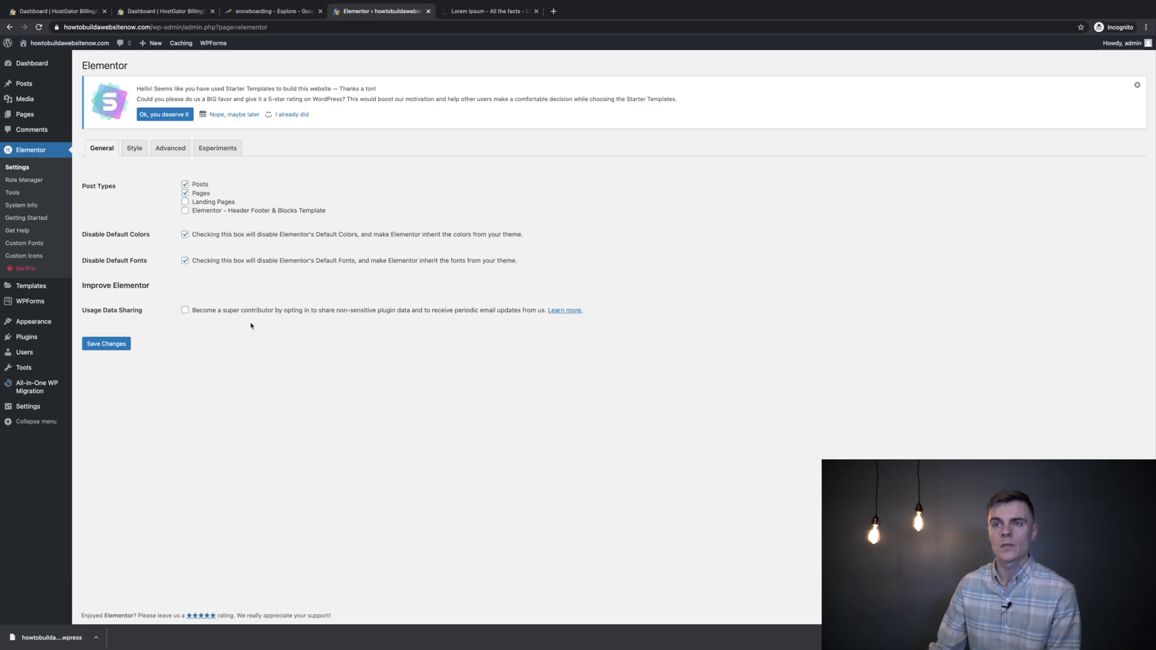
pyautogui.click(120, 135)
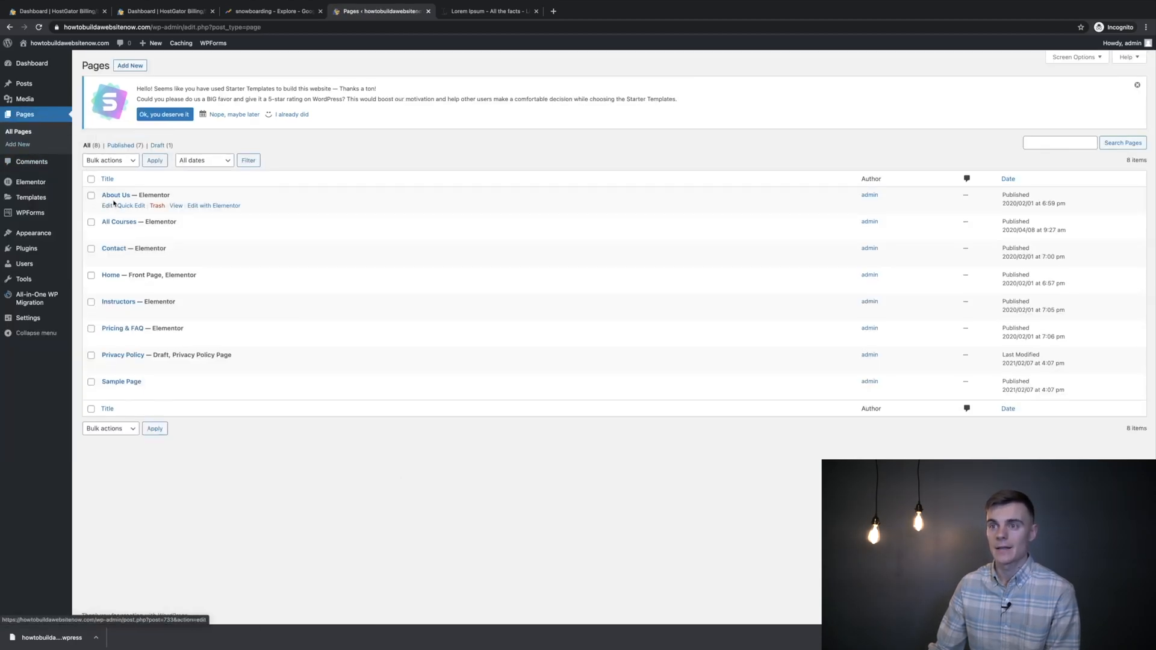
# - Open About Us in Elementor and inspect the founder section's photo, heading, paragraph and signature
pyautogui.click(201, 207)
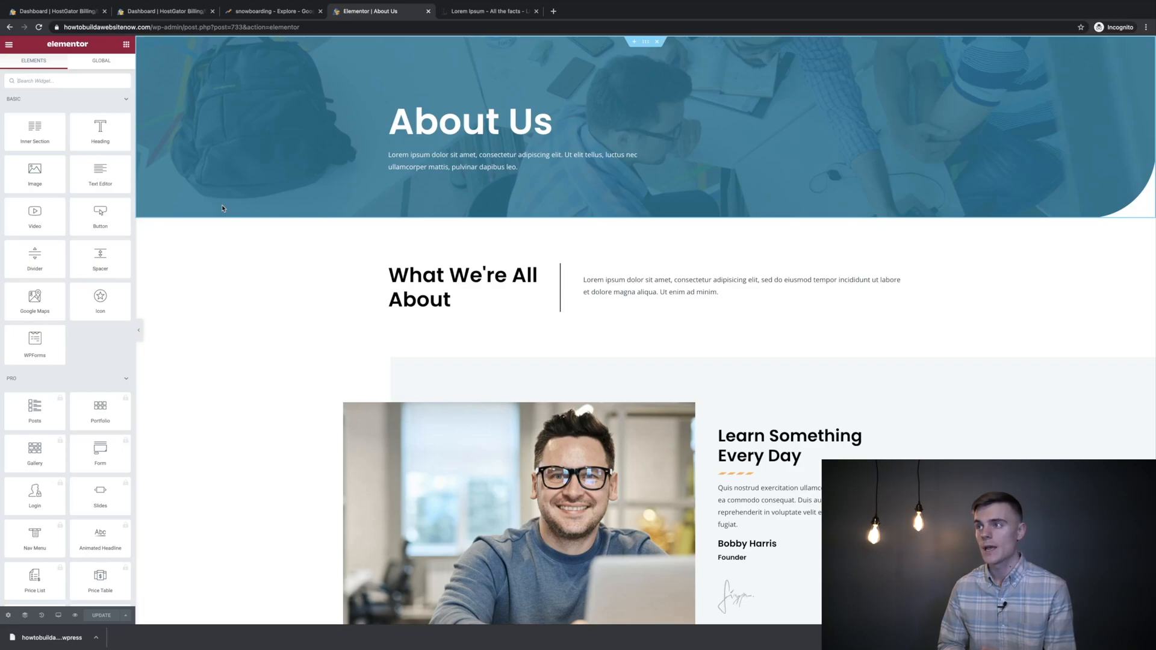
pyautogui.scroll(-2, 214, 208)
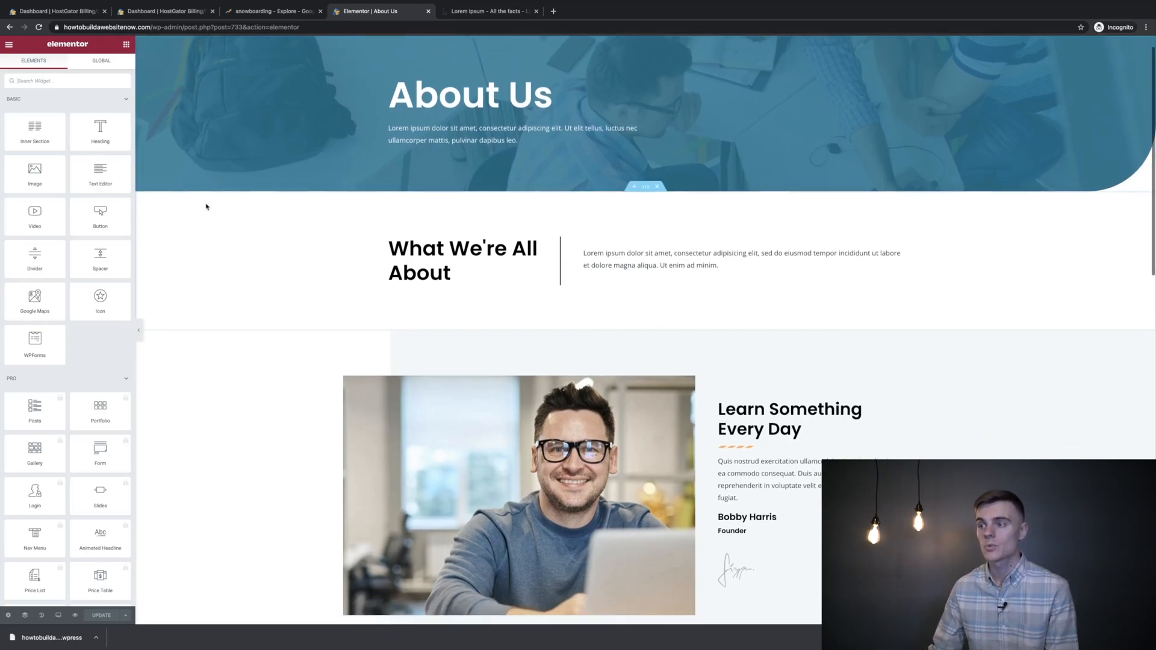
pyautogui.scroll(-1, 210, 208)
pyautogui.scroll(-4, 214, 222)
pyautogui.click(622, 359)
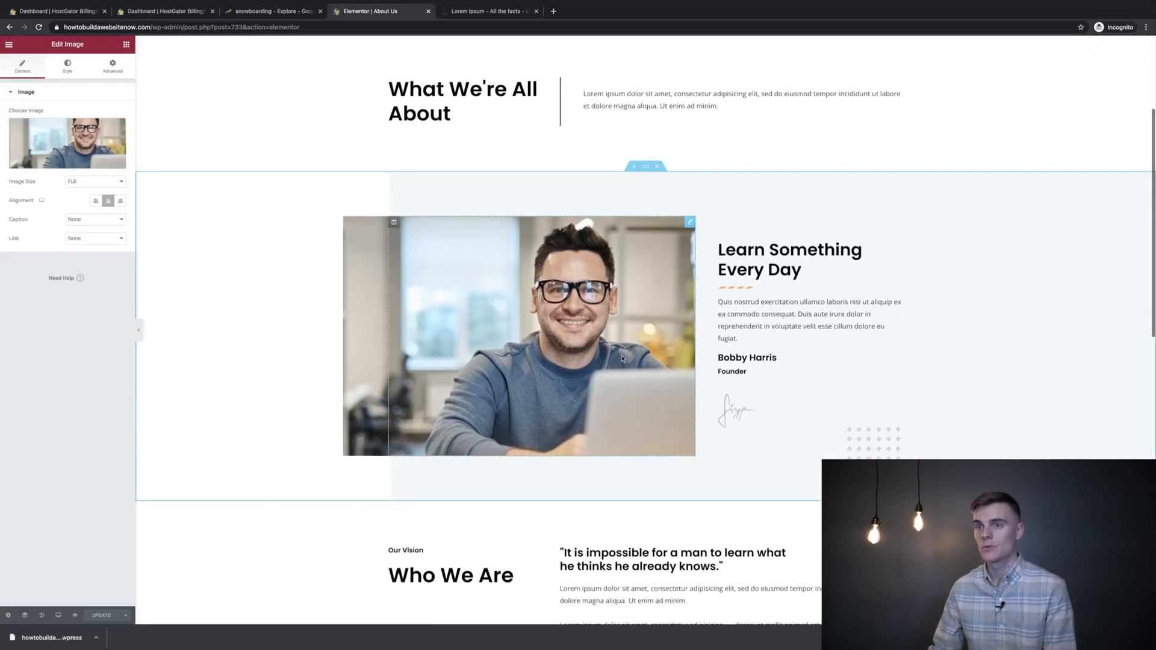
pyautogui.click(803, 269)
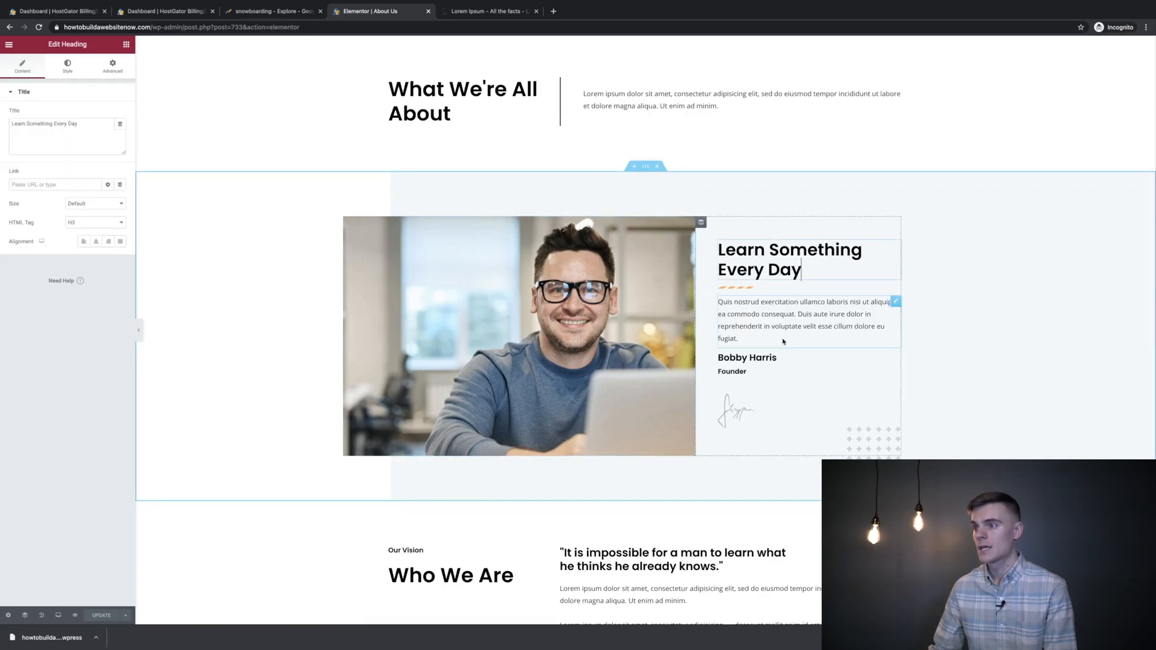
pyautogui.click(783, 342)
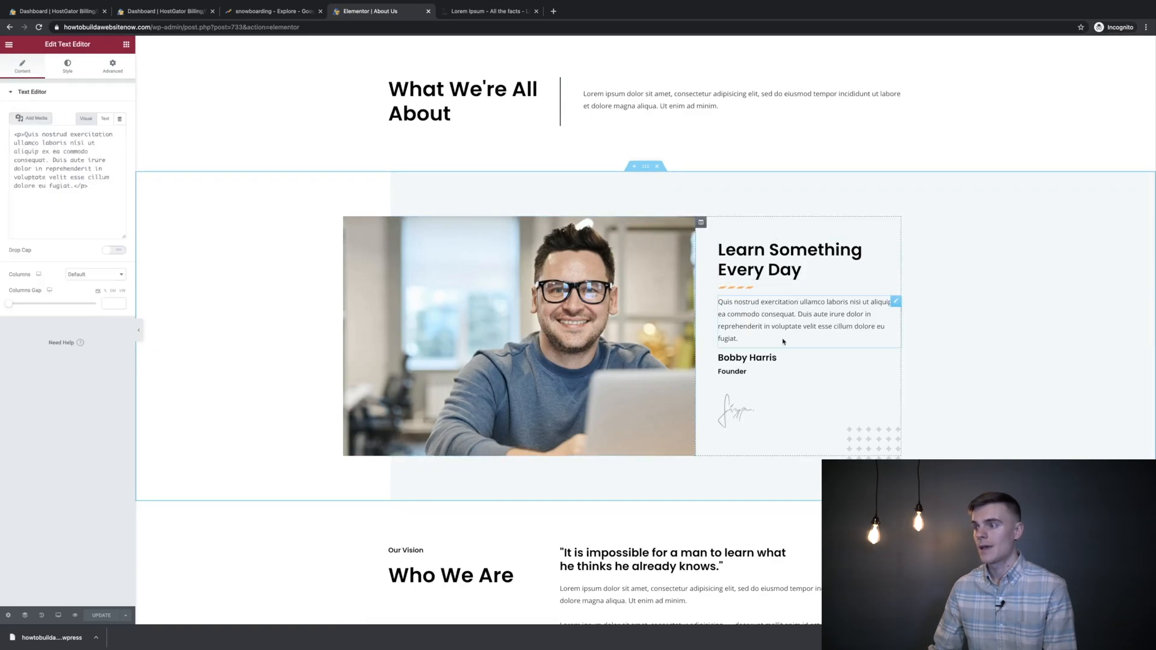
pyautogui.click(781, 396)
pyautogui.scroll(1, 795, 309)
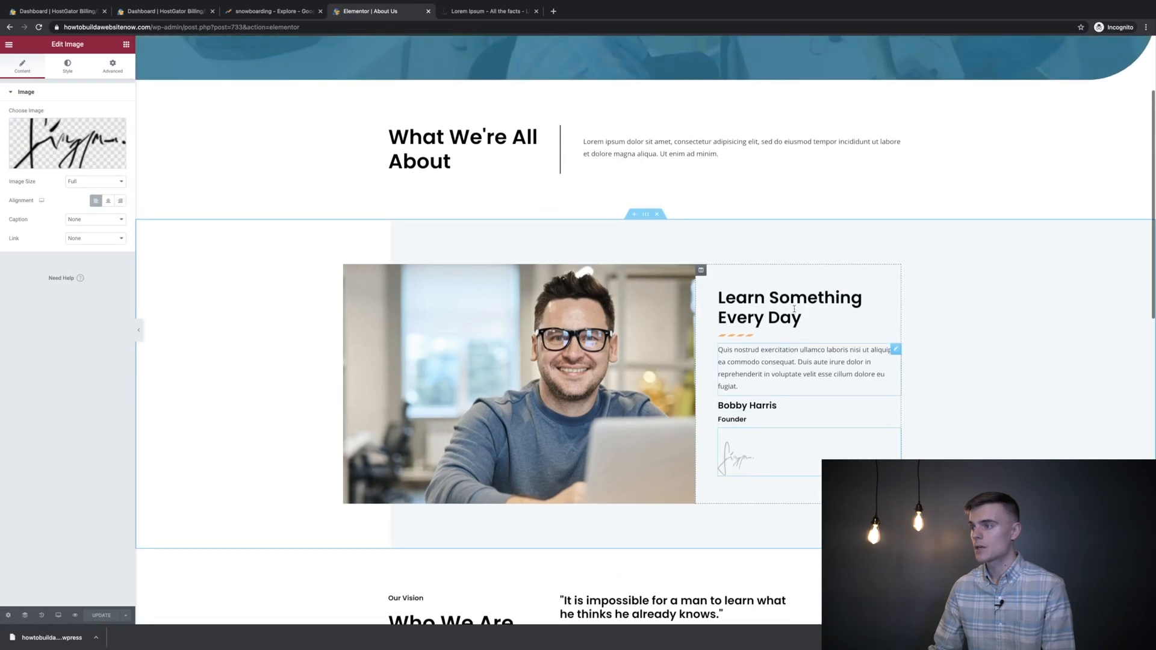
# - Delete the Quis nostrud paragraph under the Learn Something Every Day heading
pyautogui.click(828, 360)
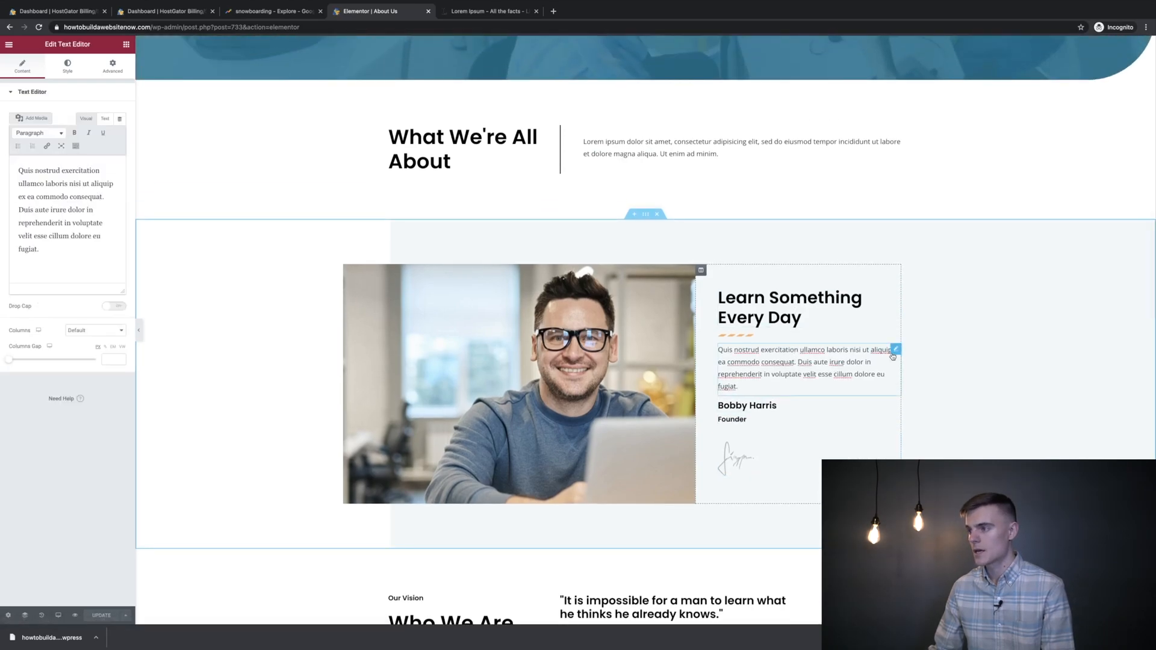
pyautogui.click(895, 351)
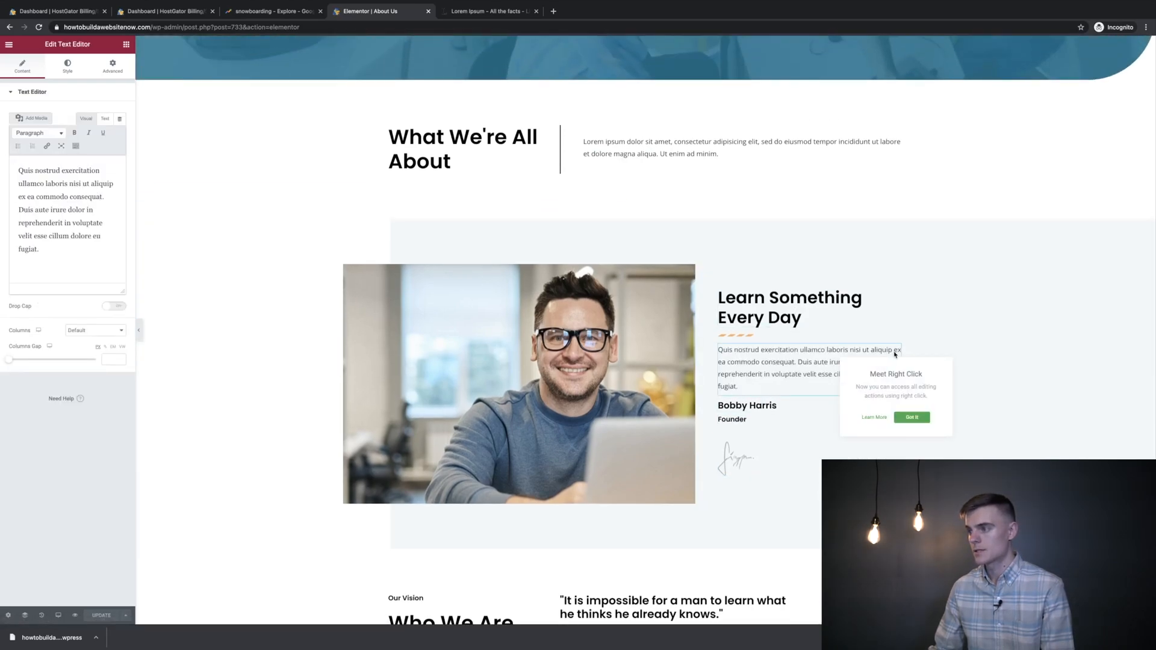
pyautogui.click(911, 417)
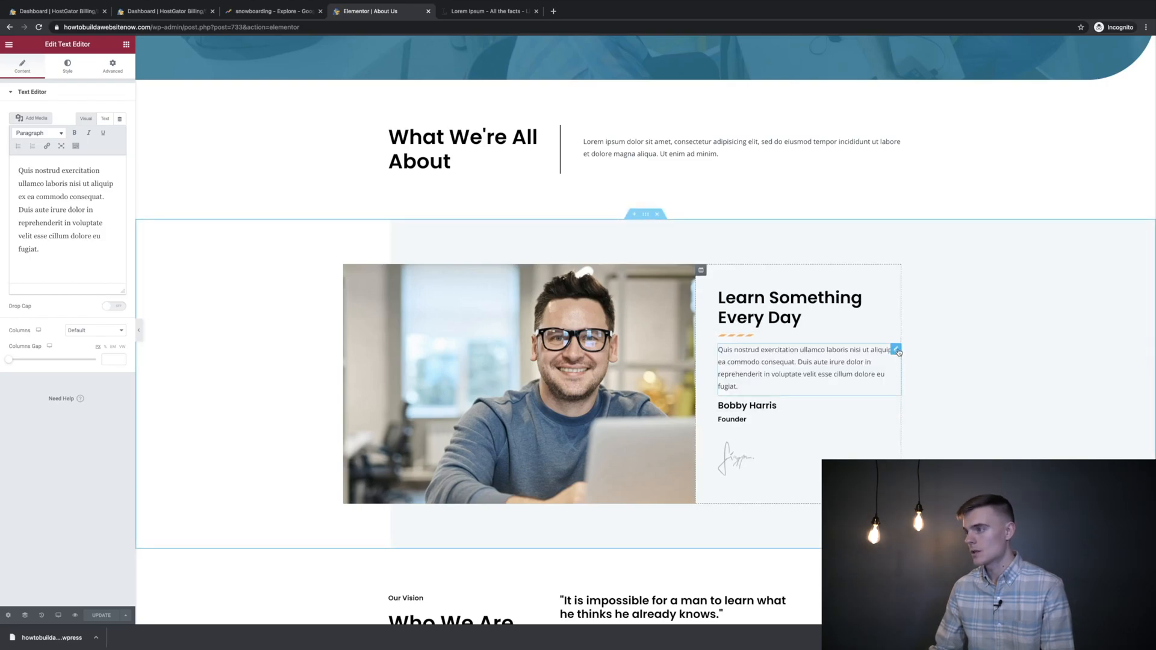
pyautogui.rightClick(897, 352)
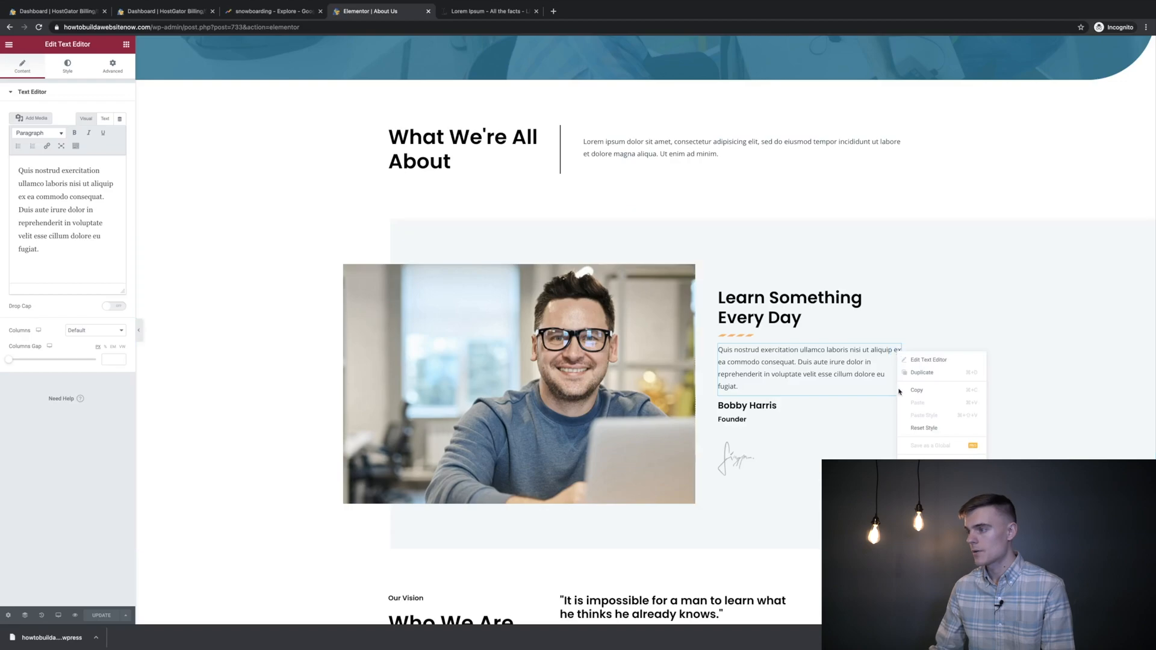
pyautogui.click(906, 457)
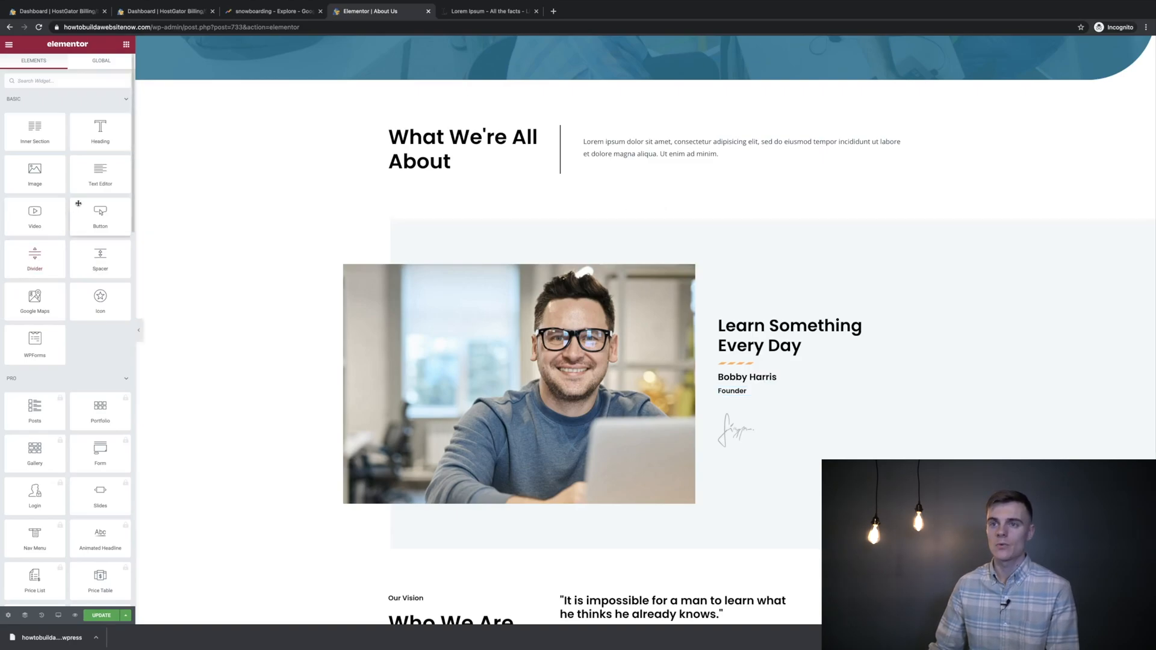
# - Drop a Text Editor widget under the Learn Something Every Day heading and paste the Lorem Ipsum paragraph
pyautogui.moveTo(89, 179); pyautogui.dragTo(721, 348)
pyautogui.press('Right')
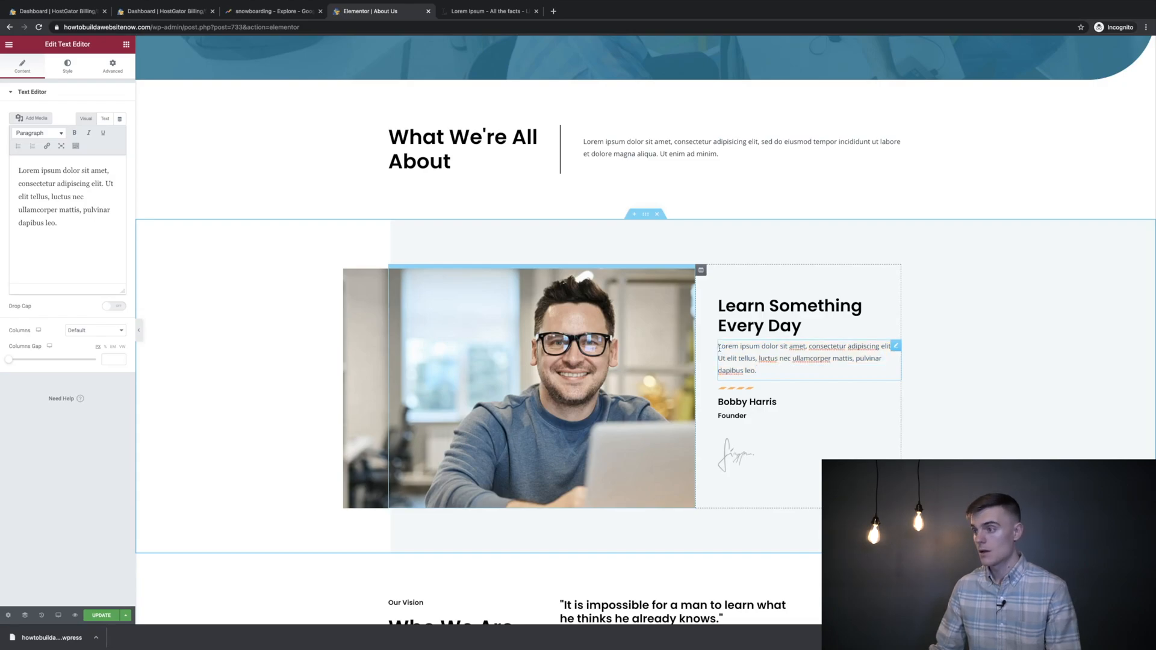
pyautogui.hotkey('ctrl', 'v')
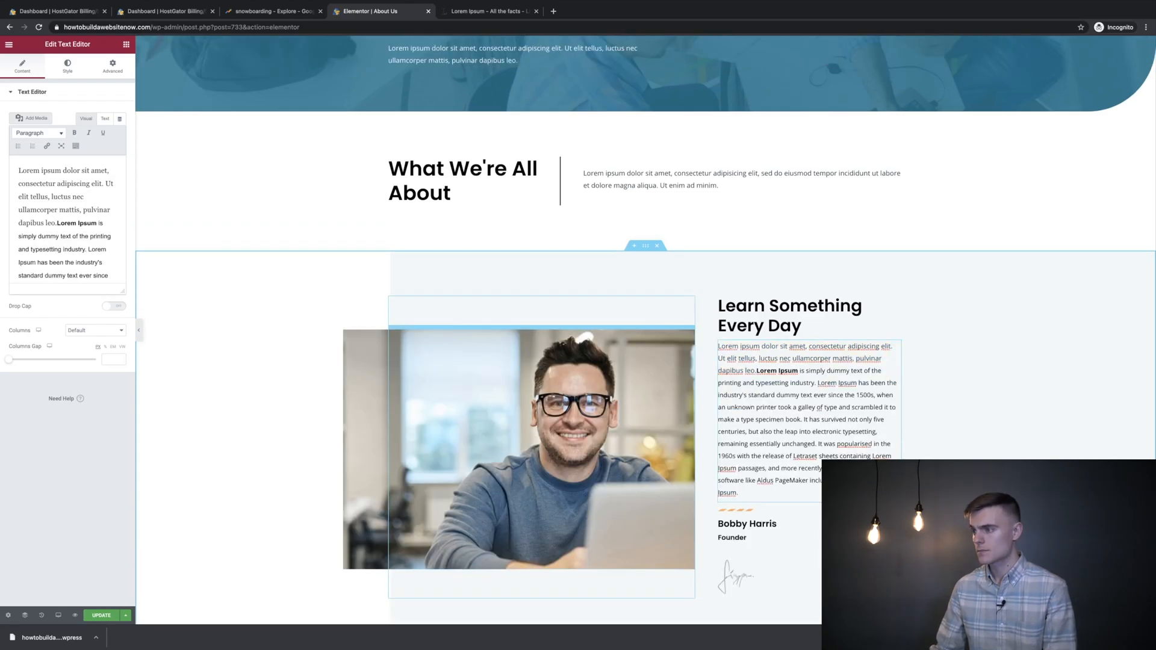
pyautogui.scroll(-8, 517, 302)
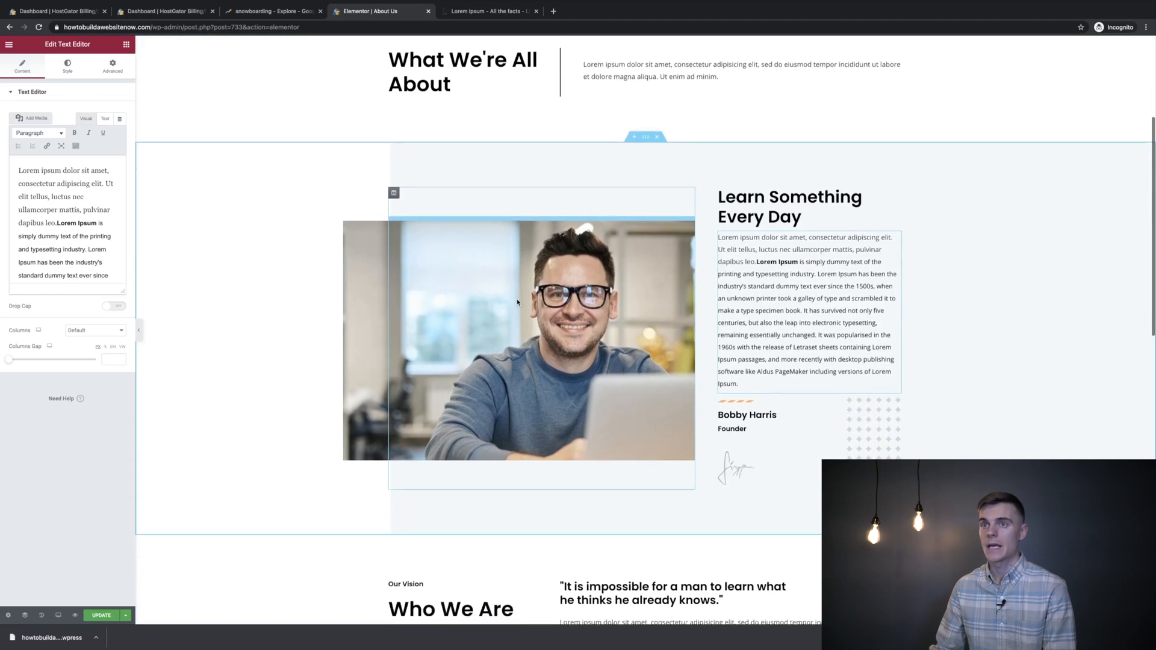
pyautogui.scroll(-1, 462, 304)
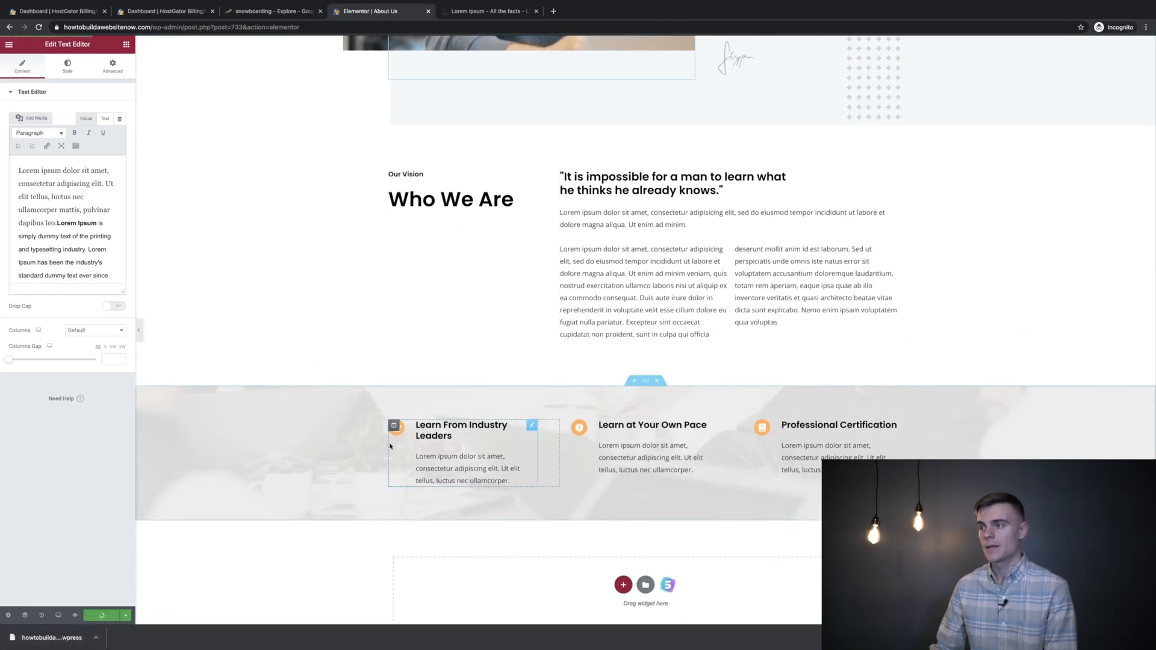
pyautogui.scroll(6, 430, 439)
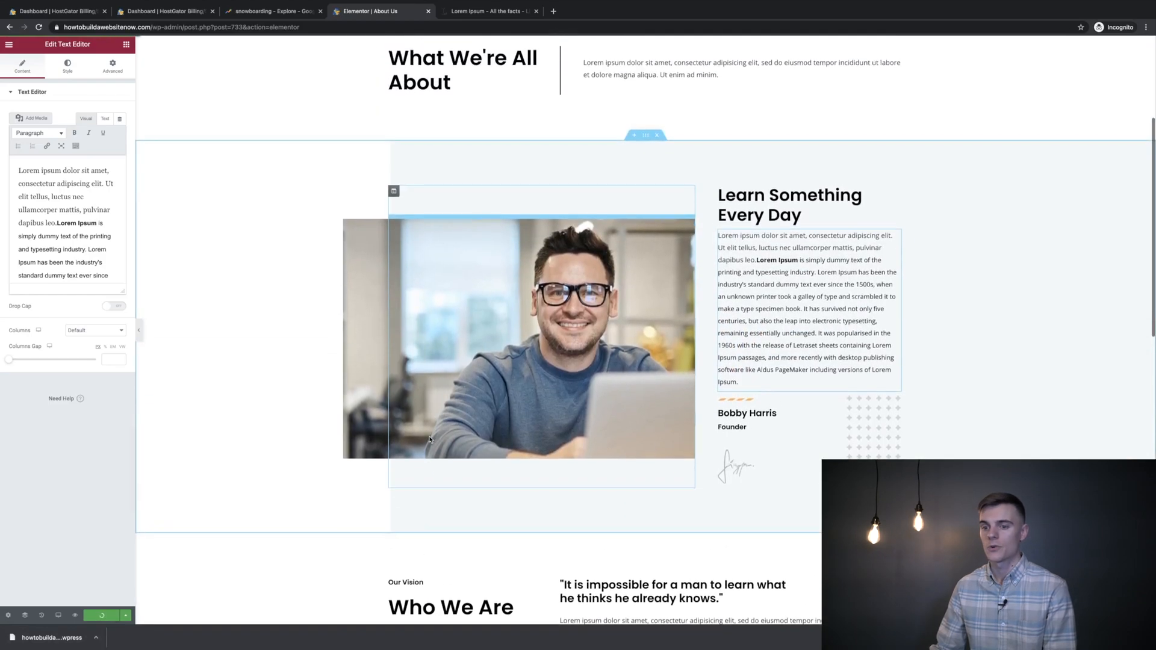
pyautogui.scroll(-2, 191, 340)
pyautogui.click(190, 340)
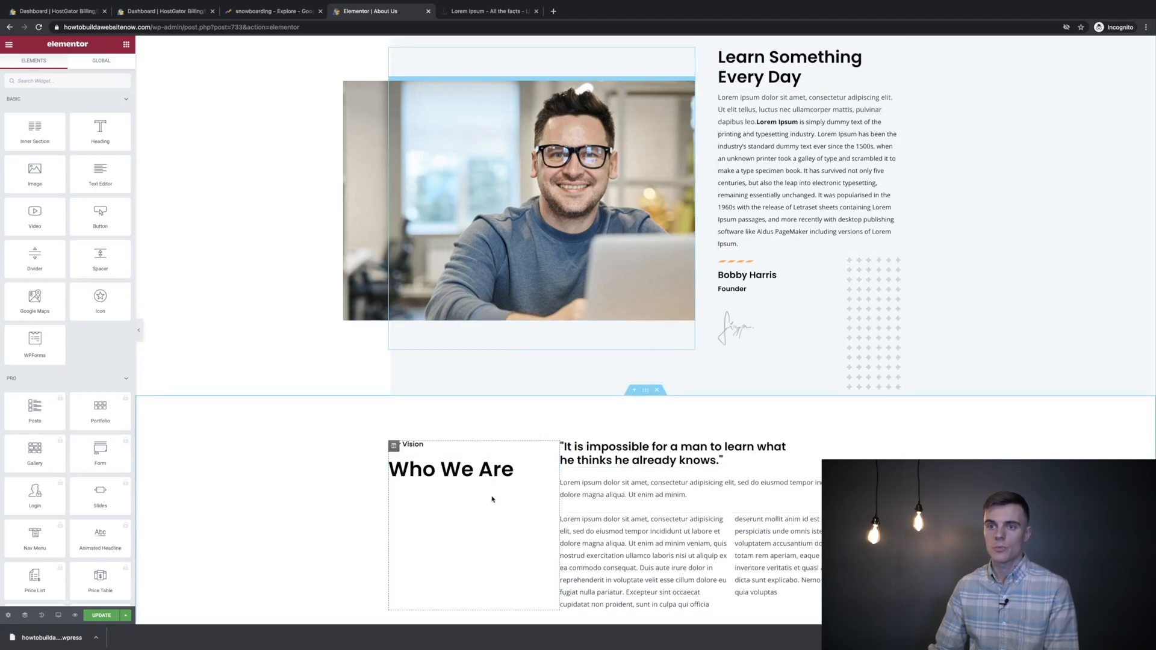
# - Insert a Video widget into a new section above Who We Are and preview it
pyautogui.moveTo(50, 220); pyautogui.dragTo(666, 421)
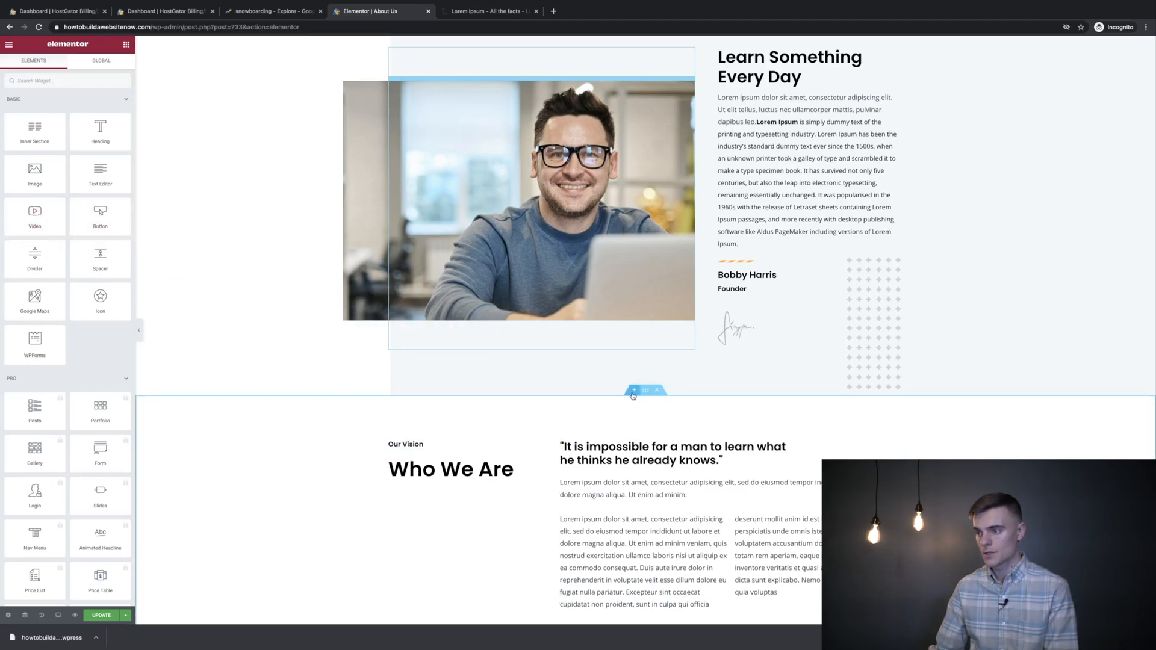
pyautogui.click(634, 391)
pyautogui.moveTo(27, 232); pyautogui.dragTo(666, 457)
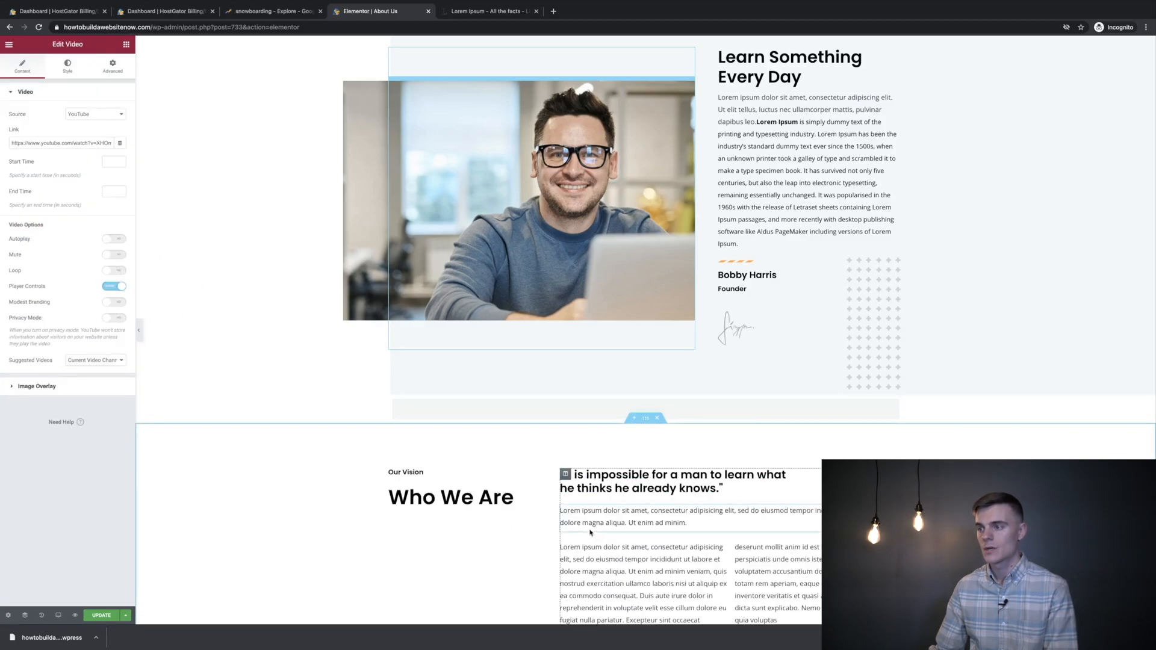
pyautogui.scroll(-1, 586, 539)
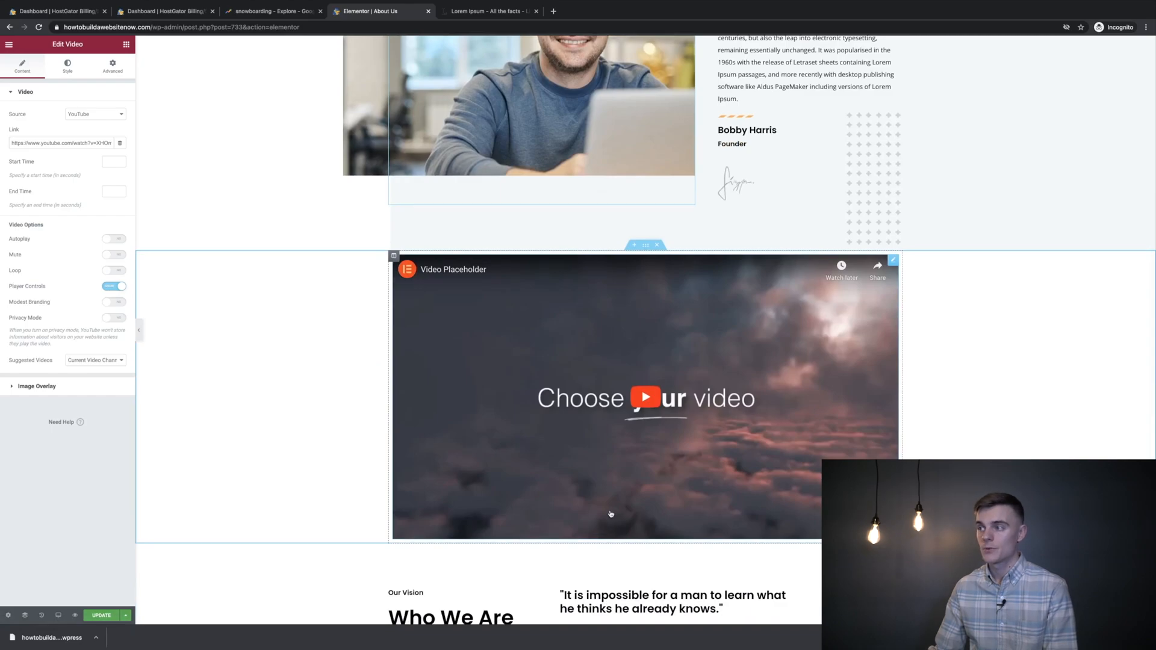
pyautogui.click(467, 325)
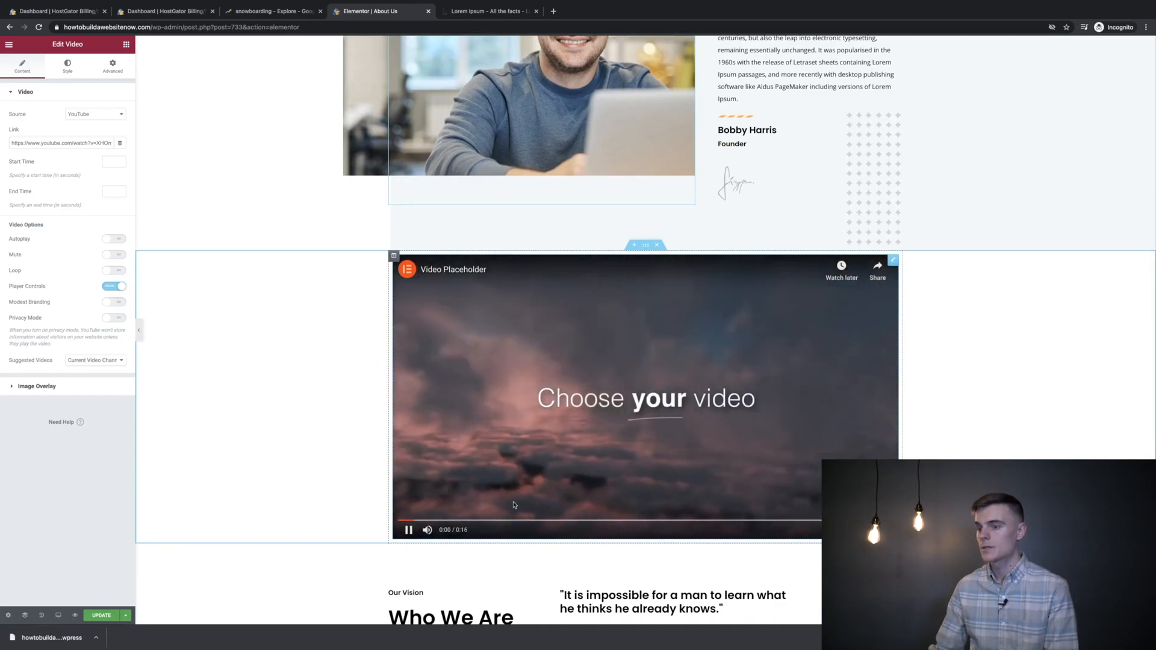
pyautogui.click(410, 530)
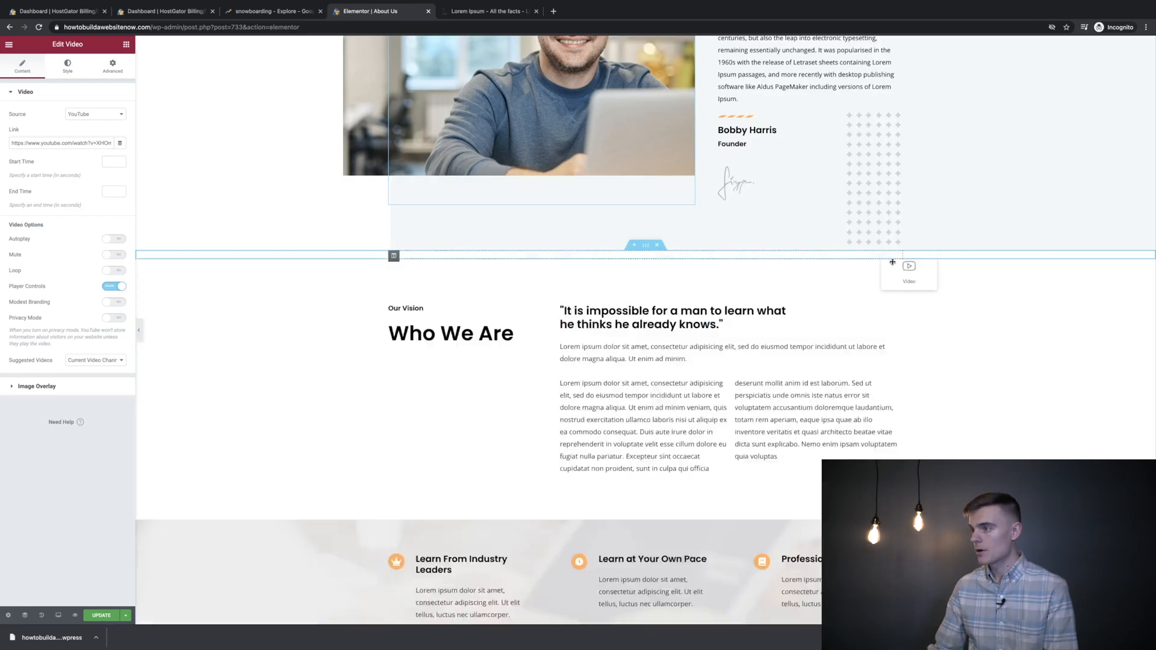
# - Open the video widget's settings and select its existing video link for replacement
pyautogui.rightClick(892, 265)
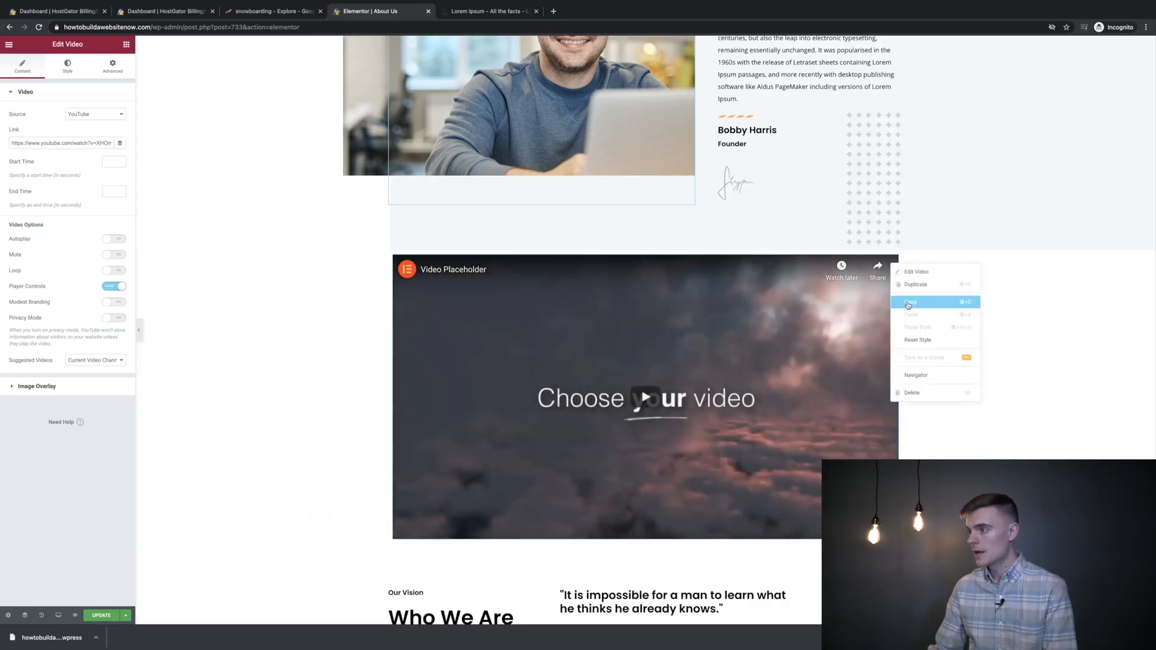
pyautogui.click(926, 278)
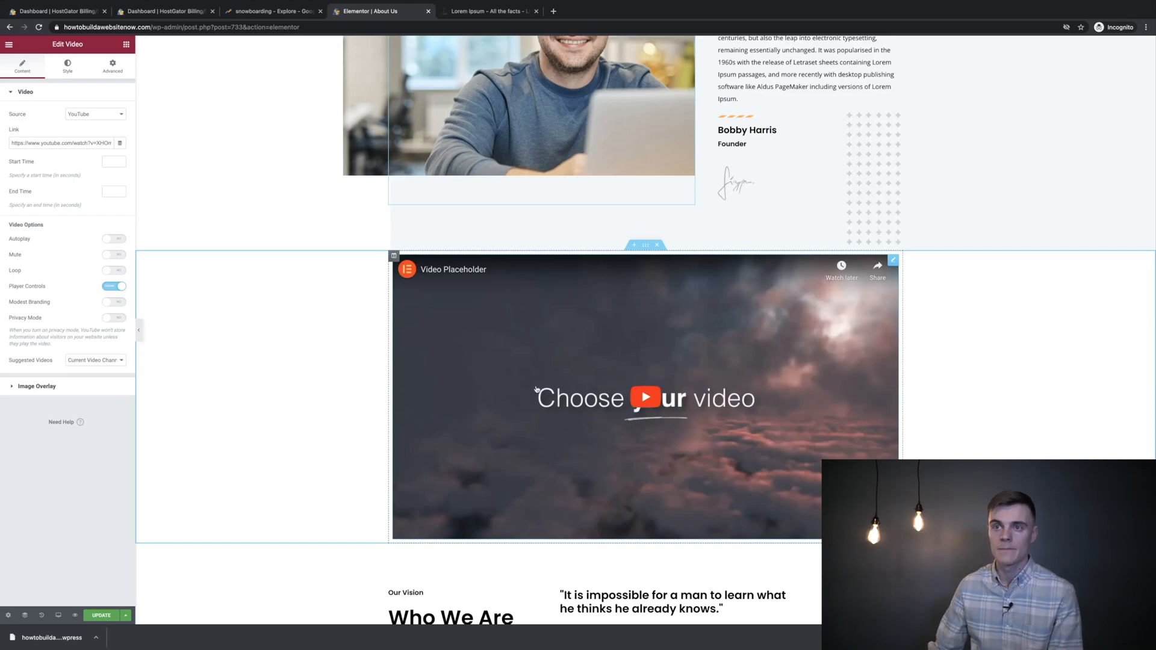
pyautogui.tripleClick(59, 143)
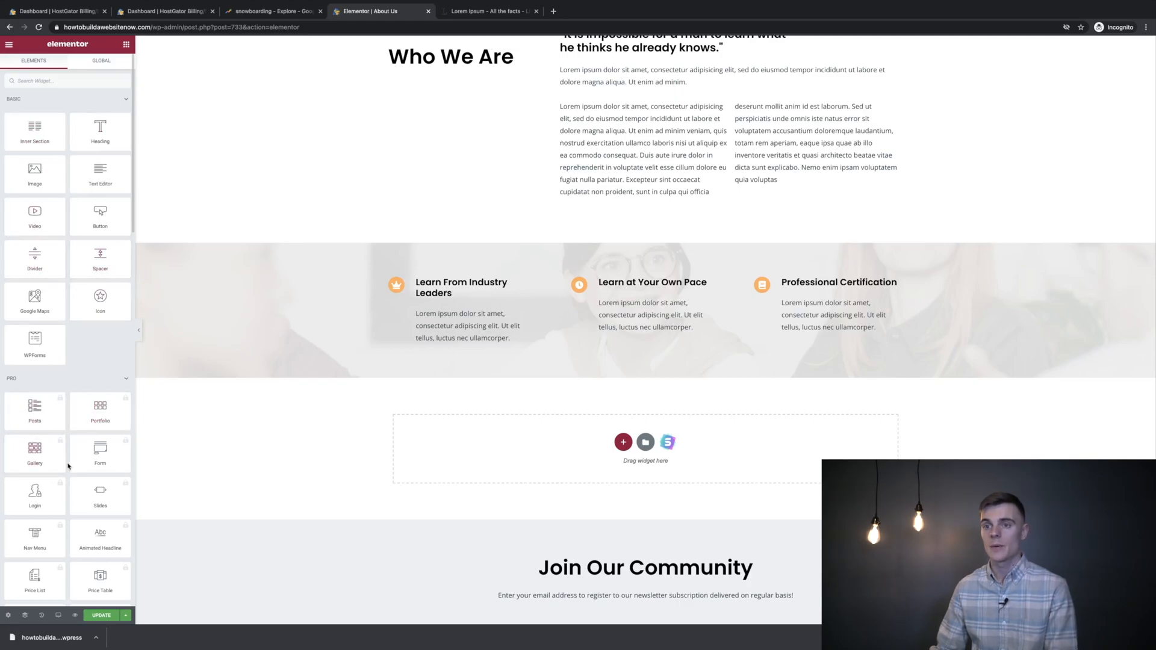
# - Trash the page titled with the Lorem Ipsum paragraph, then delete it permanently from Trash
pyautogui.scroll(-4, 609, 370)
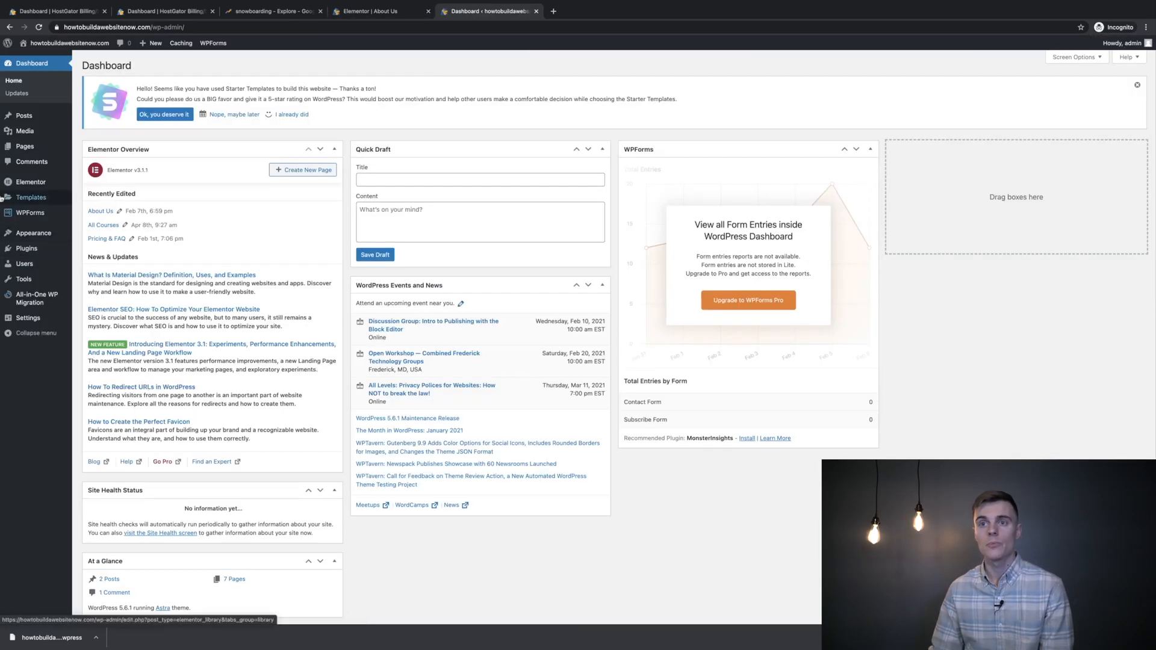
pyautogui.click(20, 150)
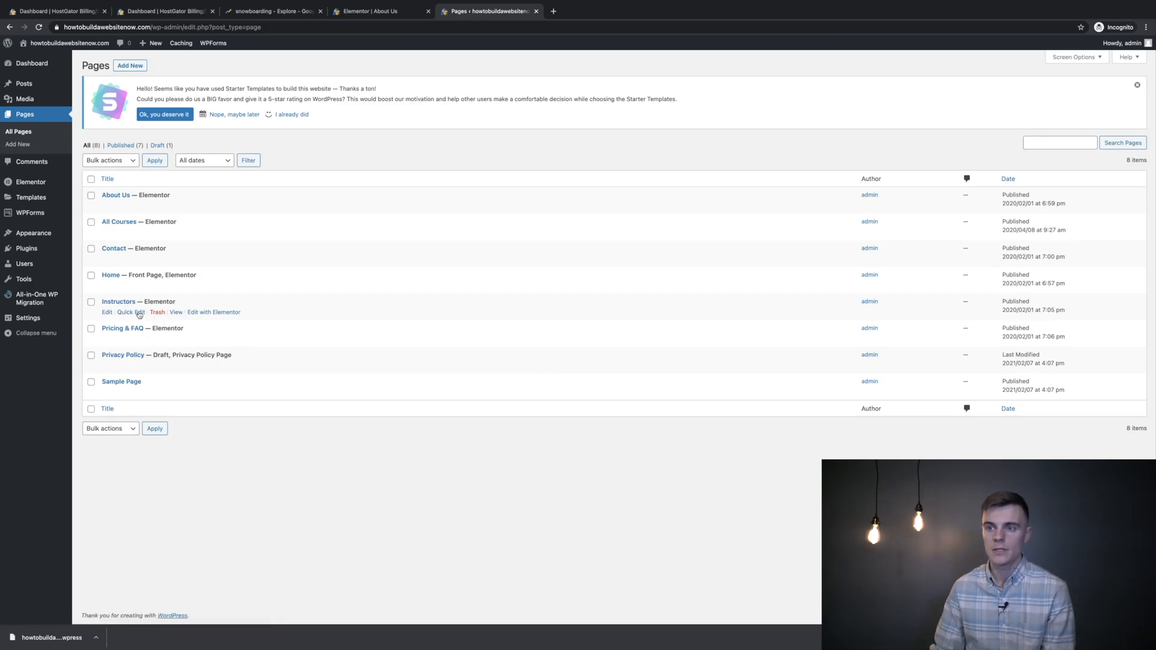
pyautogui.click(110, 314)
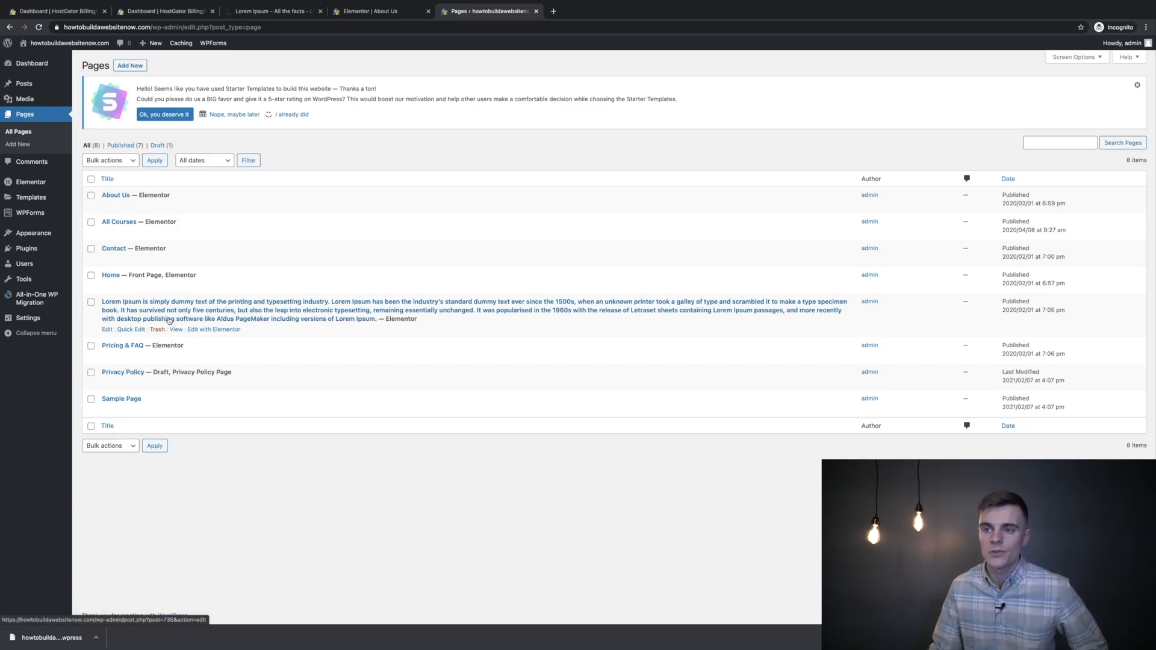
pyautogui.click(158, 330)
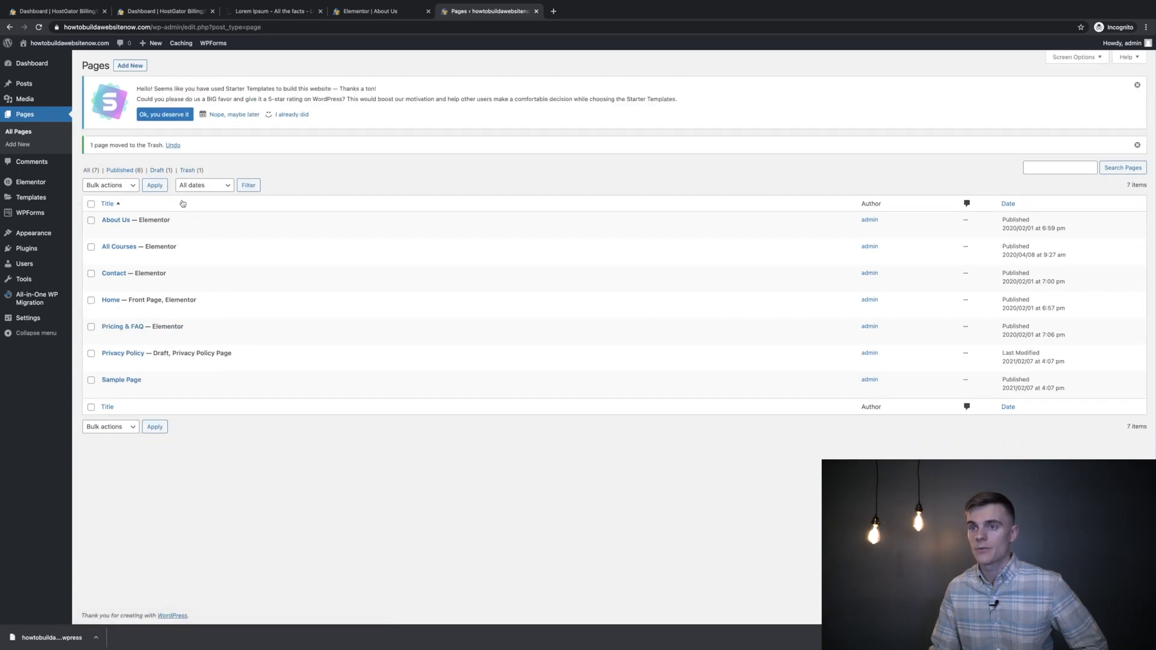
pyautogui.click(186, 173)
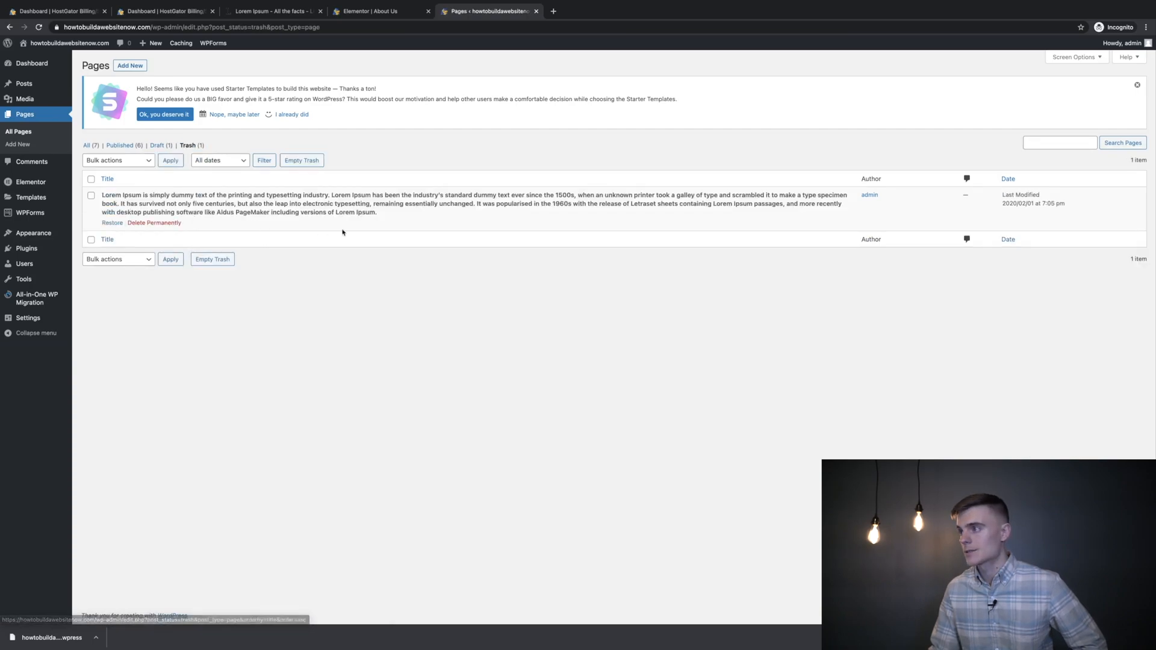
pyautogui.click(154, 223)
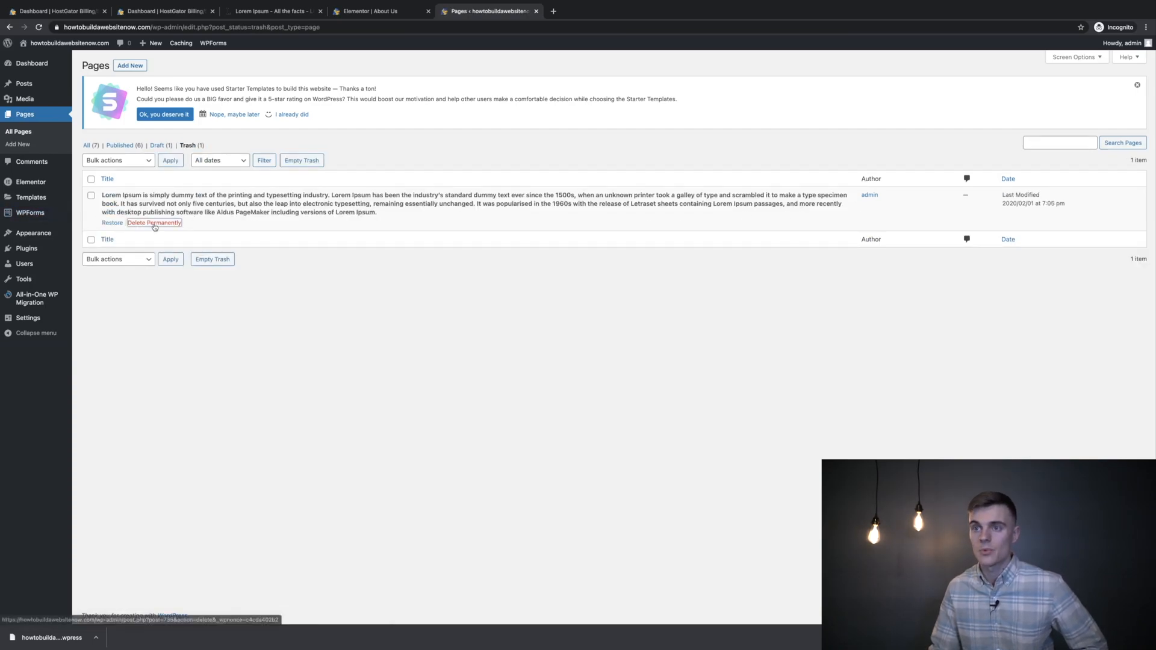